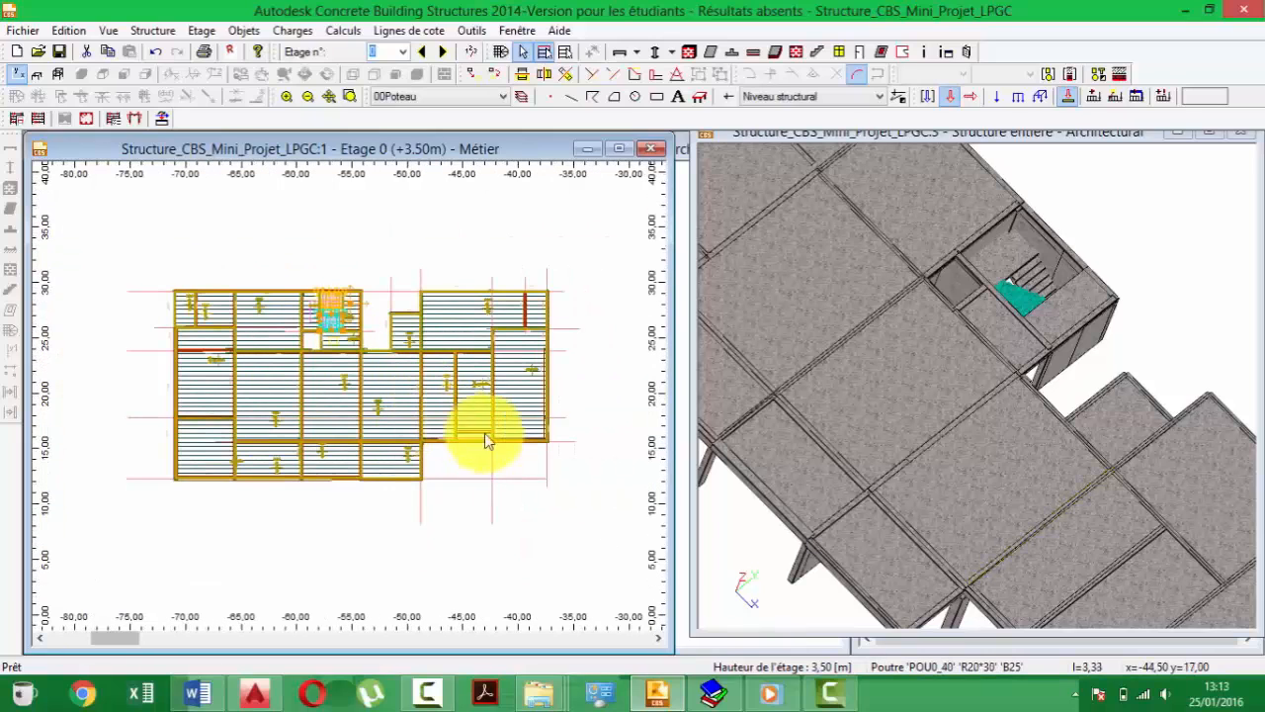
- Configure a Translation with z = 3.5 m and copying enabled with 1 repetition, and try to apply it
middle_click_drag(393, 421, 396, 421)
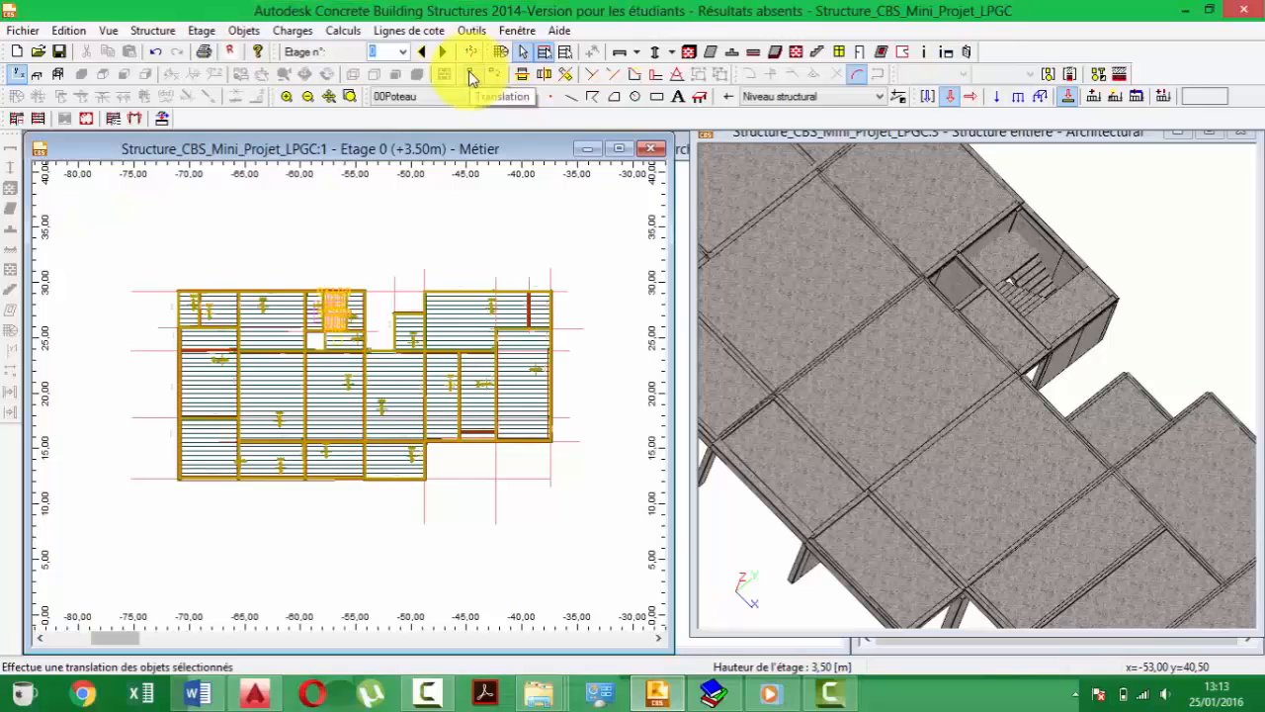
left_click(70, 32)
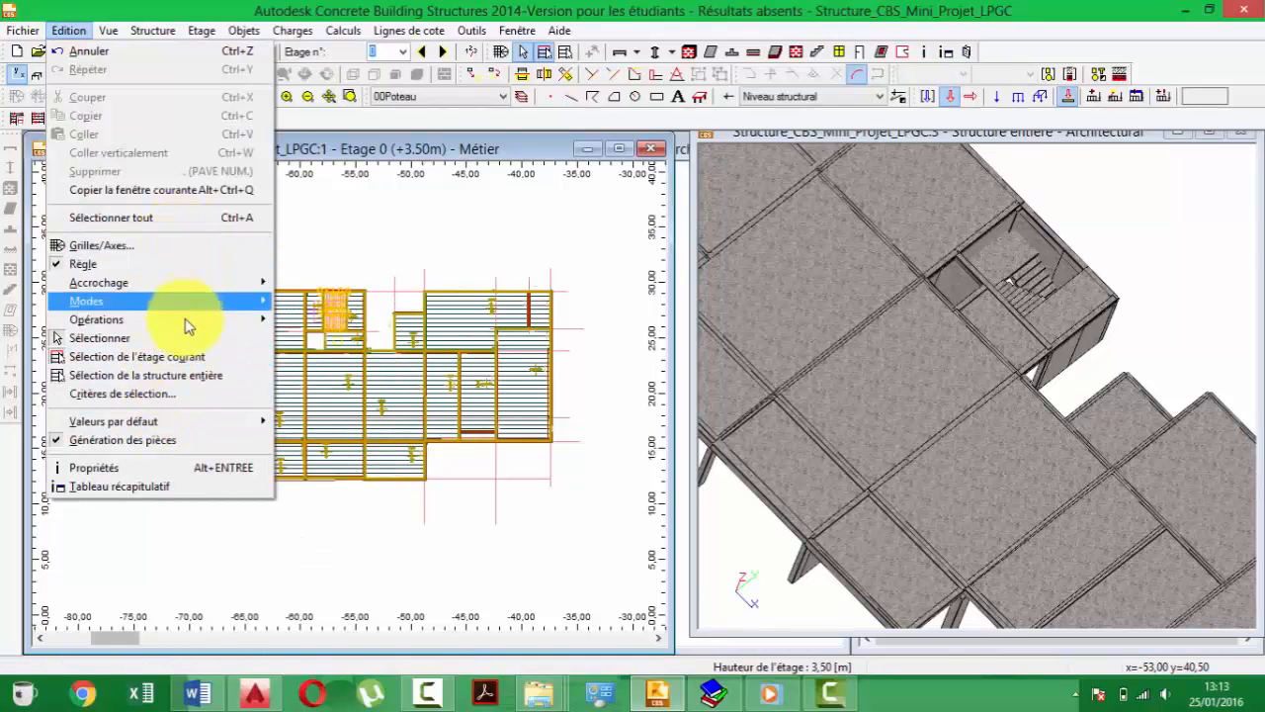
mouse_move(197, 329)
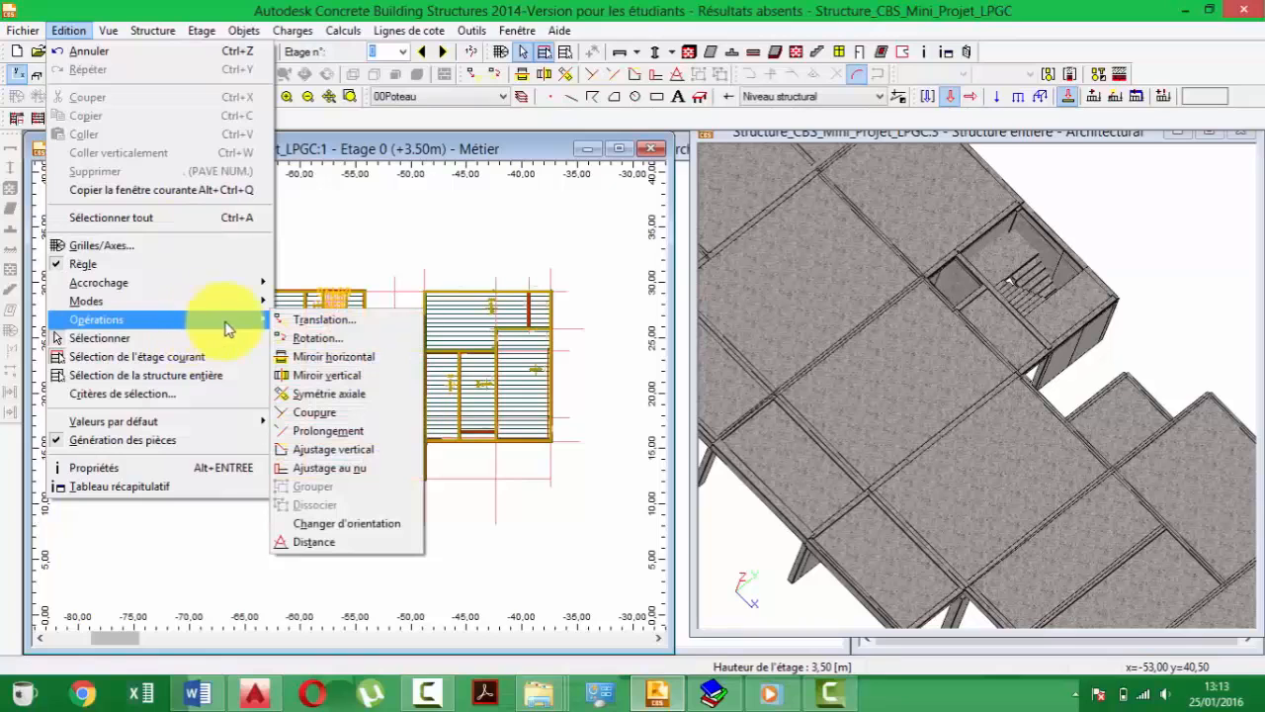
left_click(308, 319)
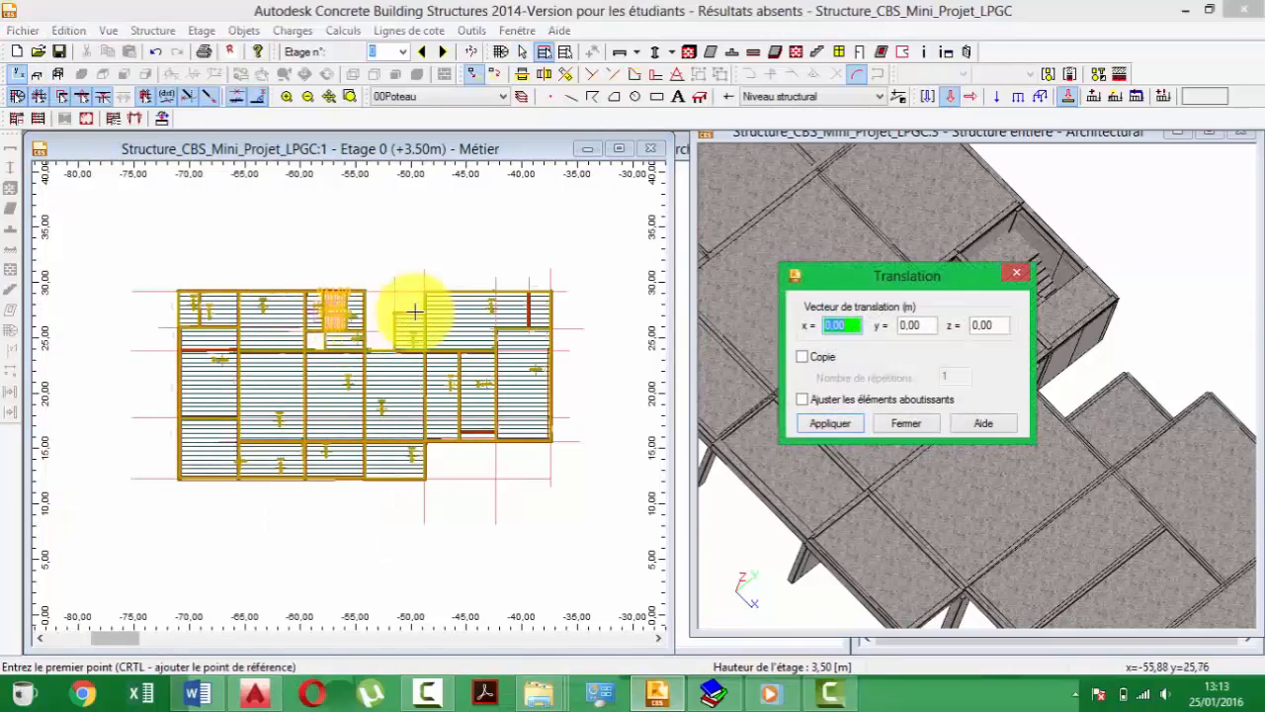
middle_click_drag(415, 311, 308, 244)
left_click(842, 320)
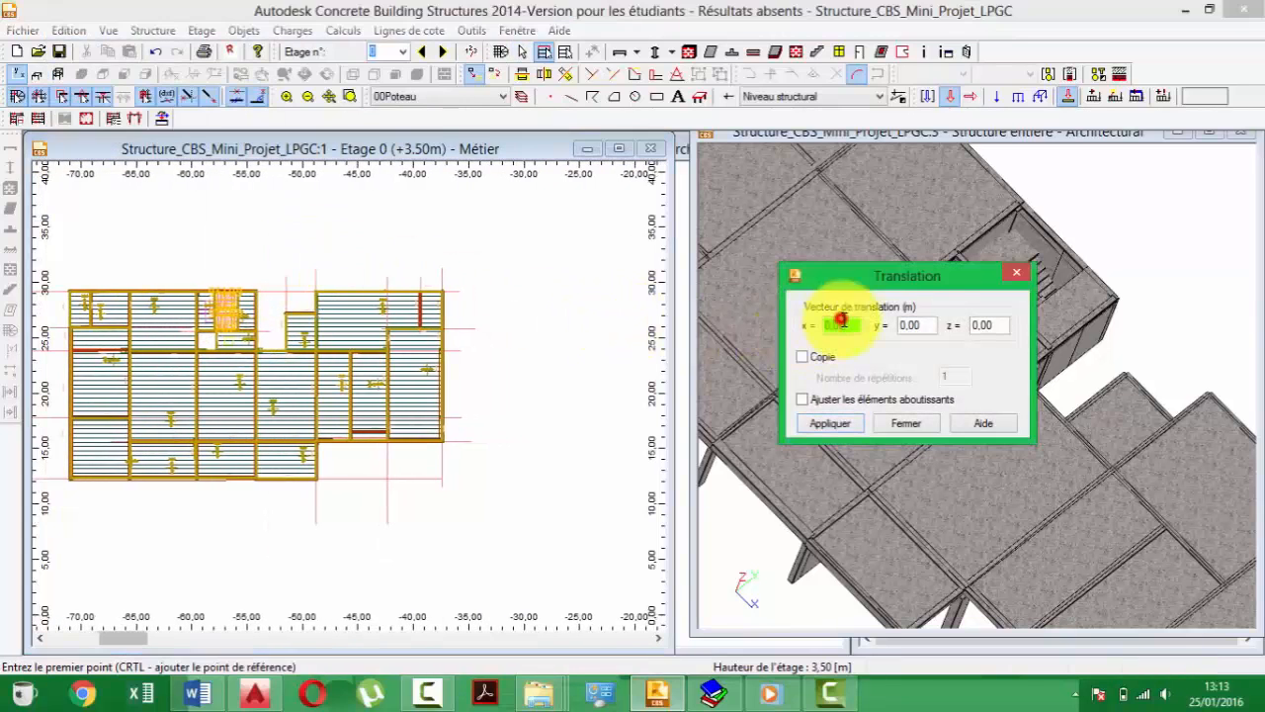
left_click(931, 325)
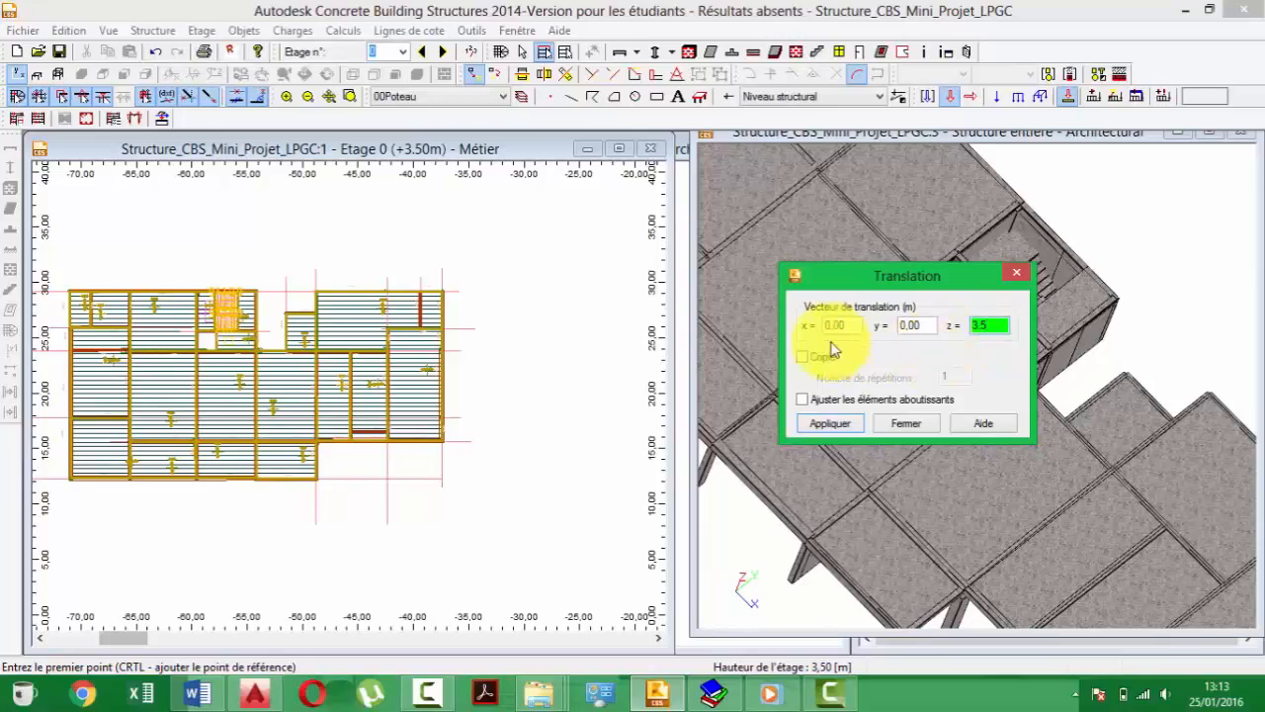
left_click(803, 357)
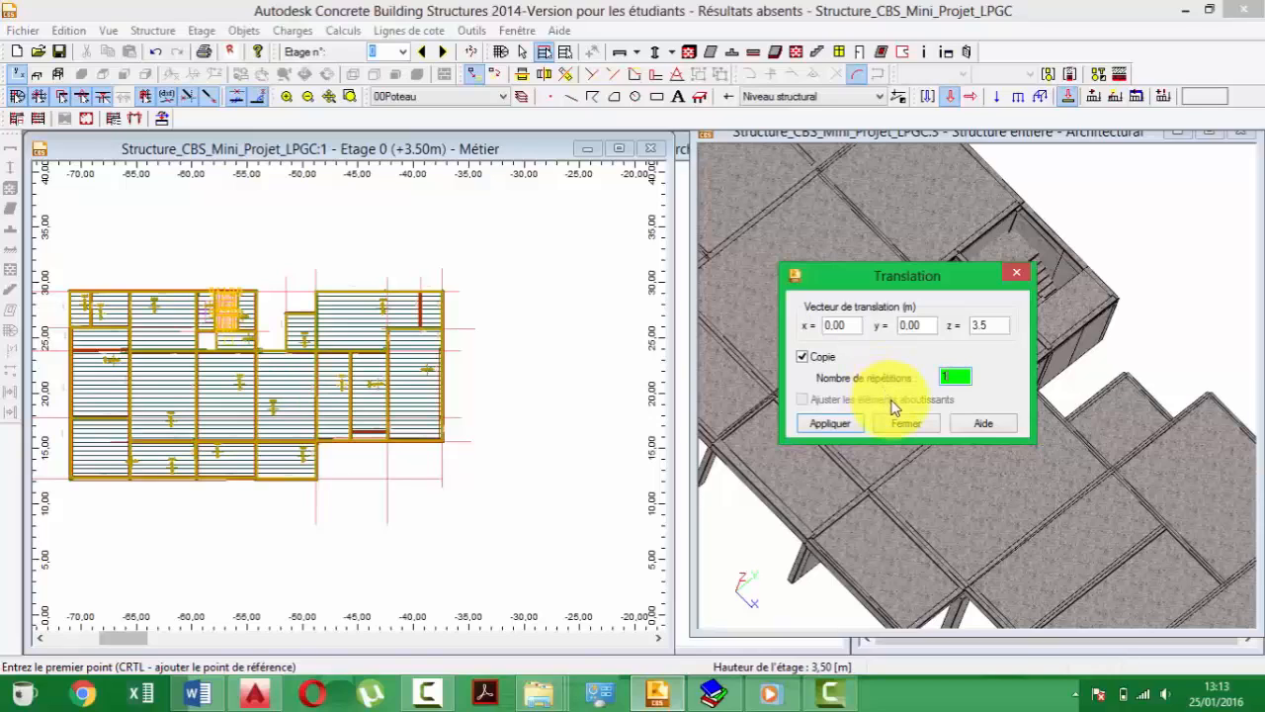
left_click(845, 425)
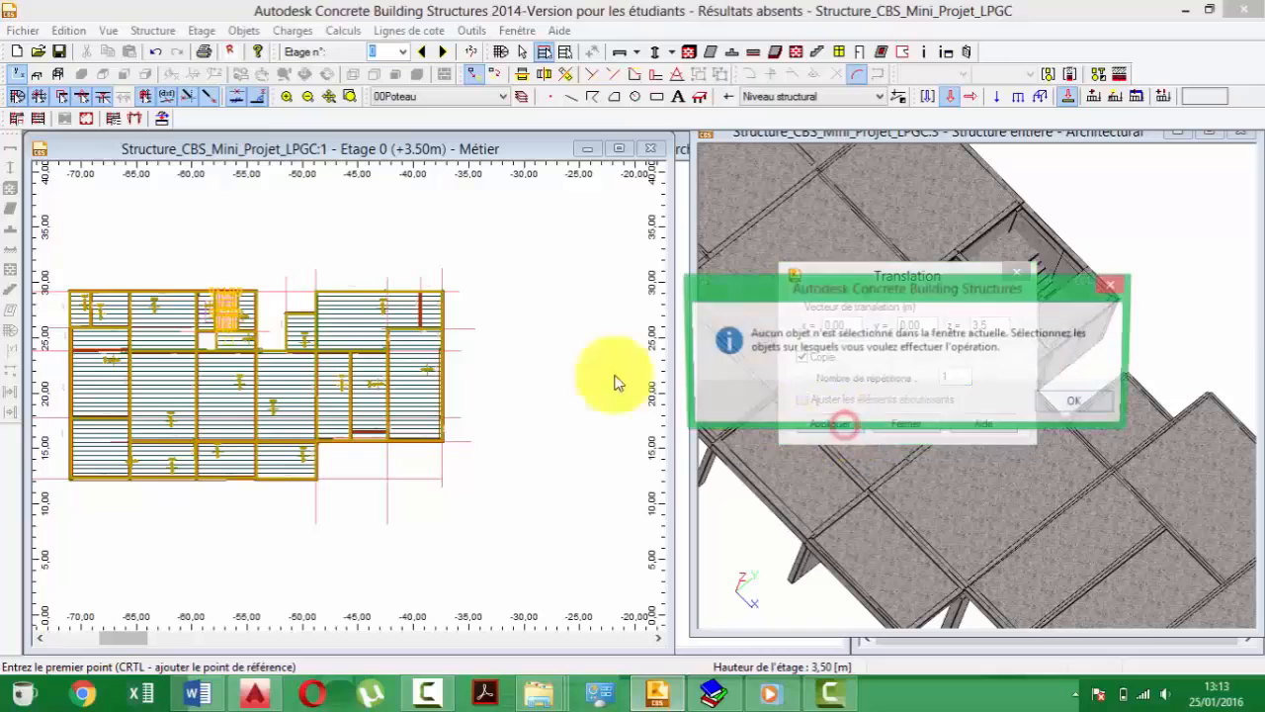
left_click(1095, 404)
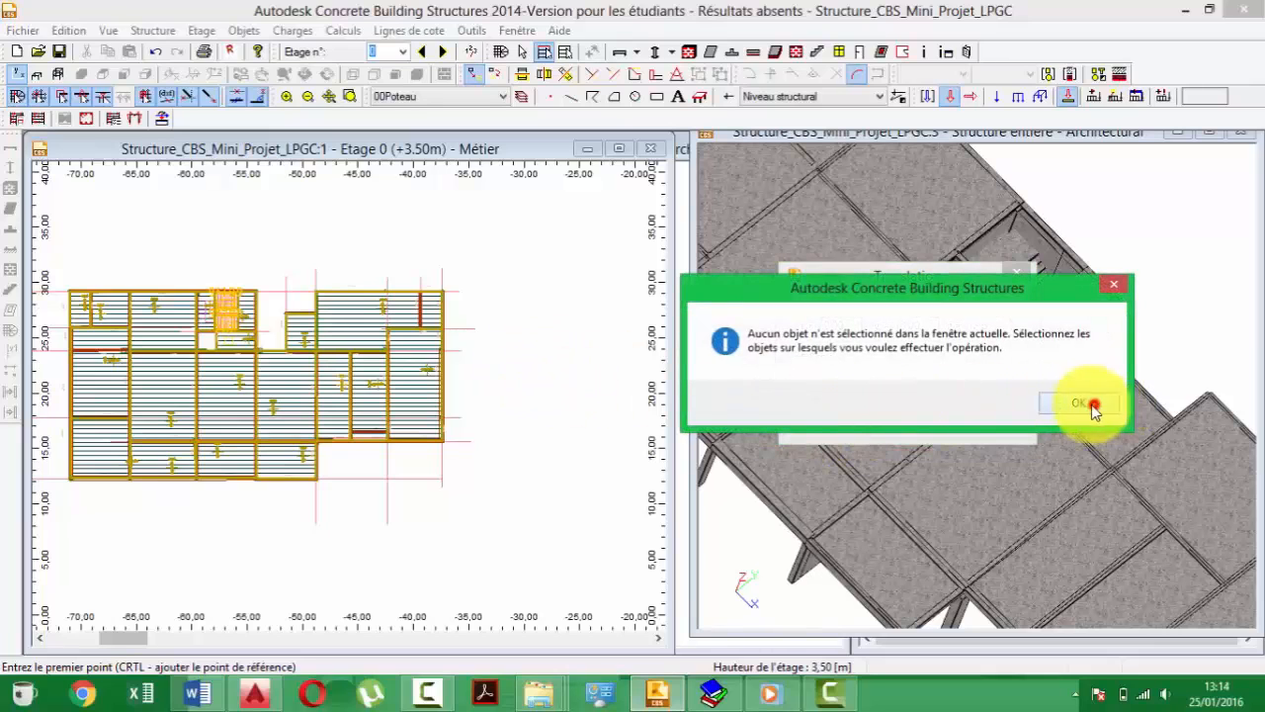
middle_click_drag(417, 412, 460, 412)
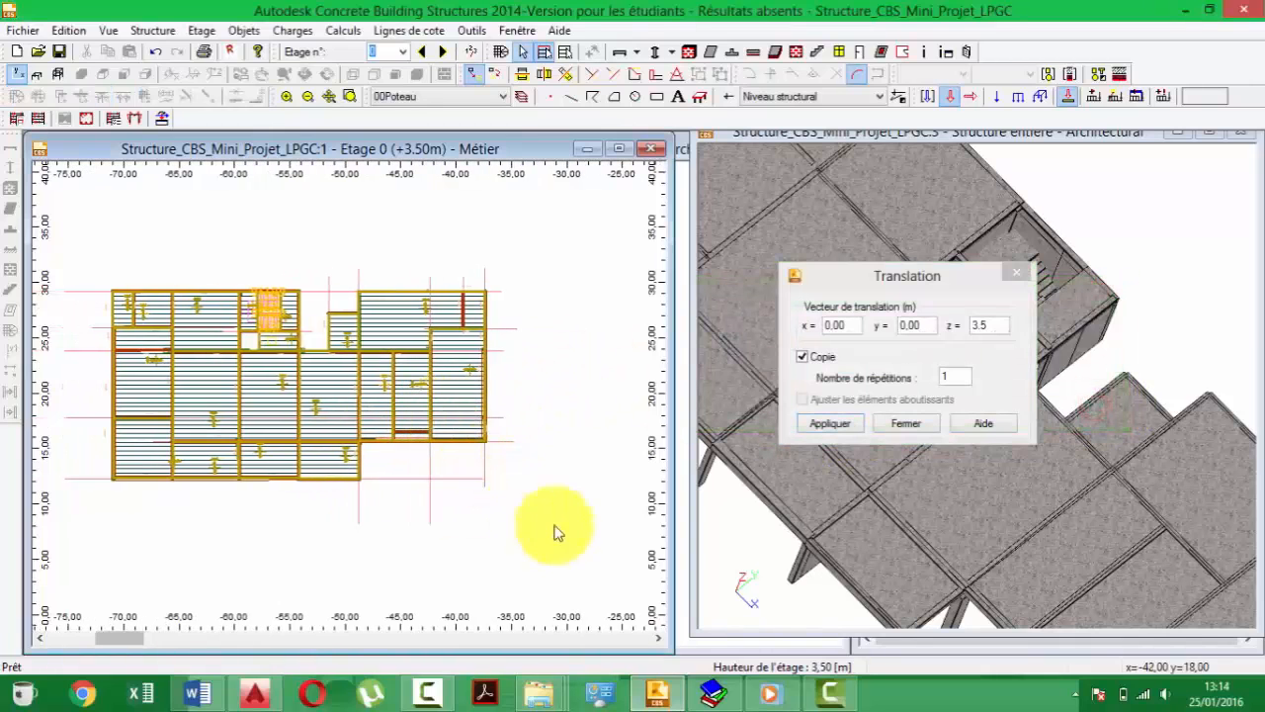
left_click_drag(585, 543, 49, 226)
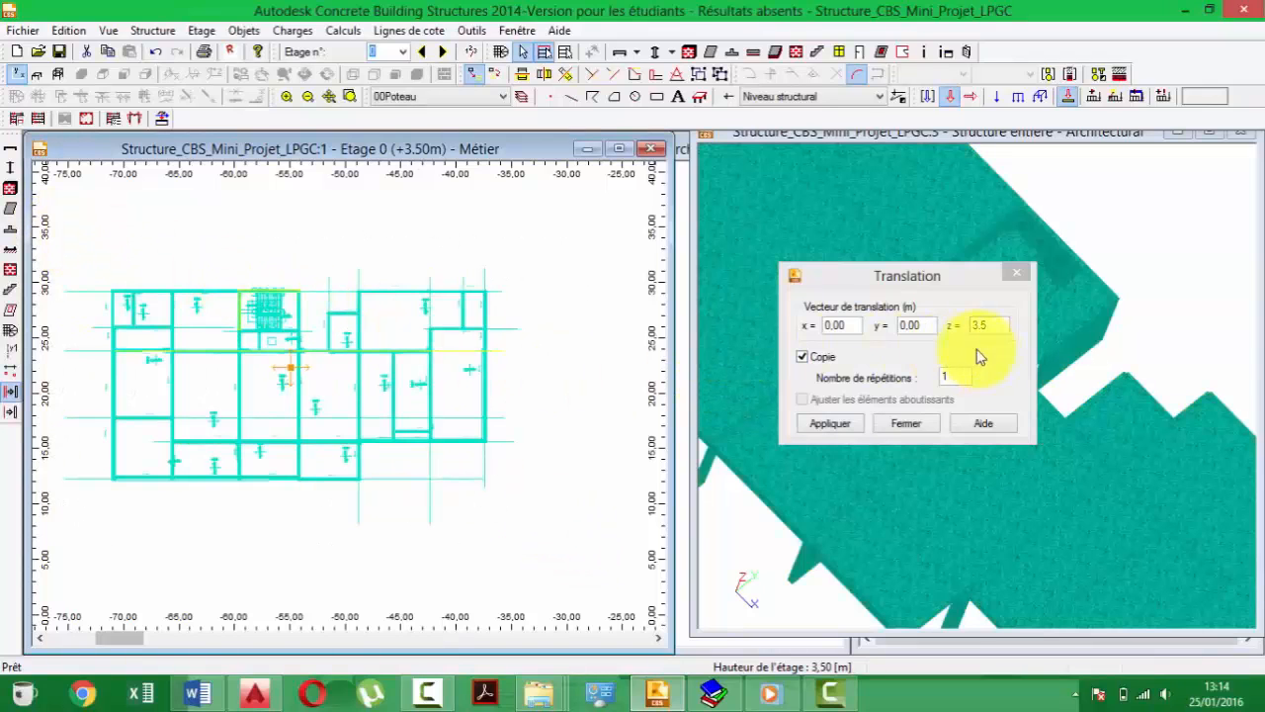
left_click(578, 300)
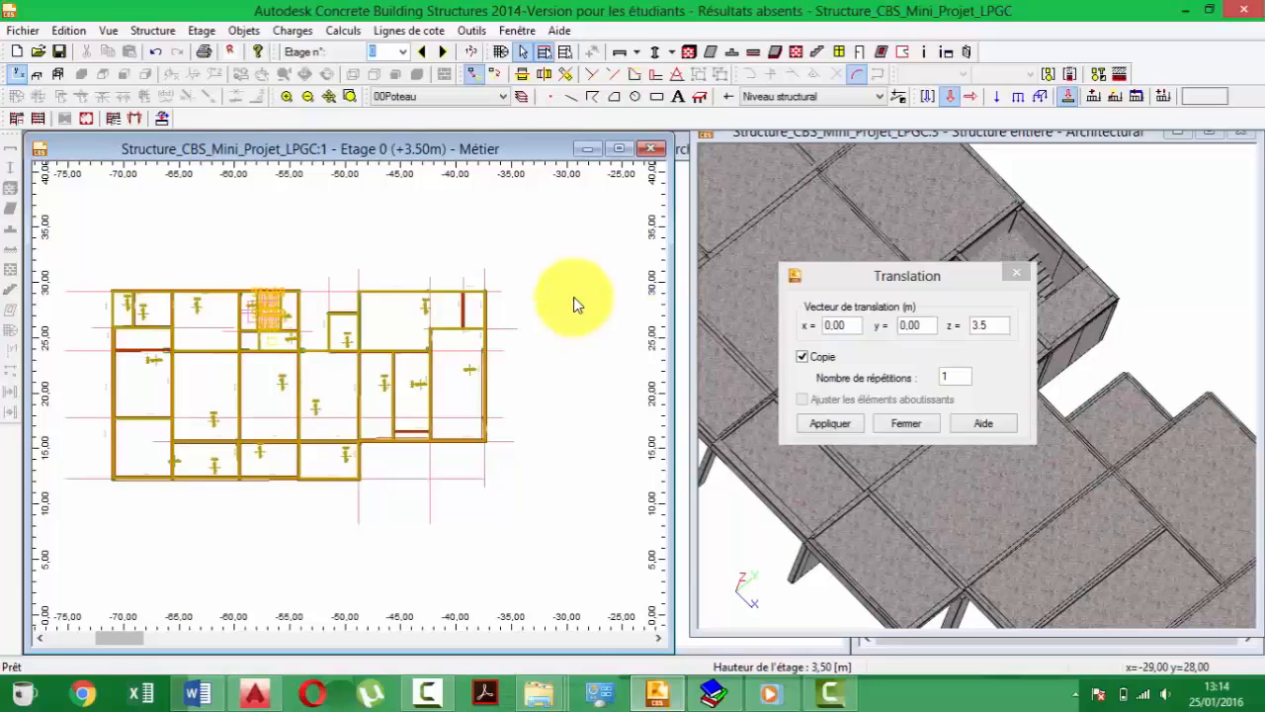
- Hide the layers 00axe, 00Poteau, 00escaliers and 00voile in the display settings of the floor plan
double_click(574, 296)
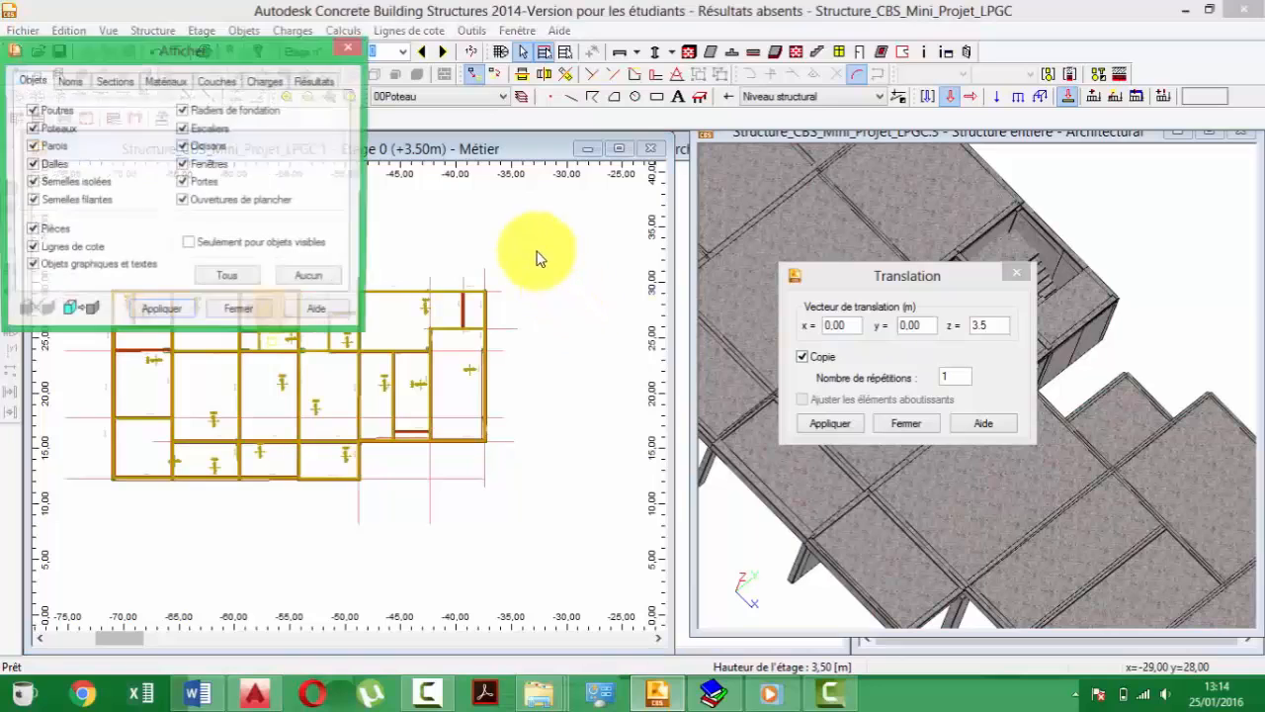
left_click(215, 83)
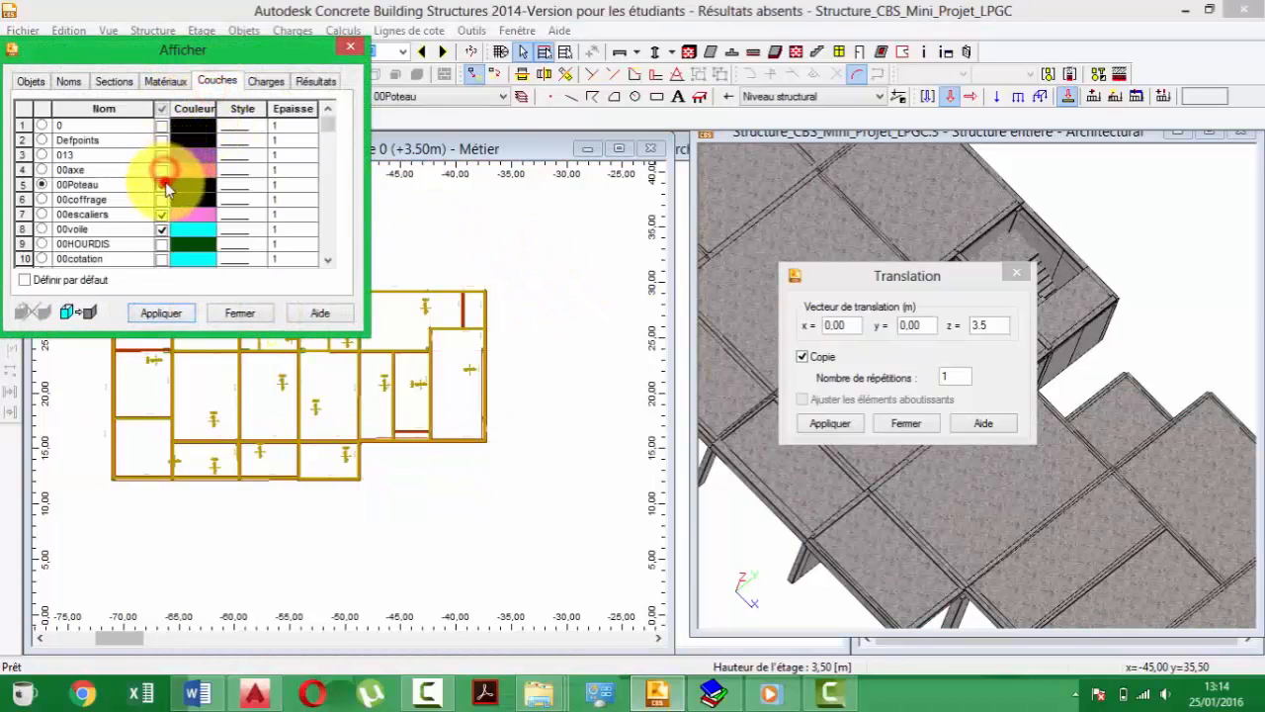
left_click(165, 212)
left_click(164, 228)
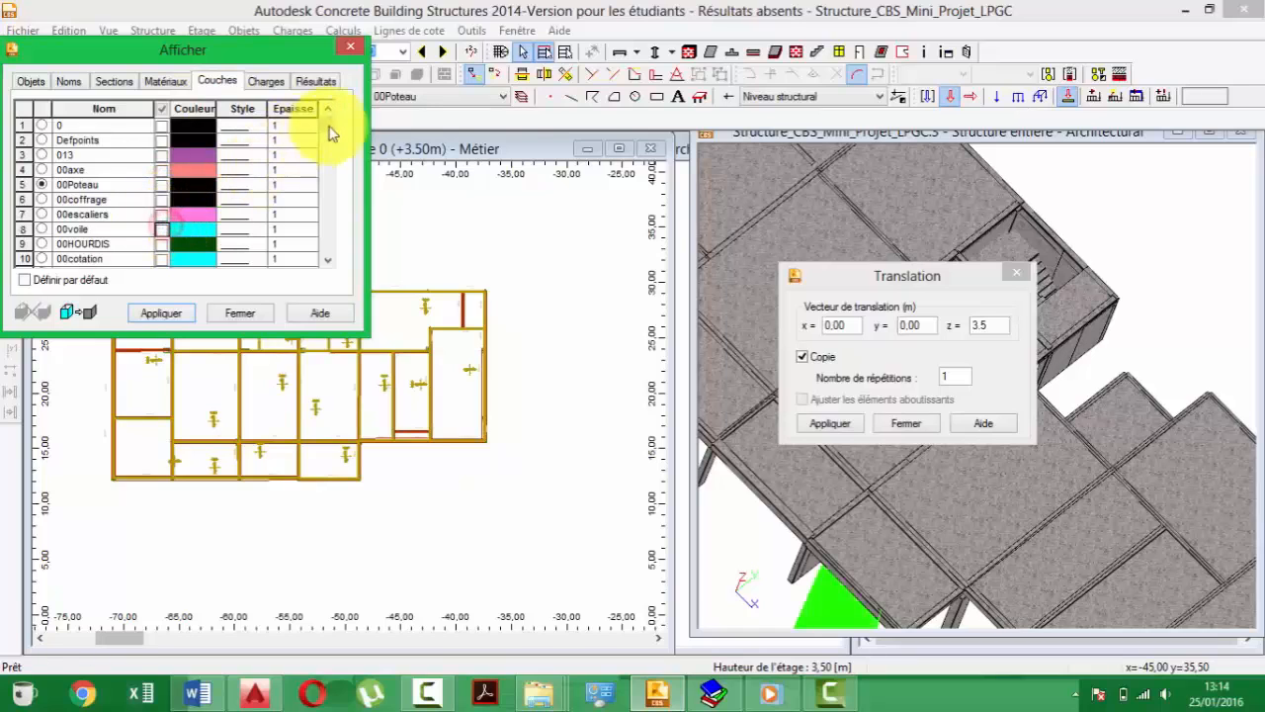
left_click_drag(334, 126, 328, 243)
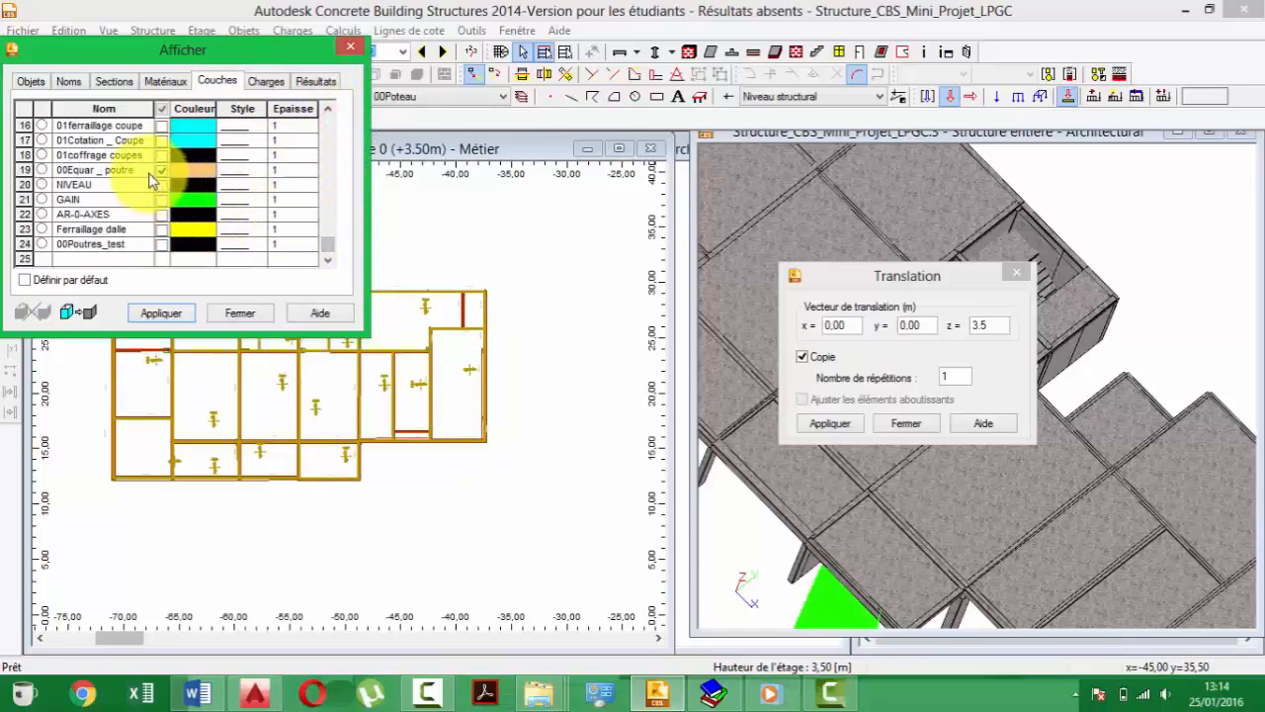
left_click(239, 312)
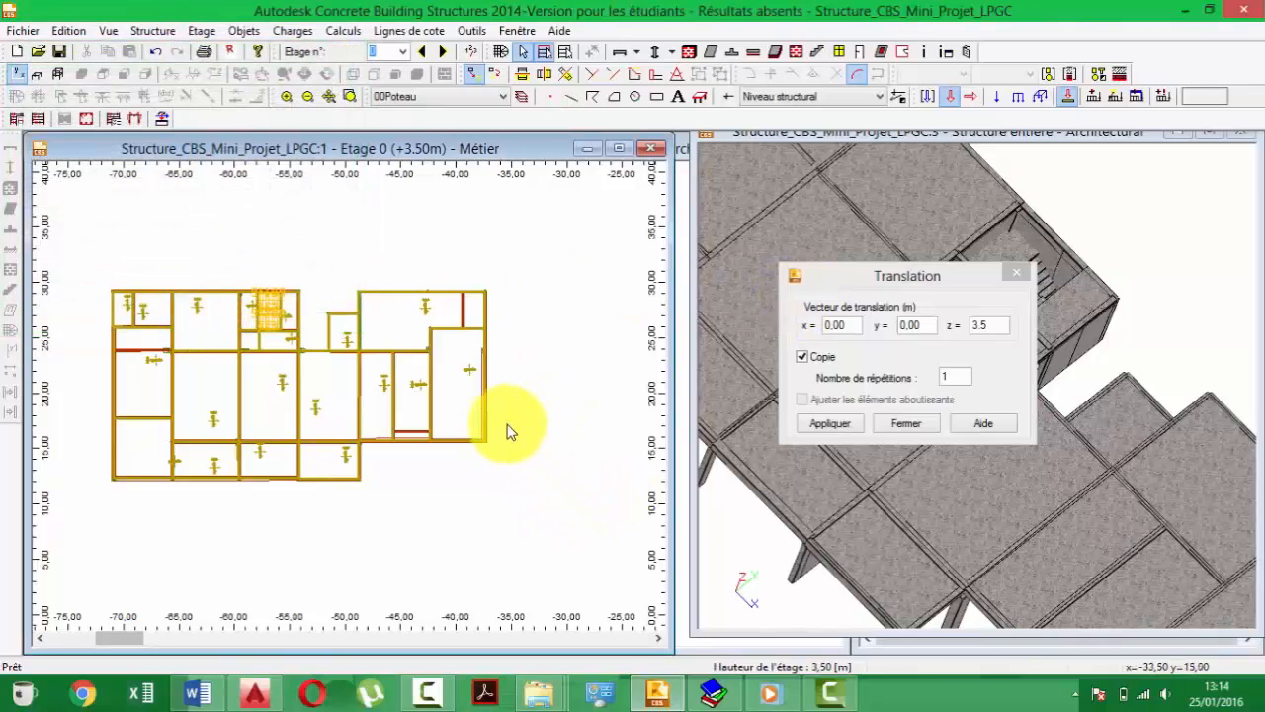
- Try to apply the configured copy translation without selecting any objects
middle_click_drag(509, 429, 549, 410)
middle_click_drag(378, 362, 366, 362)
scroll(469, 375, "down", 1)
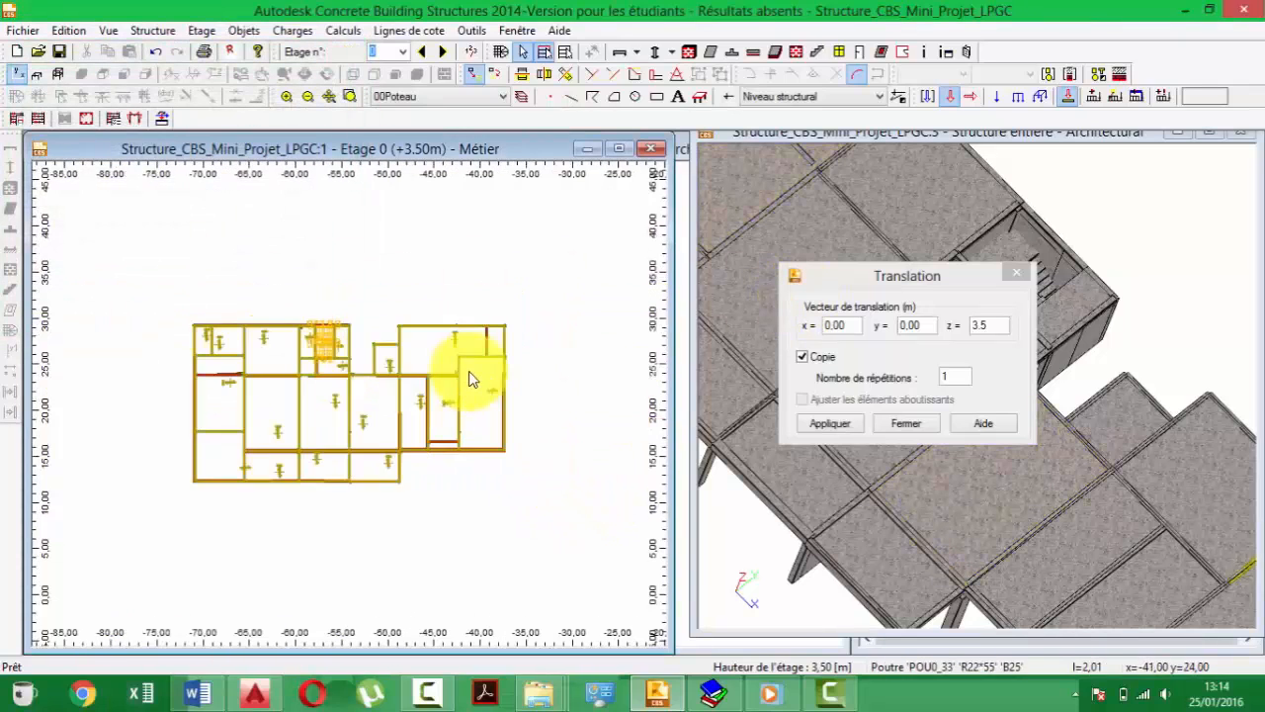
left_click_drag(866, 282, 868, 277)
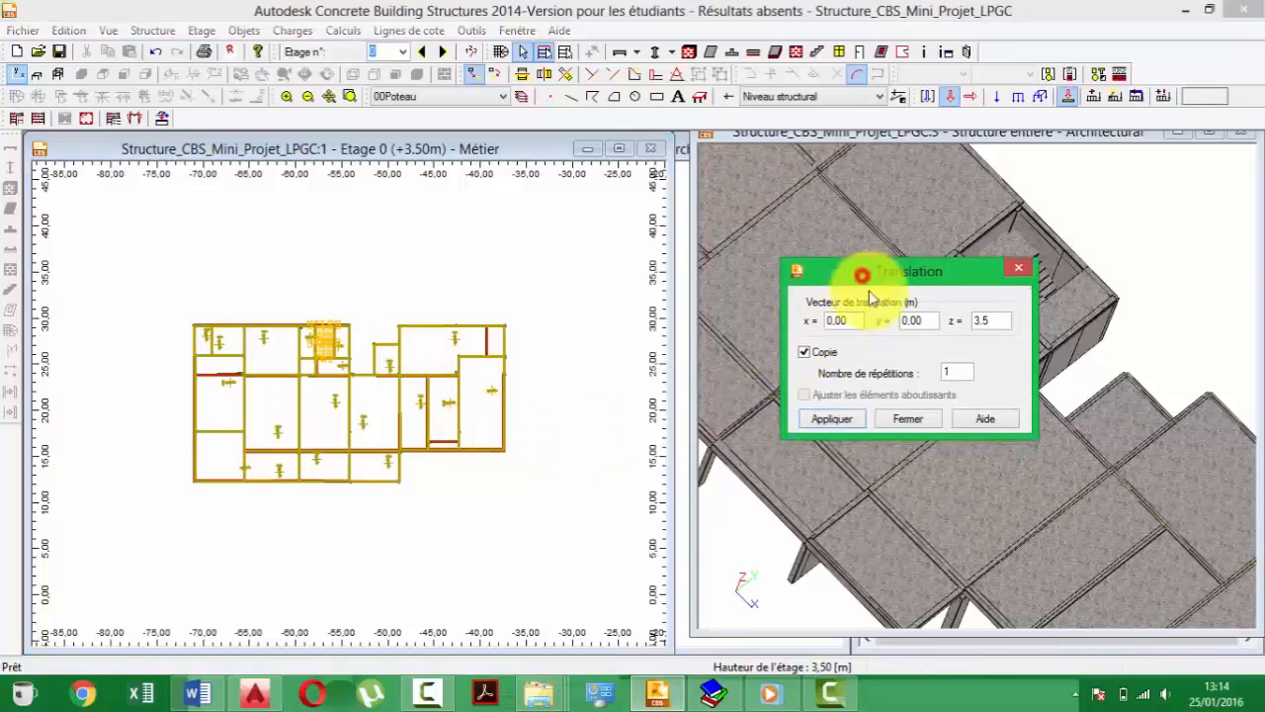
left_click(838, 418)
left_click(1081, 398)
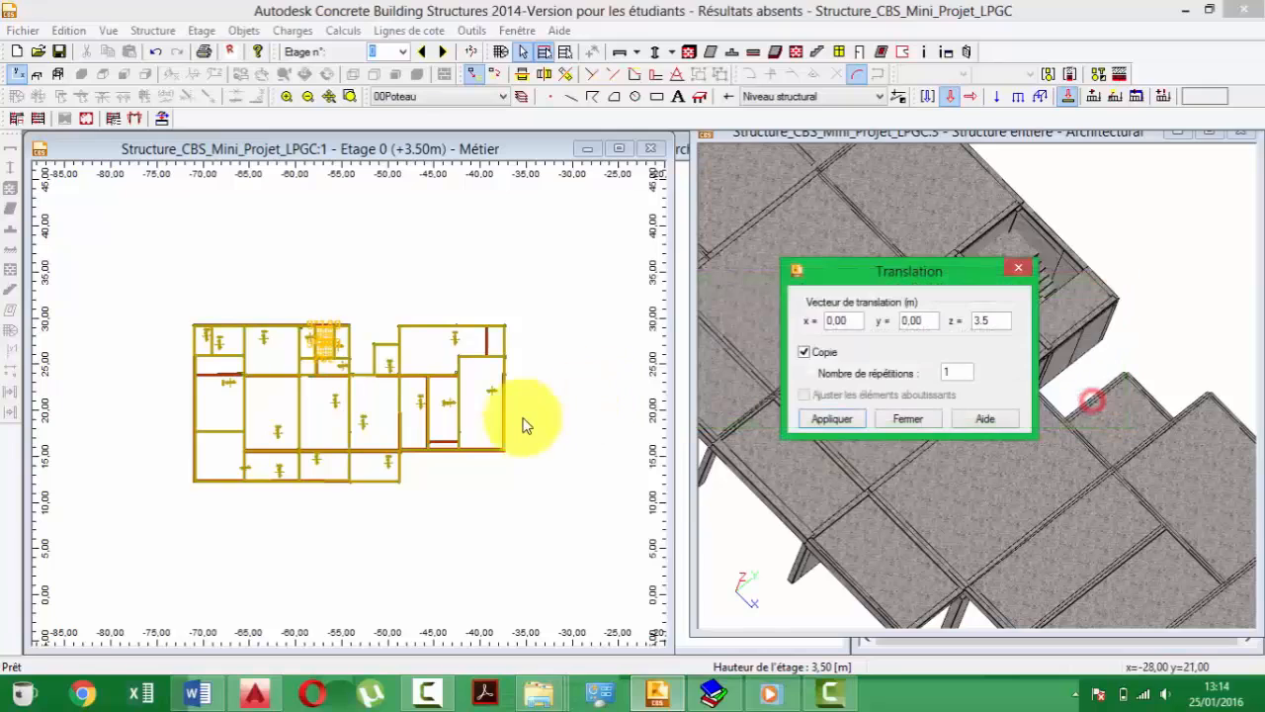
key("F9")
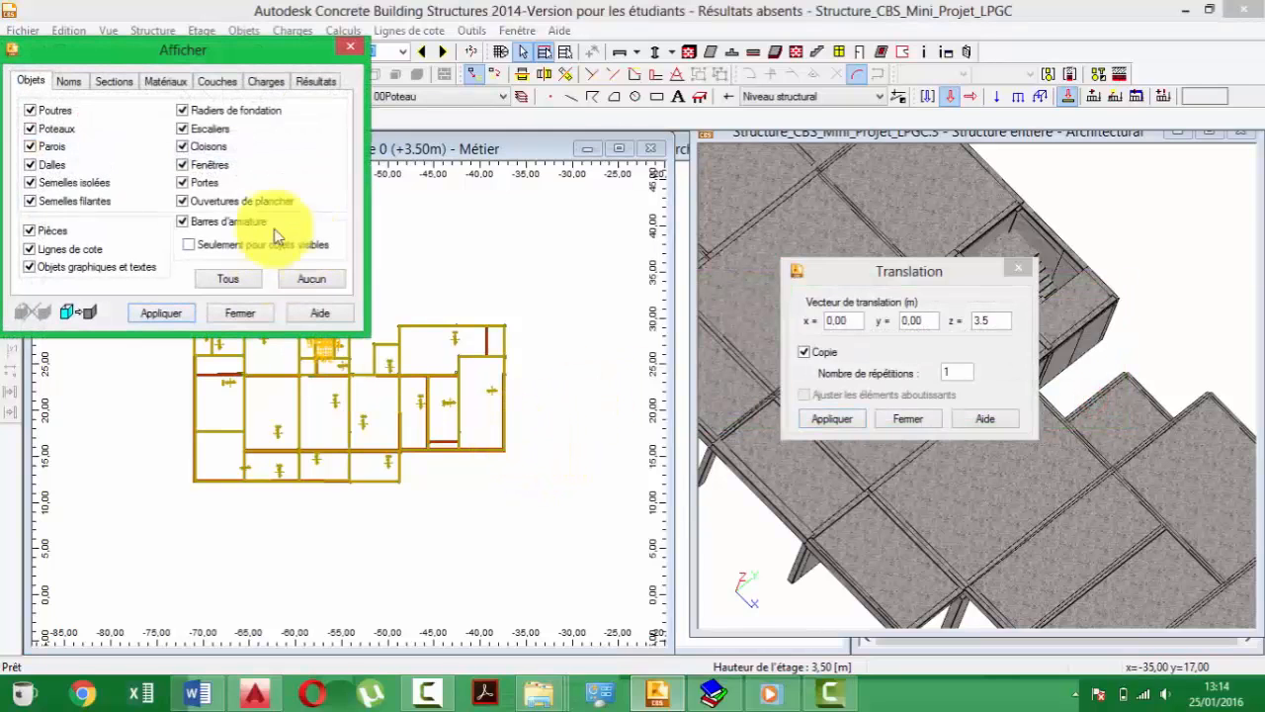
left_click(313, 279)
left_click(240, 281)
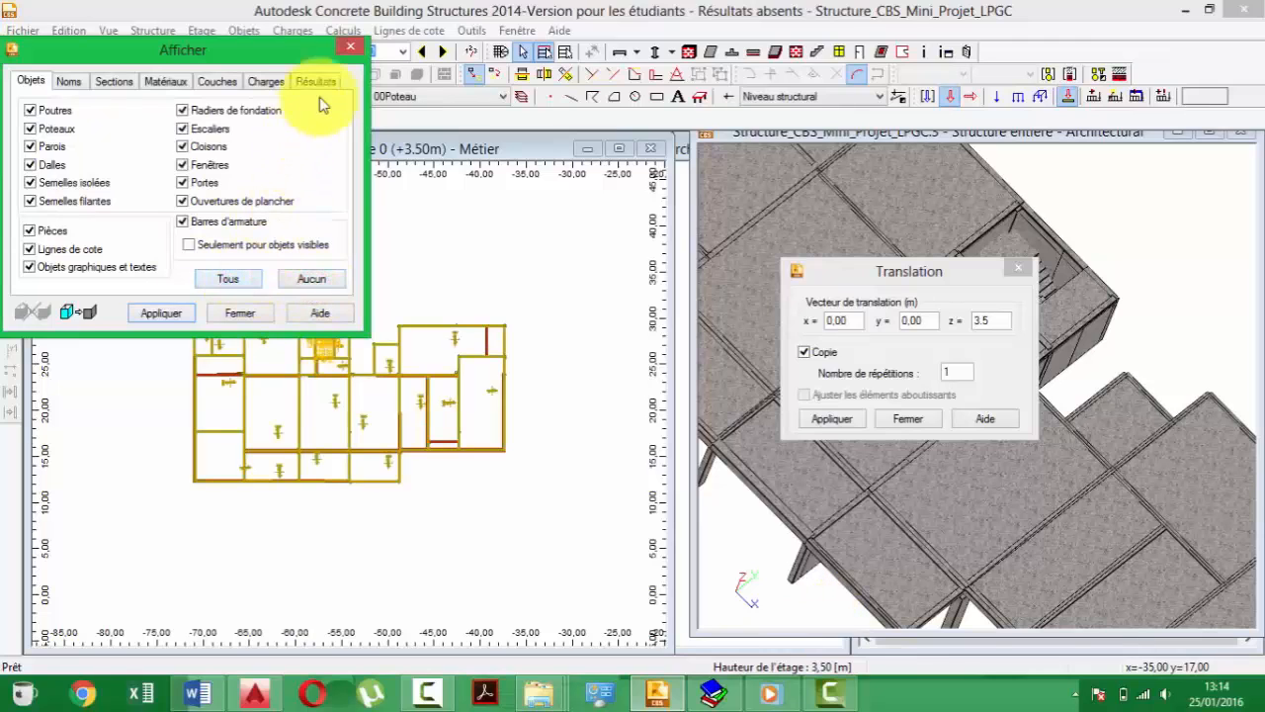
left_click(350, 46)
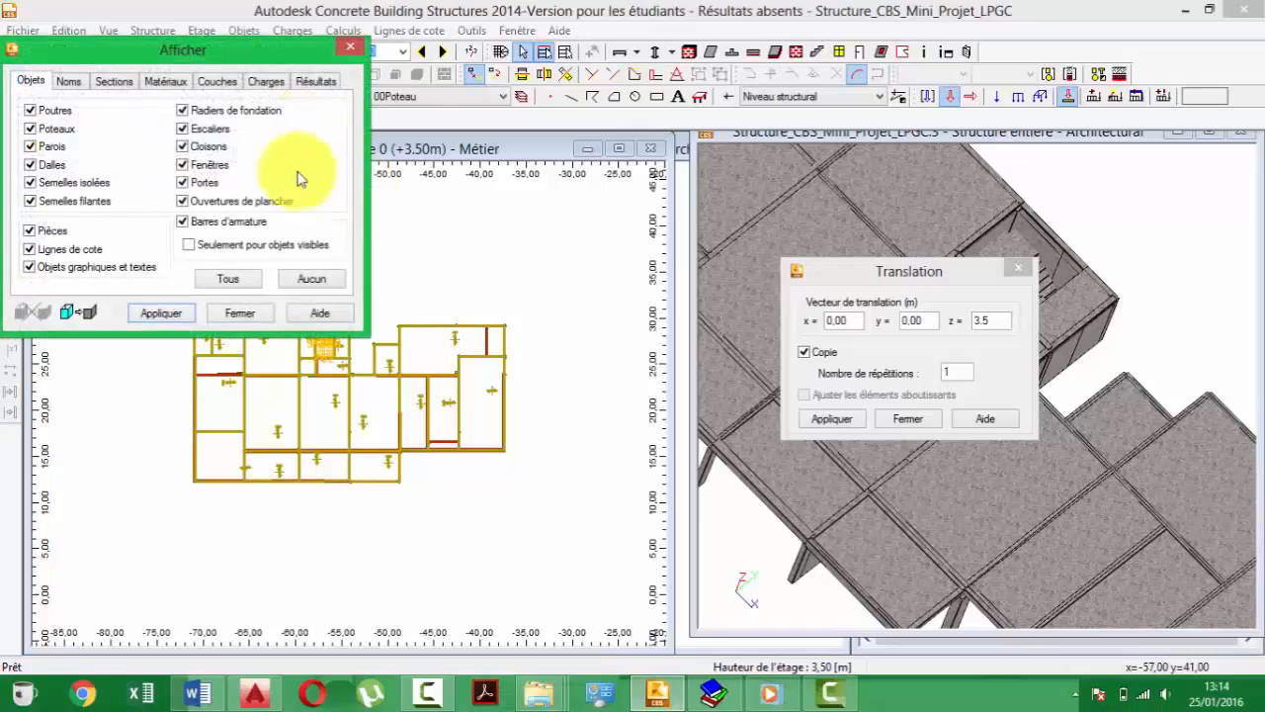
- Show the layers 0, Defpoints, 013, 00axe, 00Poteau, 00coffrage, 00escaliers, 00voile and 00HOURDIS in the floor plan
left_click(222, 76)
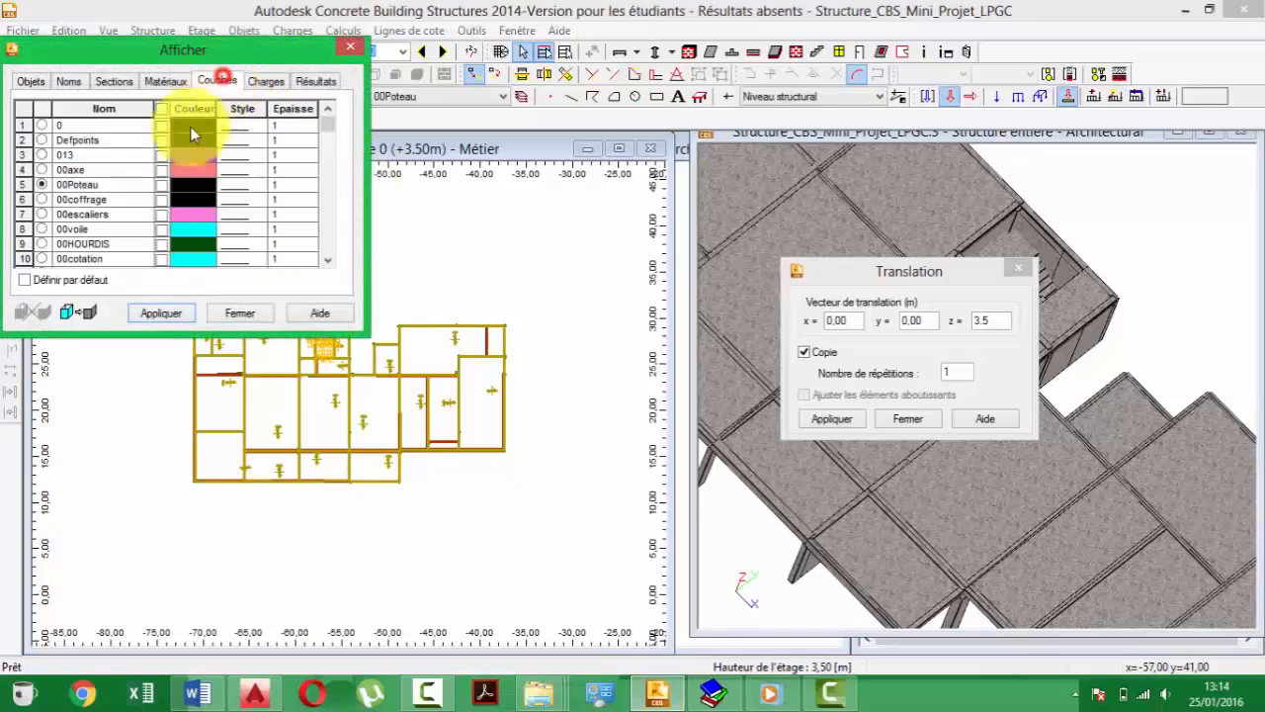
left_click(161, 170)
left_click(161, 200)
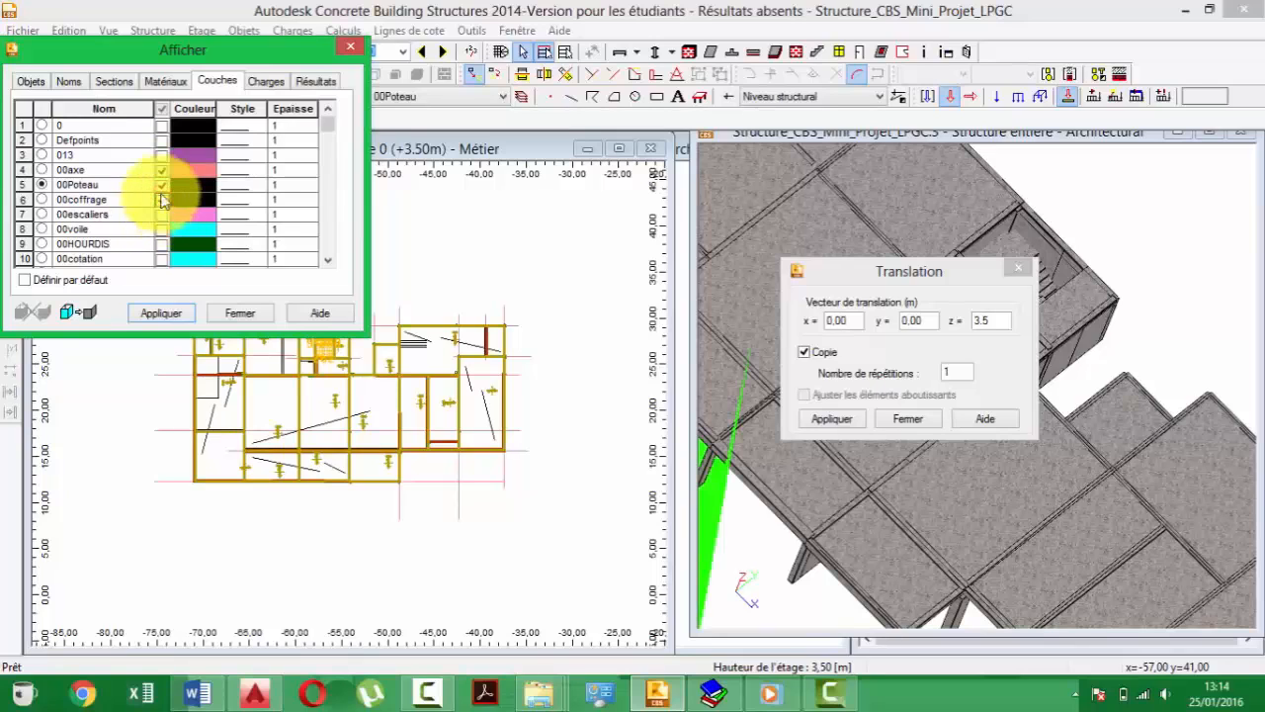
left_click(161, 141)
left_click(161, 126)
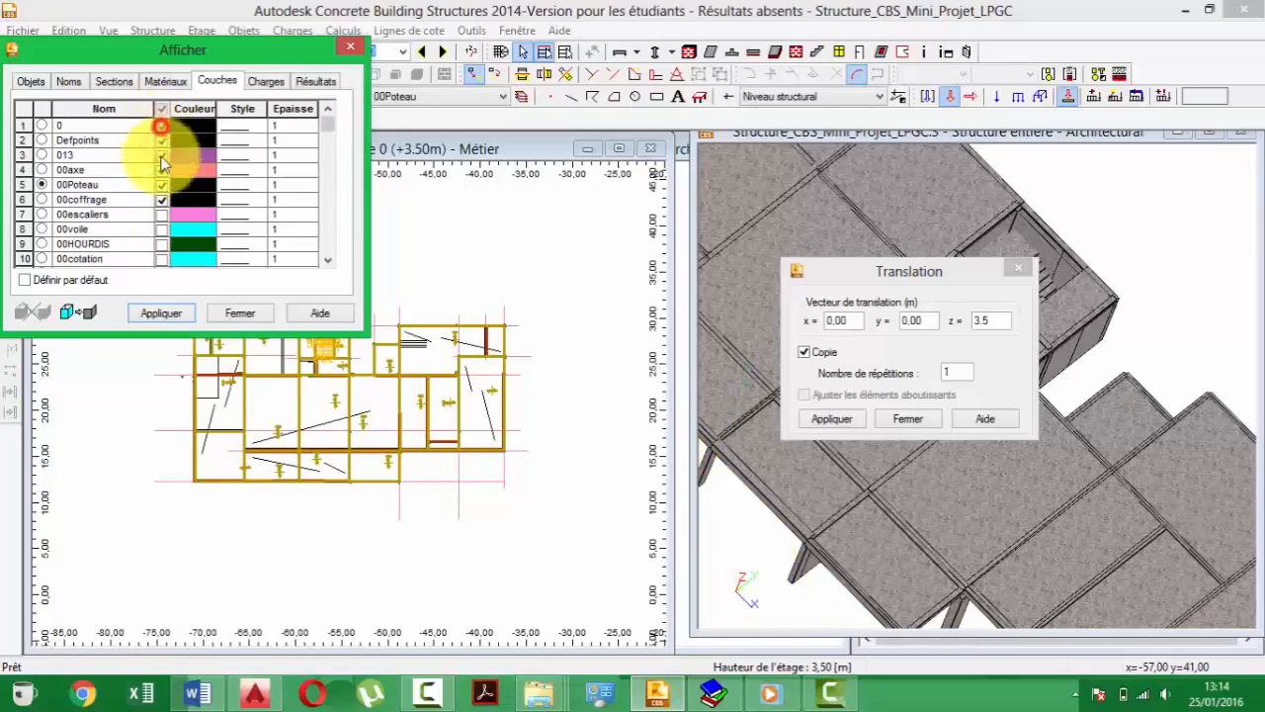
left_click(161, 235)
left_click(162, 215)
left_click(161, 244)
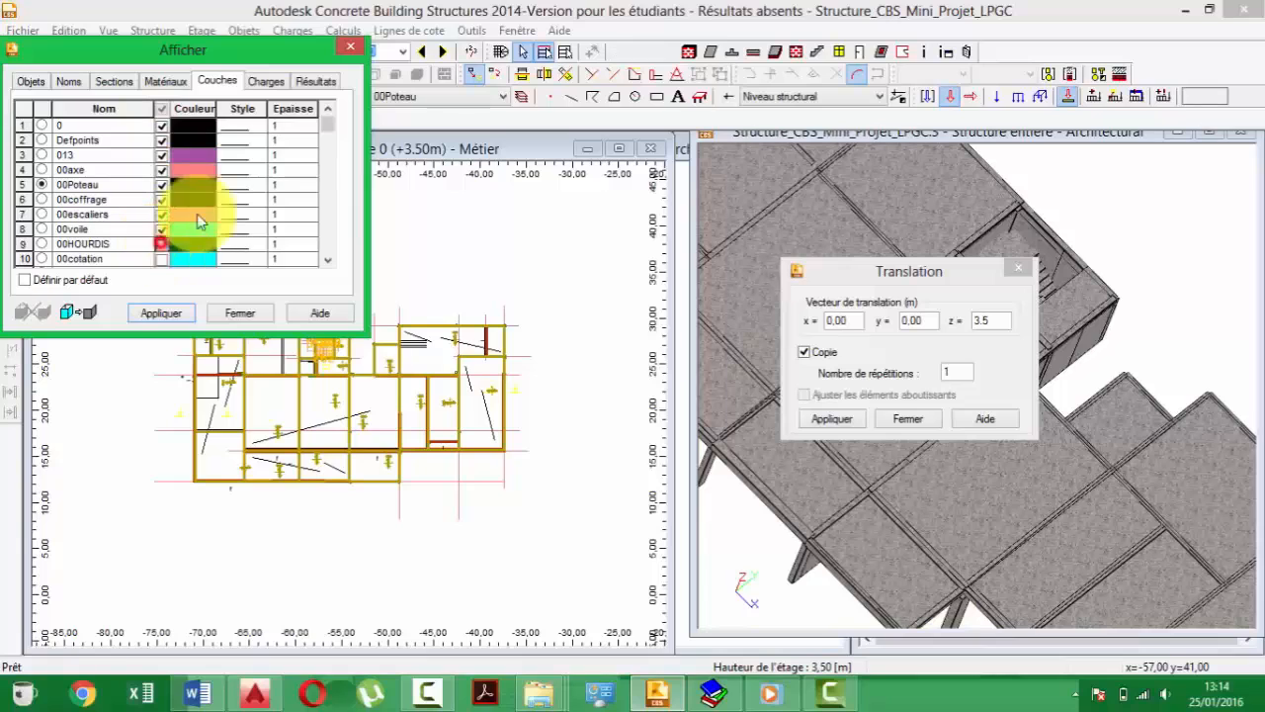
- Show the layers 00cotation, ENDUIT and LIM as well, leaving JARDIN hidden
left_click_drag(330, 123, 282, 192)
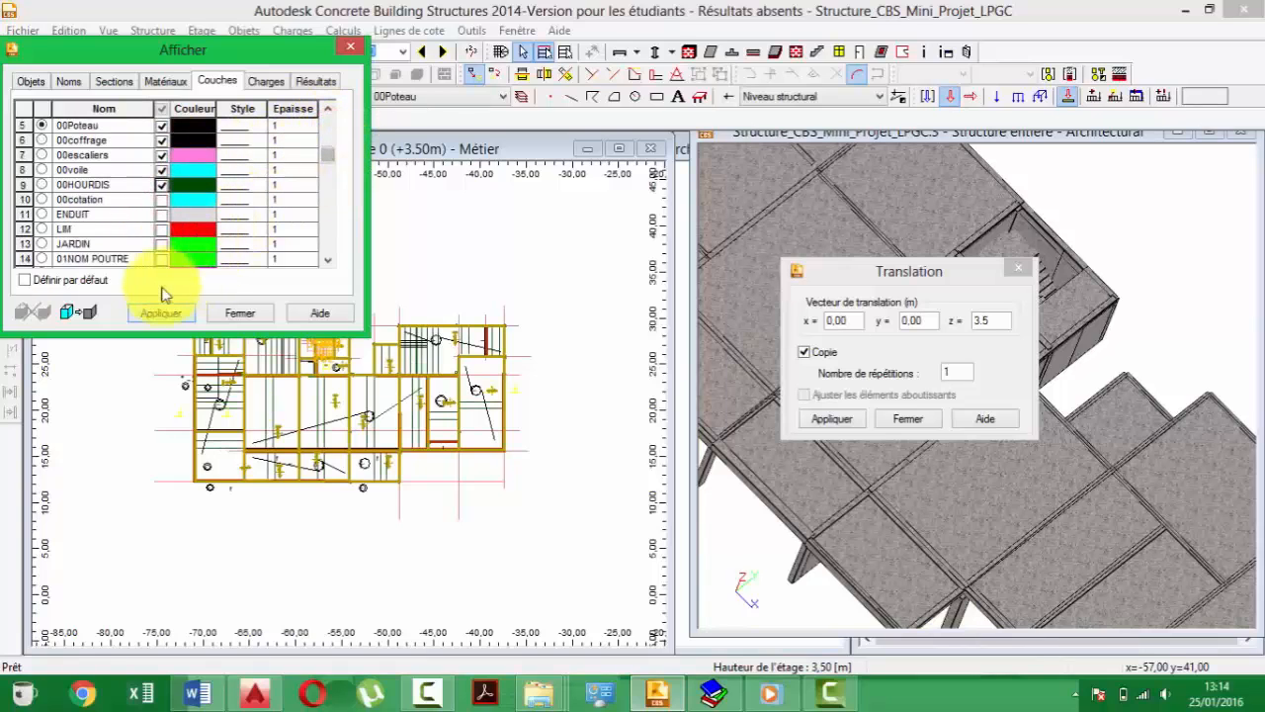
left_click(162, 200)
left_click(162, 214)
left_click(162, 228)
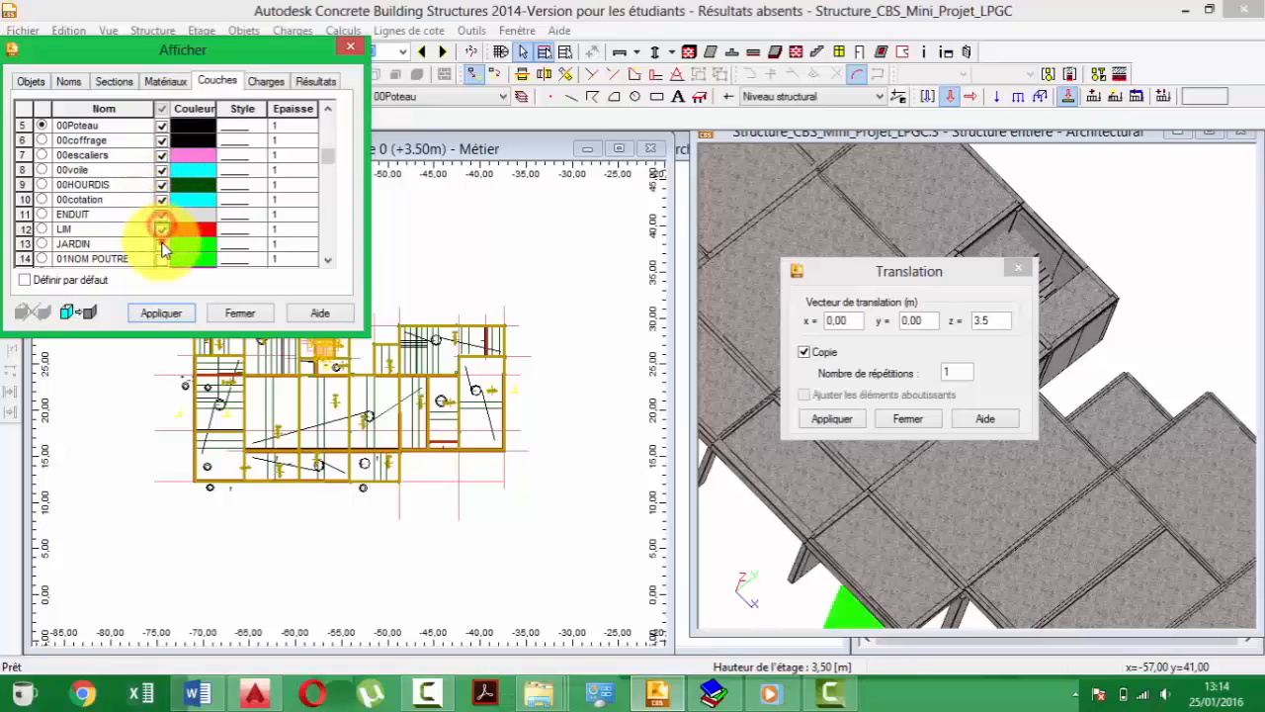
left_click(162, 243)
left_click(162, 245)
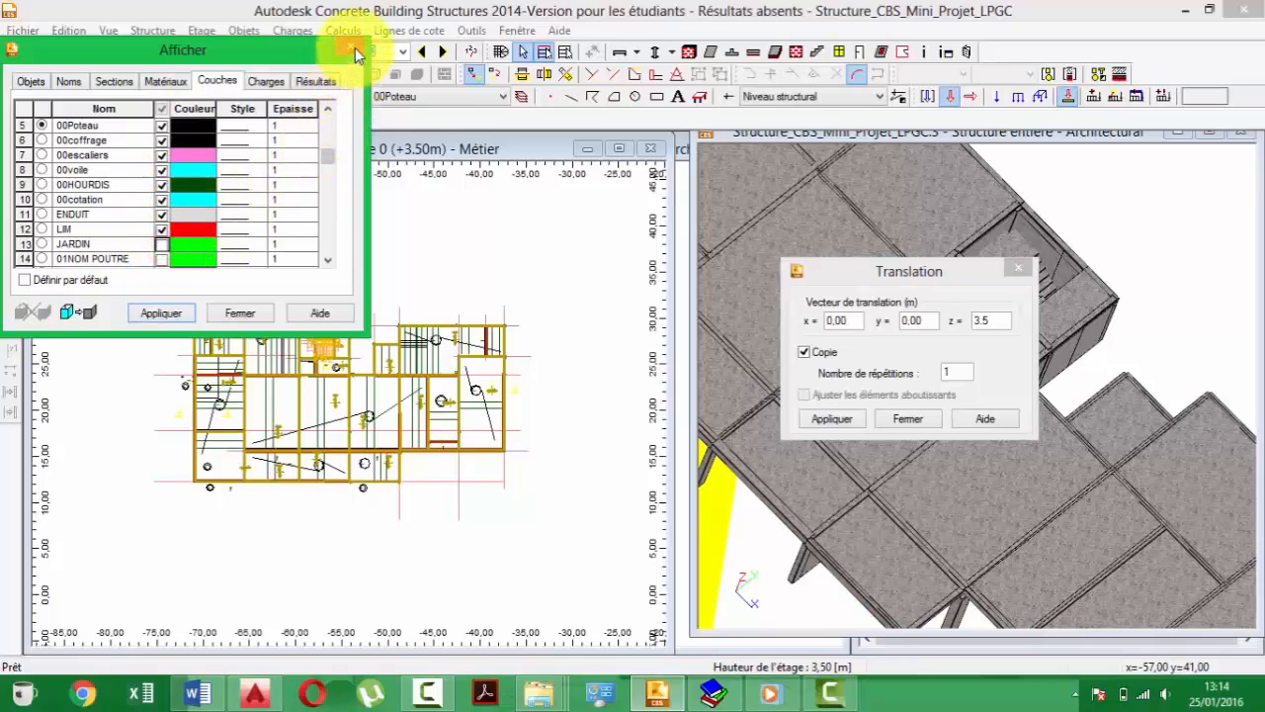
- Hide all layers in the floor plan at once and close the display settings
left_click(161, 109)
left_click(159, 108)
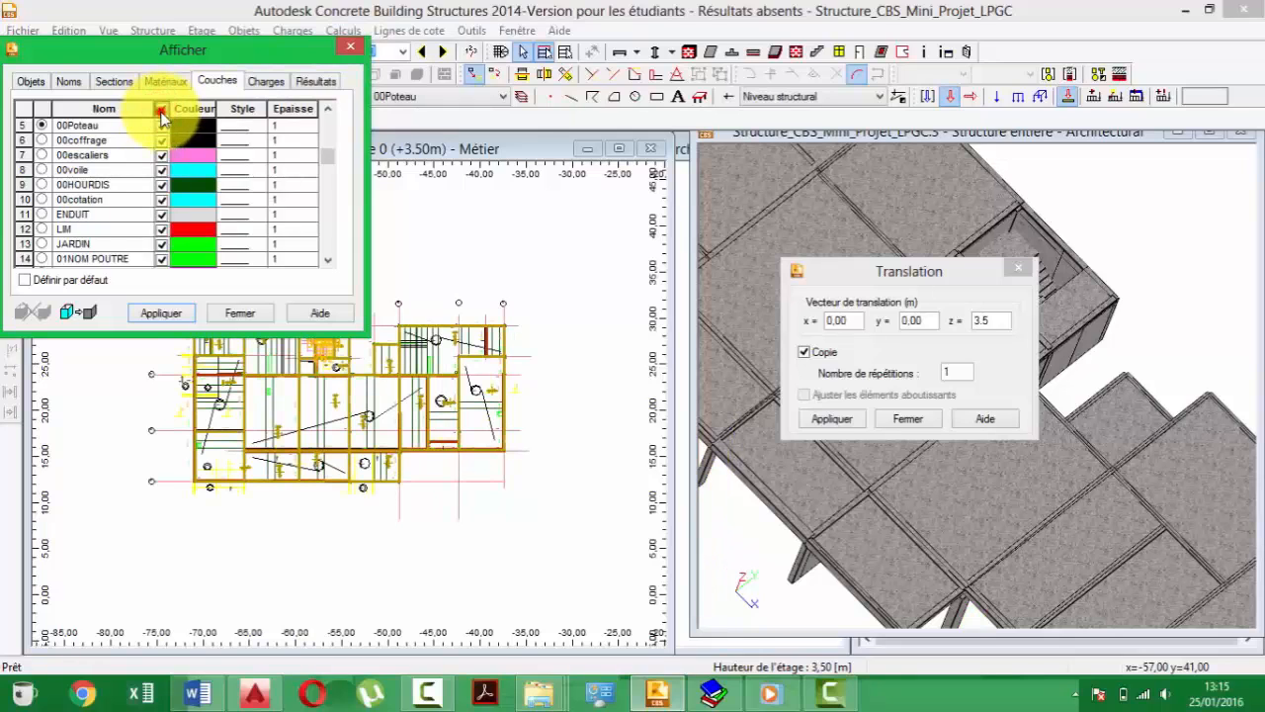
left_click(161, 110)
left_click(351, 46)
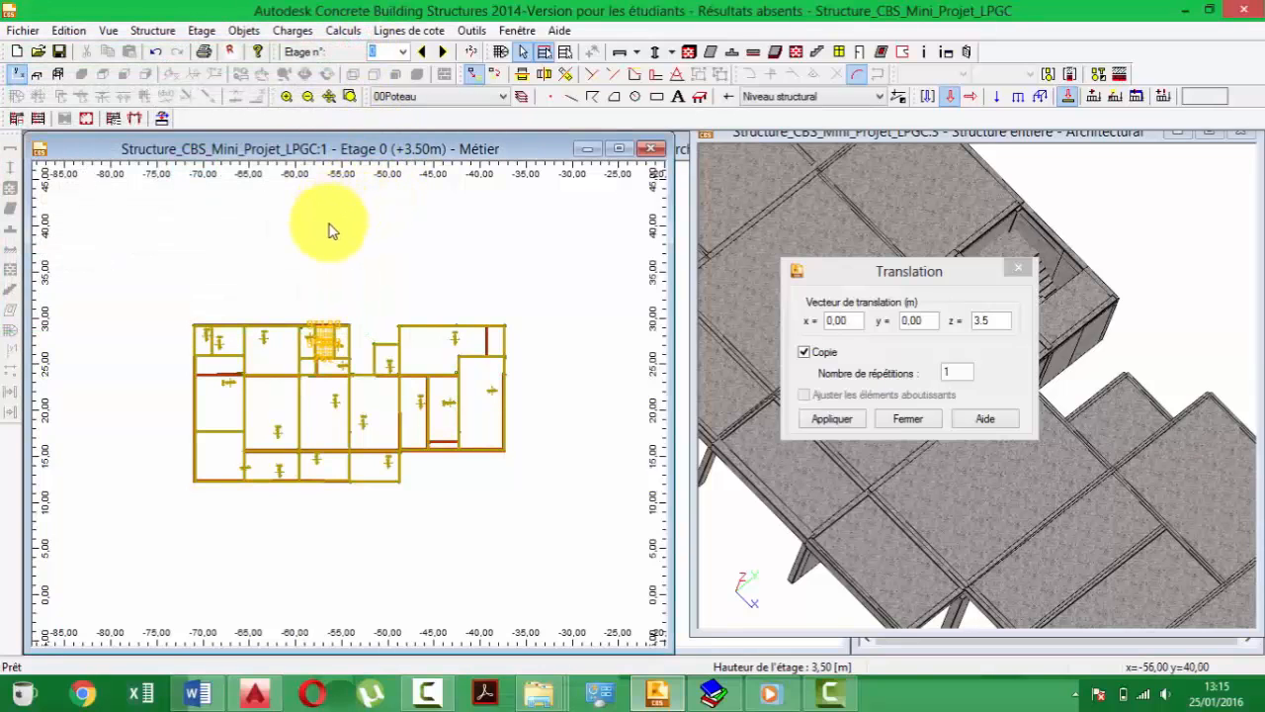
- Select all objects of storey 0 in the floor plan and move the Translation dialog clear of the 3D model
scroll(486, 401, "up", 1)
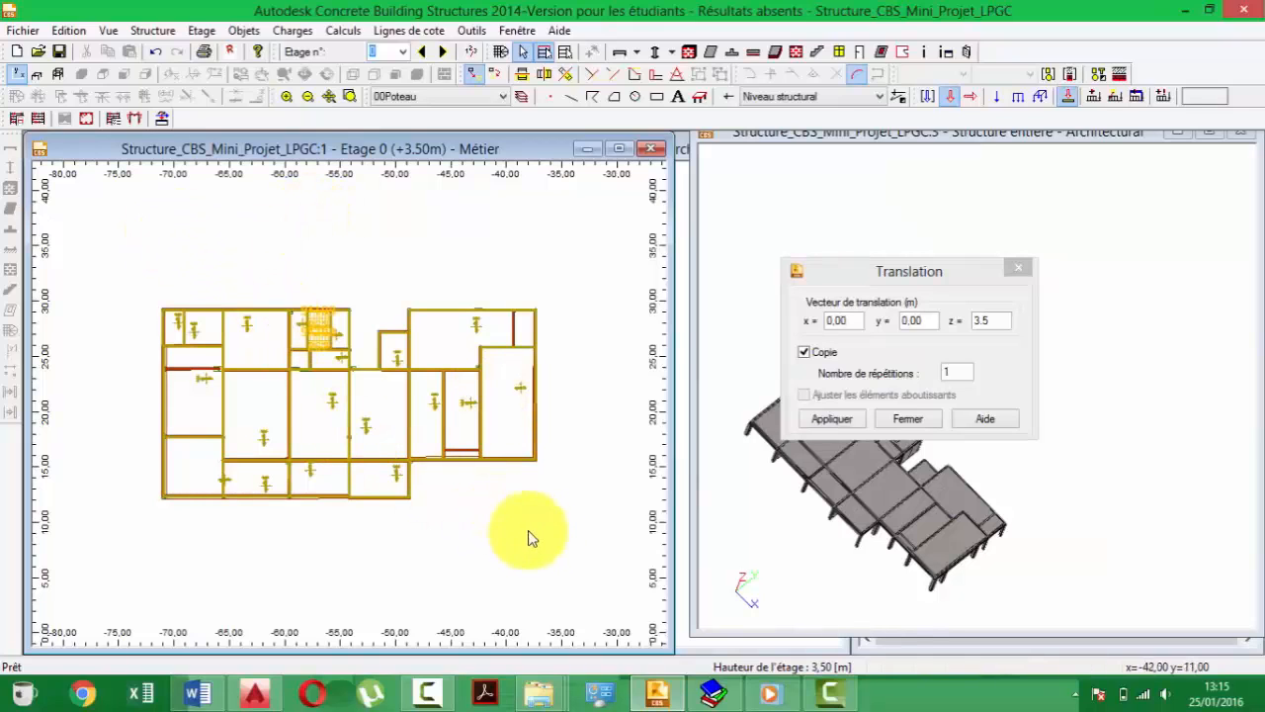
left_click(581, 539)
left_click(61, 263)
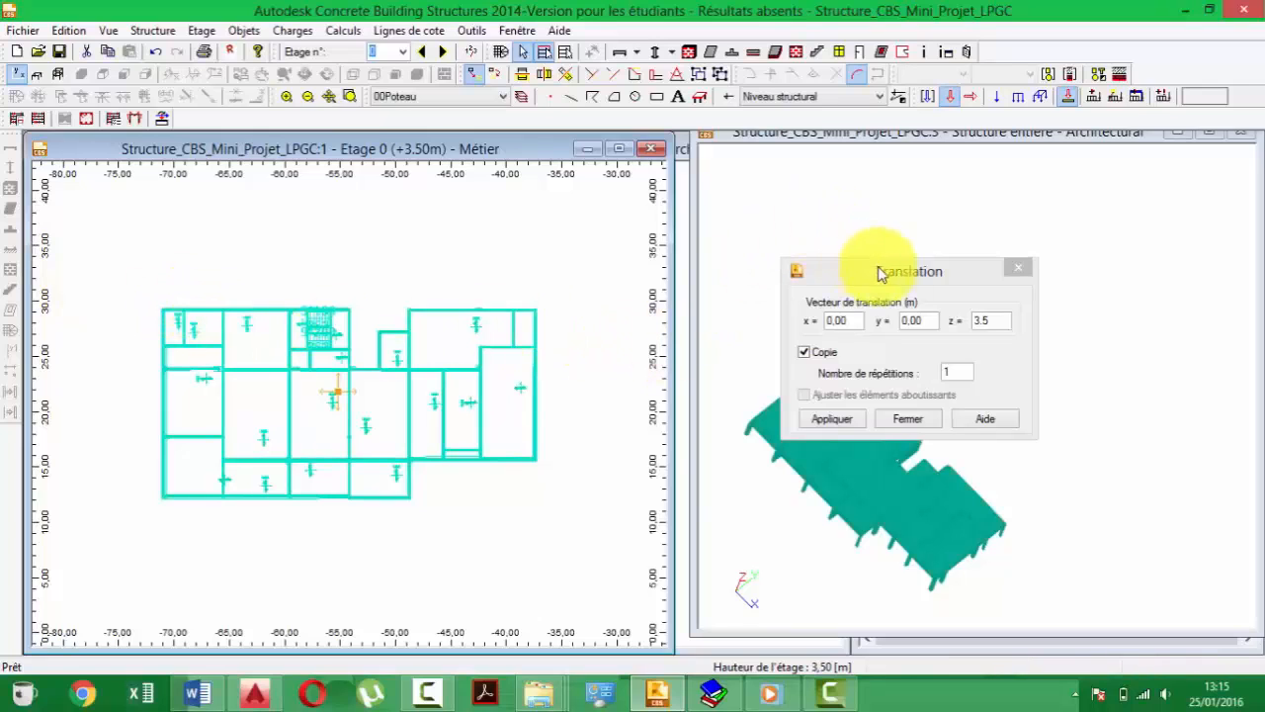
left_click_drag(880, 266, 584, 275)
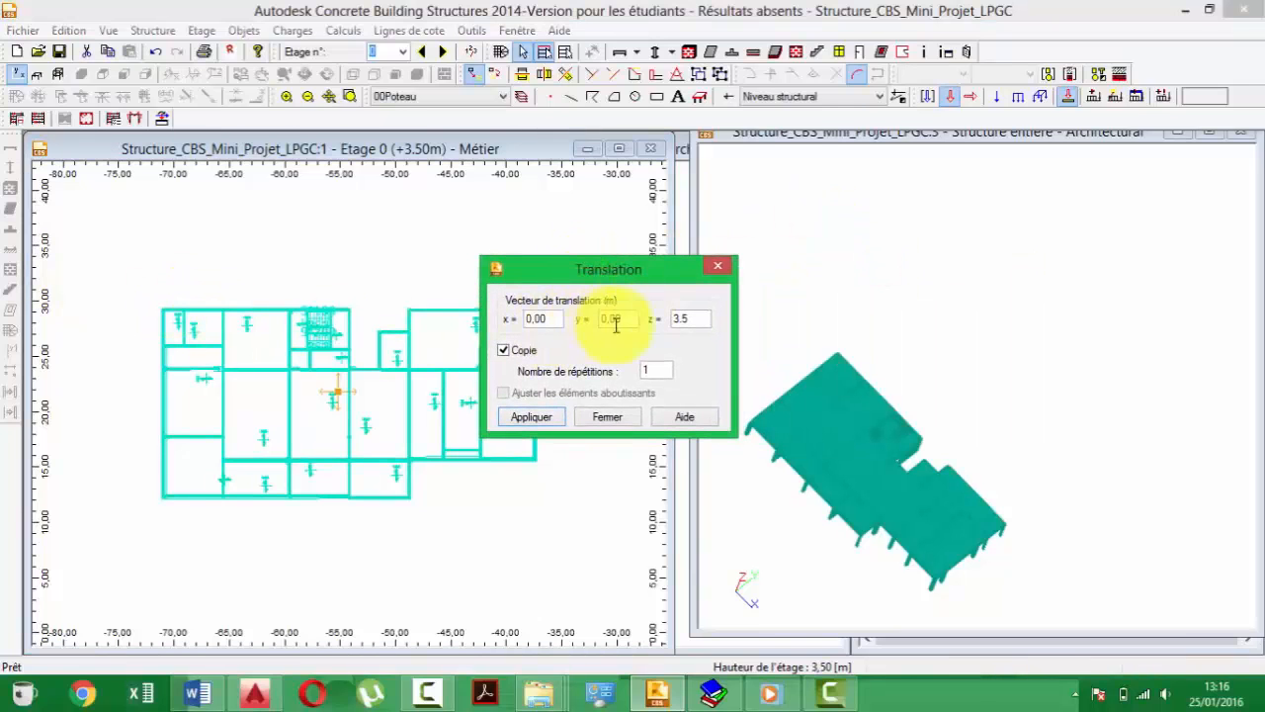
- Apply the Translation to the selected storey 0 with z = 3.5 m, Copie enabled and 1 repetition
left_click(698, 319)
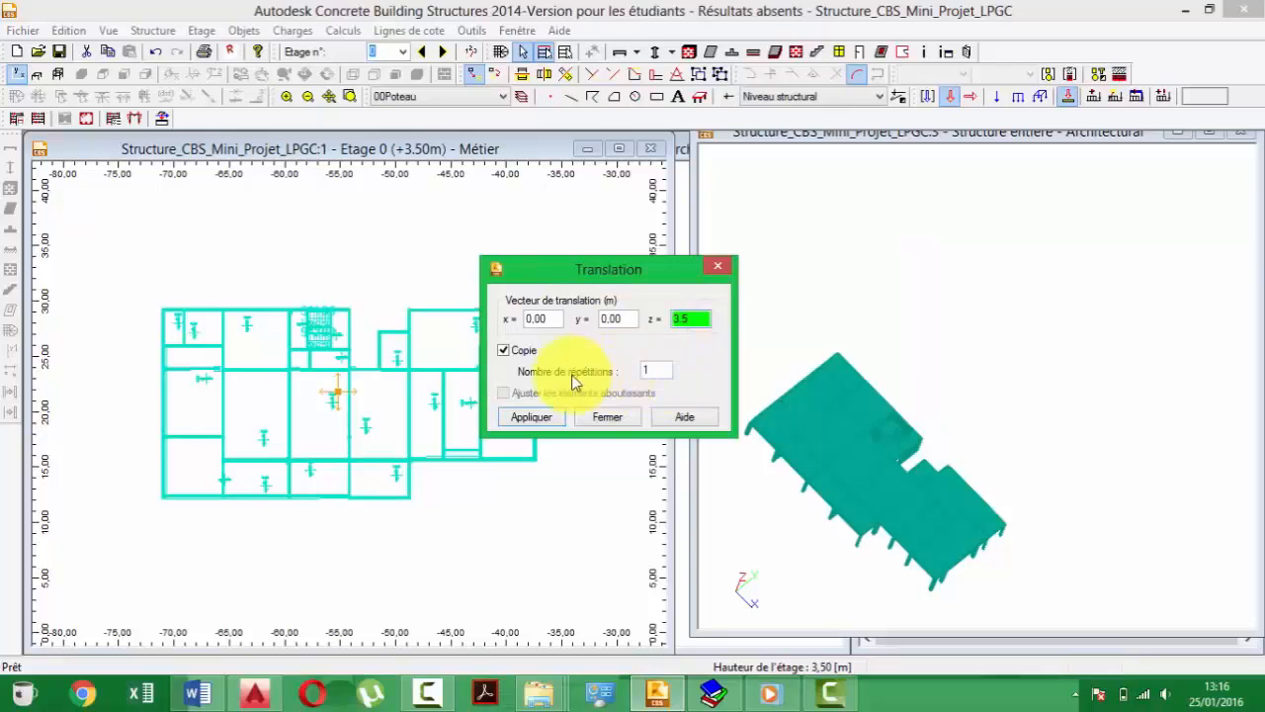
left_click(531, 418)
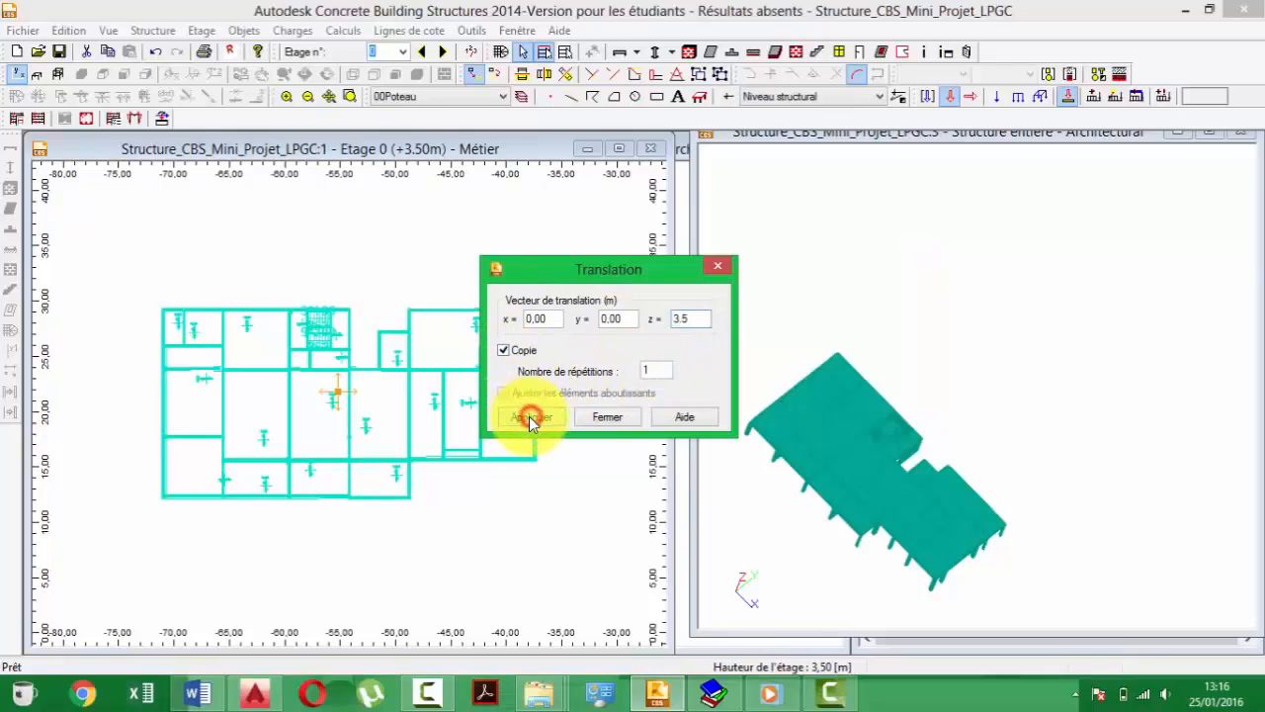
left_click(854, 442)
- Examine the copied storey above the original in the 3D model from several angles and clear the selection
middle_click_drag(843, 465, 843, 463)
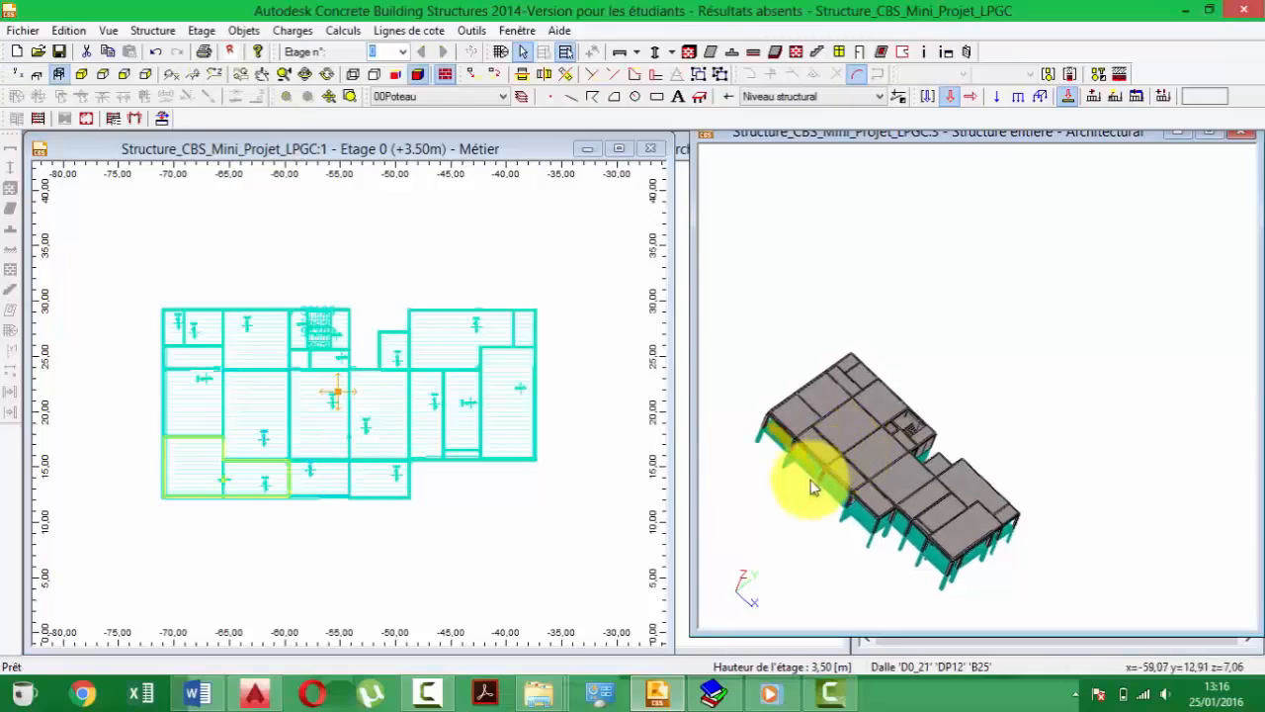
scroll(792, 457, "up", 5)
scroll(782, 431, "up", 3)
middle_click_drag(782, 432, 781, 376, "shift")
scroll(783, 376, "down", 10)
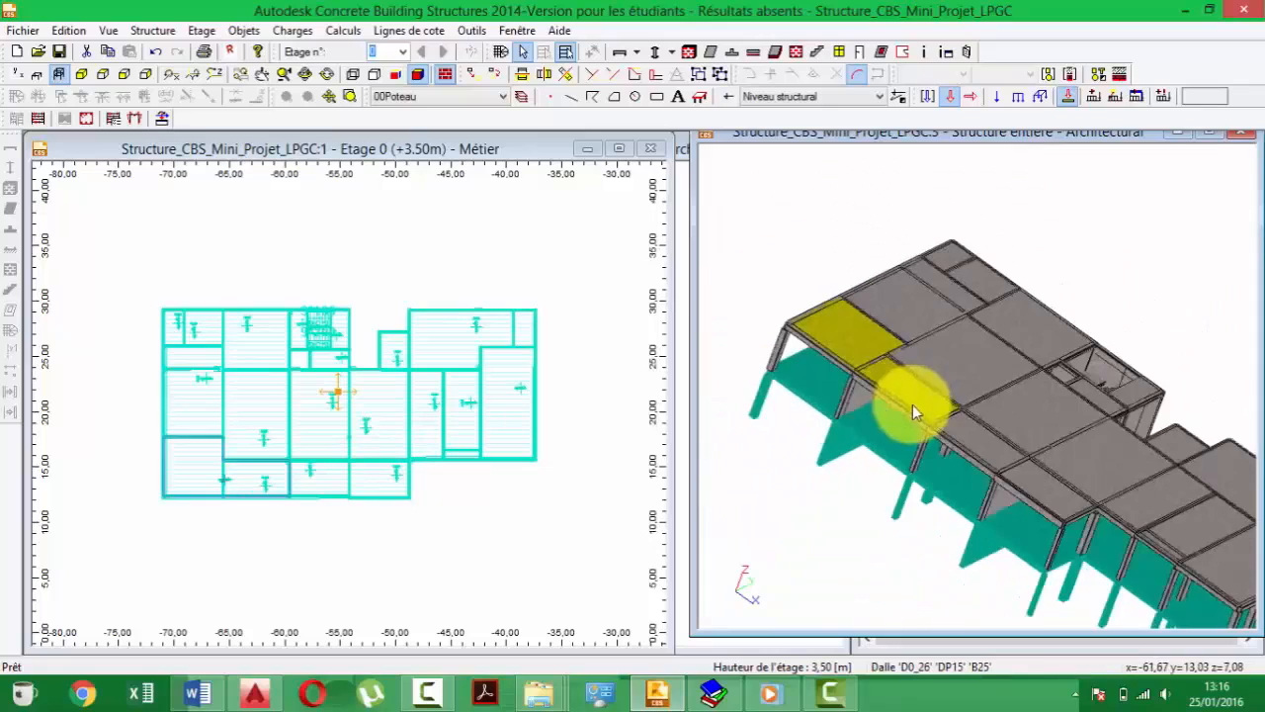
middle_click_drag(899, 466, 931, 420, "shift")
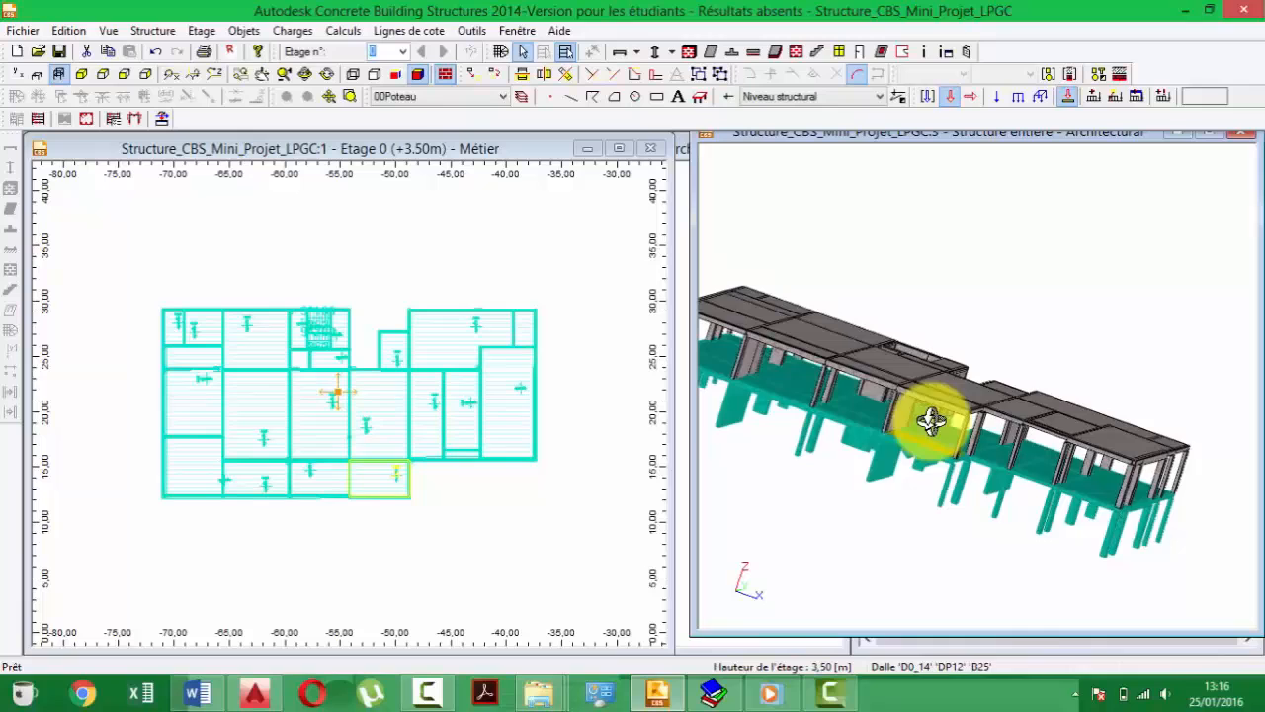
left_click(898, 227)
middle_click_drag(813, 305, 770, 411, "shift")
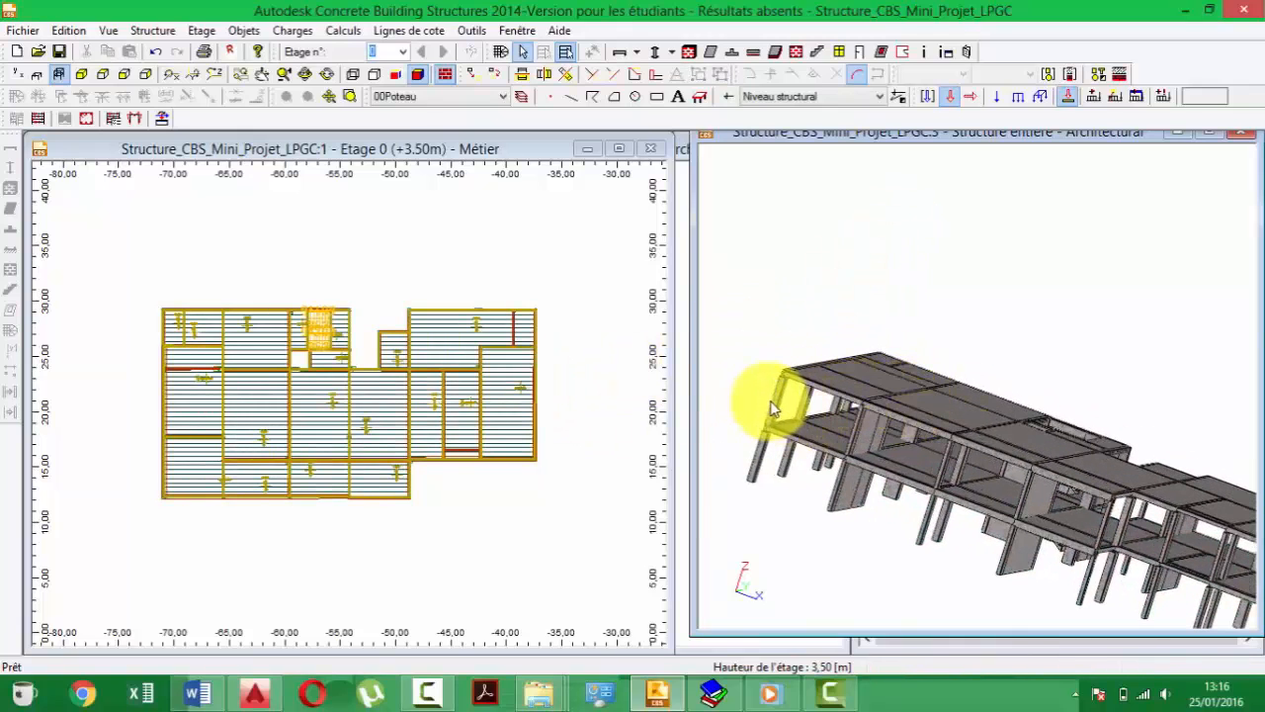
- Check the placement coordinates of the upper storey's corner column in its object properties and close them
left_click(774, 409)
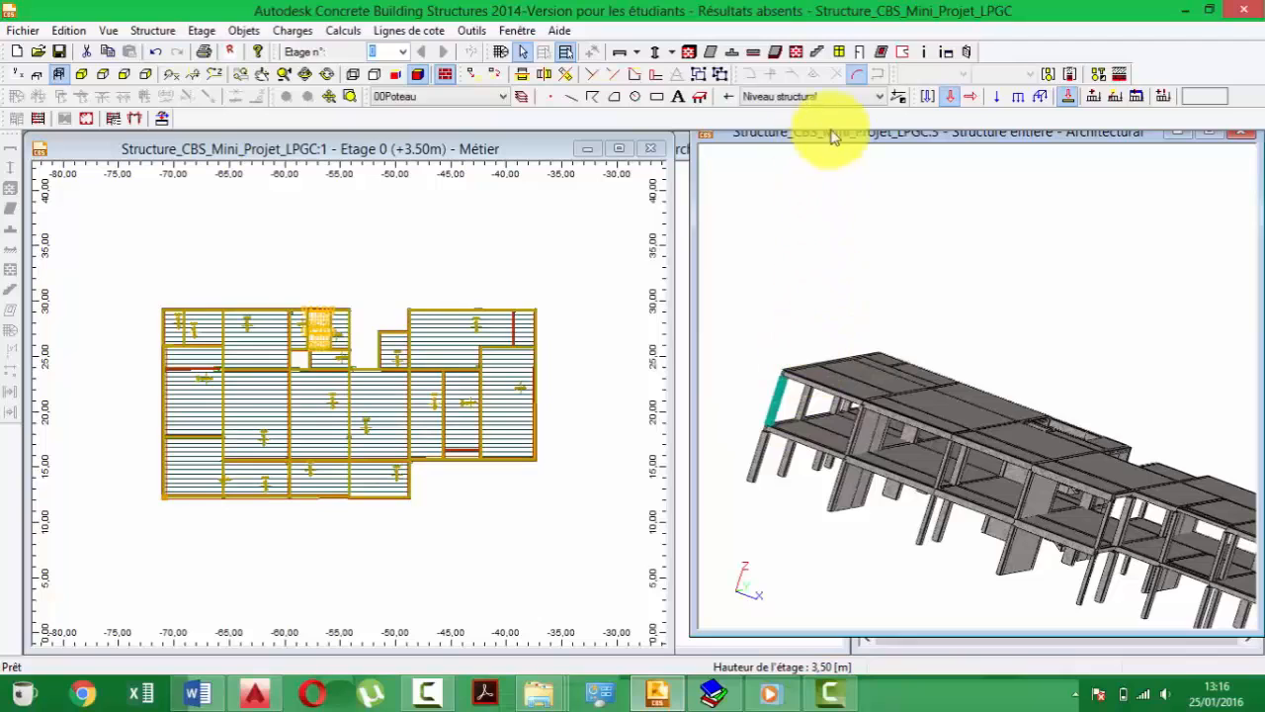
left_click(927, 51)
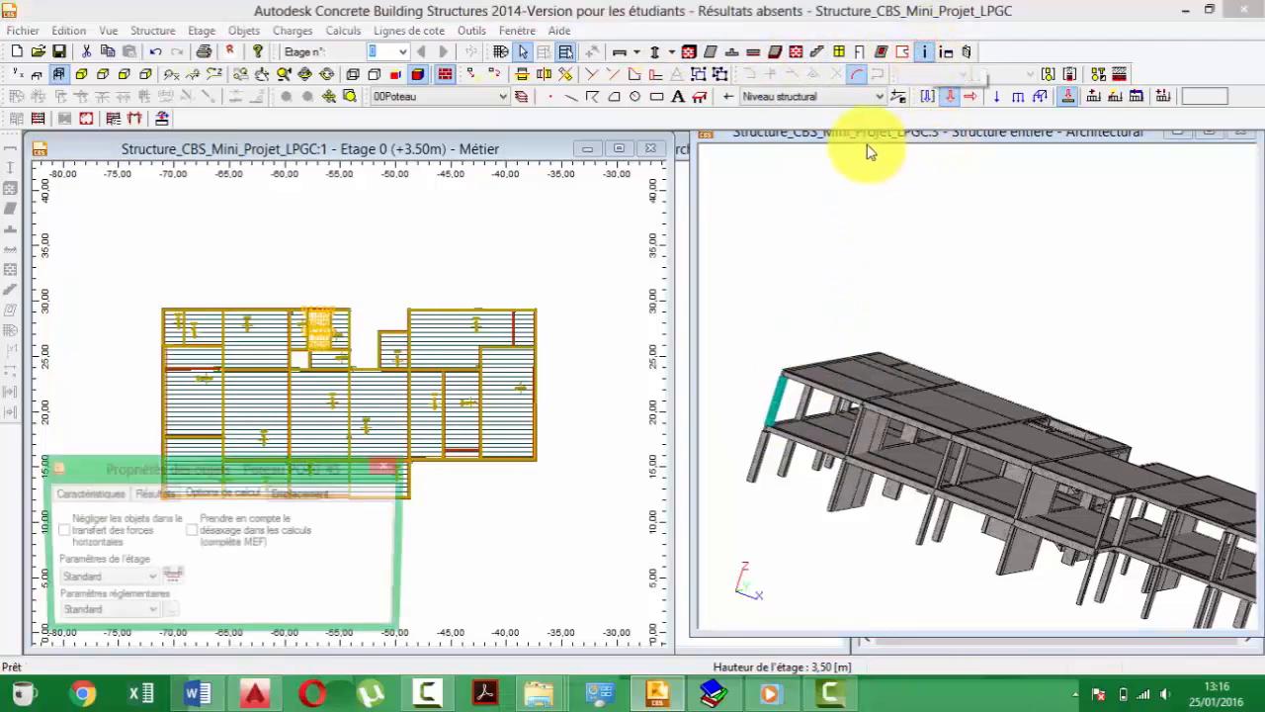
left_click(283, 494)
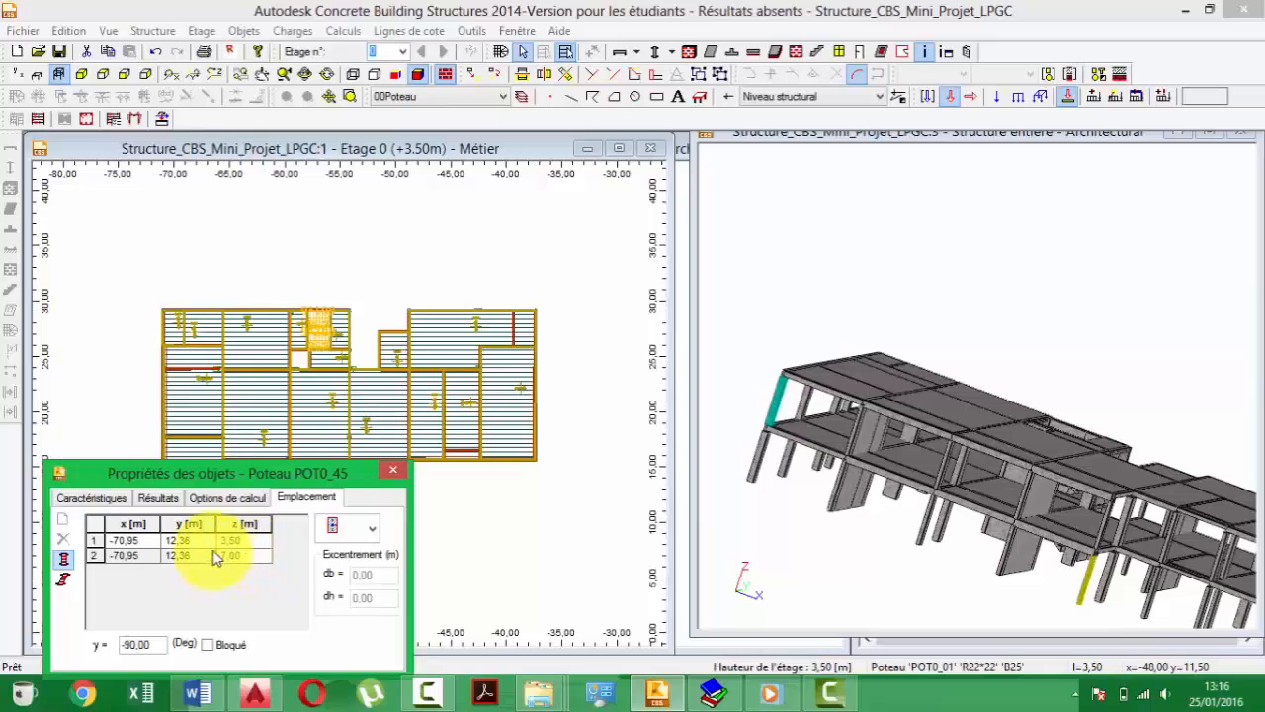
left_click(397, 472)
- Set the 3D model to an elevation view in the X-Z plane
scroll(975, 438, "down", 5)
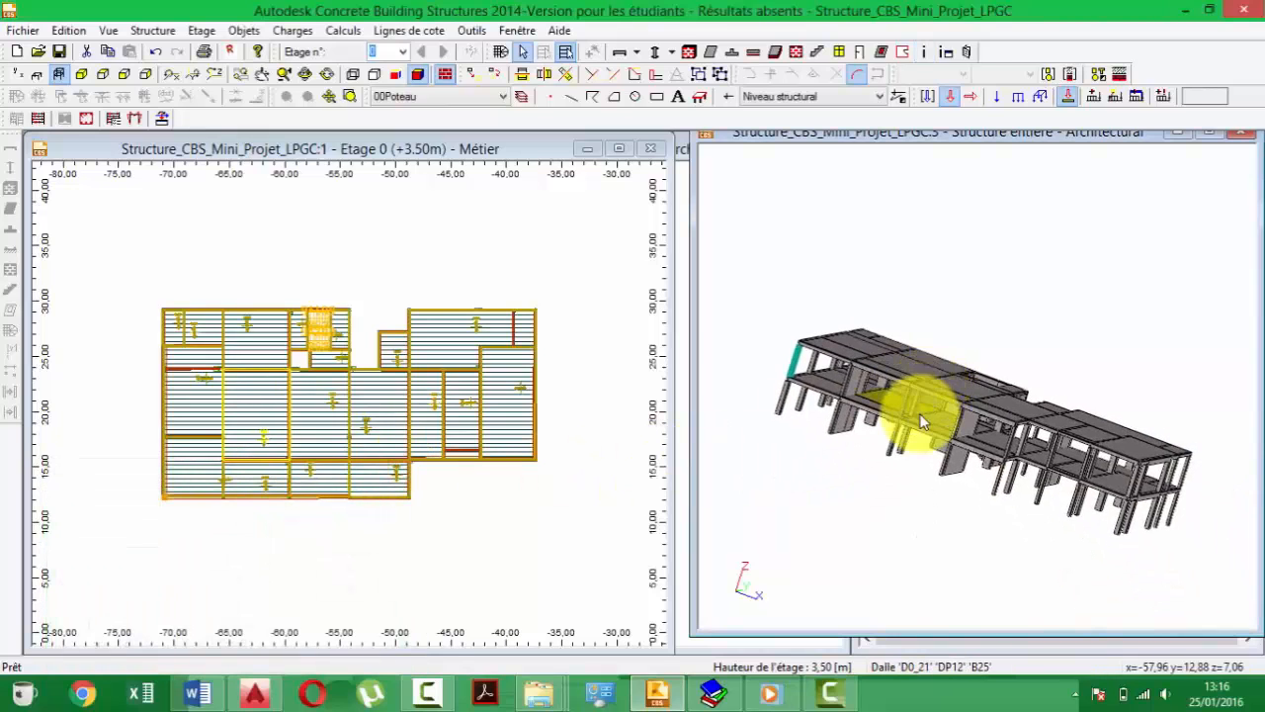
middle_click_drag(920, 420, 952, 400)
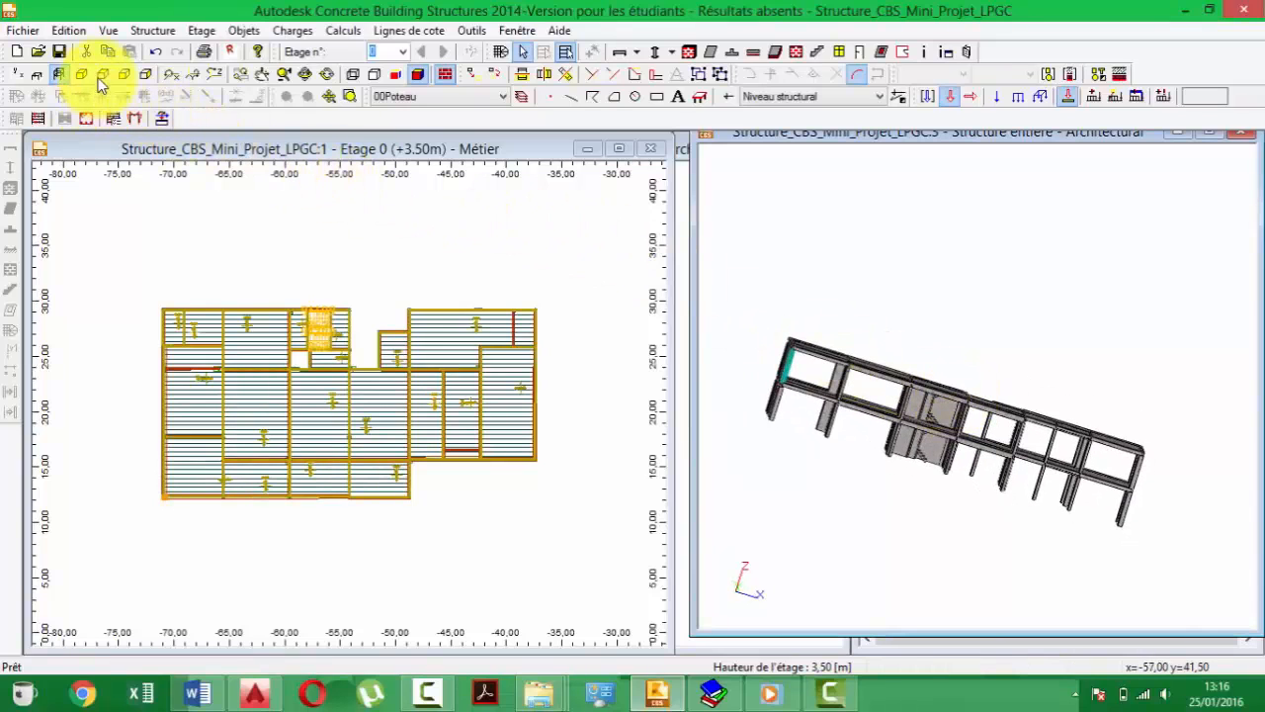
left_click(101, 77)
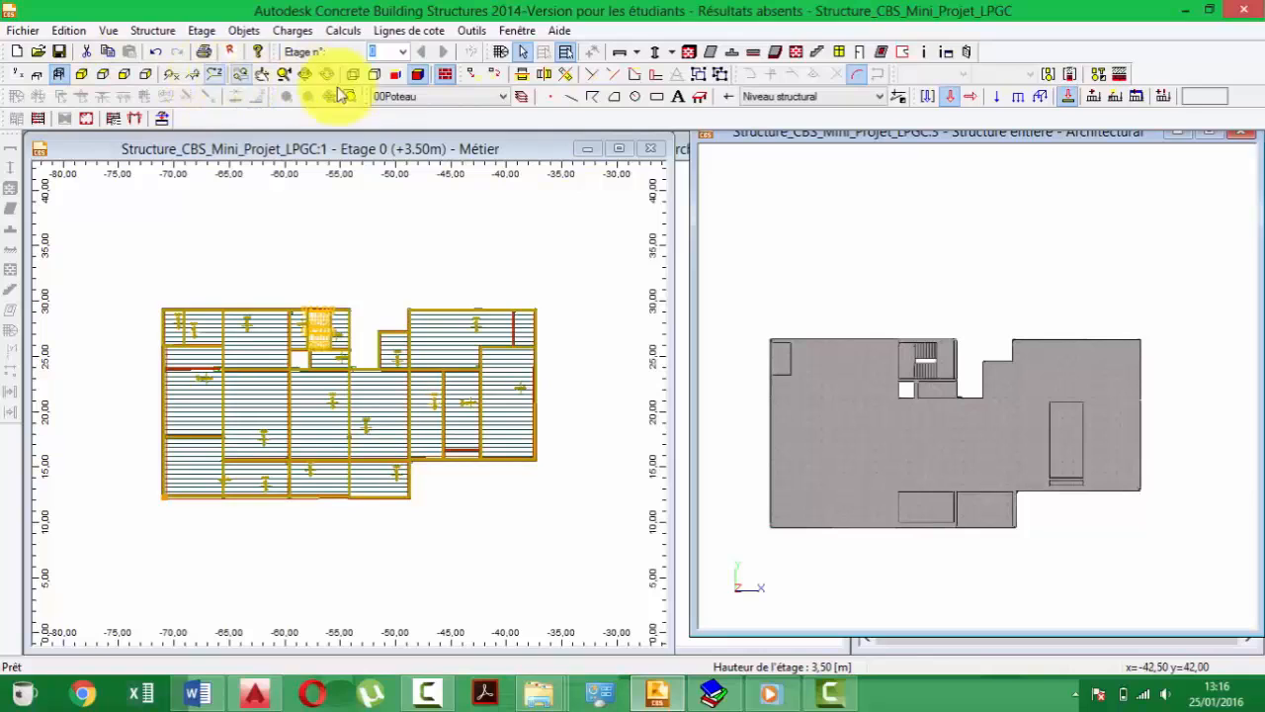
left_click(124, 75)
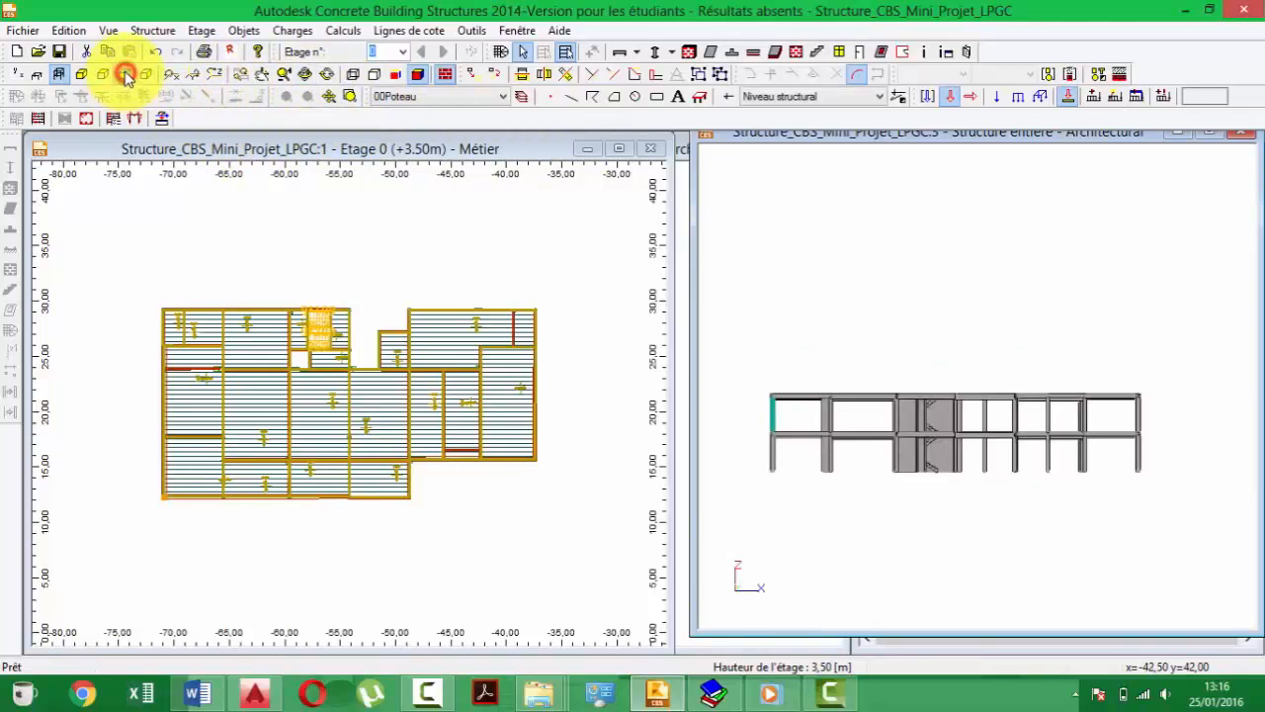
- Select the whole upper storey in the elevation and try to change its upper z coordinate in the placement properties
left_click(1190, 429)
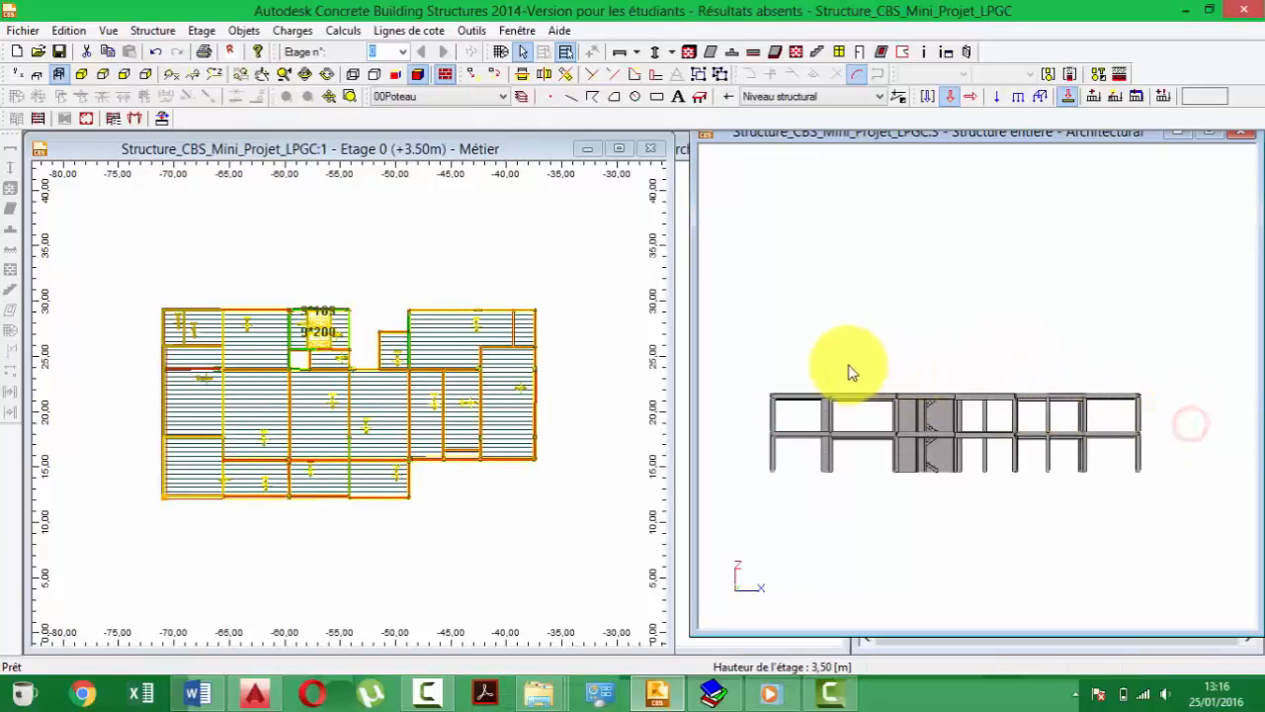
left_click(742, 362)
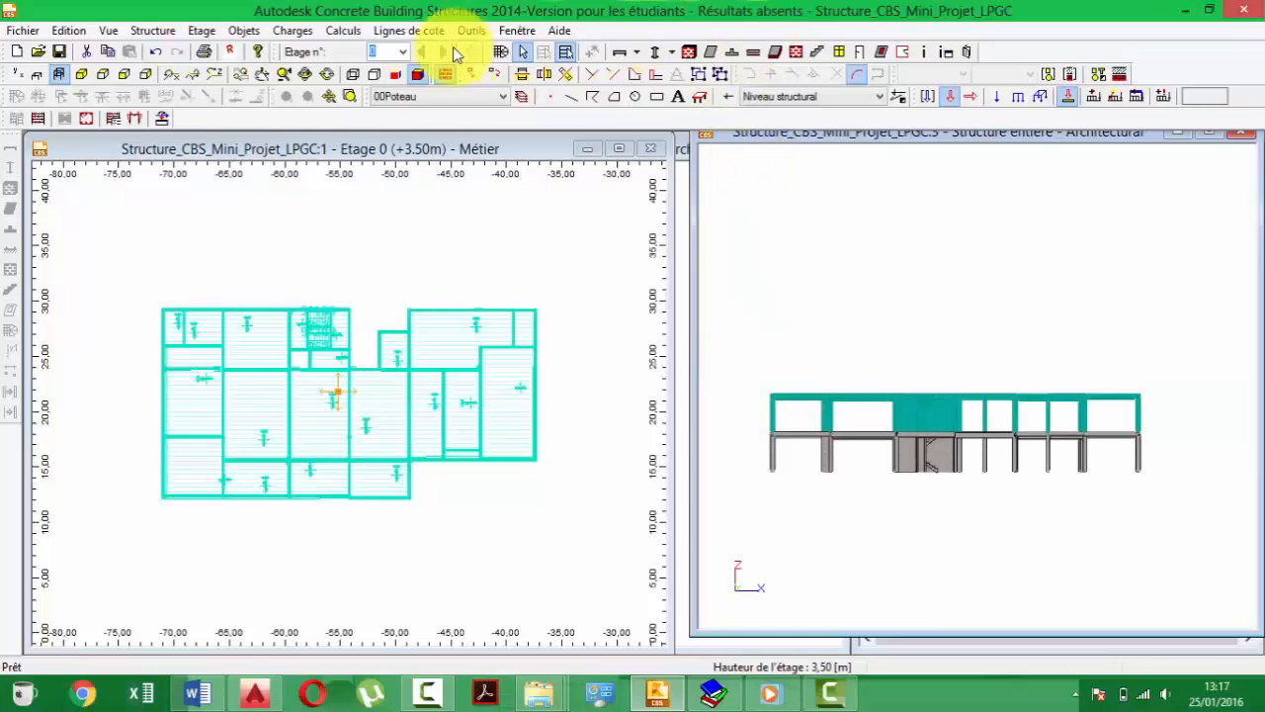
left_click(923, 55)
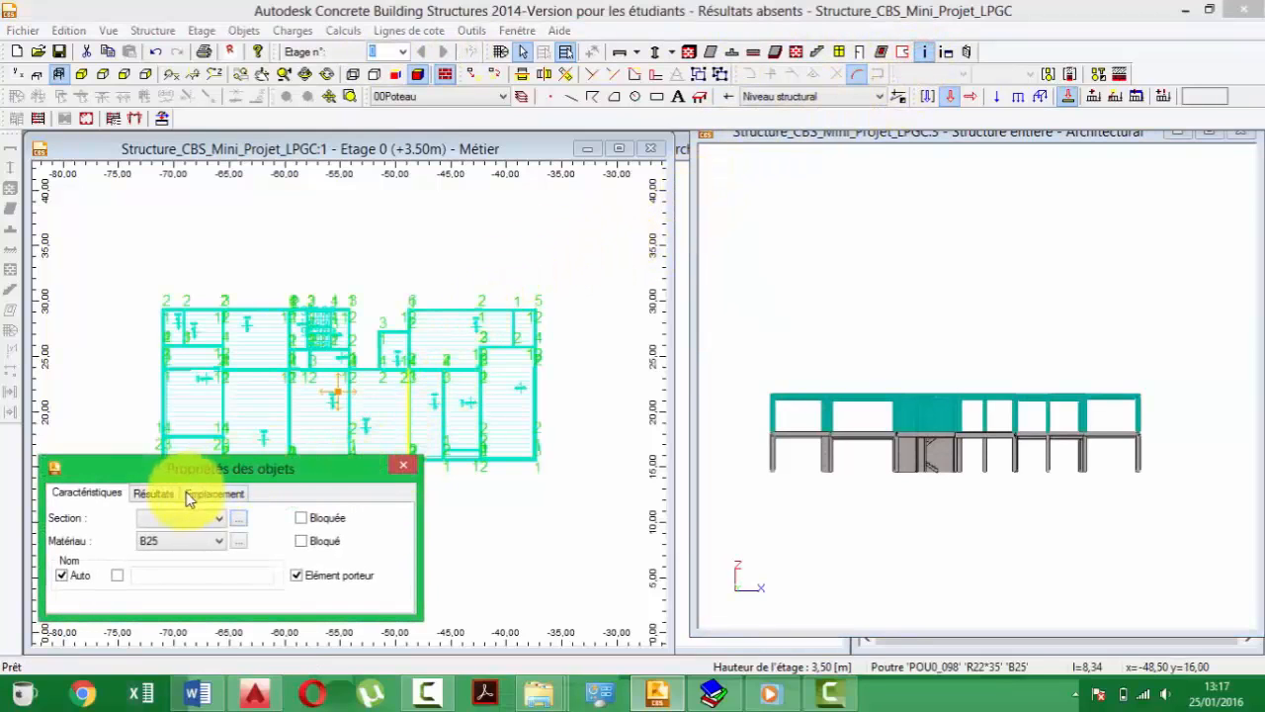
left_click(210, 494)
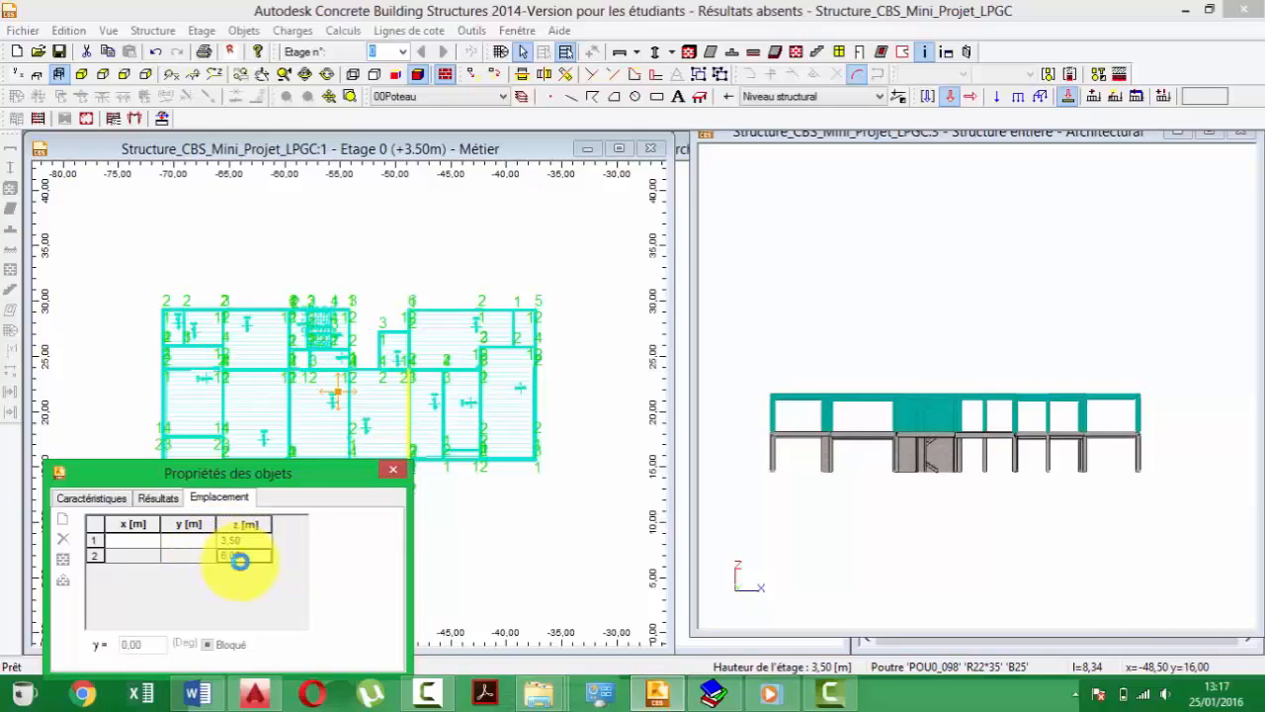
left_click(899, 410)
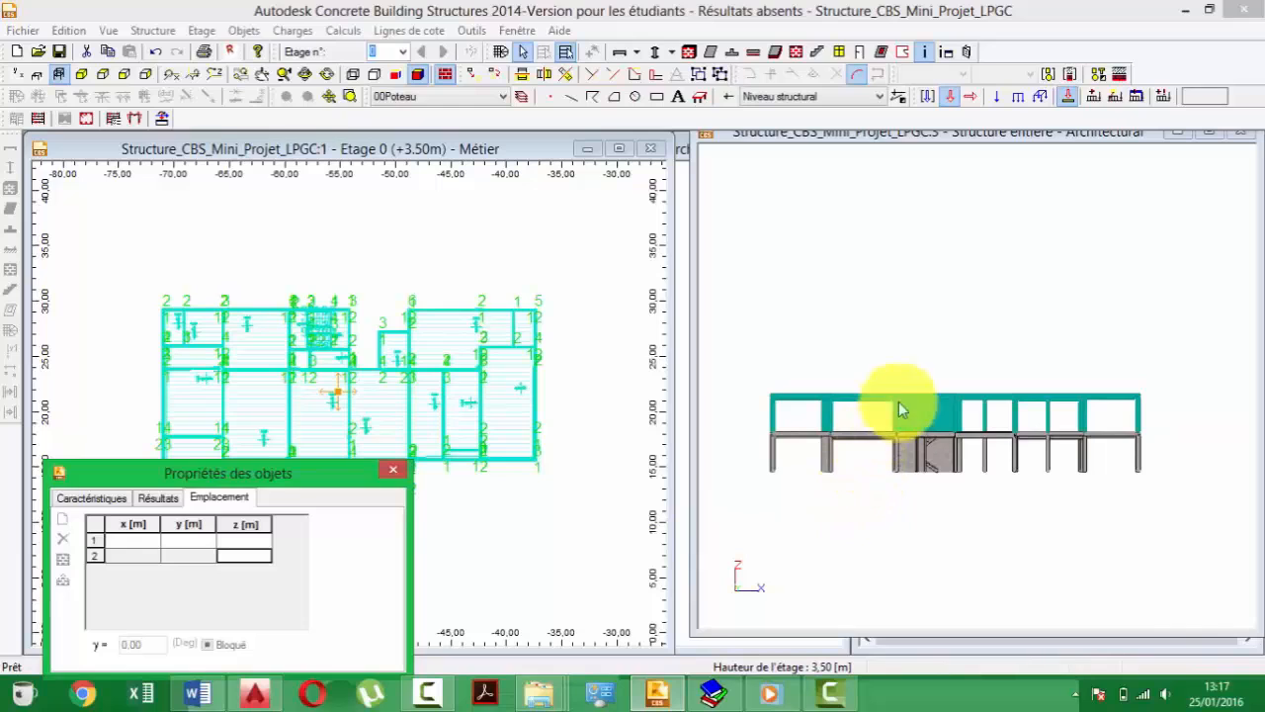
- Clear the storey selection and check the placement coordinates of the upper corner column in the elevation
left_click_drag(900, 410, 786, 497)
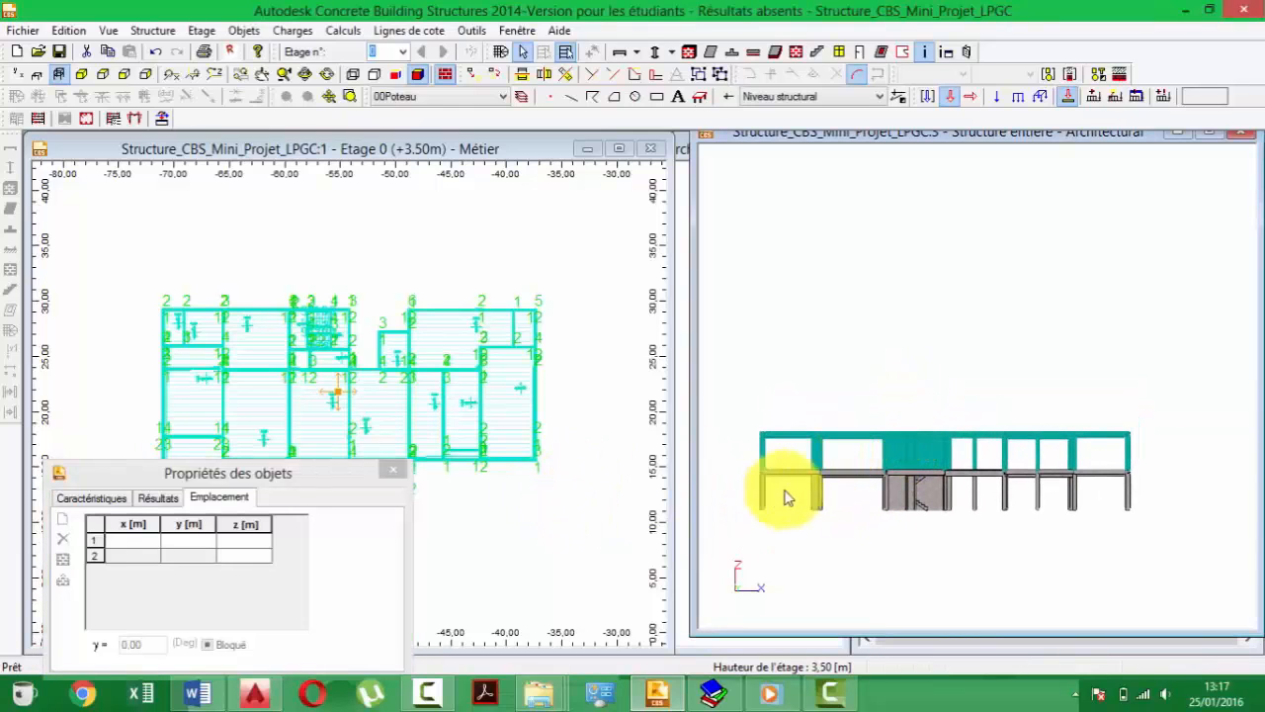
left_click(805, 394)
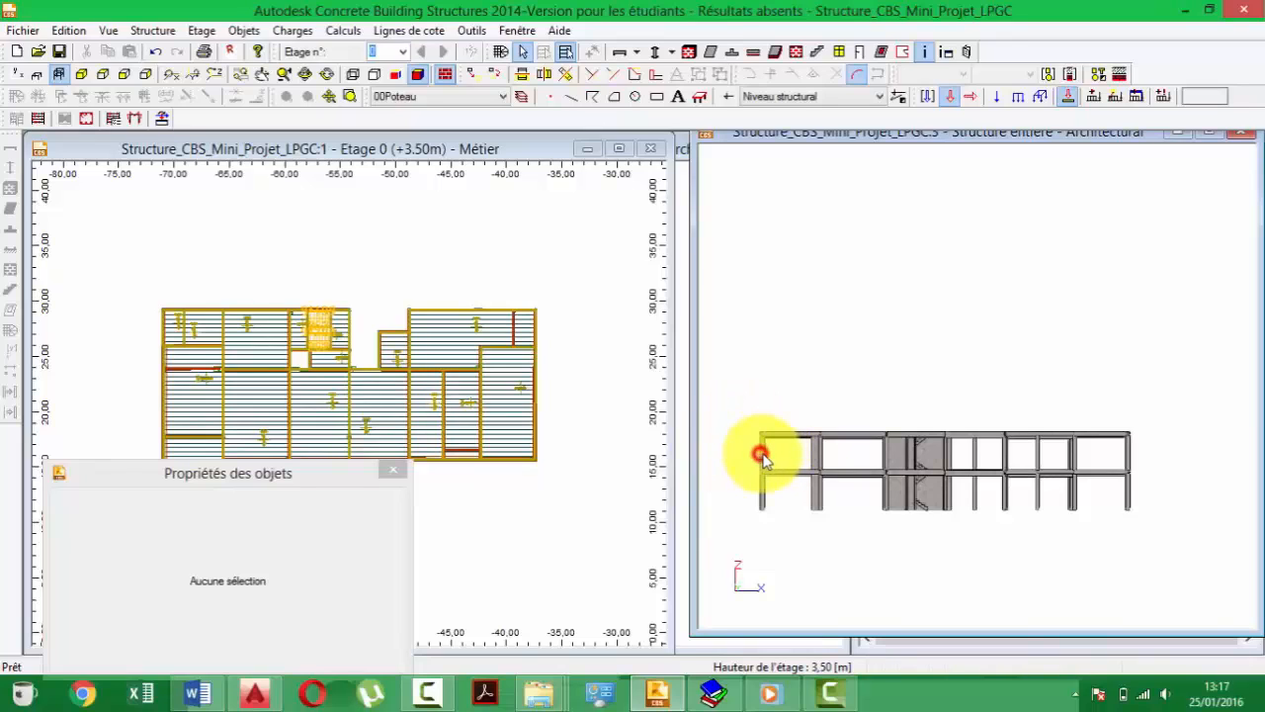
left_click(763, 455)
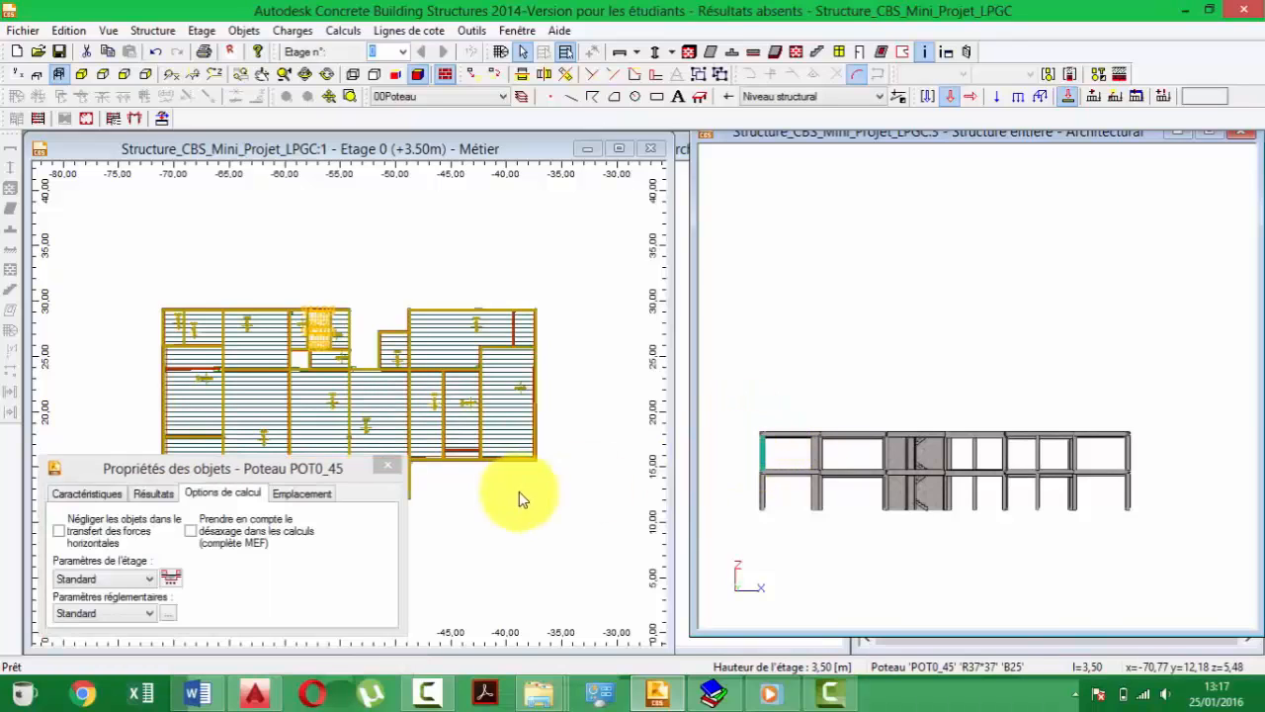
left_click(304, 500)
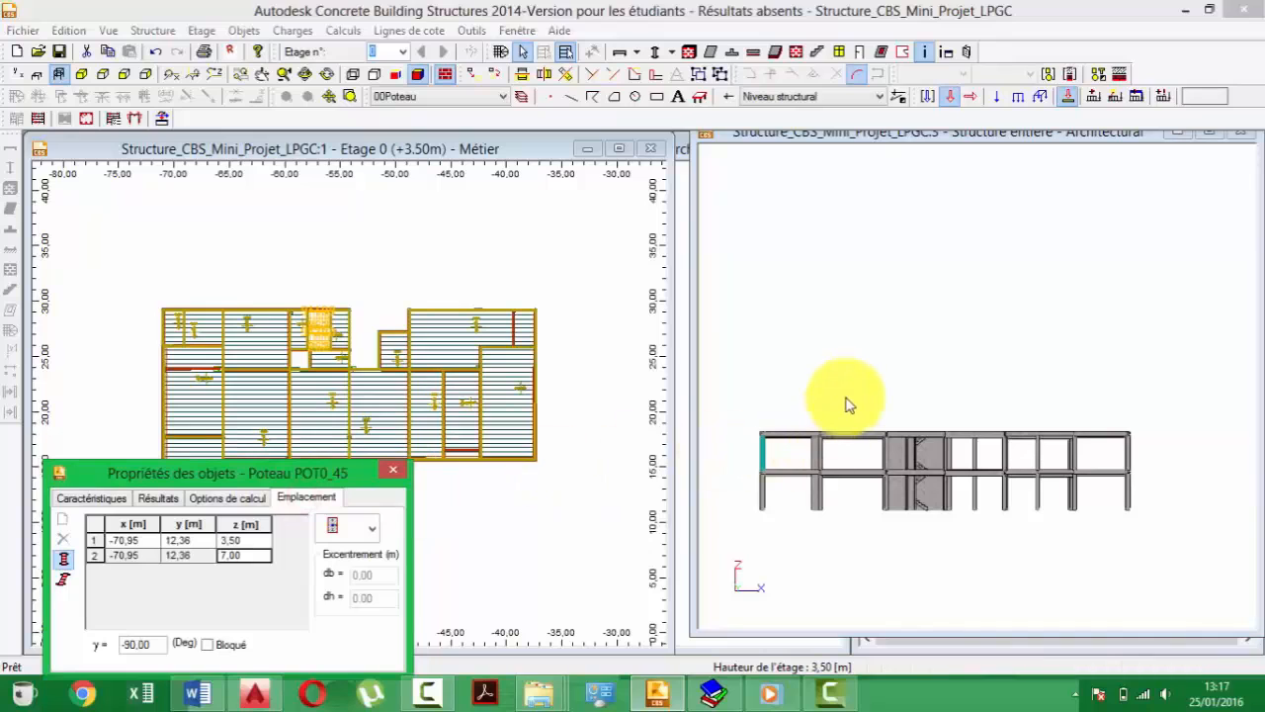
- Select all objects of the upper storey in the elevation again and close the object properties
middle_click_drag(867, 370, 874, 368)
left_click_drag(1180, 458, 741, 408)
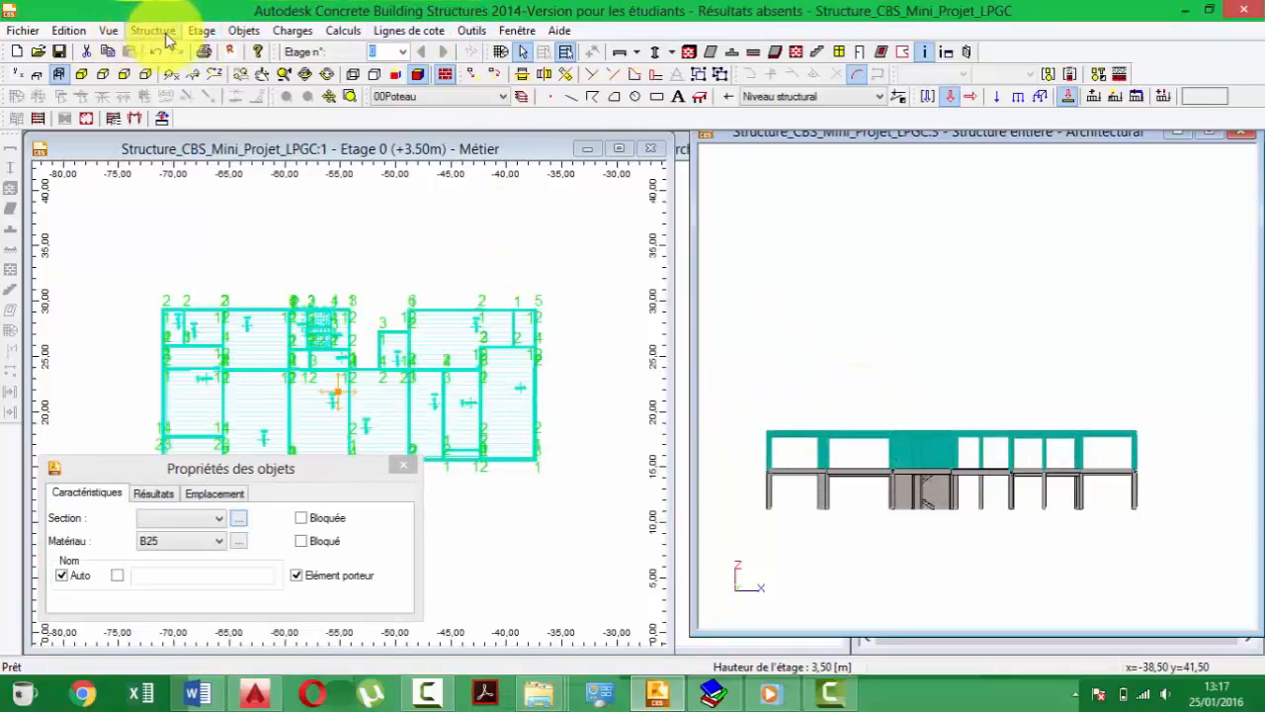
left_click(198, 29)
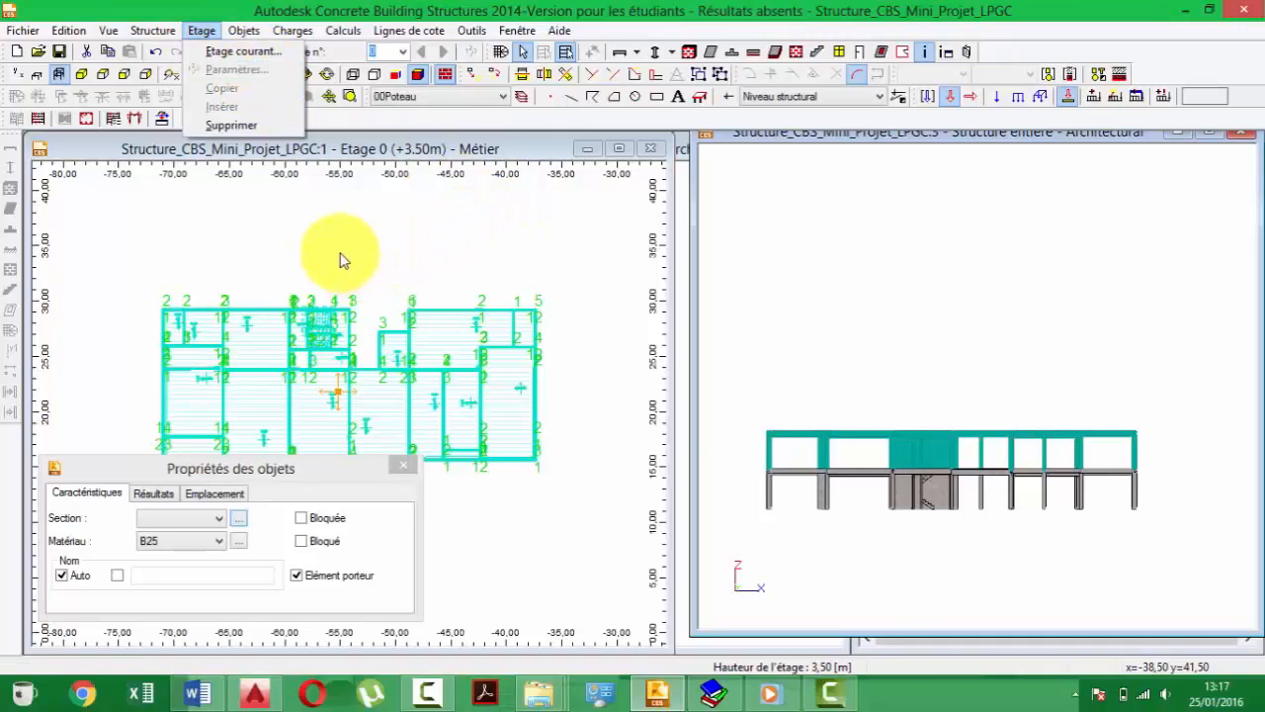
key("Escape")
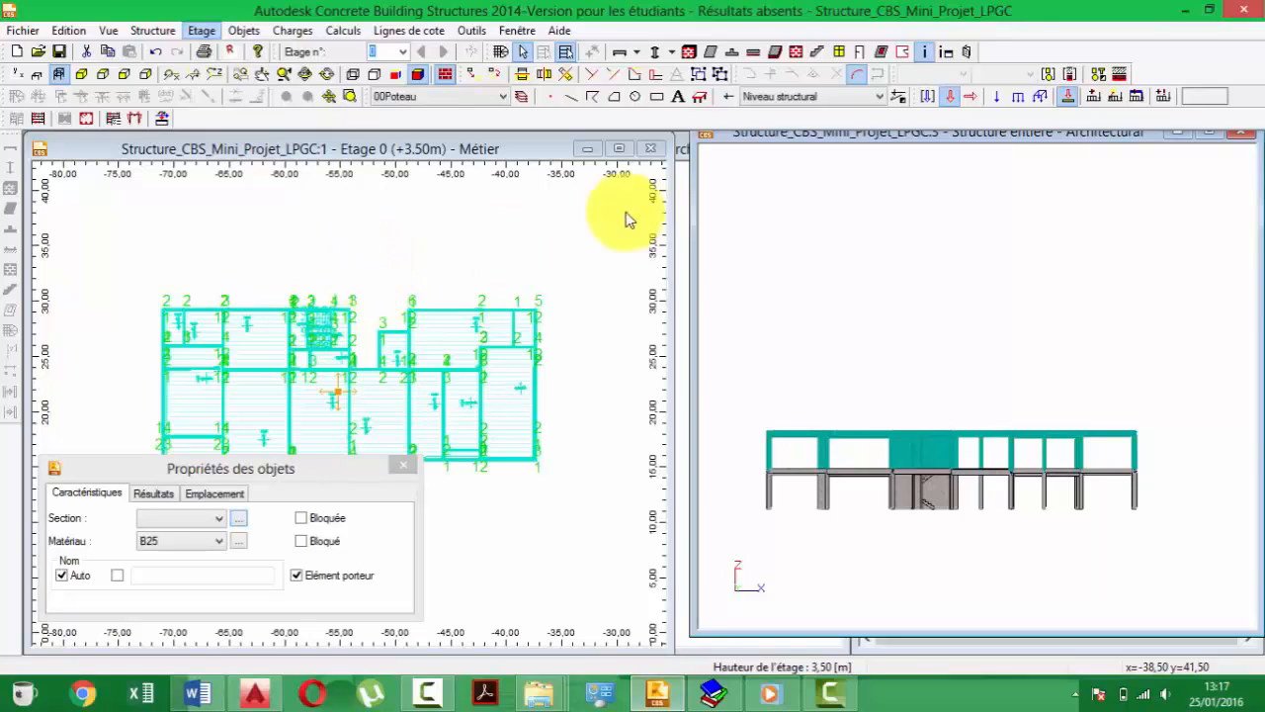
right_click(791, 331)
left_click(742, 341)
middle_click_drag(838, 335, 670, 333)
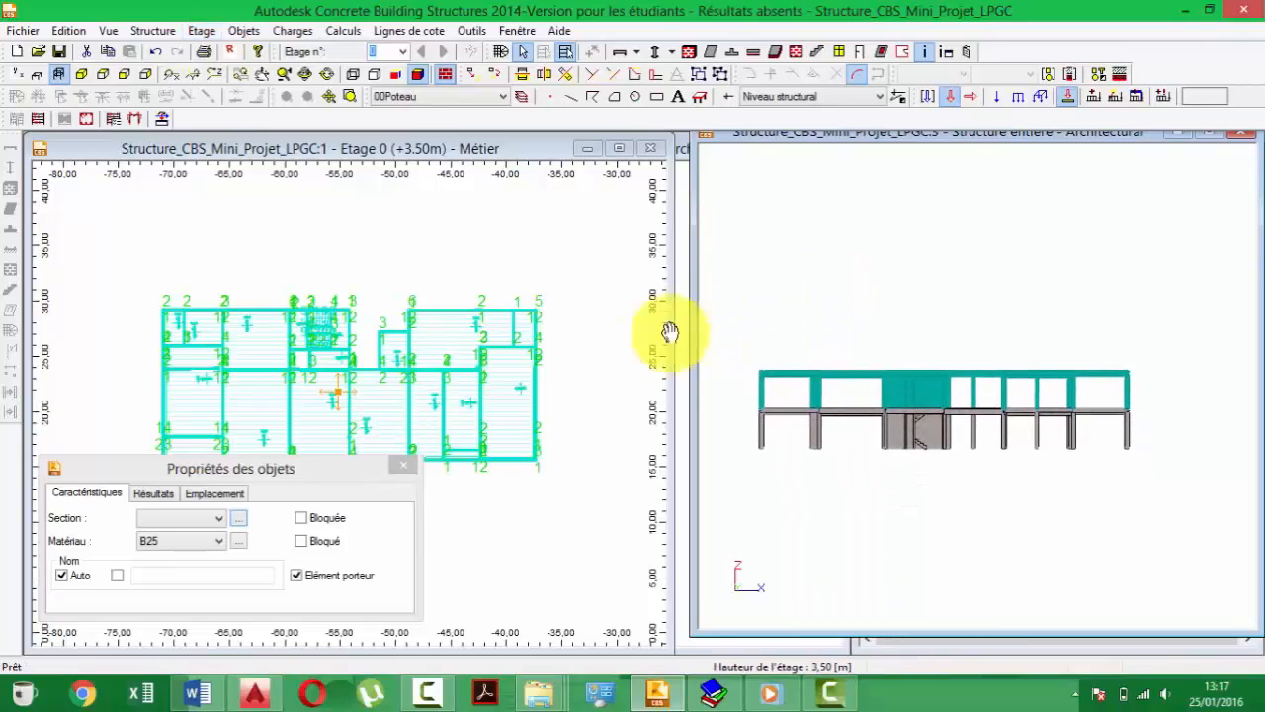
left_click(401, 467)
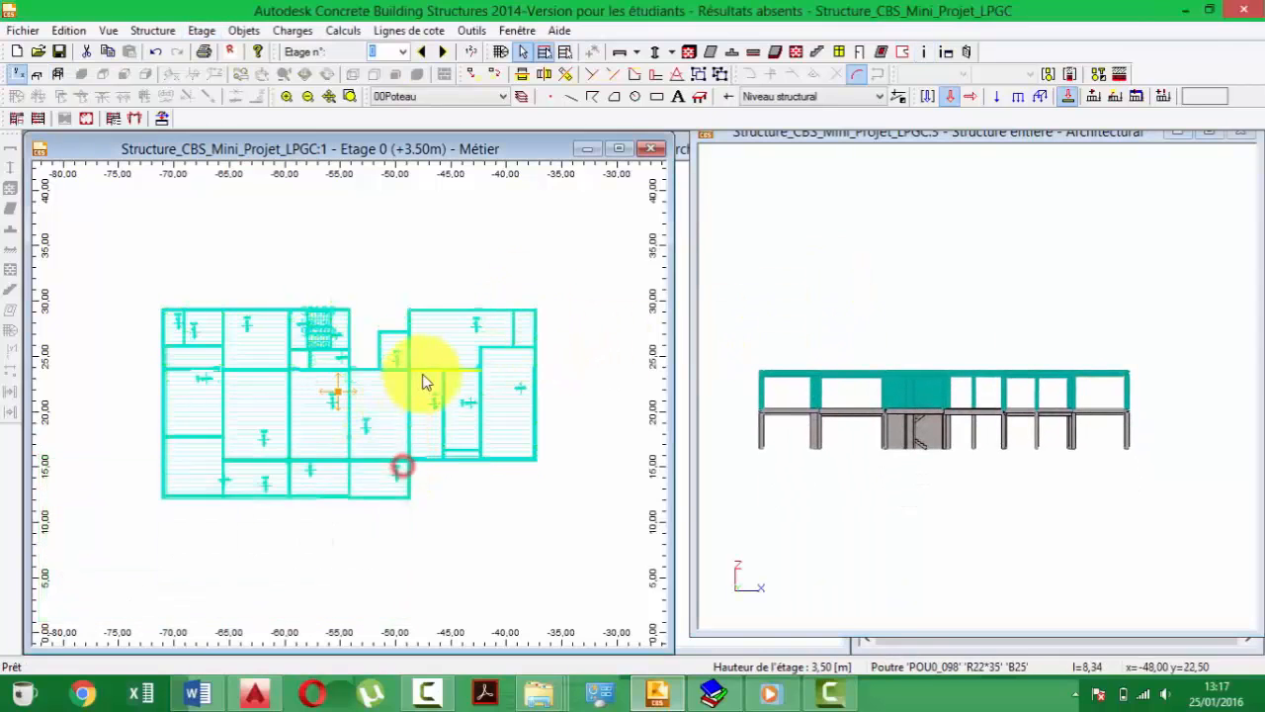
- Try a height of 3 m for storey 0 in the storey parameters and undo the change
scroll(452, 361, "down", 1)
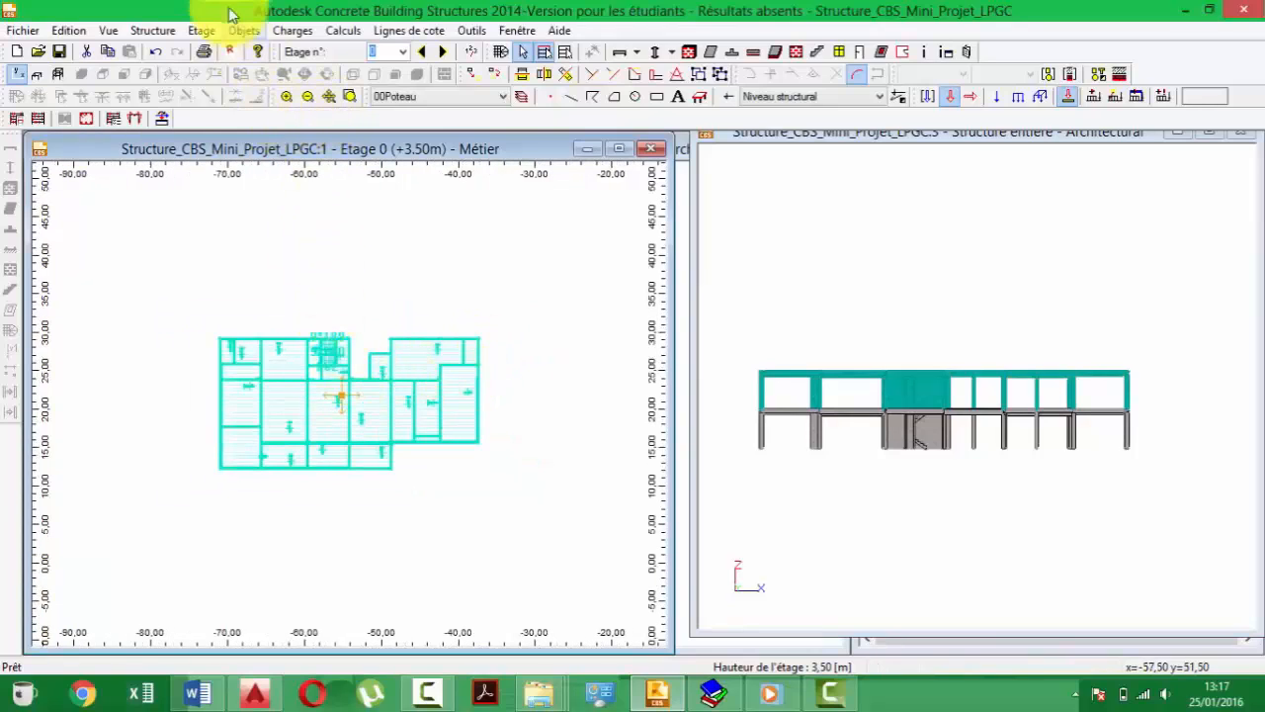
left_click(203, 30)
left_click(220, 68)
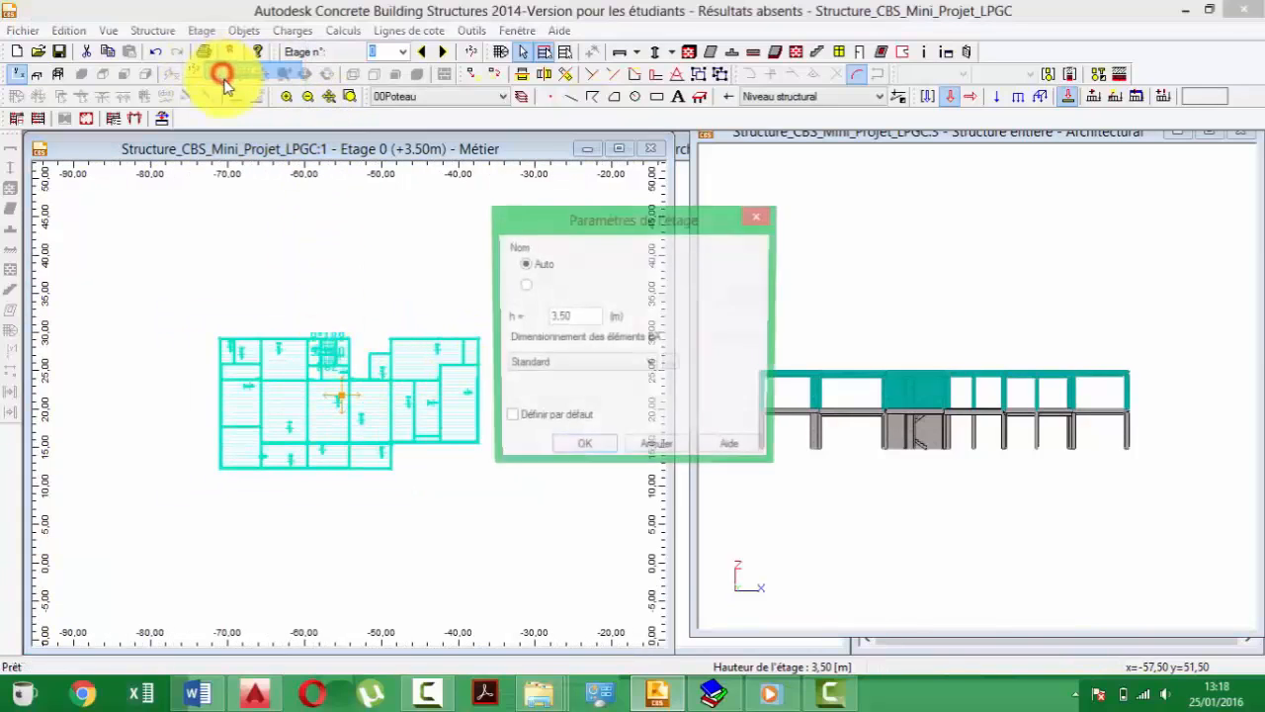
left_click_drag(575, 318, 506, 317)
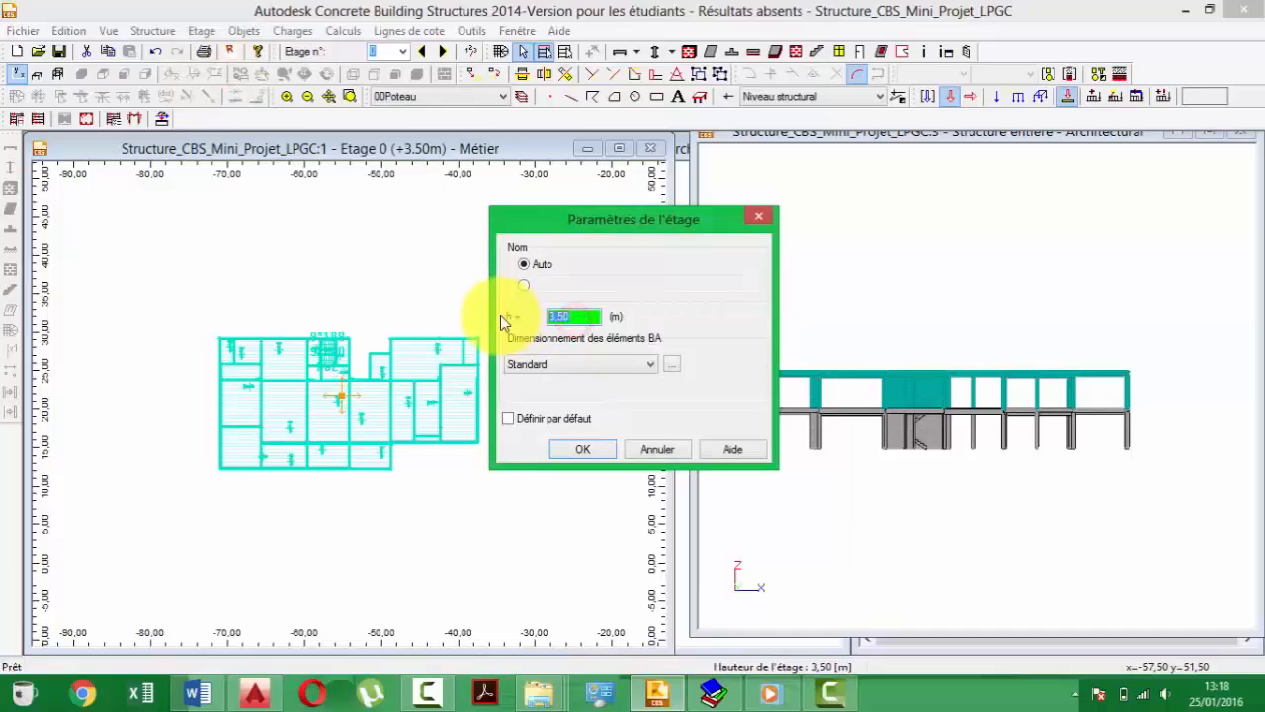
left_click(600, 451)
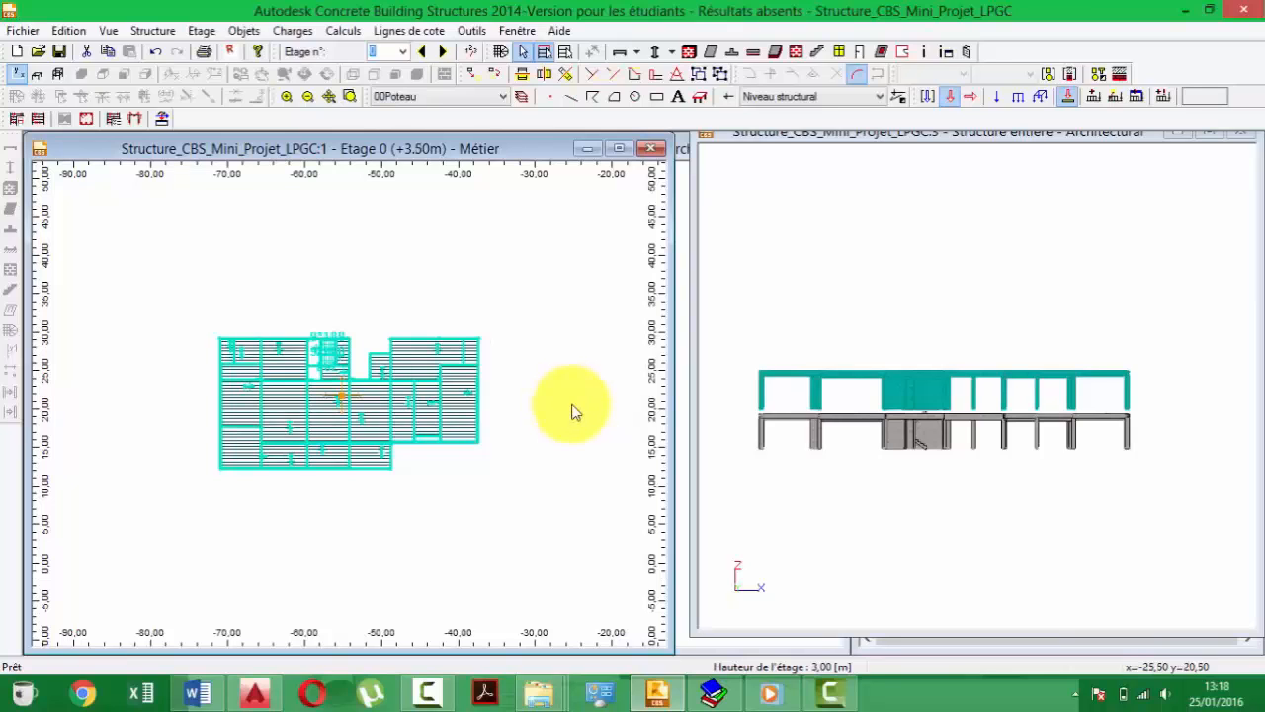
- Pick a wall of the upper storey, examine the two-storey building in 3D and open the floor plan's display settings
left_click(898, 424)
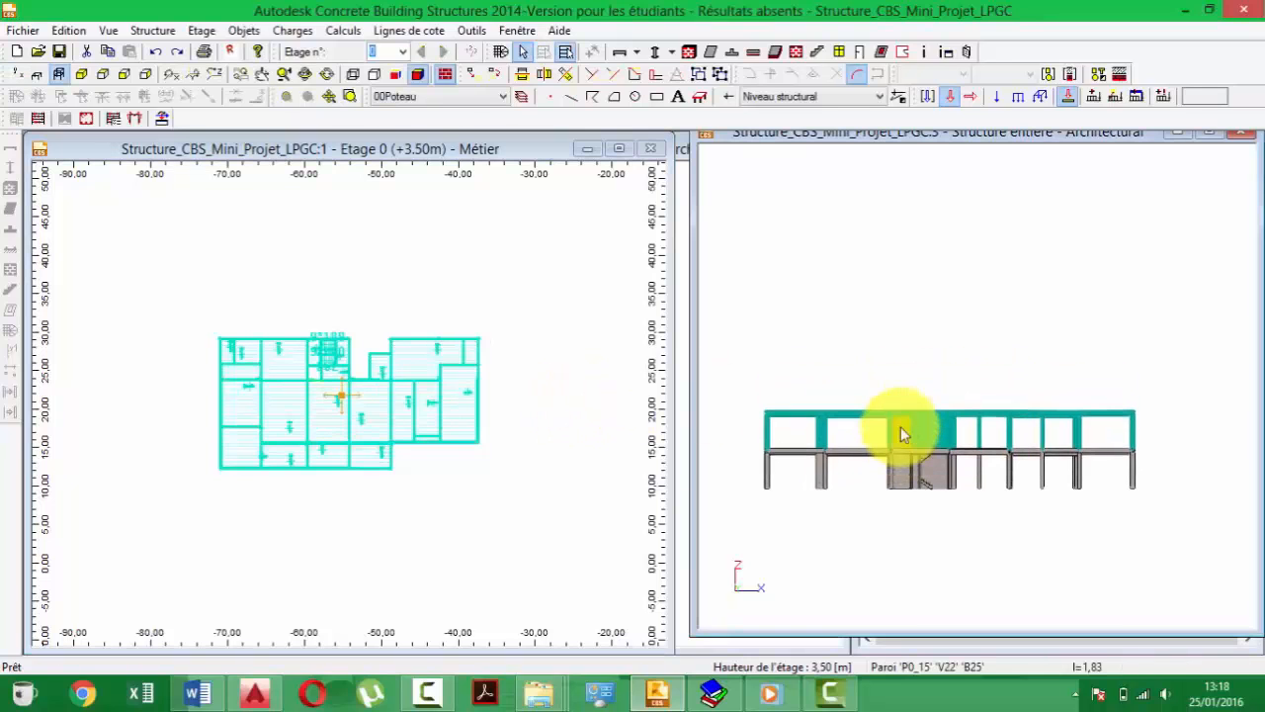
left_click(901, 434)
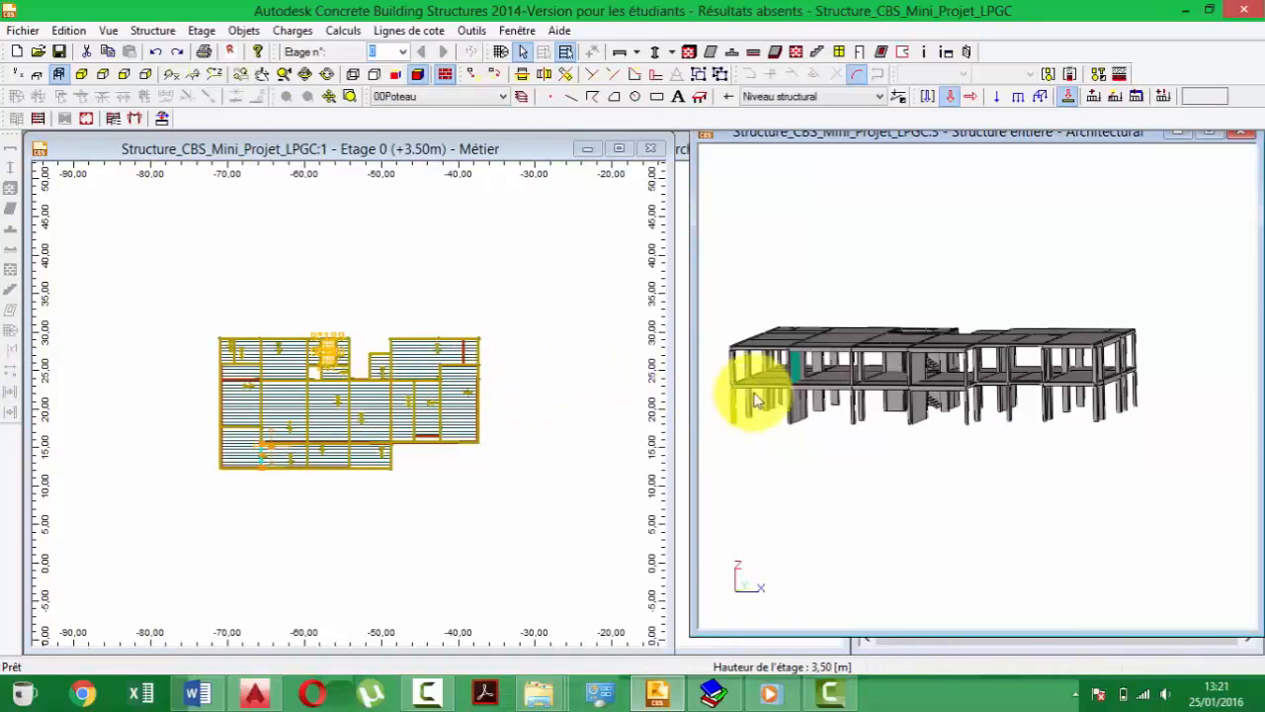
middle_click_drag(842, 365, 806, 382)
scroll(852, 397, "down", 2)
scroll(880, 368, "up", 3)
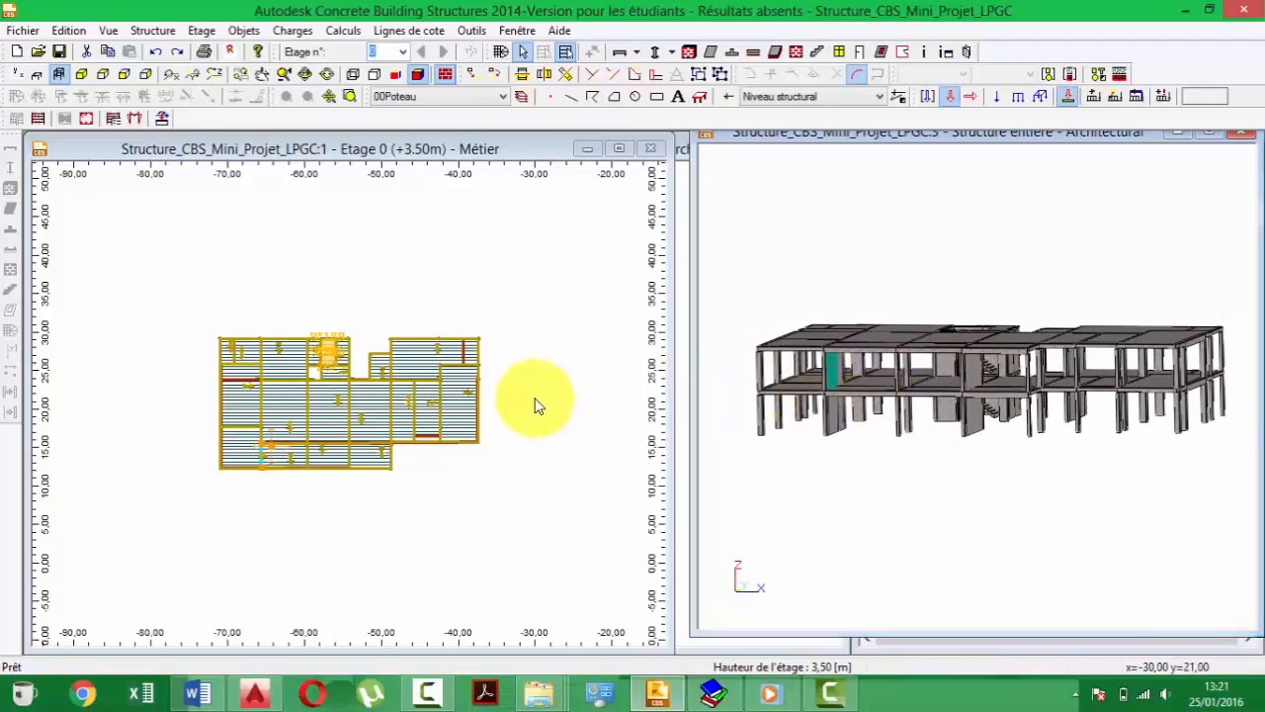
middle_click_drag(535, 402, 526, 385)
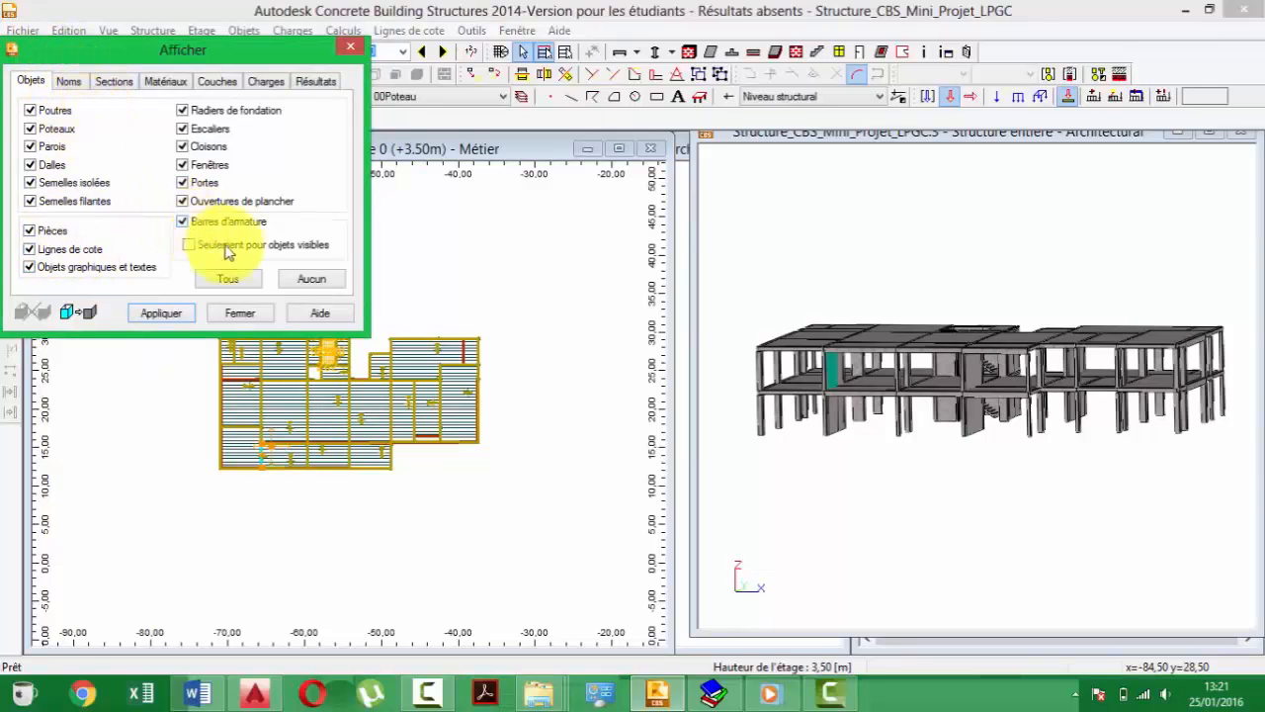
- Limit the displayed objects to columns (Poteaux) only, in both the storey 0 floor plan and the 3D view of the whole structure
left_click(312, 281)
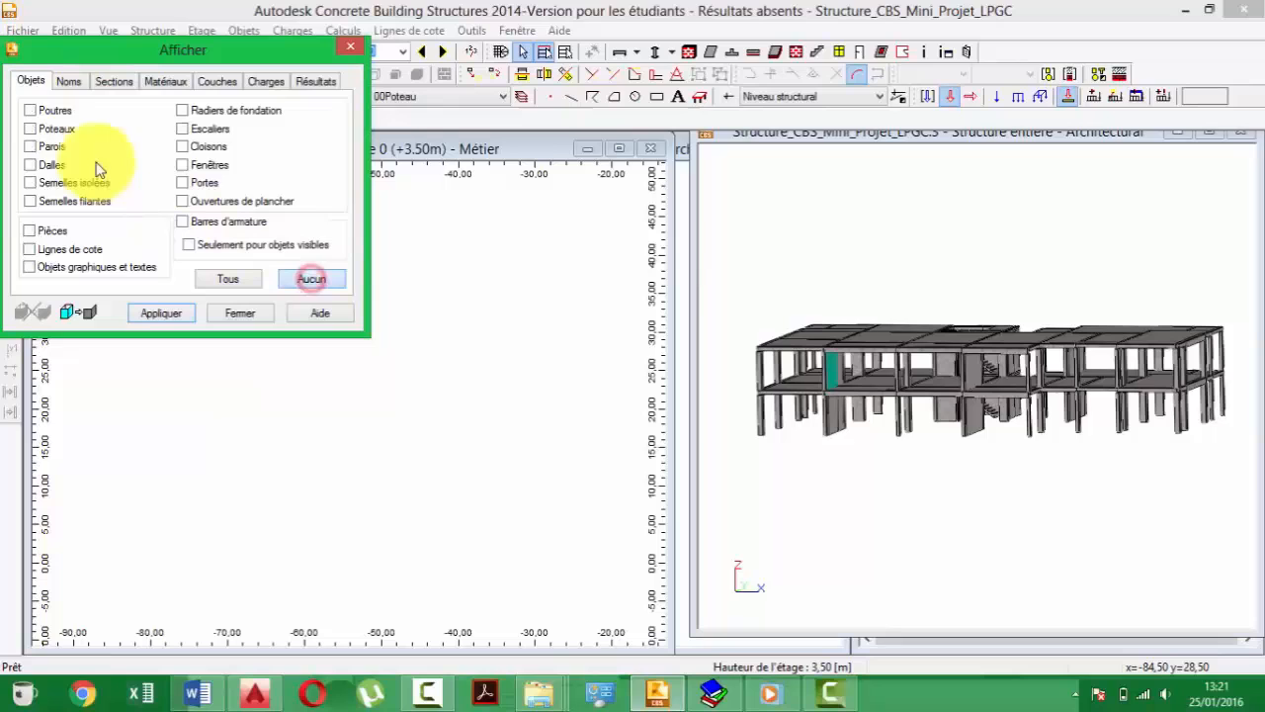
left_click(47, 129)
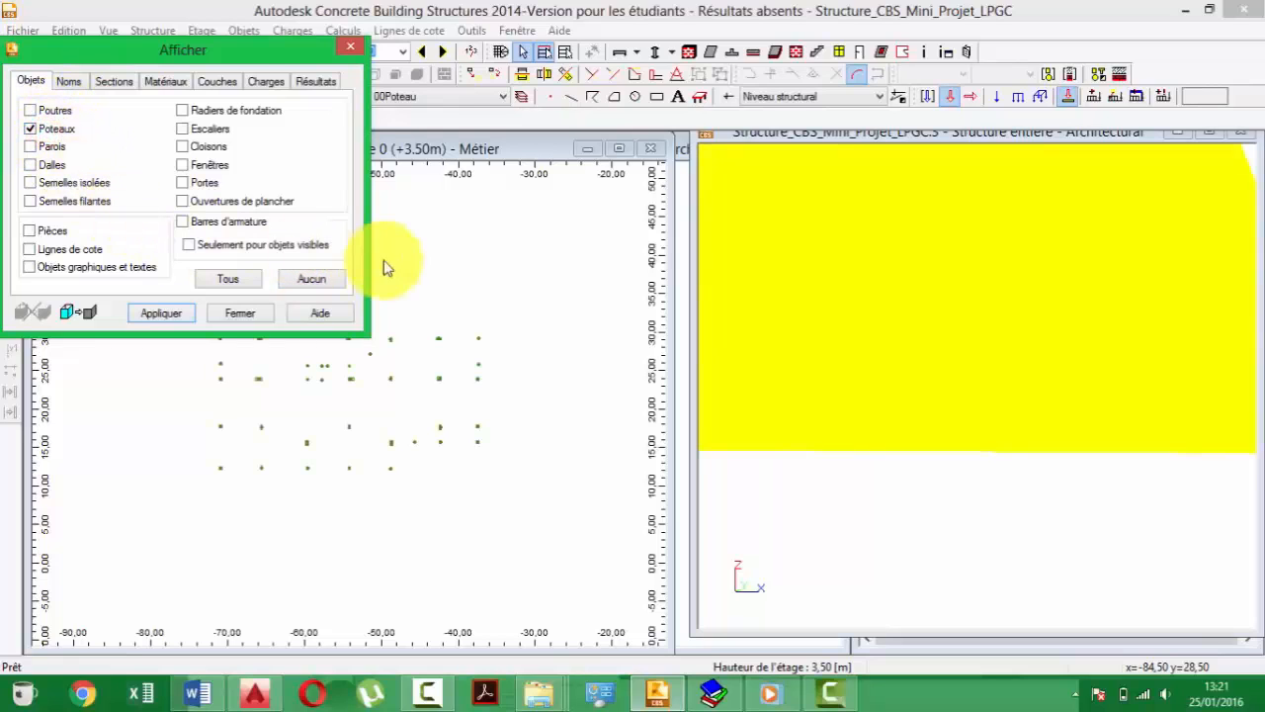
left_click(819, 311)
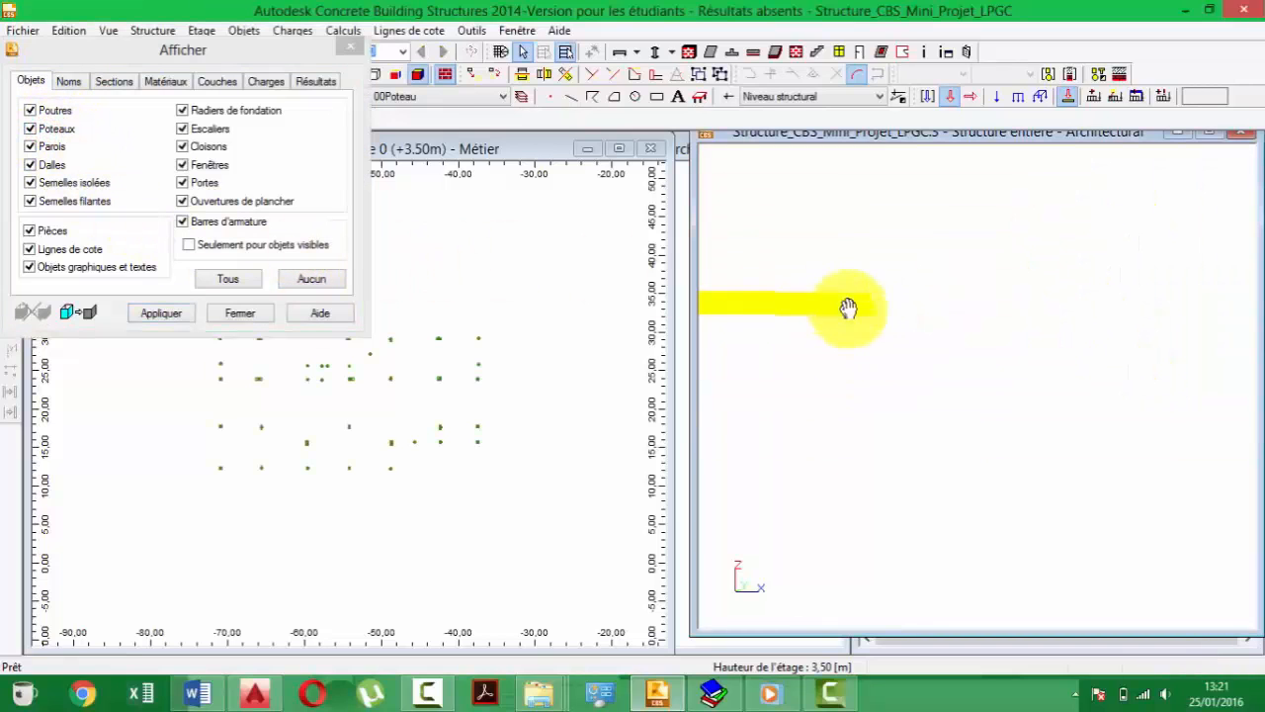
right_click(797, 268)
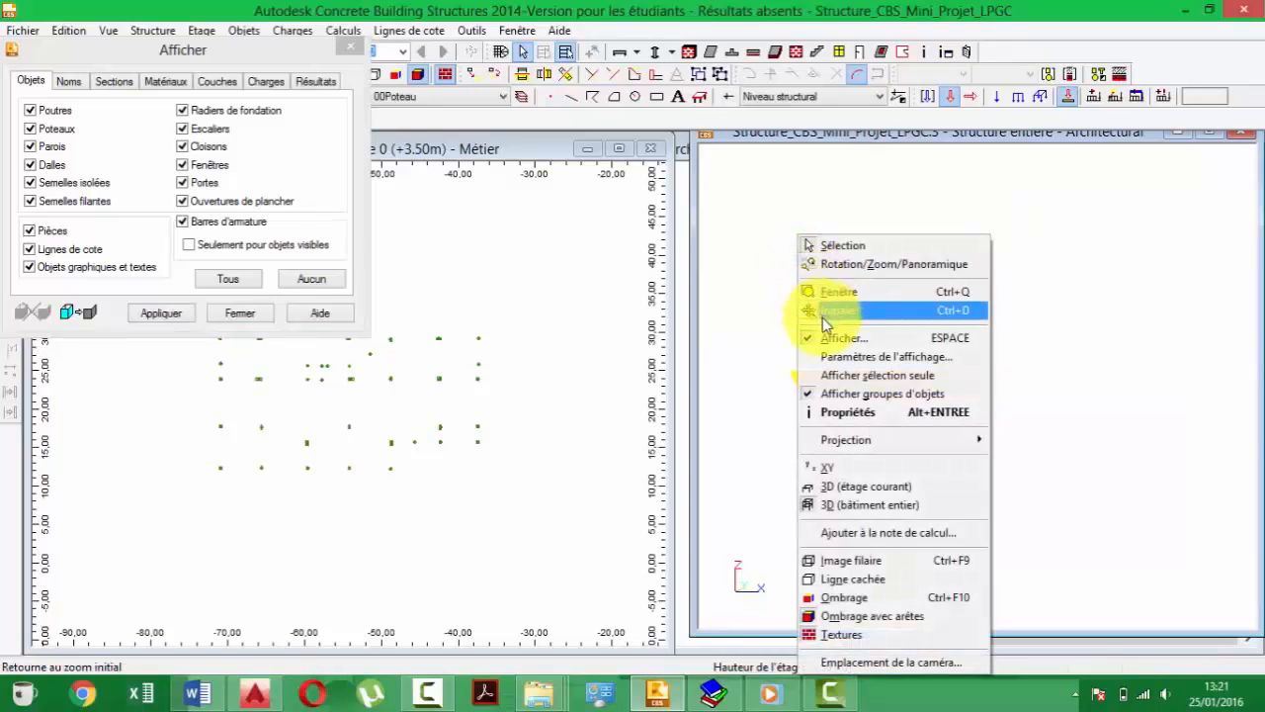
left_click(830, 337)
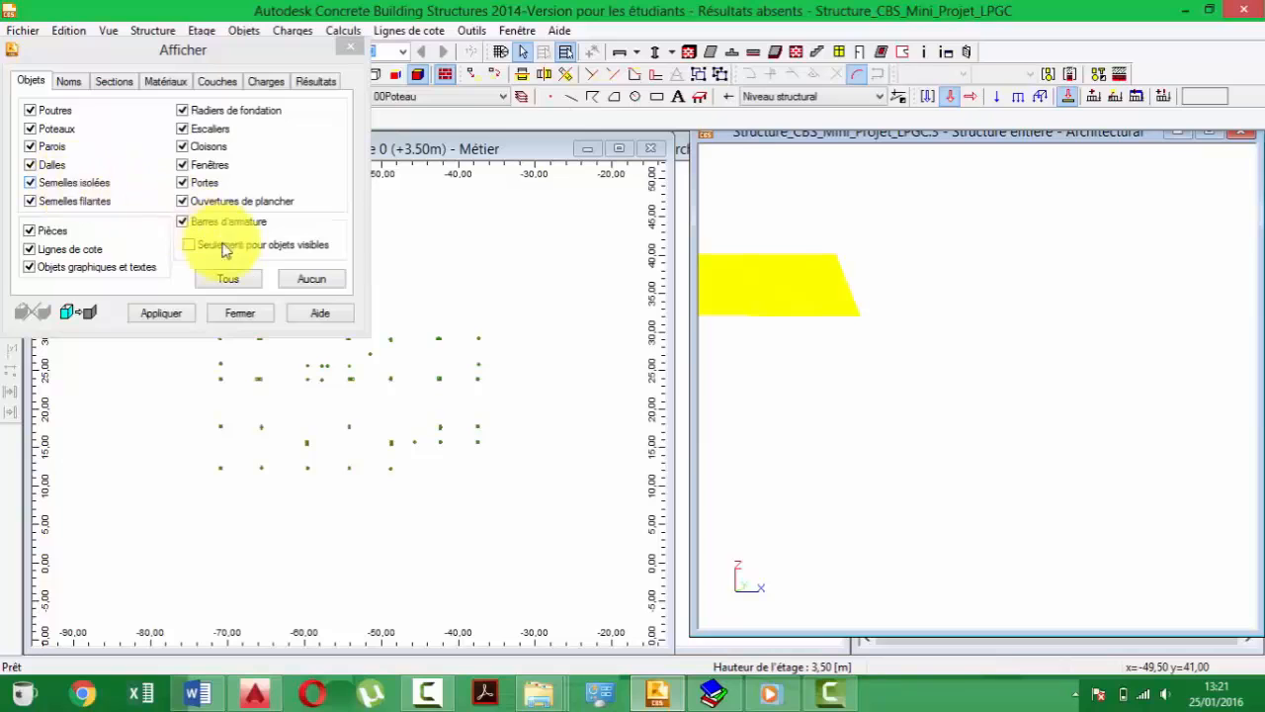
left_click(309, 278)
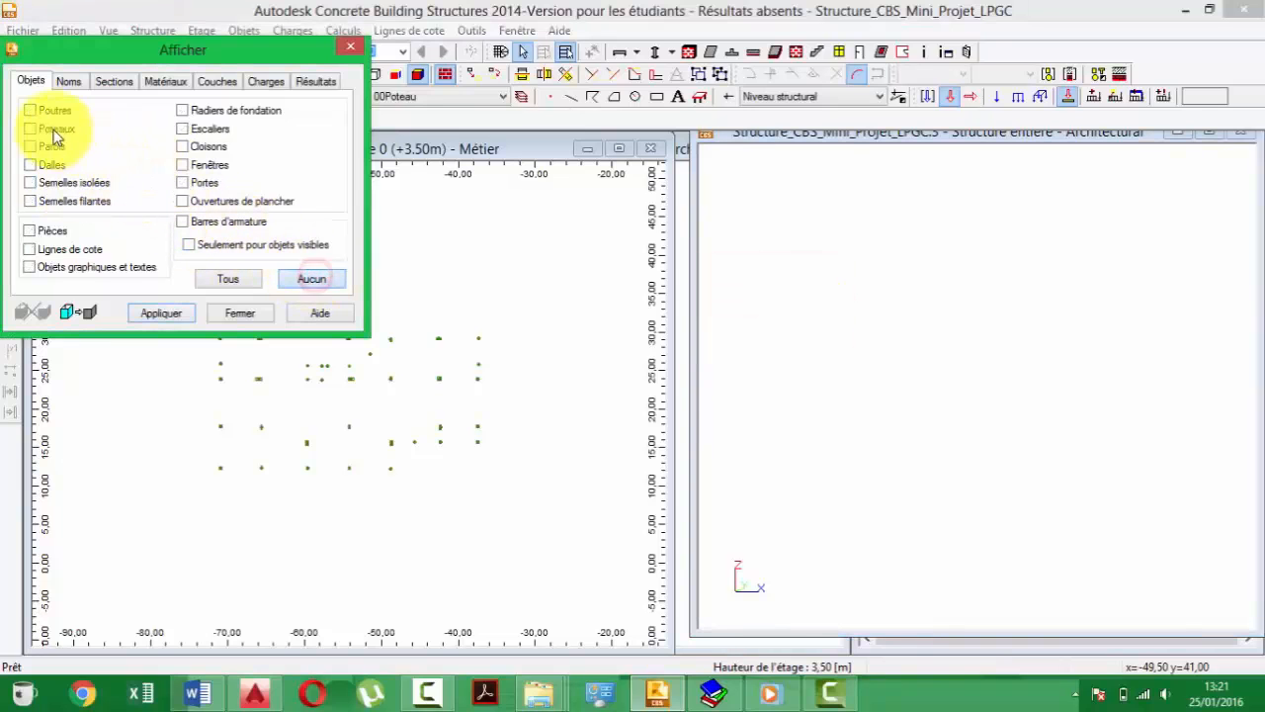
left_click(697, 264)
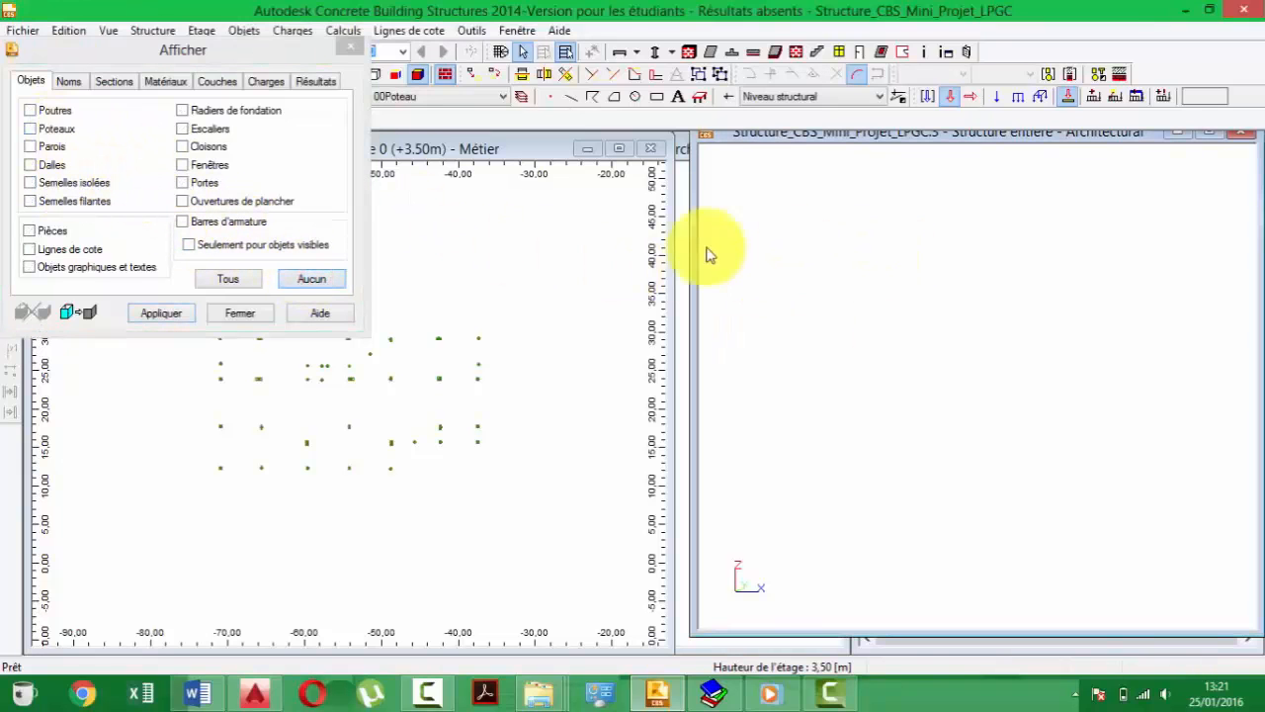
left_click(47, 129)
left_click(178, 313)
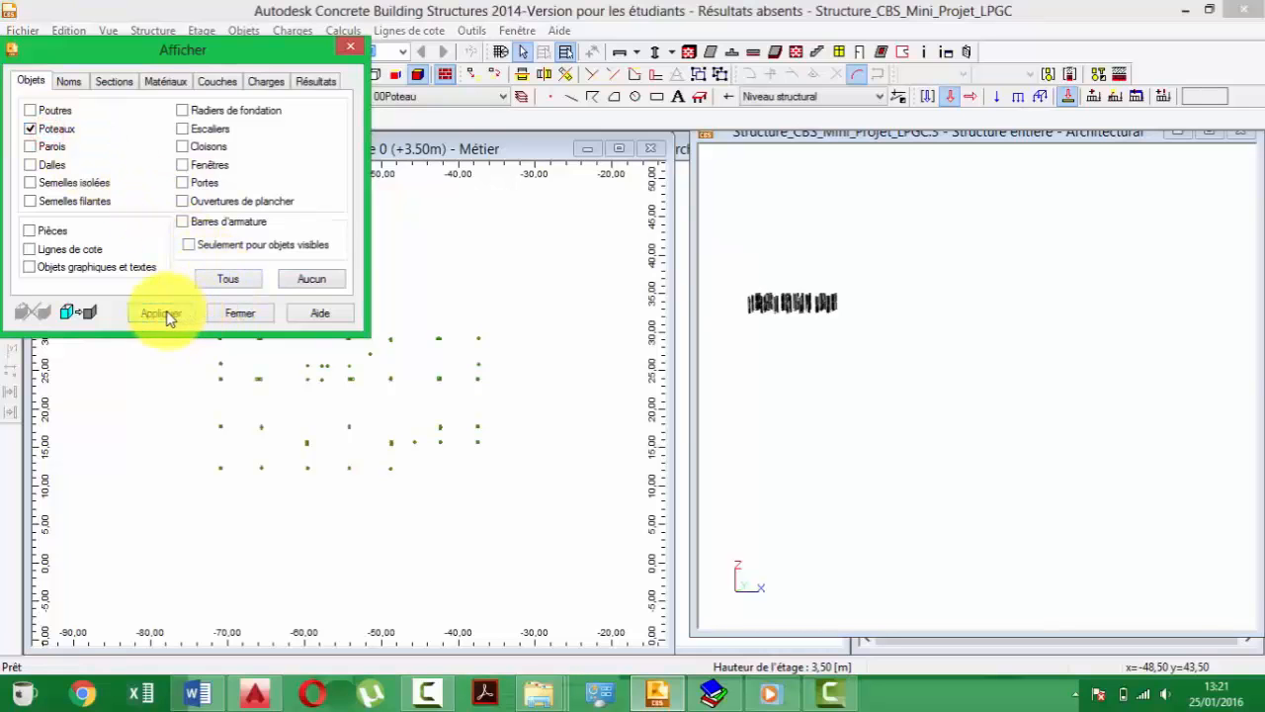
- Switch the 3D view to a front elevation and select all columns of the upper storey
middle_click_drag(766, 301, 871, 369)
scroll(872, 370, "up", 6)
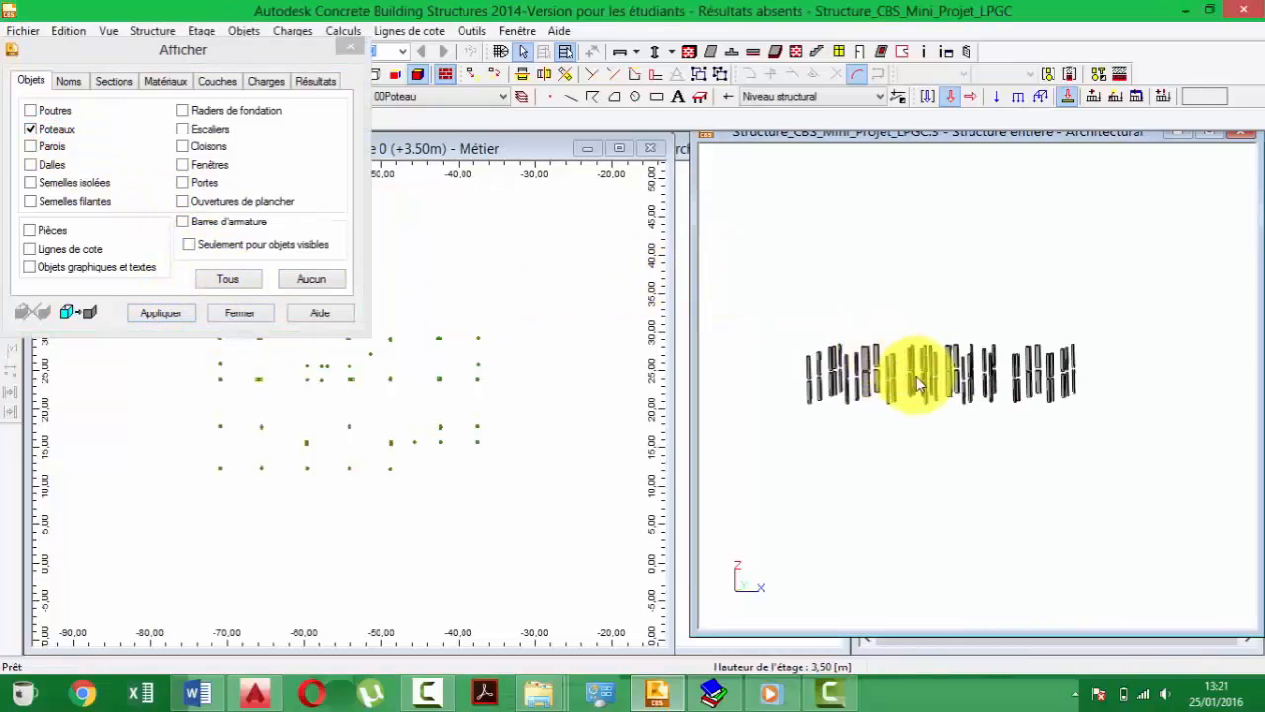
scroll(917, 375, "up", 5)
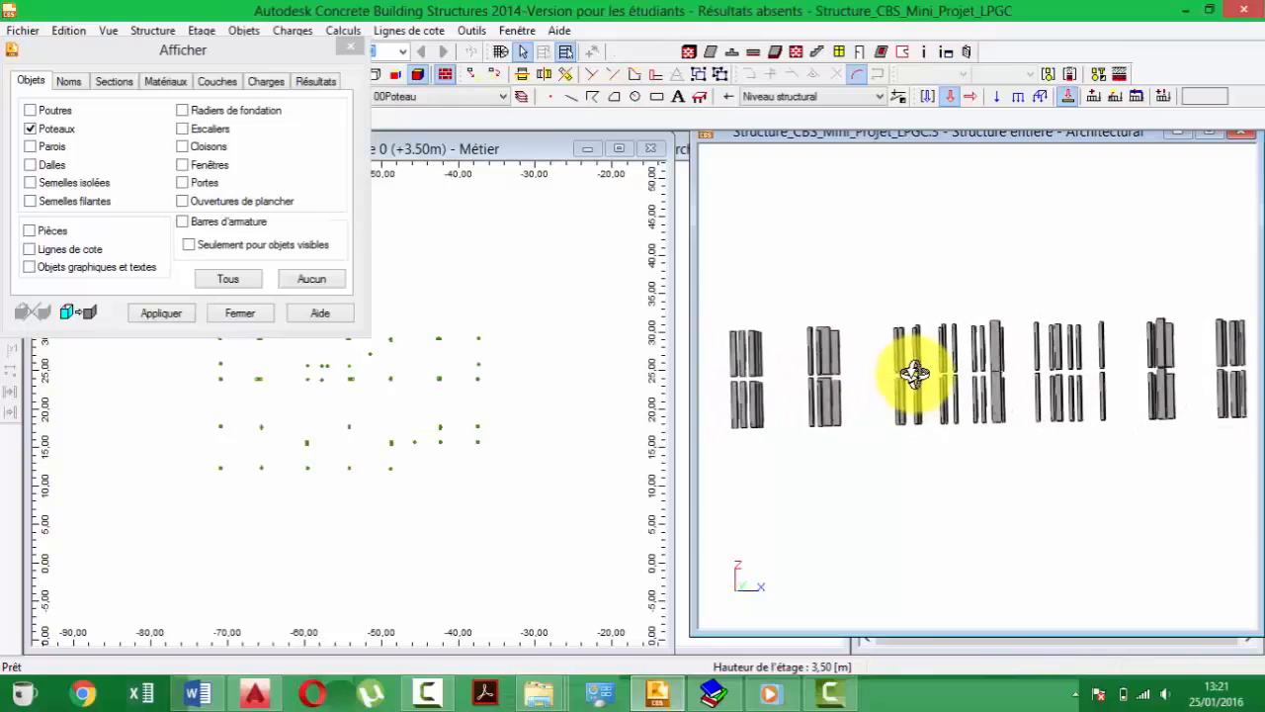
left_click_drag(234, 52, 261, 190)
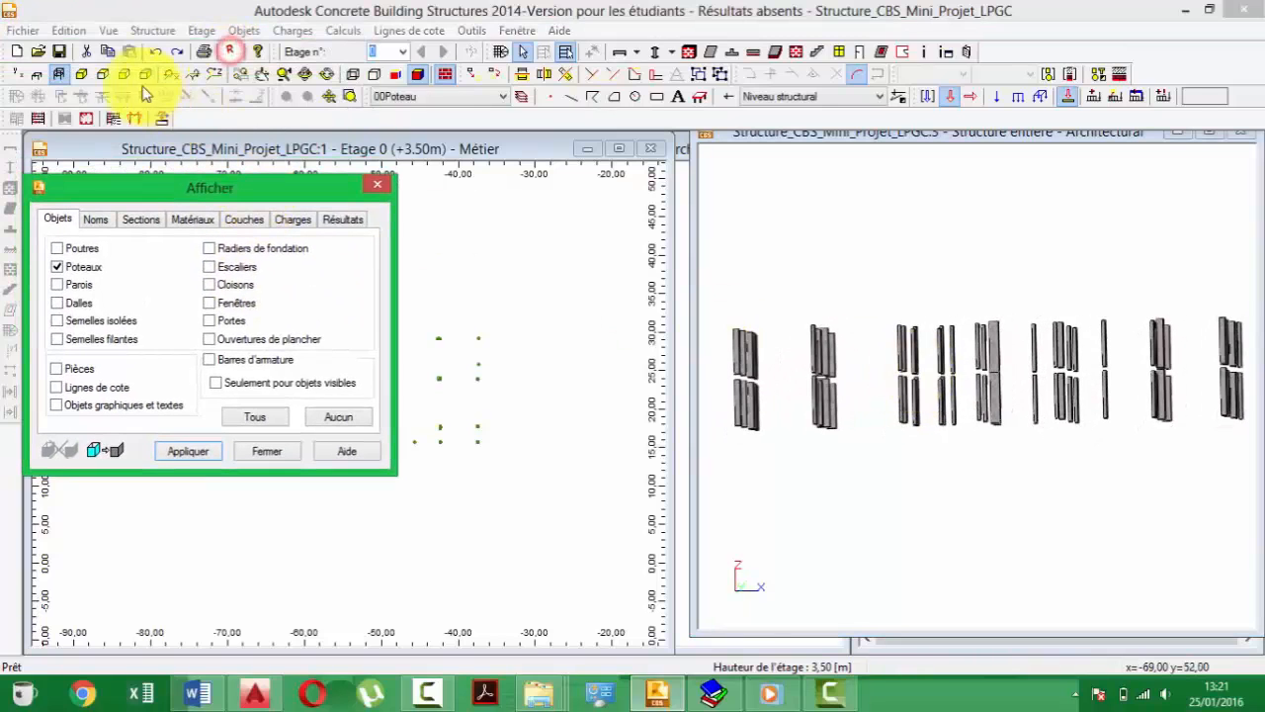
left_click(84, 75)
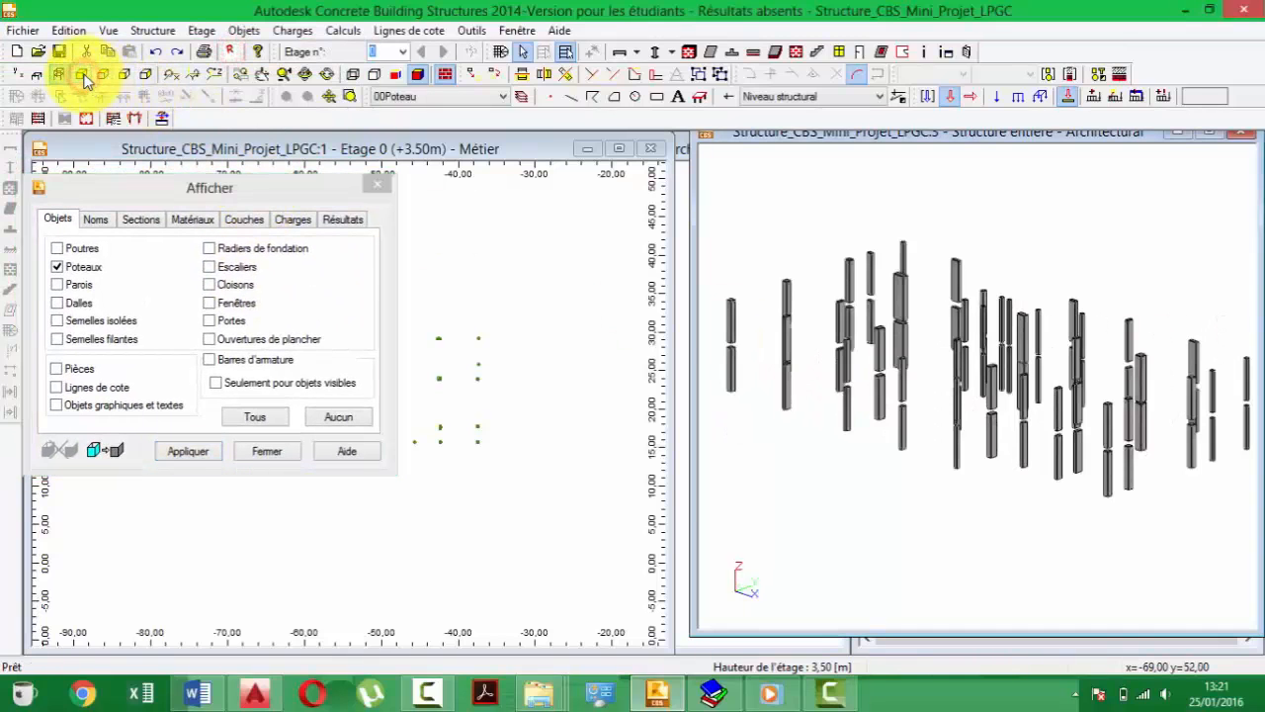
left_click(105, 75)
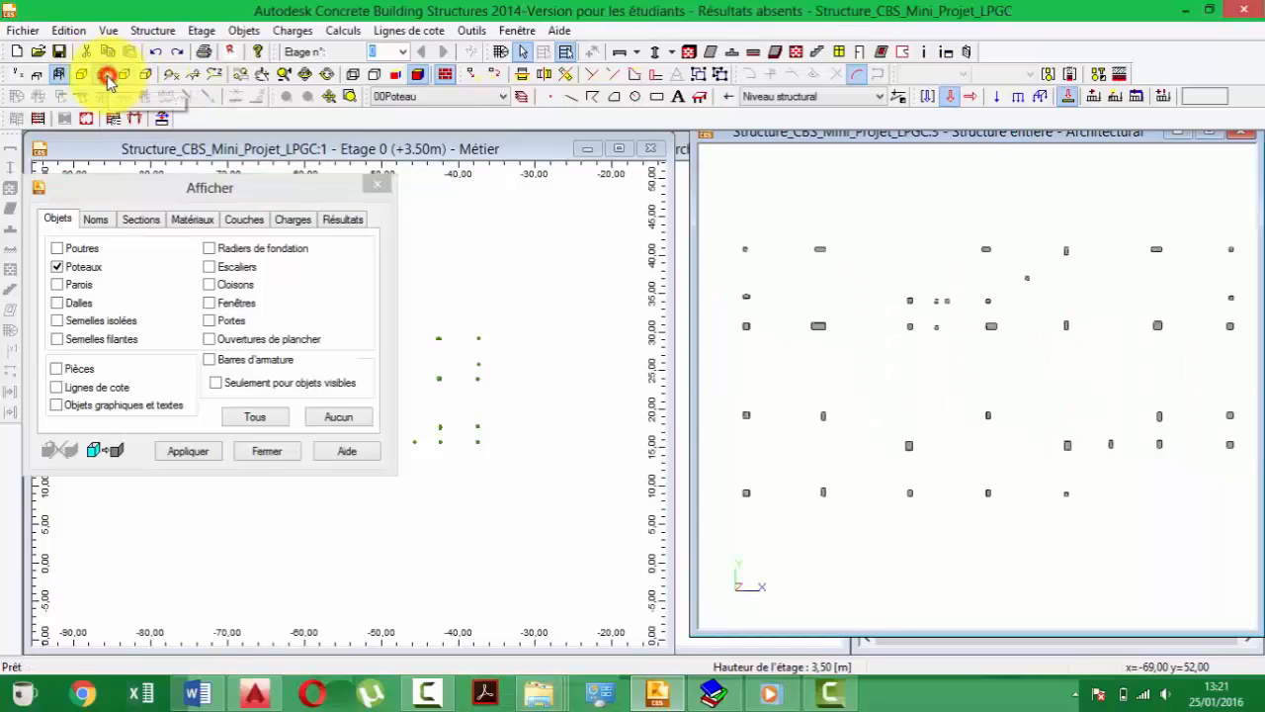
left_click(122, 76)
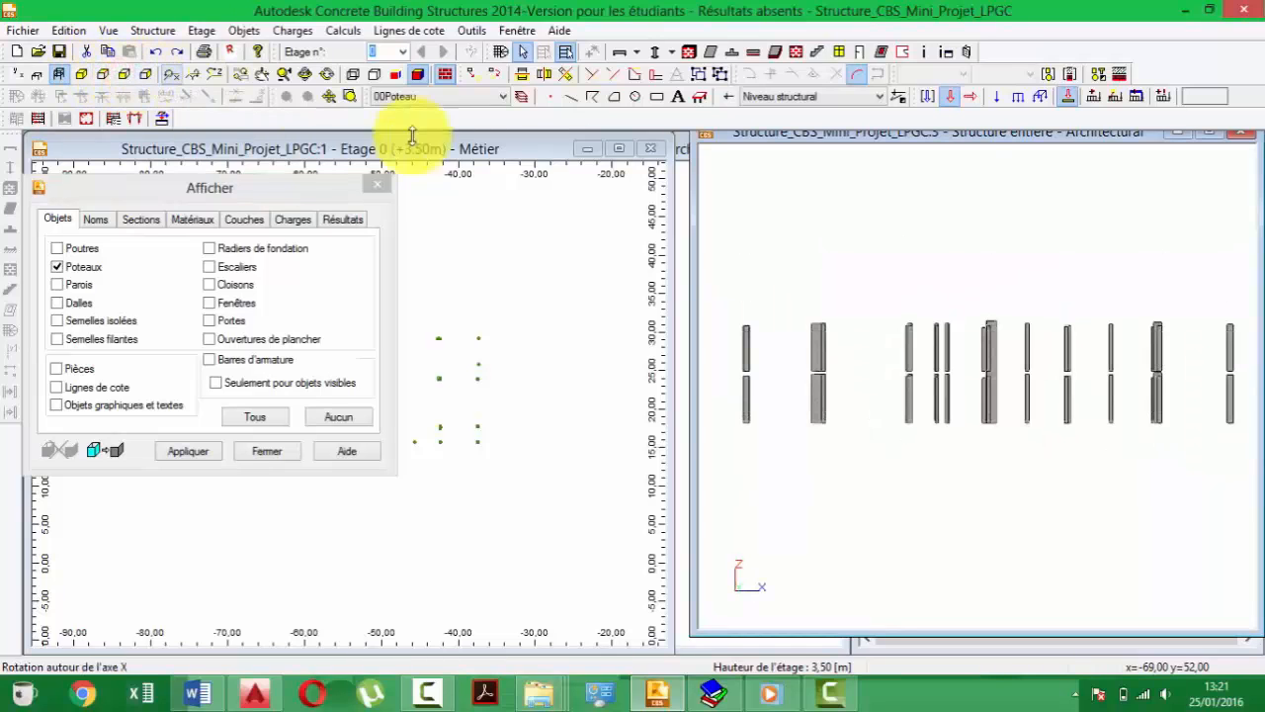
left_click_drag(1195, 348, 806, 303)
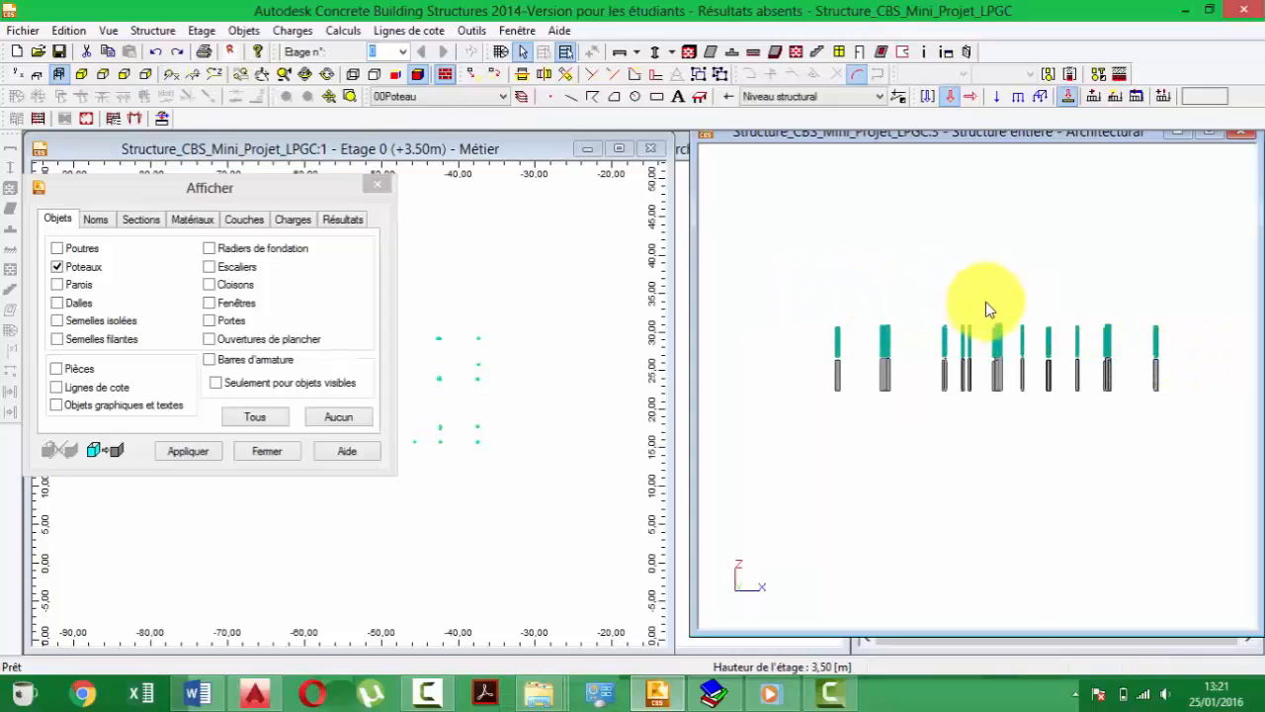
- Set the top z coordinate of the selected upper storey columns to 6.50 m in their placement properties
middle_click_drag(985, 315, 934, 317, "shift")
left_click(924, 51)
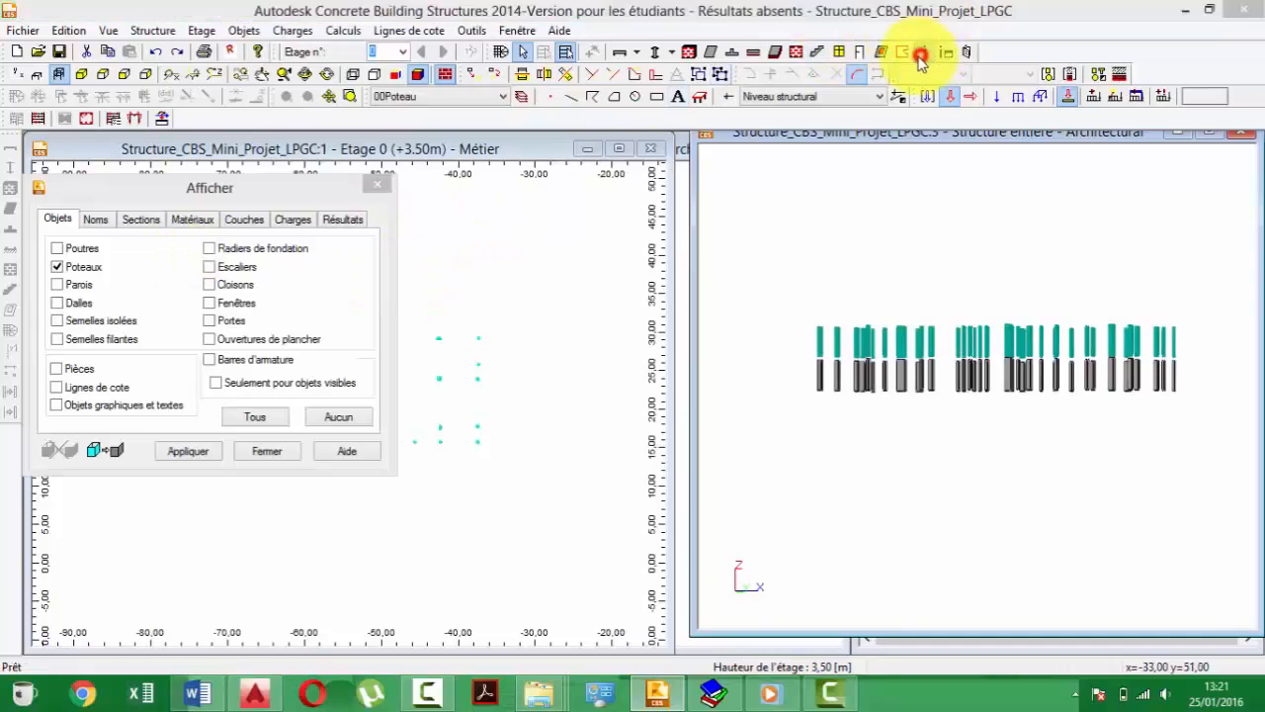
left_click(925, 52)
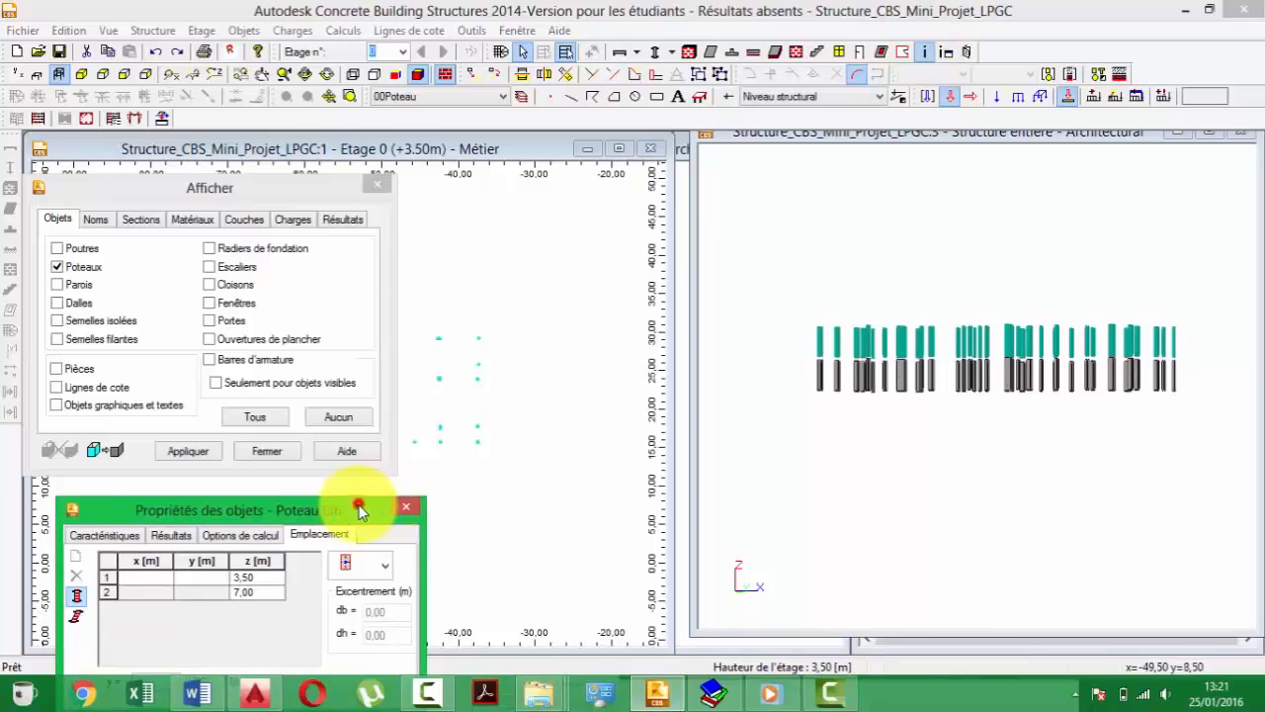
left_click_drag(361, 510, 506, 260)
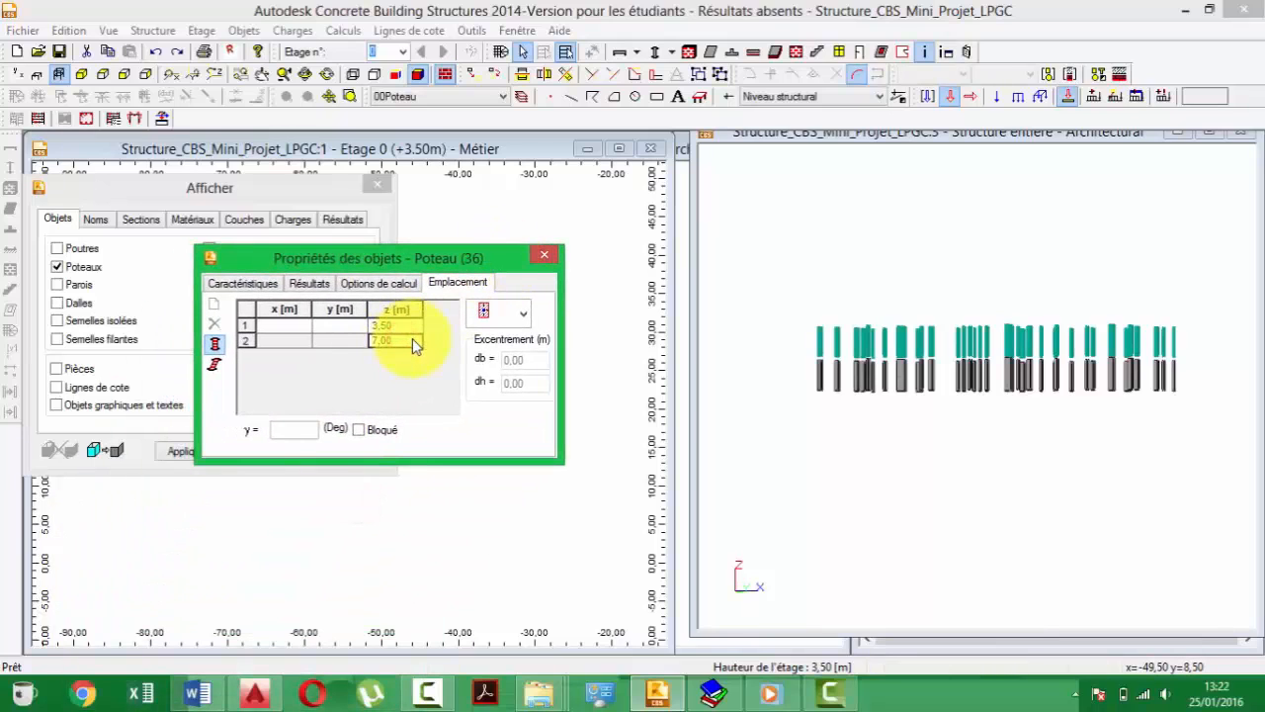
type("6,5")
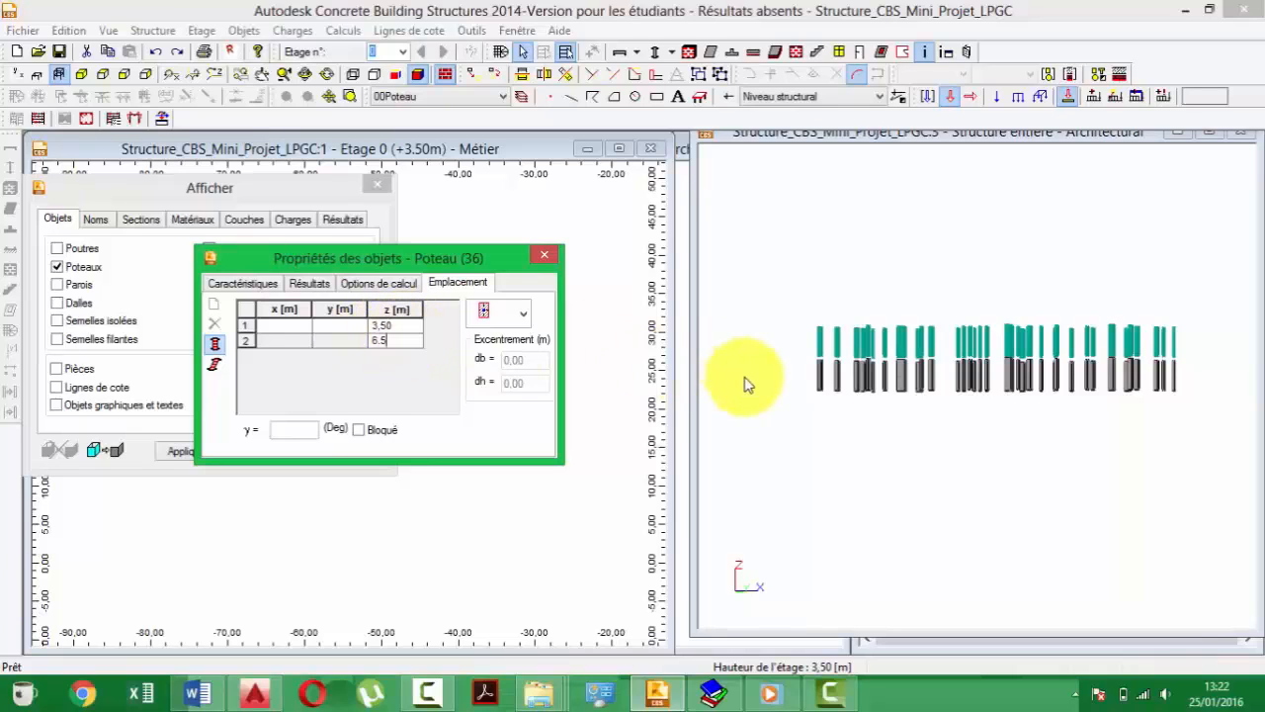
left_click(806, 353)
scroll(816, 361, "up", 2)
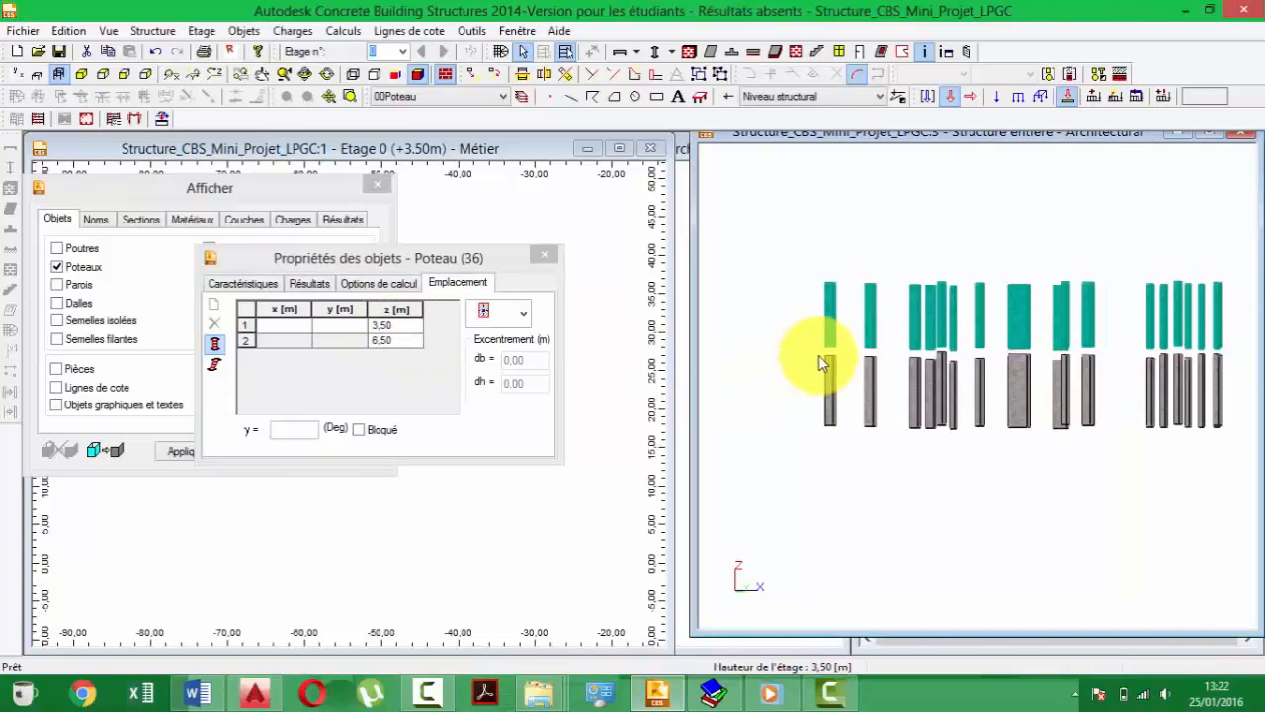
scroll(840, 351, "up", 2)
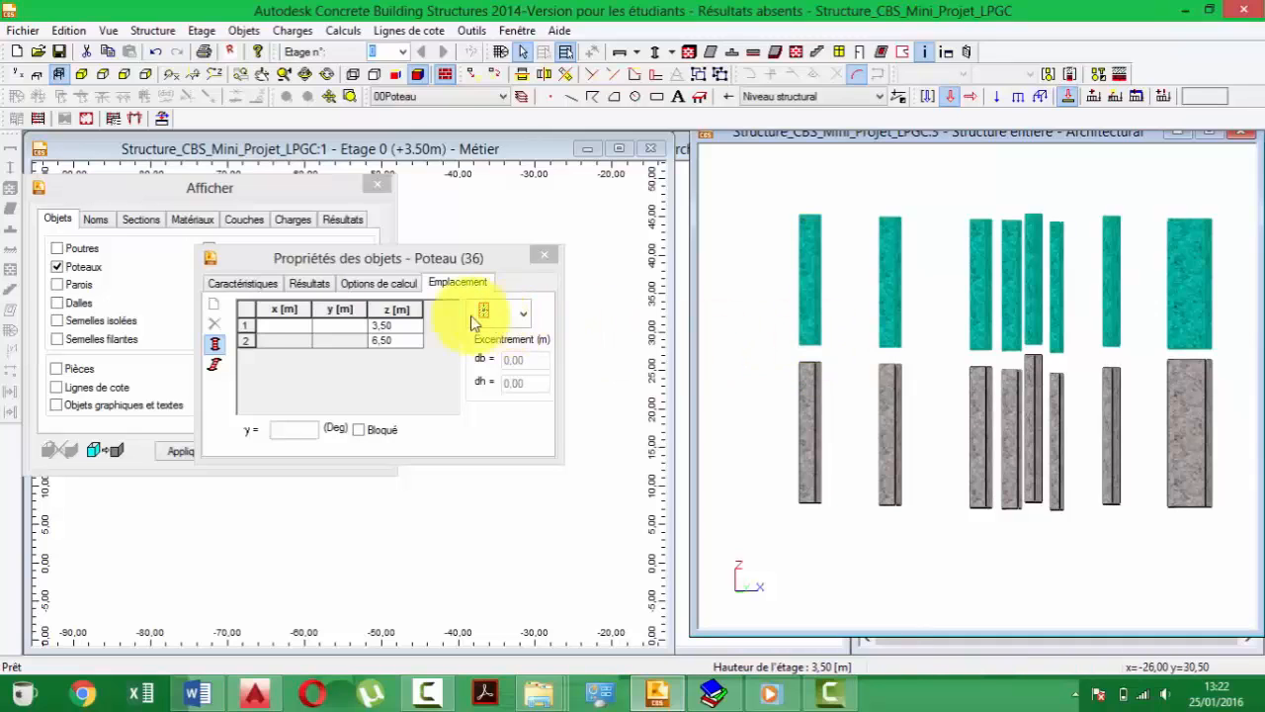
left_click(390, 341)
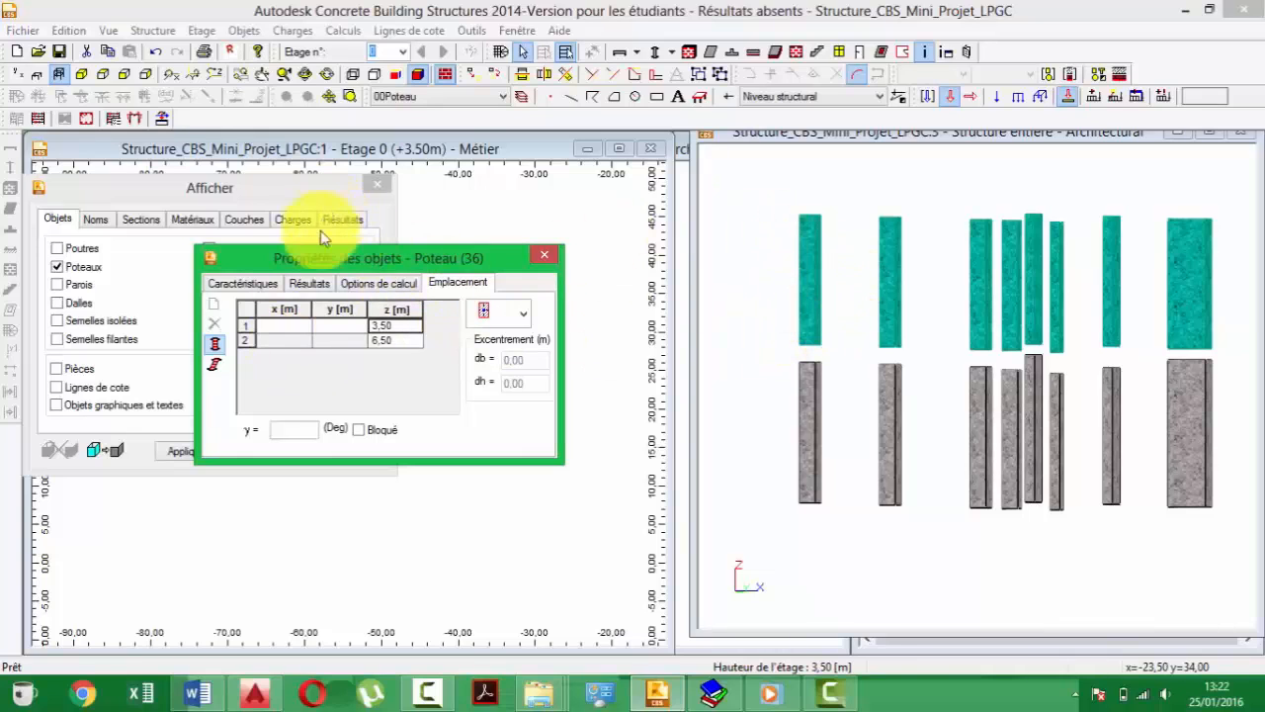
- Display the beams (Poutres) as well in the 3D view and examine how they meet the shortened upper columns
left_click_drag(320, 260, 316, 384)
left_click(67, 251)
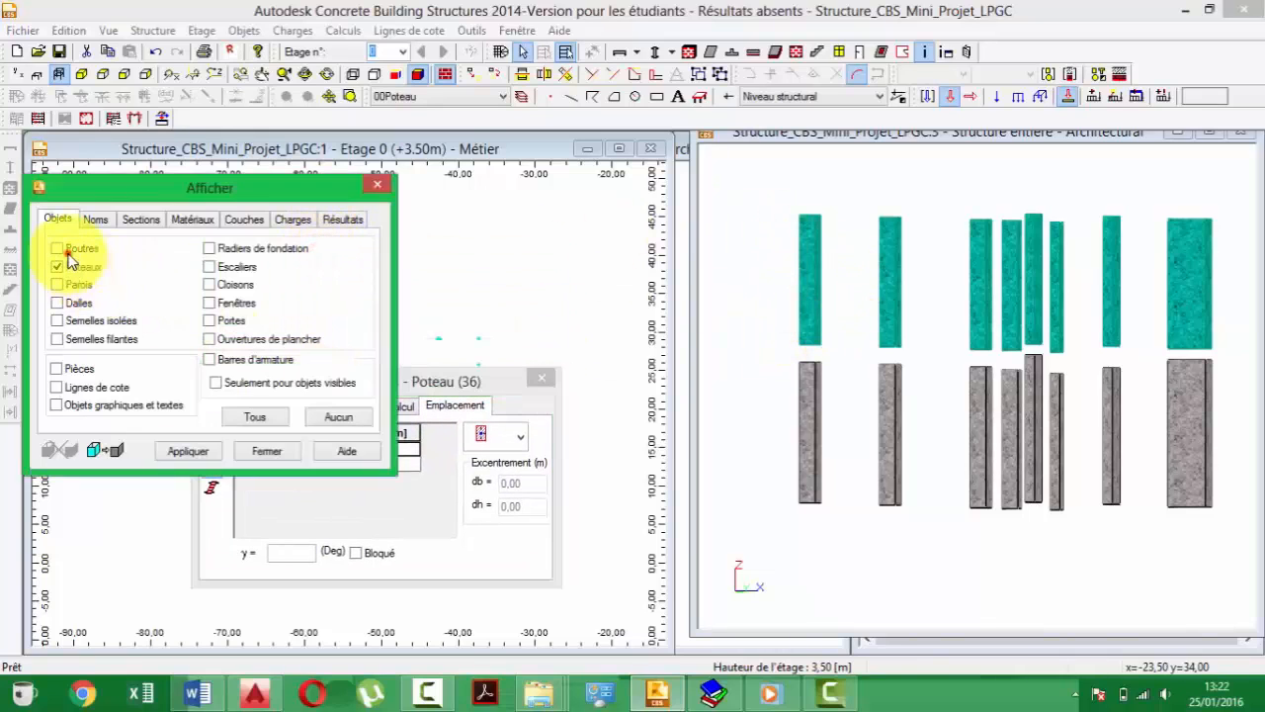
left_click(57, 250)
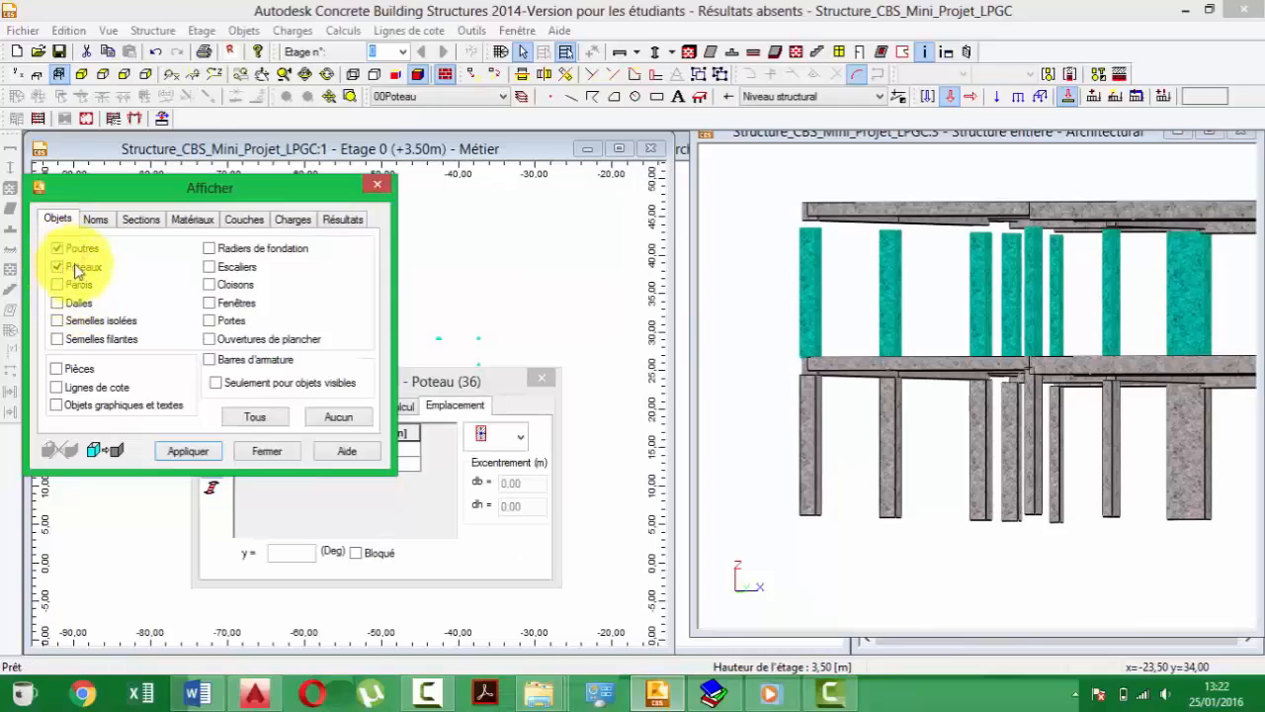
middle_click_drag(1041, 258, 908, 259)
scroll(908, 259, "down", 2)
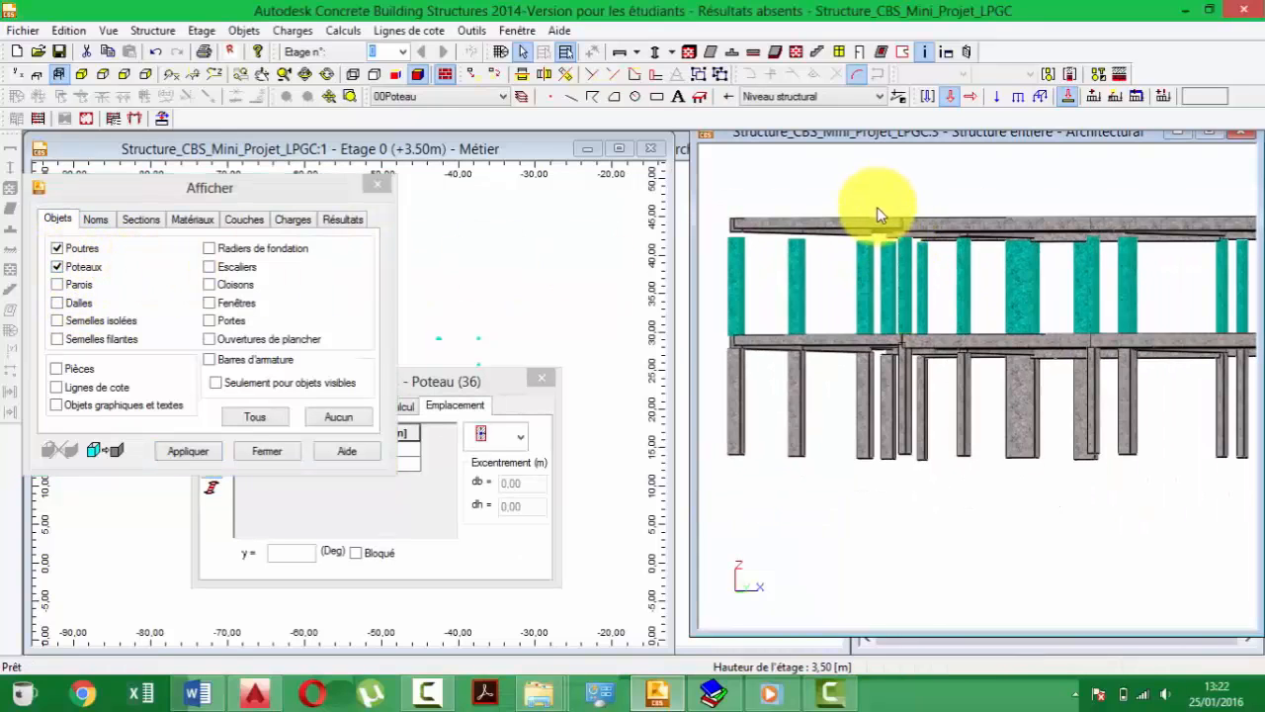
scroll(877, 208, "down", 1)
middle_click_drag(820, 231, 838, 288)
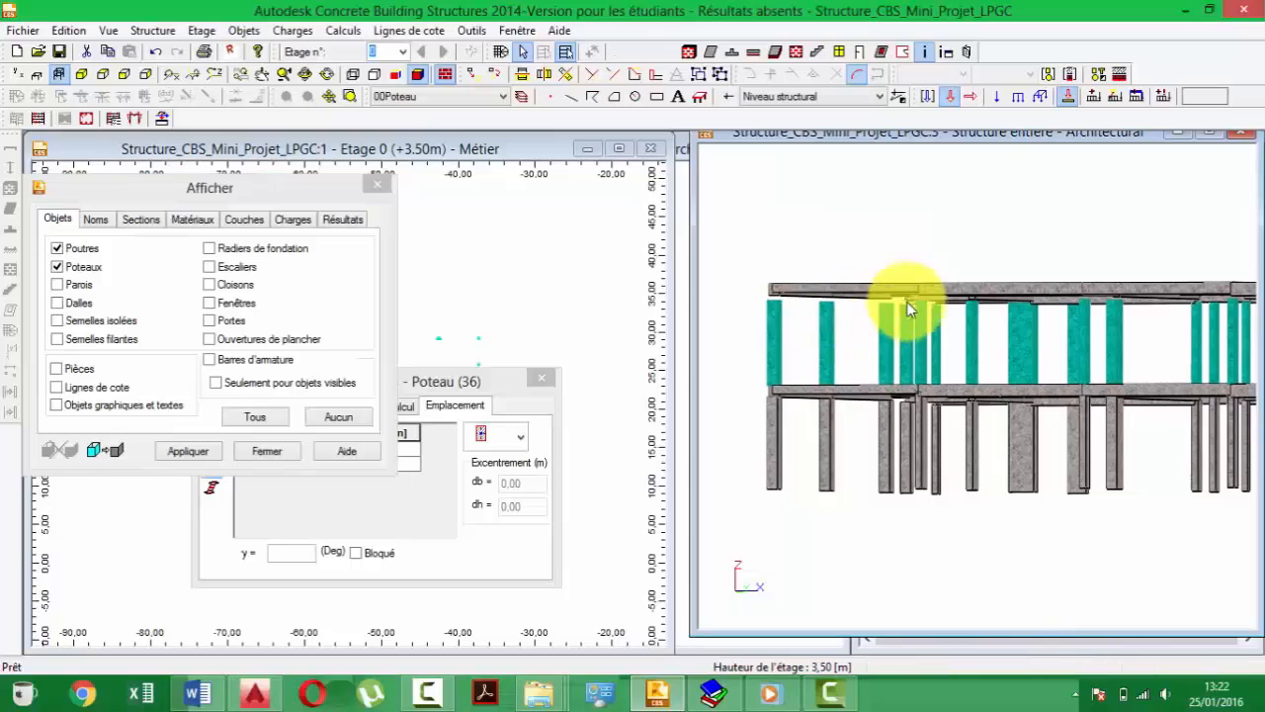
scroll(768, 291, "up", 2)
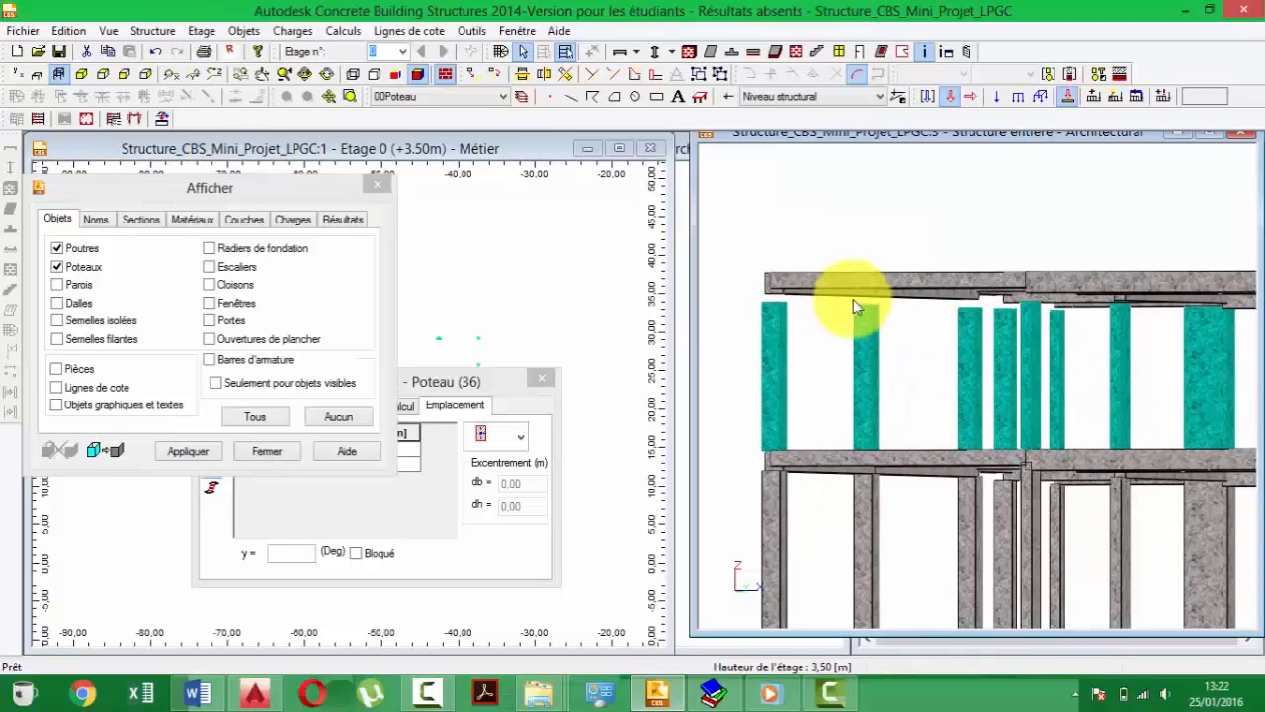
- Return to the front elevation, clear the column selection and select all beams on top of the upper storey
left_click(126, 80)
scroll(1125, 328, "down", 8)
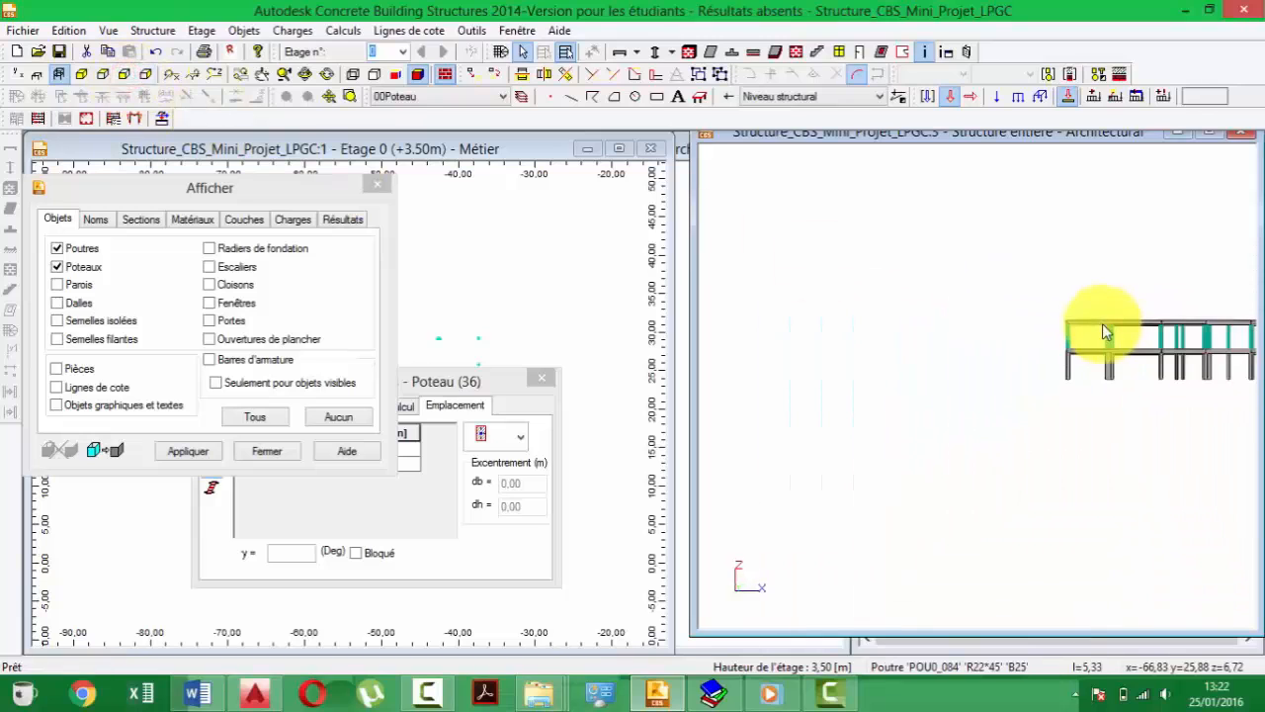
middle_click_drag(1102, 325, 904, 341)
scroll(810, 321, "up", 3)
scroll(819, 343, "up", 1)
left_click_drag(714, 338, 1242, 395)
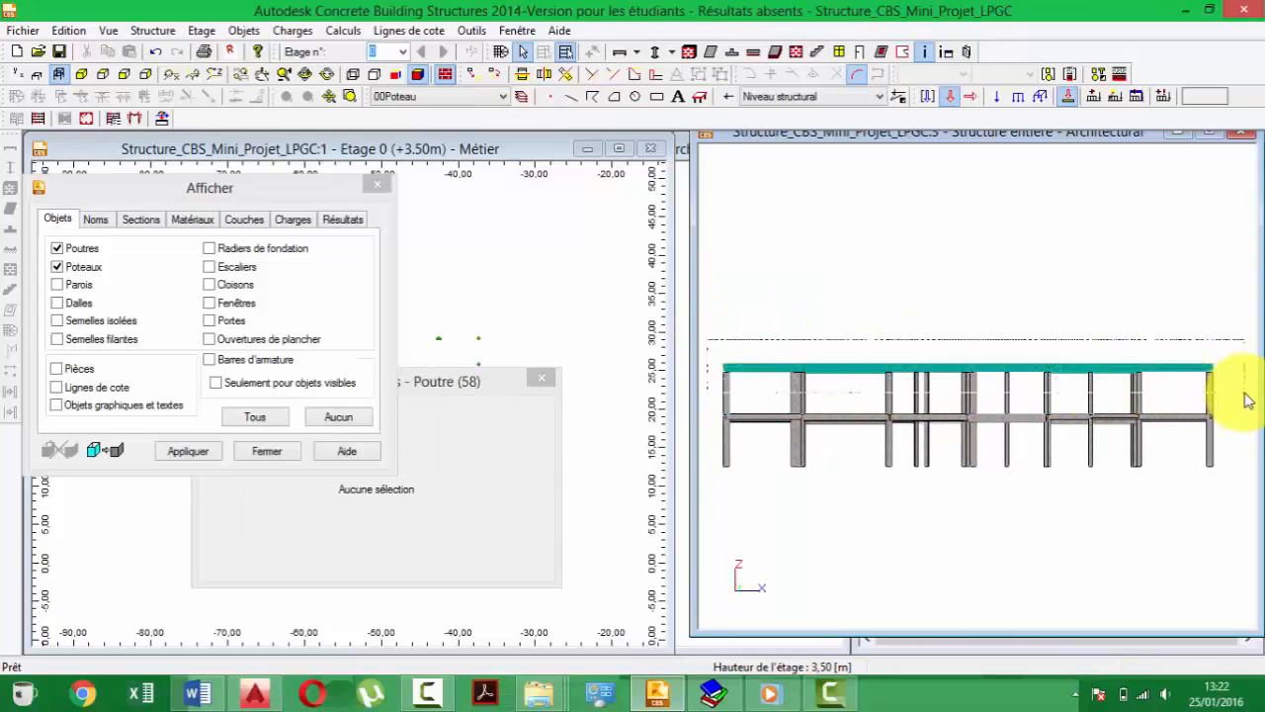
left_click_drag(714, 341, 1227, 406)
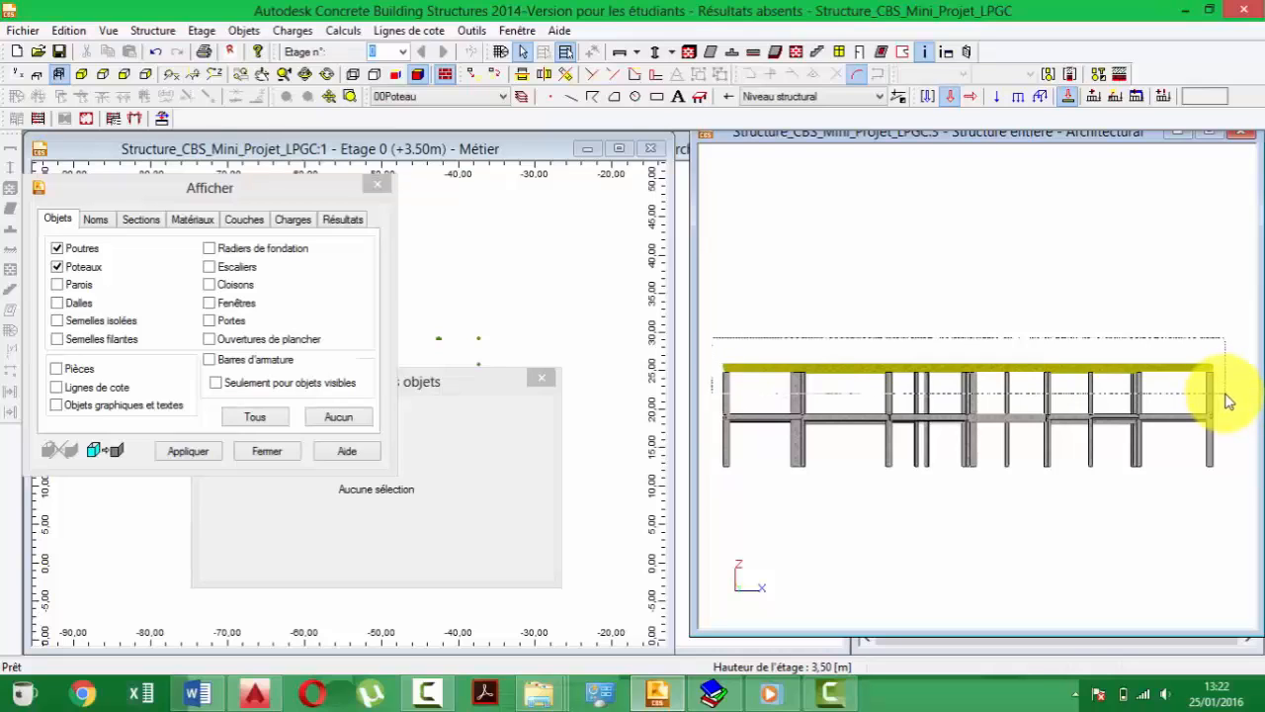
left_click_drag(1227, 402, 1229, 395)
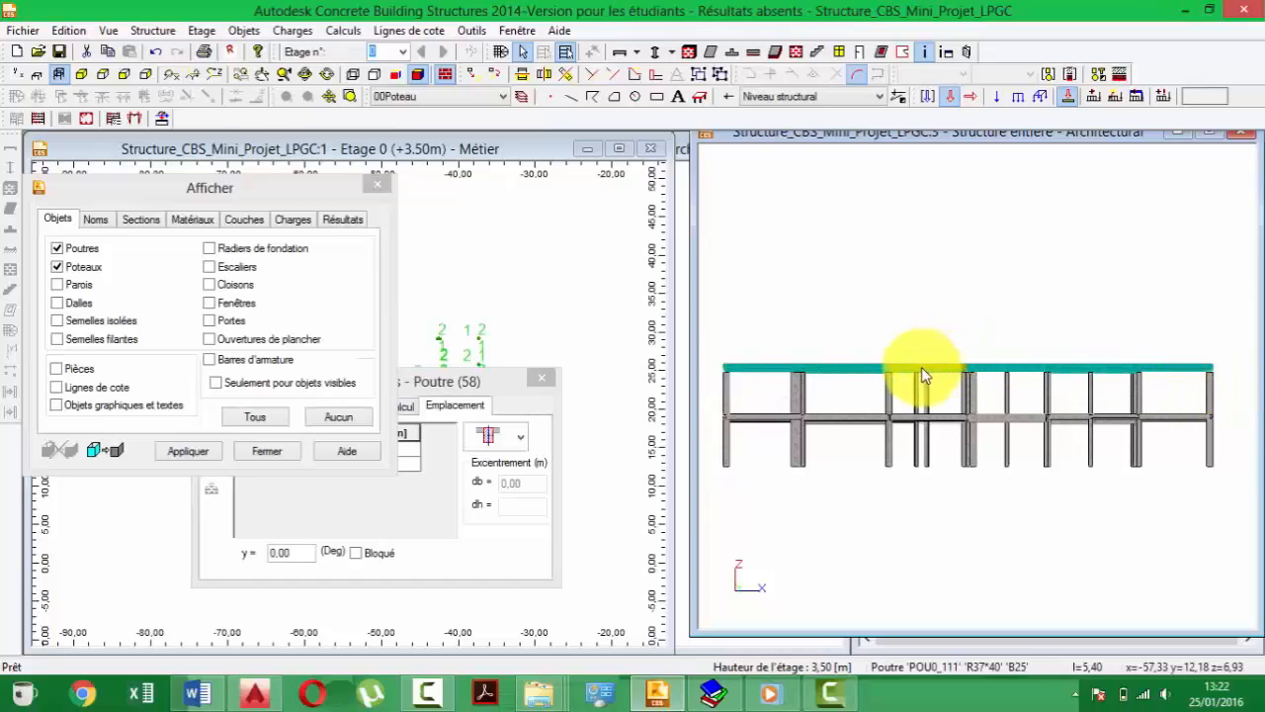
middle_click_drag(921, 367, 932, 371)
left_click(1244, 403)
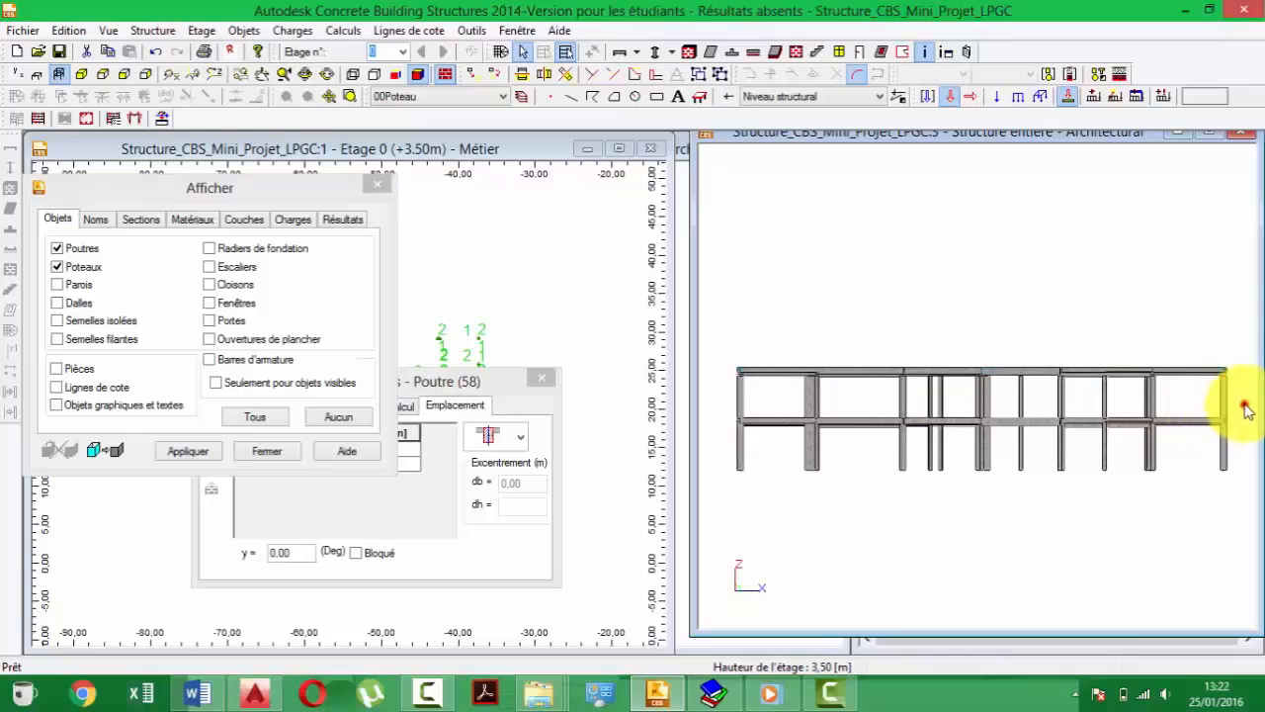
left_click(910, 295)
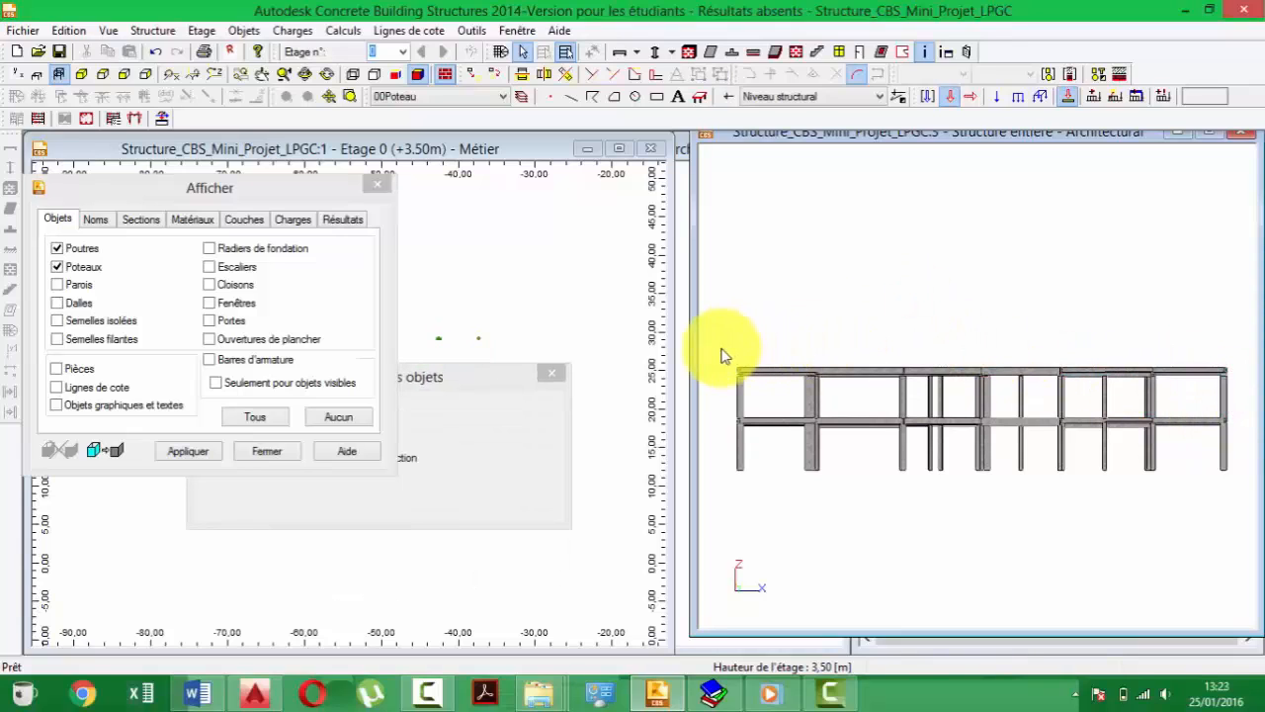
left_click_drag(722, 348, 1235, 404)
- Check the placement coordinates of the selected upper beams and examine the gap above the corner column in 3D
middle_click_drag(1009, 395, 964, 403)
left_click(484, 393)
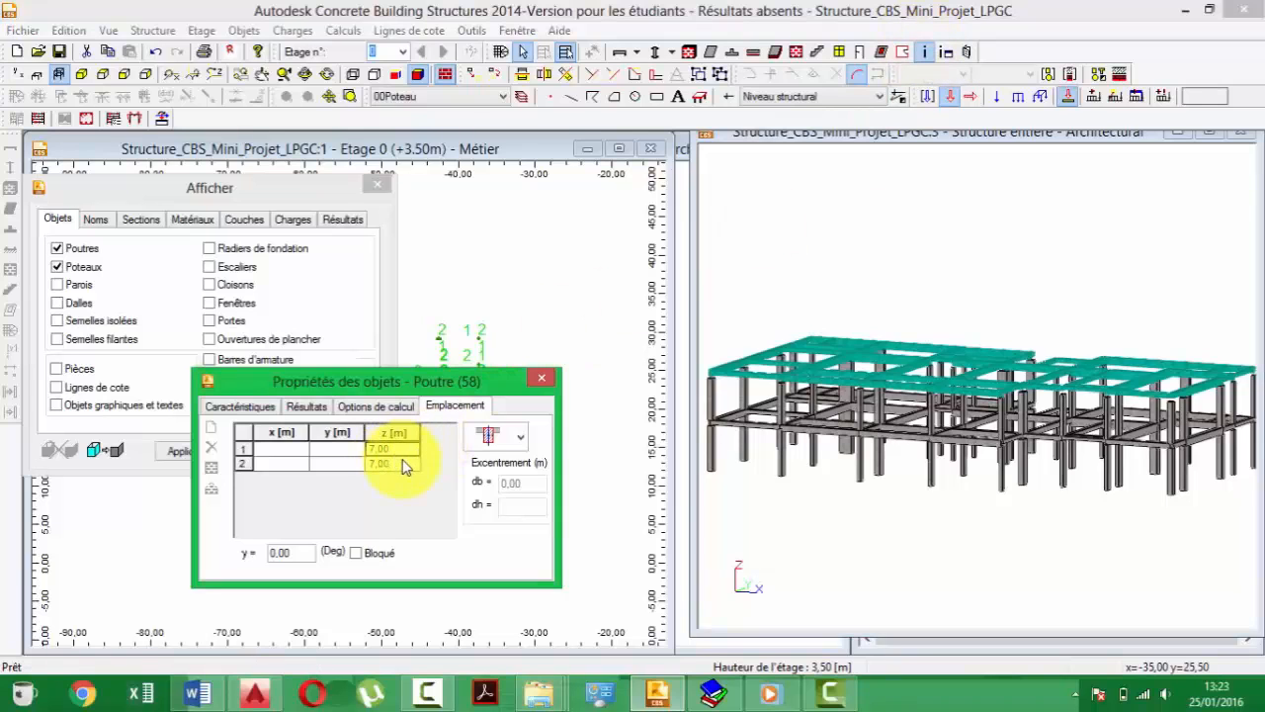
left_click(748, 424)
scroll(749, 415, "up", 5)
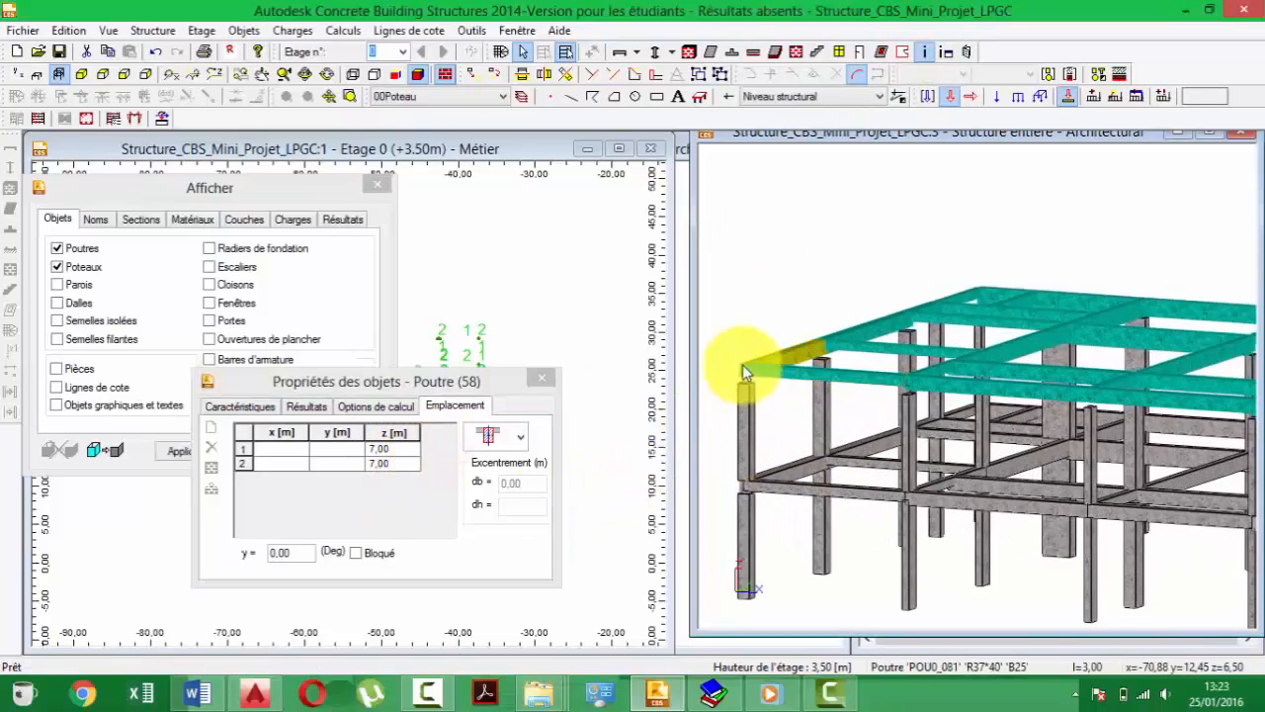
- Set the z coordinates of both ends of the selected upper beams to 6.50 m and check their fit on the columns
scroll(744, 373, "up", 2)
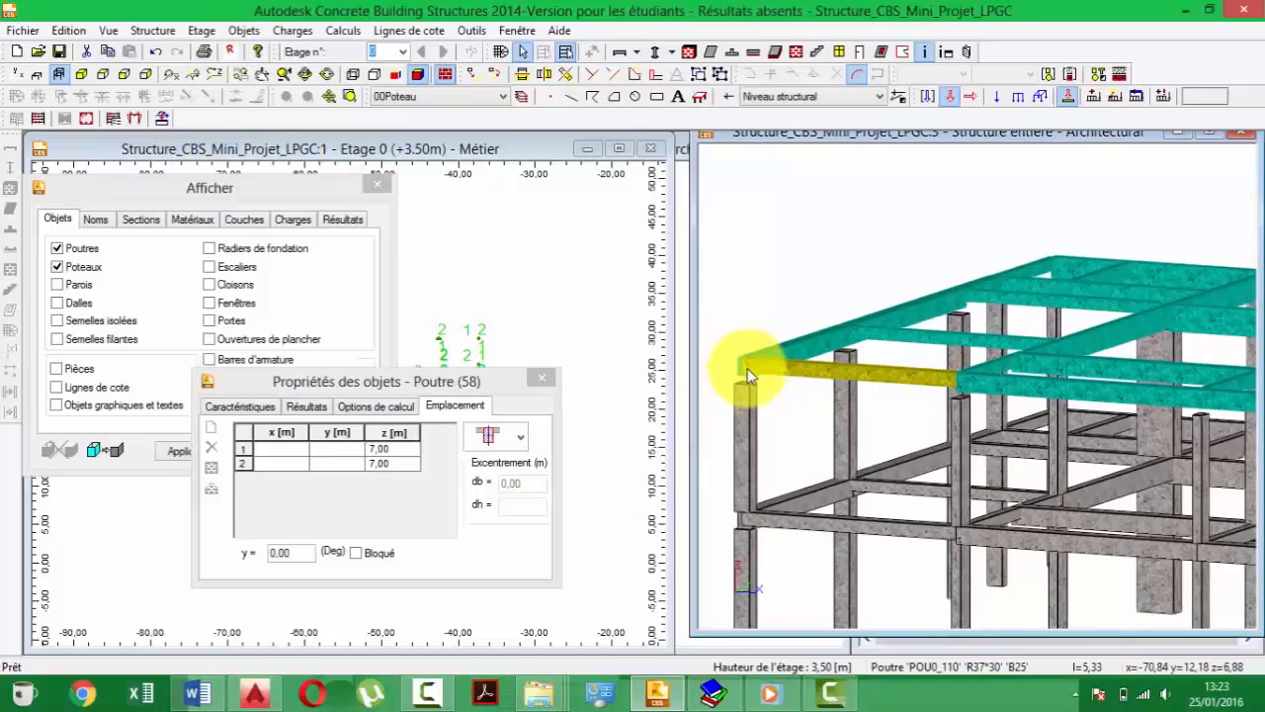
left_click(384, 446)
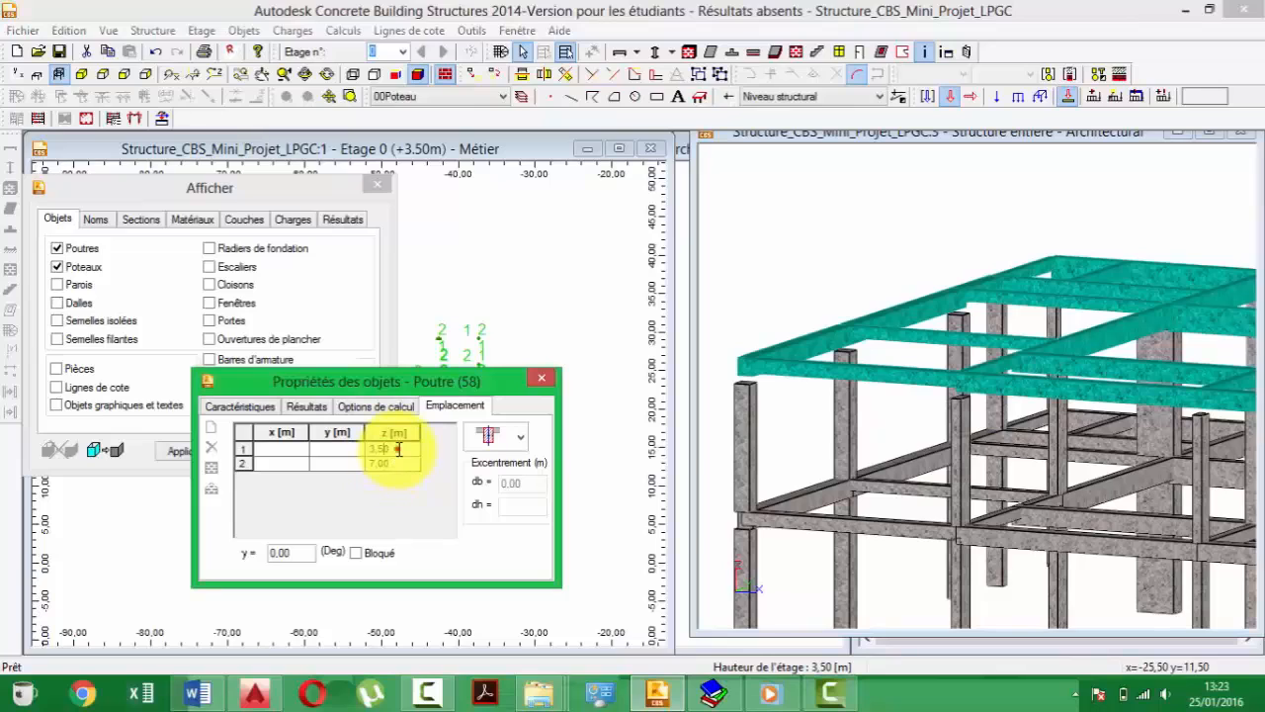
left_click(397, 449)
type("6")
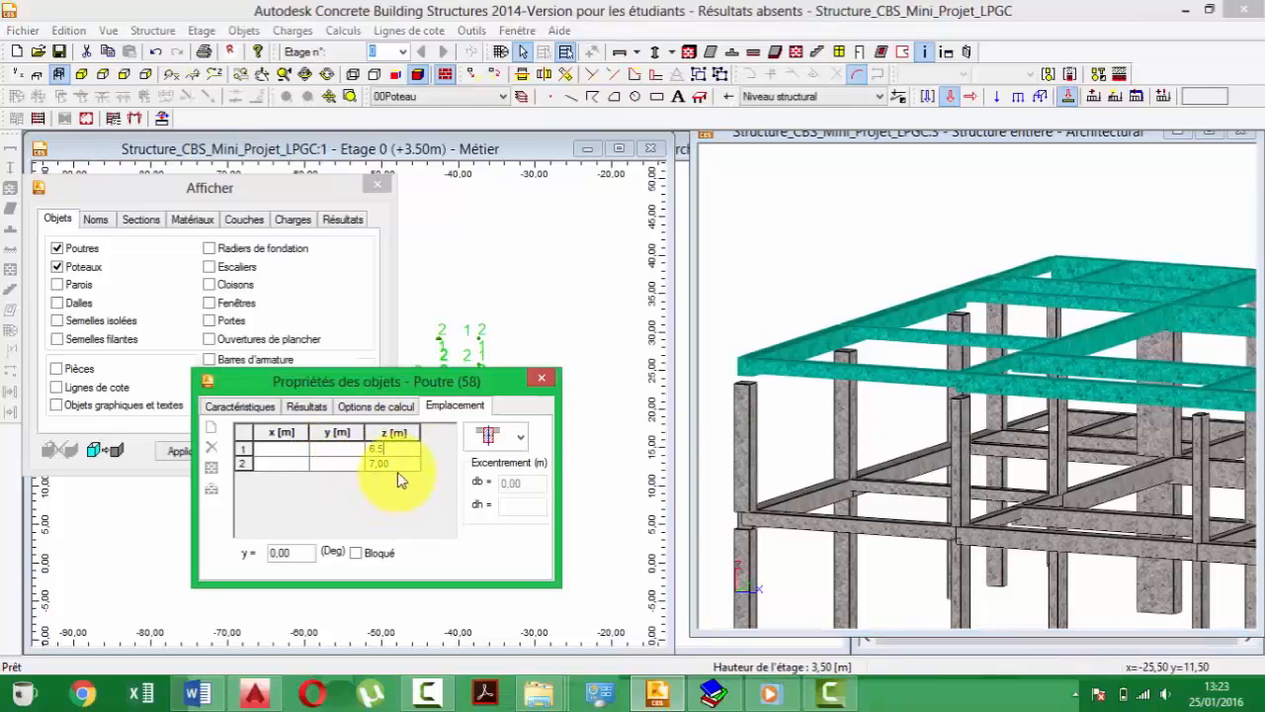
left_click(400, 462)
type("6,5")
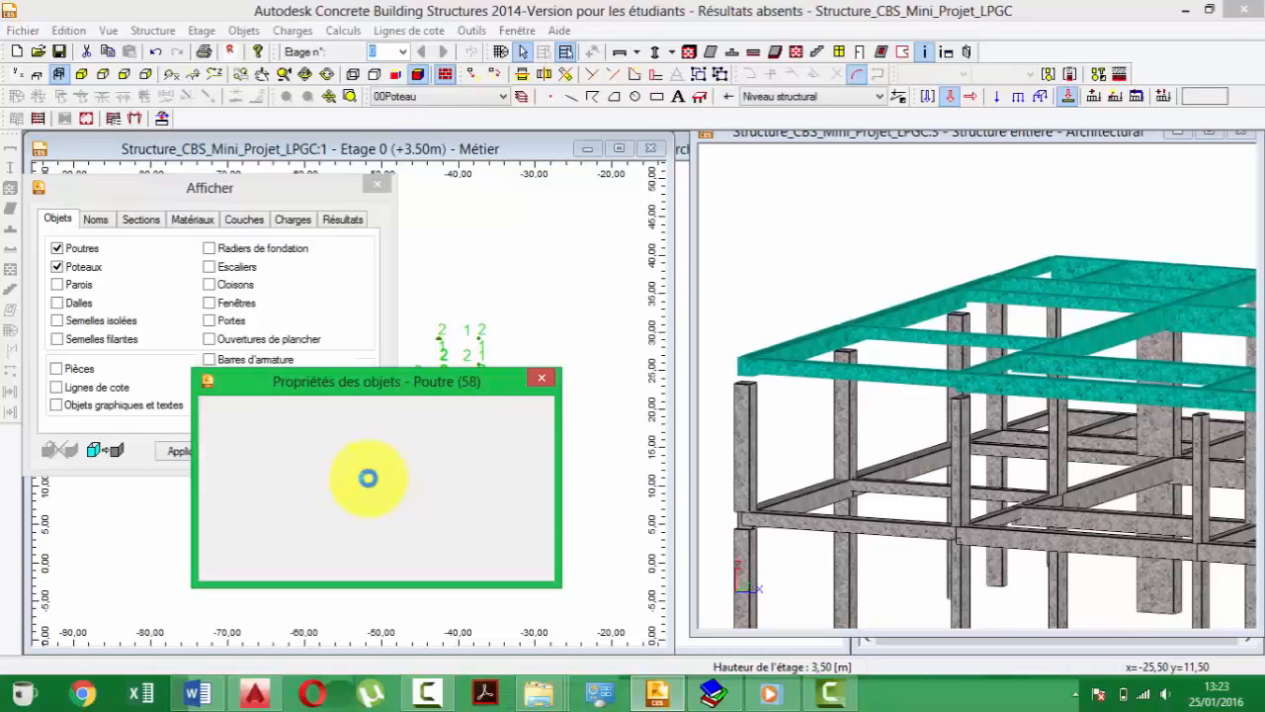
middle_click_drag(932, 410, 841, 374)
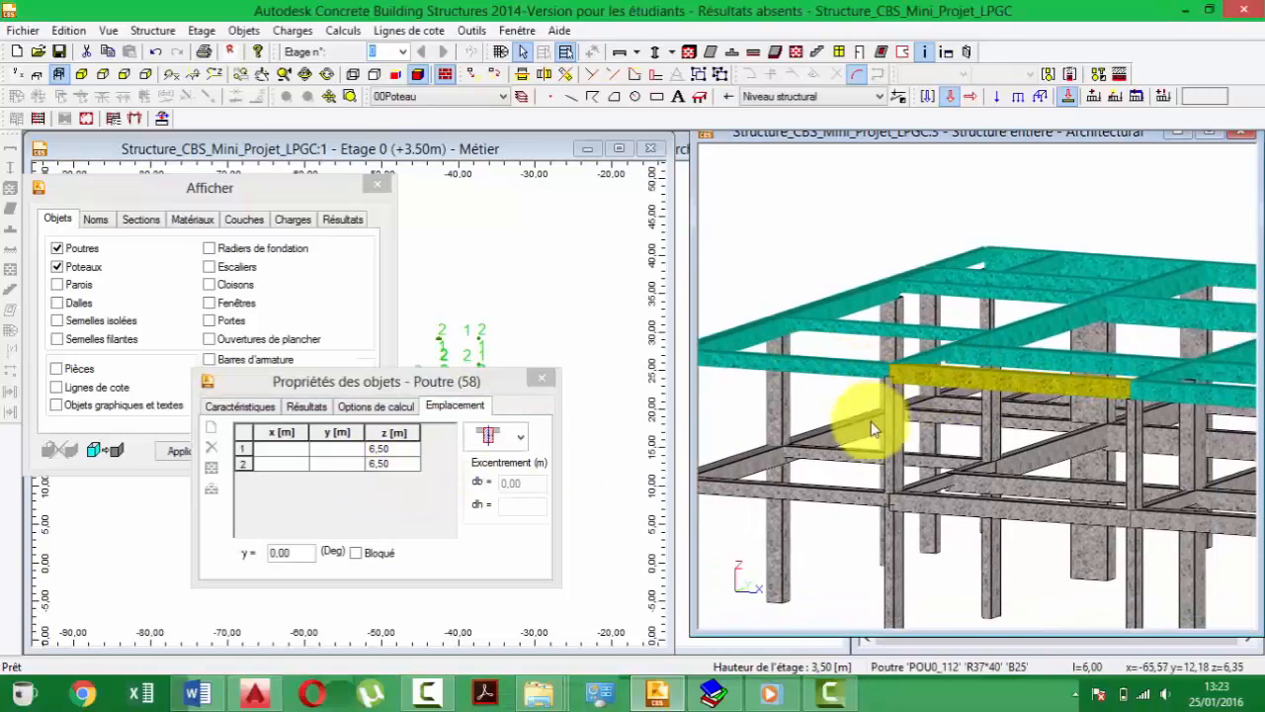
scroll(883, 409, "down", 2)
middle_click_drag(890, 407, 848, 383)
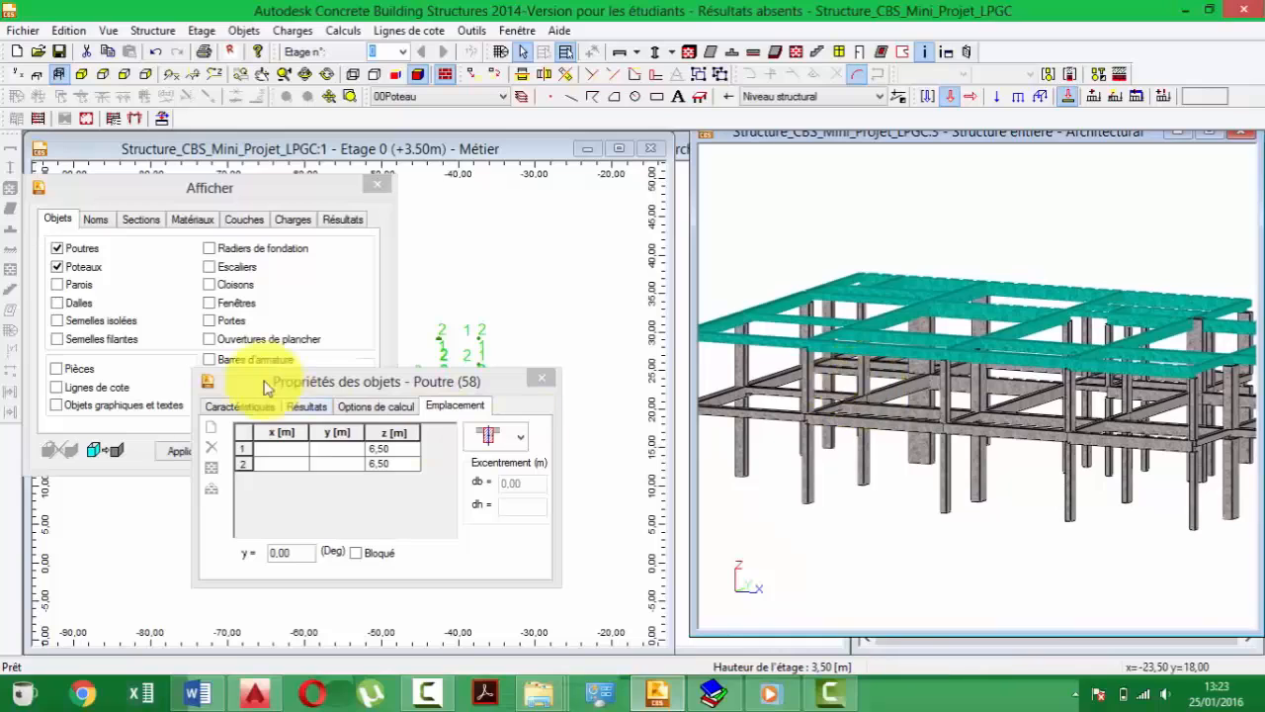
- Display the slabs (Dalles) with the columns, hide the beams, and switch the 3D view to the front elevation
left_click(81, 308)
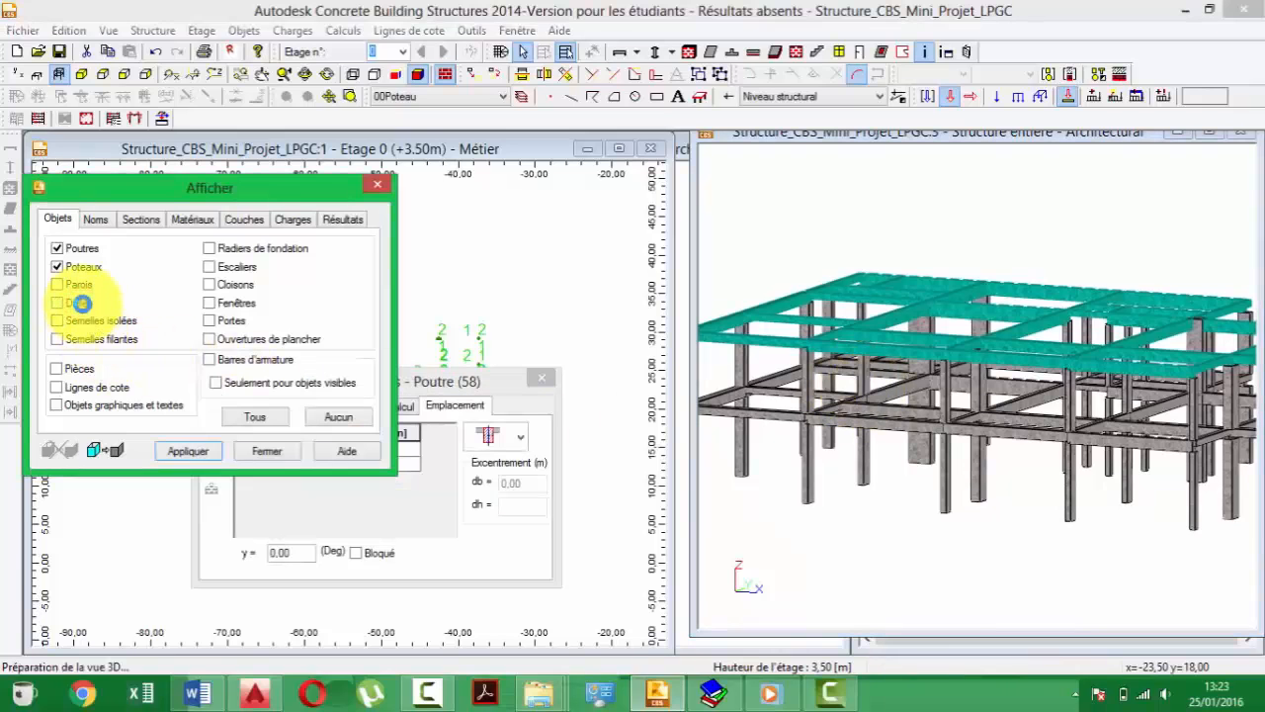
left_click(83, 306)
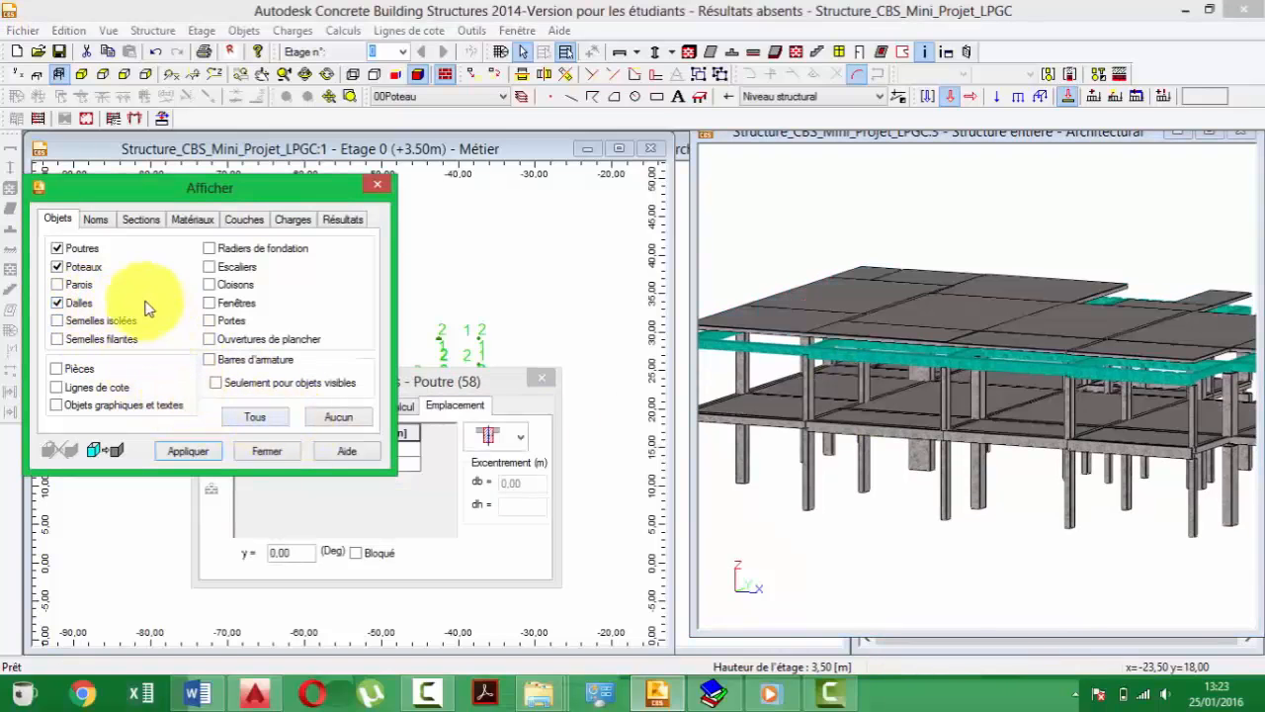
left_click(72, 249)
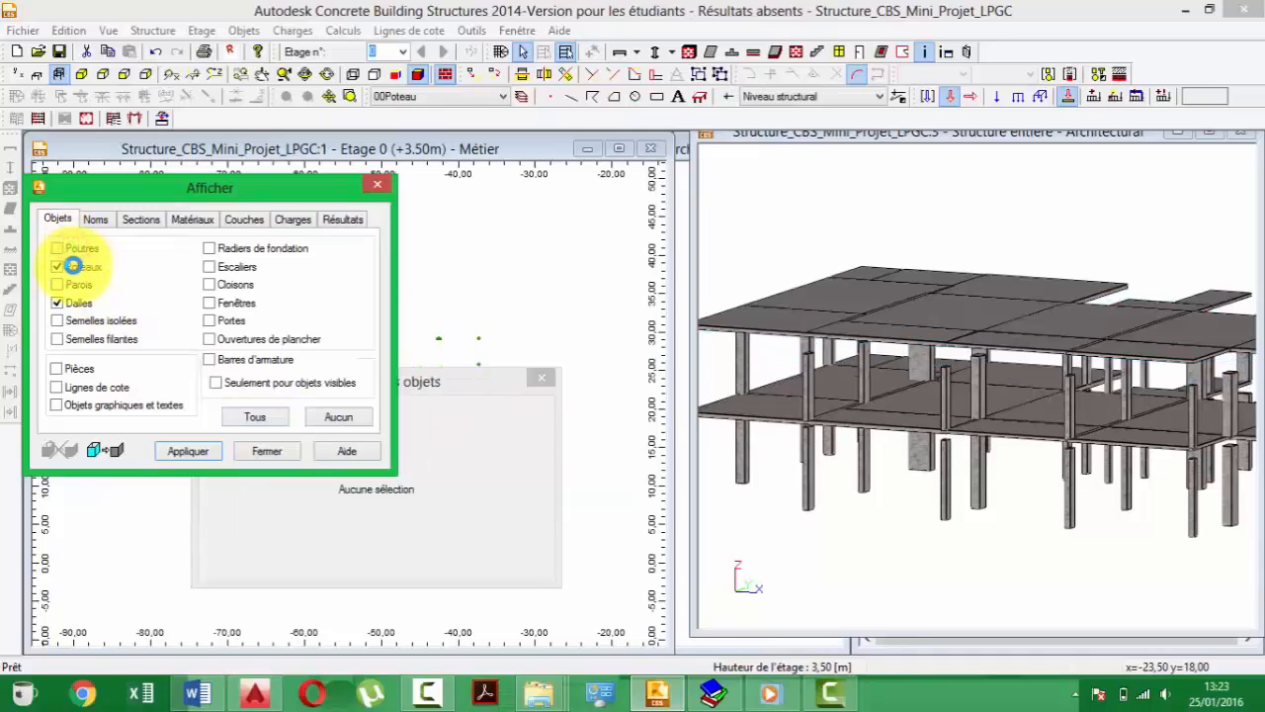
left_click(119, 79)
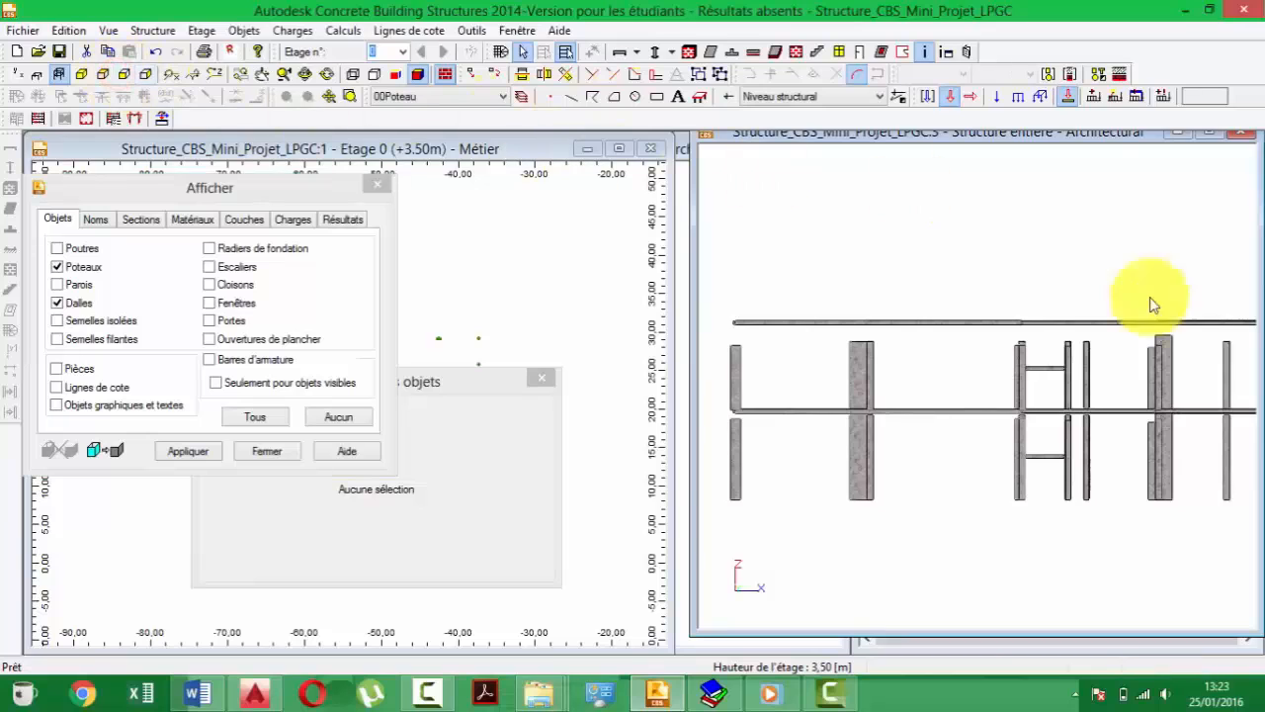
- Select all slabs on top of the upper storey and bring their placement coordinates into view
left_click_drag(809, 277, 1134, 272)
middle_click_drag(1141, 252, 1082, 244)
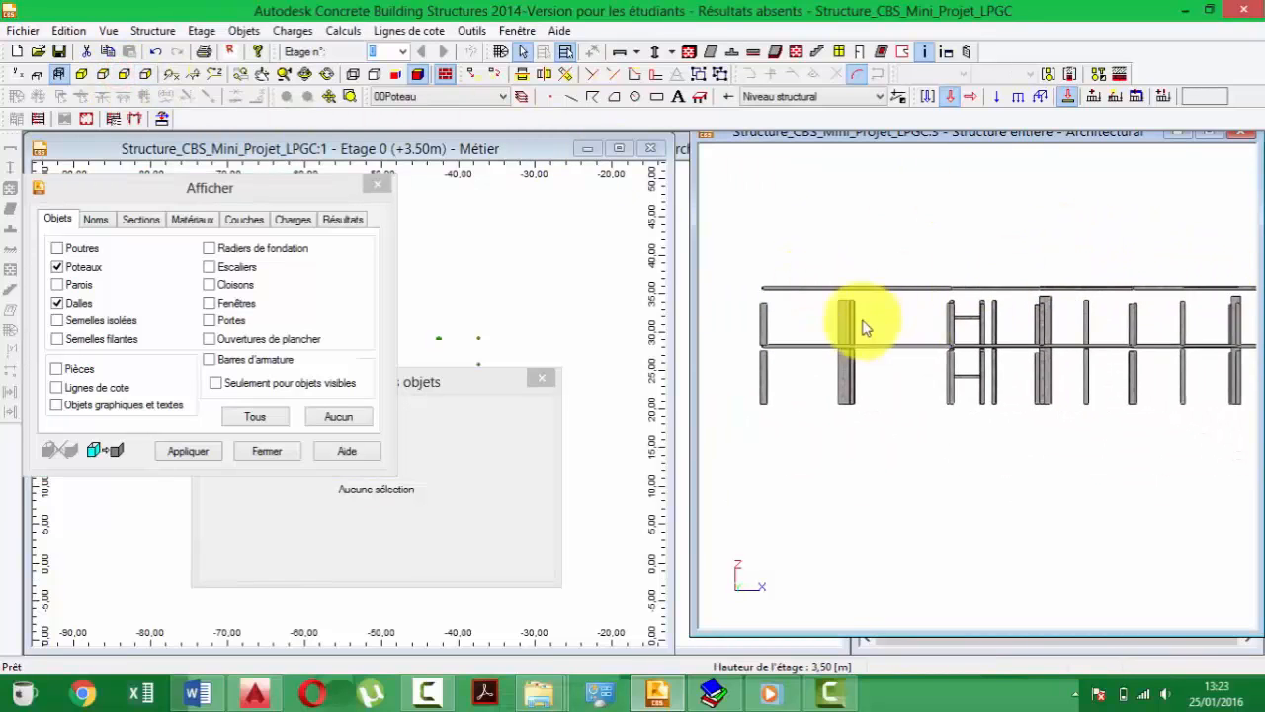
scroll(895, 299, "down", 1)
left_click_drag(775, 269, 1258, 302)
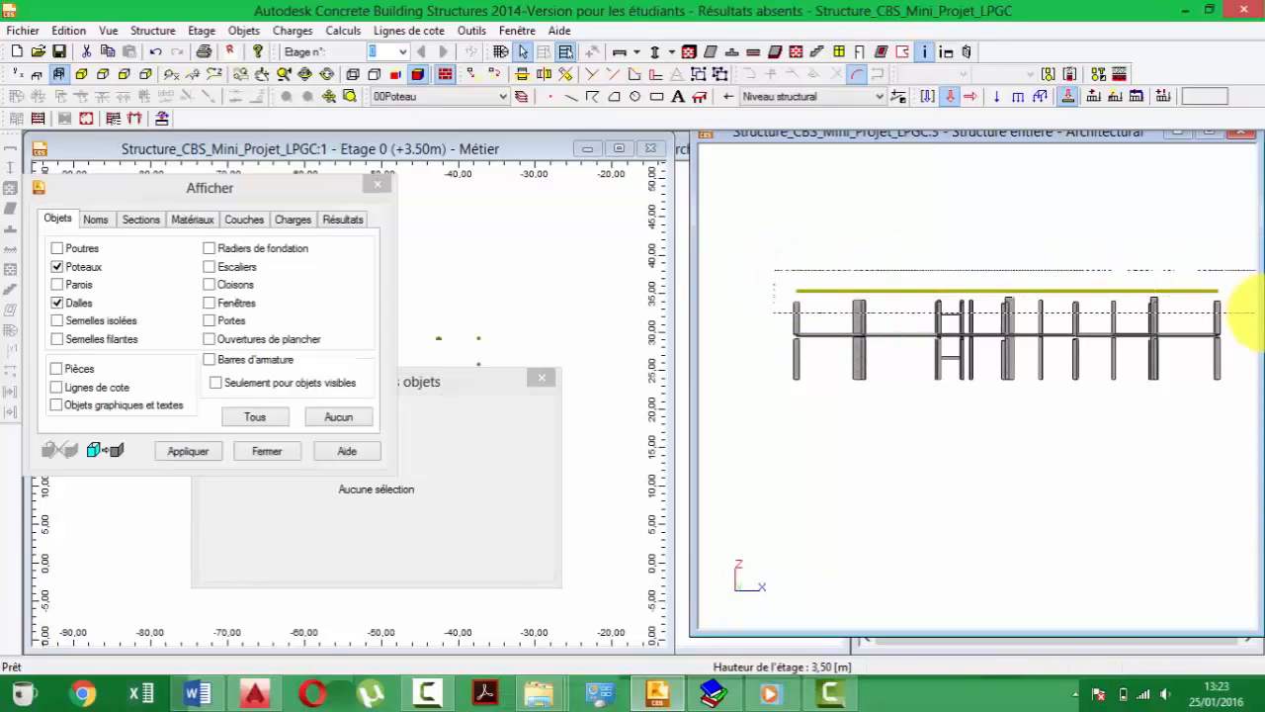
middle_click_drag(1163, 274, 1125, 379)
scroll(1108, 375, "up", 2)
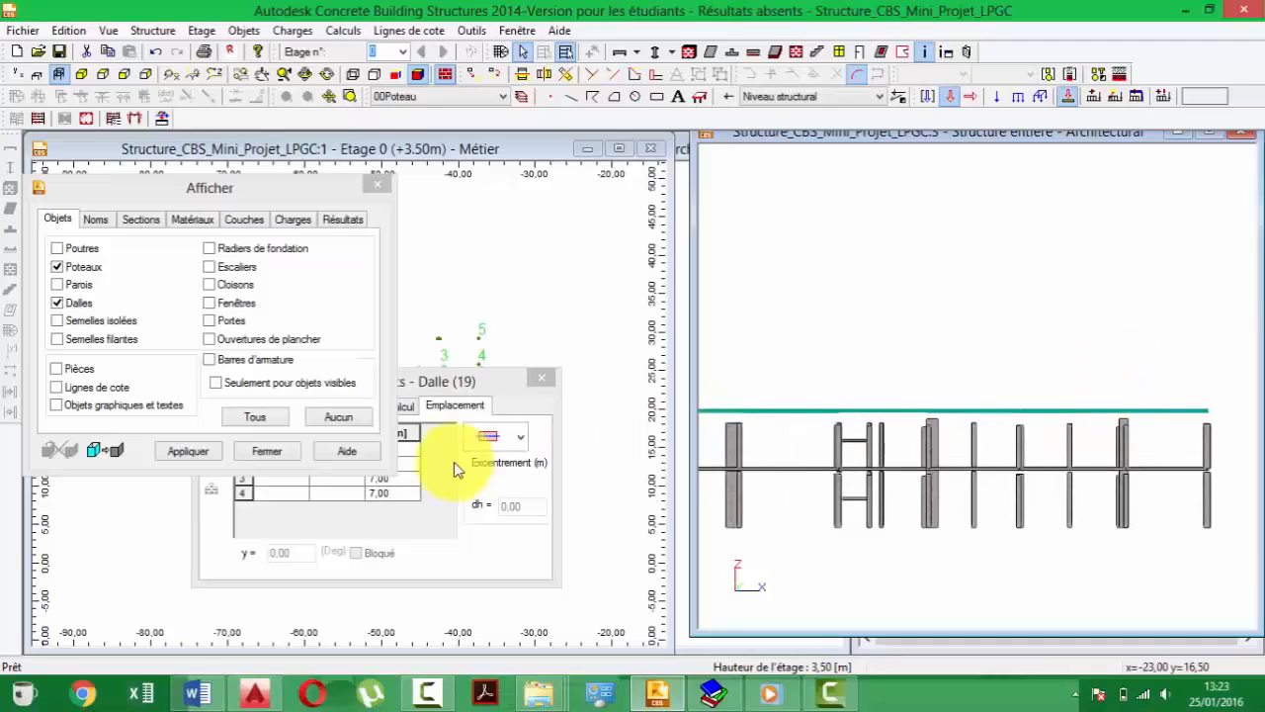
left_click(446, 413)
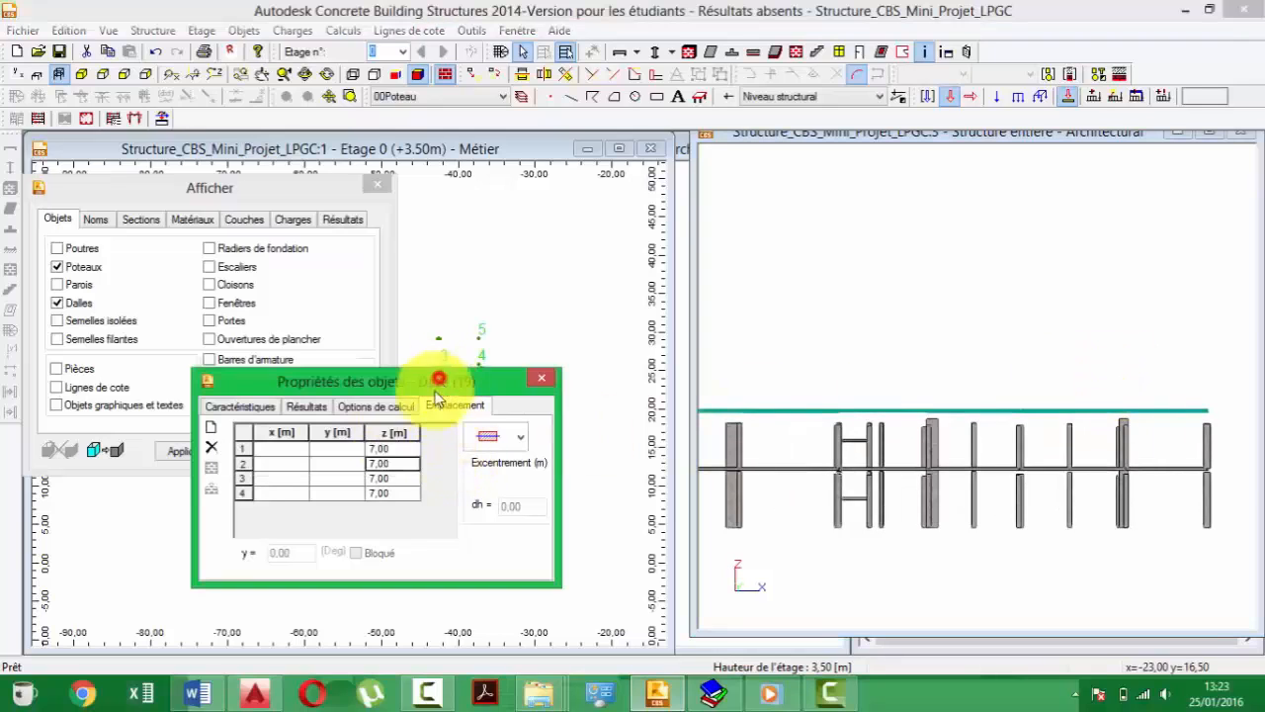
- Try to set the z coordinates of all four points of the selected upper slabs to 6.50 m
left_click(392, 448)
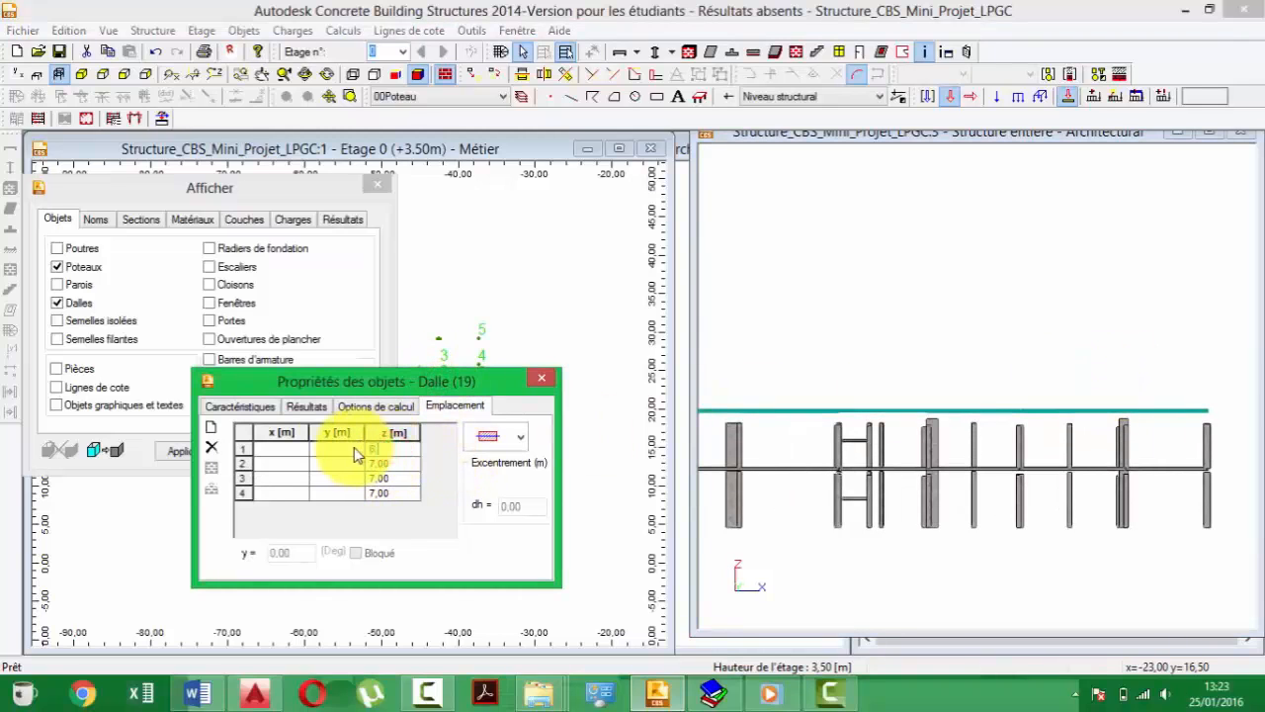
type("6,50")
left_click(400, 462)
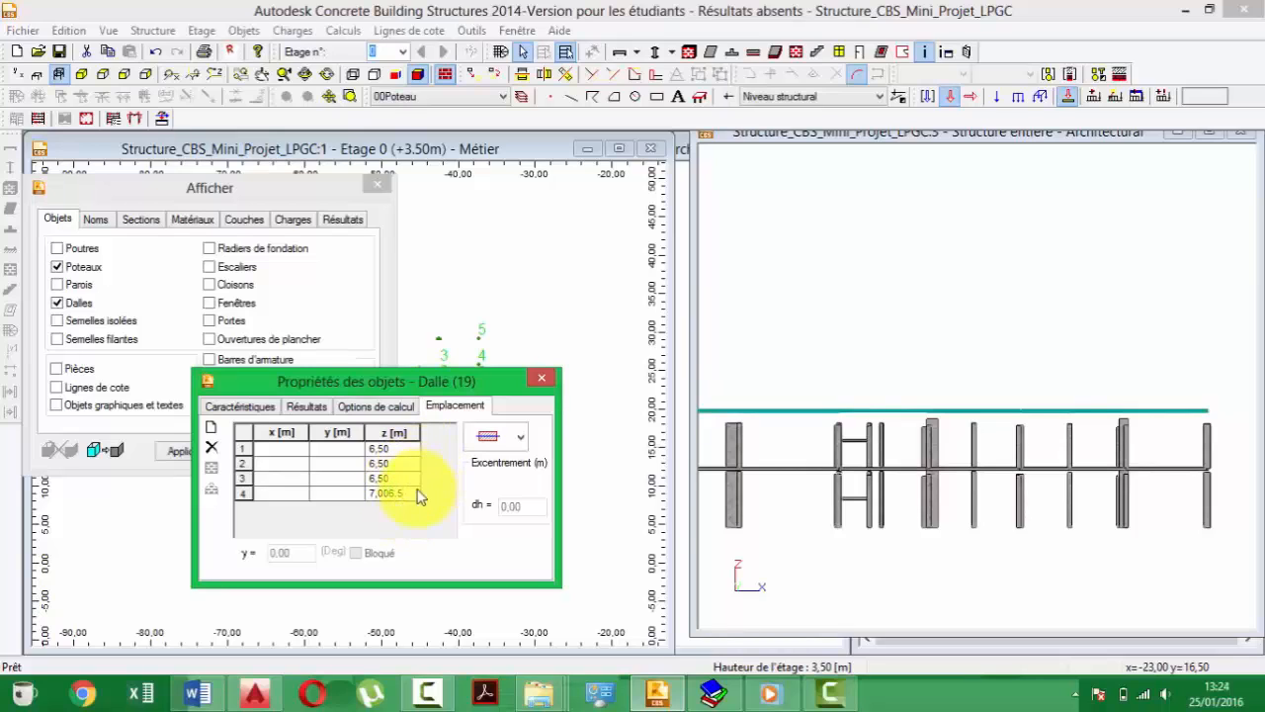
type("6,5")
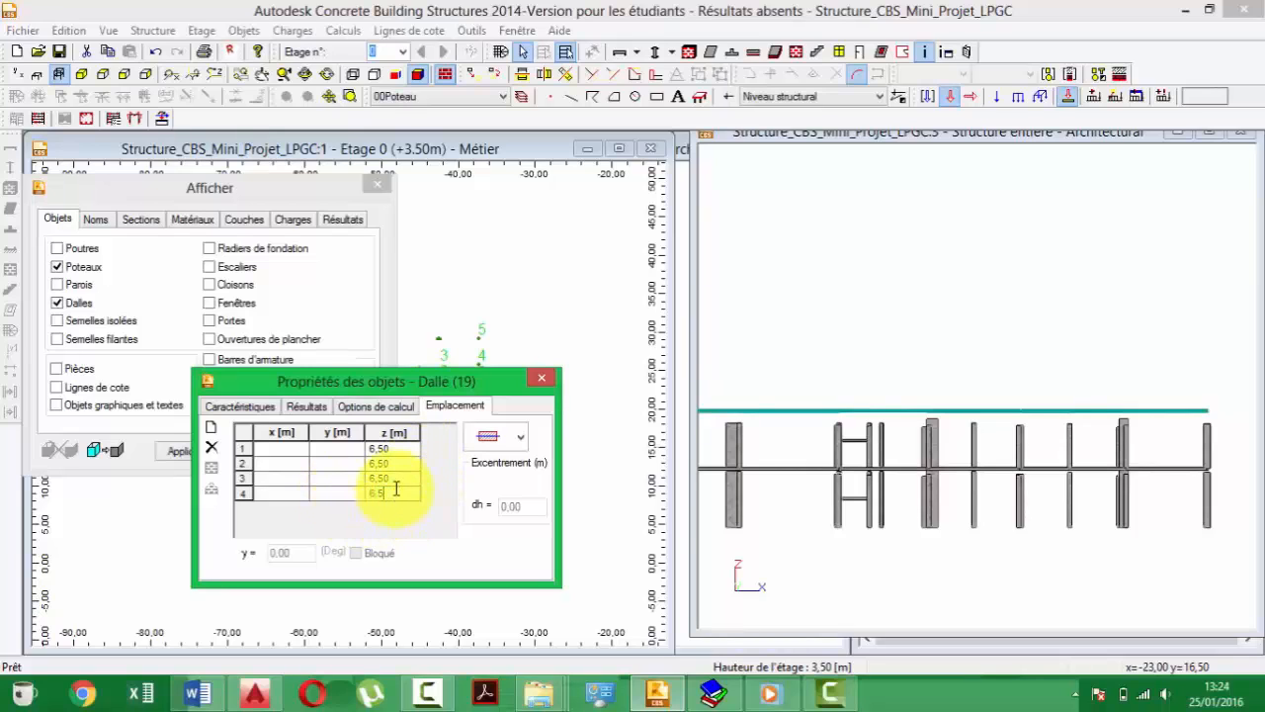
key("Return")
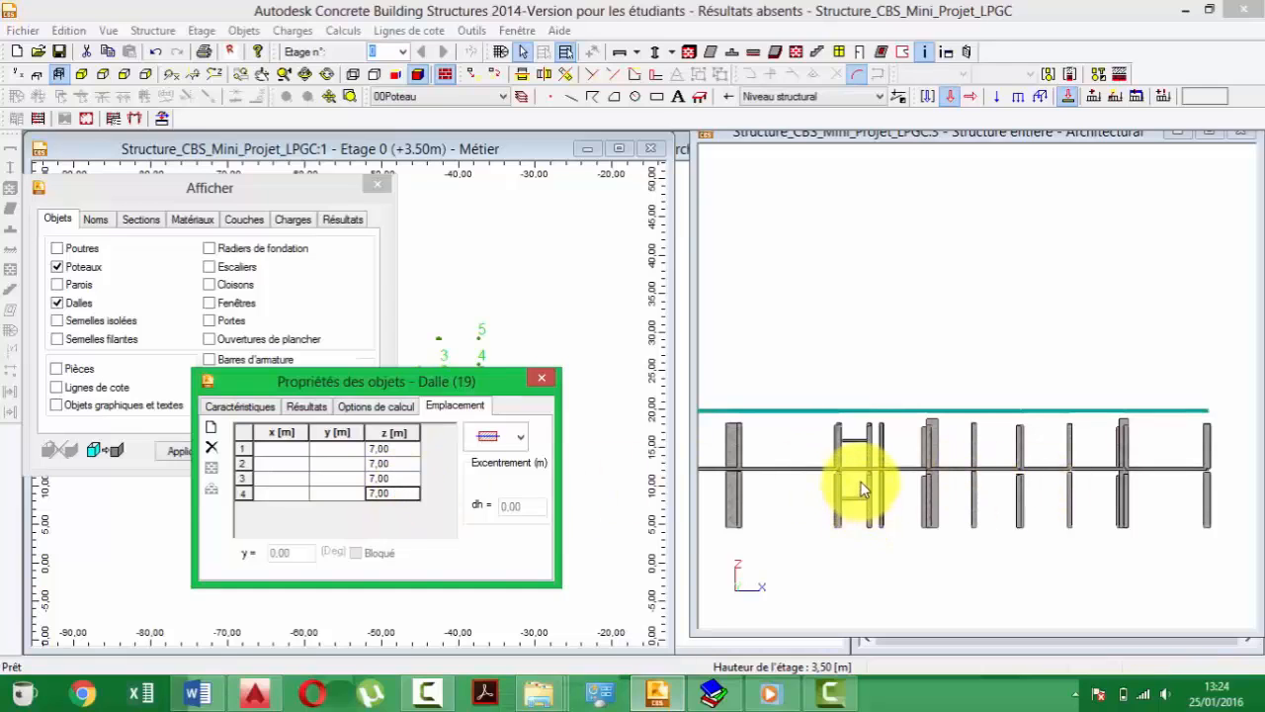
- Retry entering 6.50 m for the selected slabs' point z coordinates and check the slab level in 3D
left_click(393, 448)
type("6")
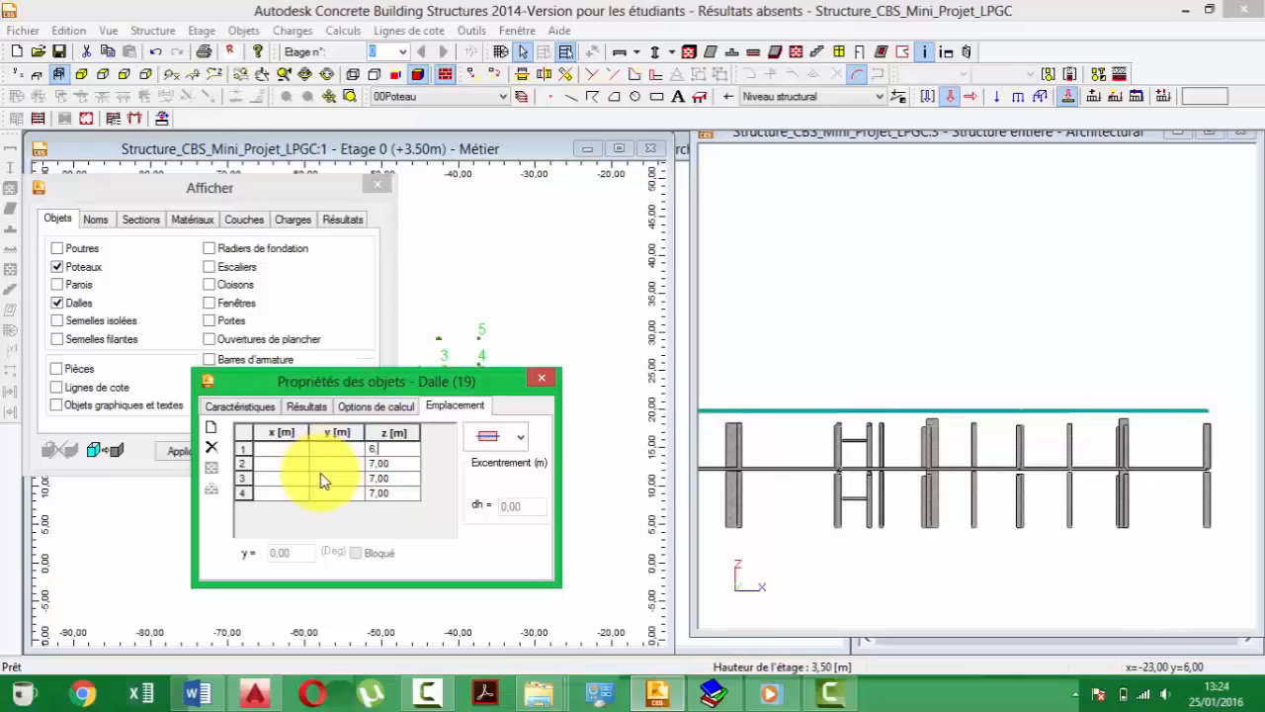
type(",5")
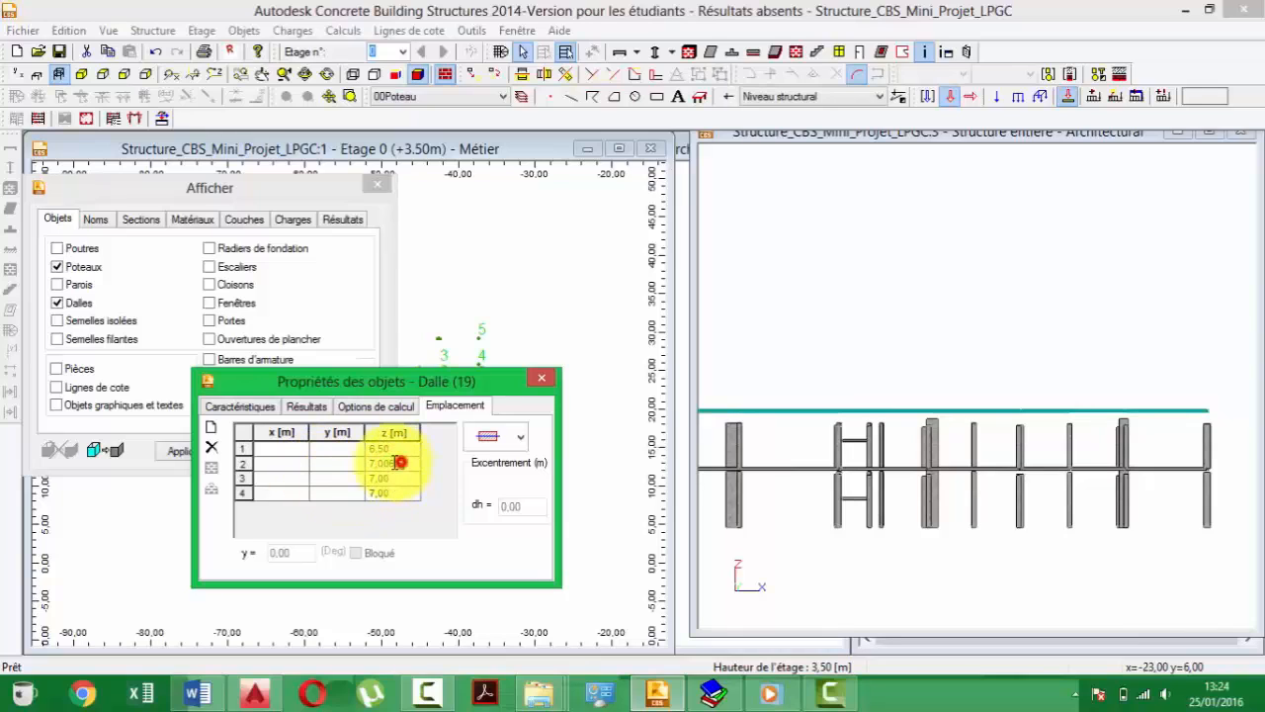
left_click(400, 462)
left_click(393, 477)
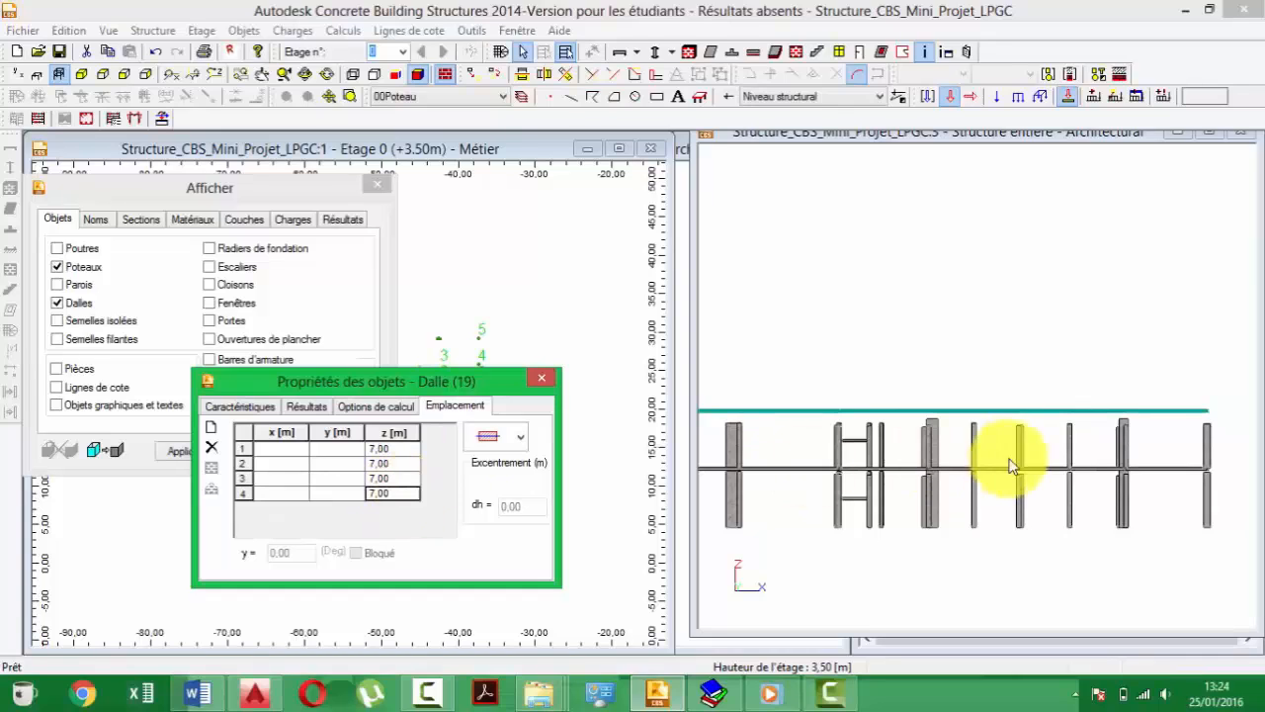
scroll(955, 441, "down", 3)
middle_click_drag(957, 440, 961, 467)
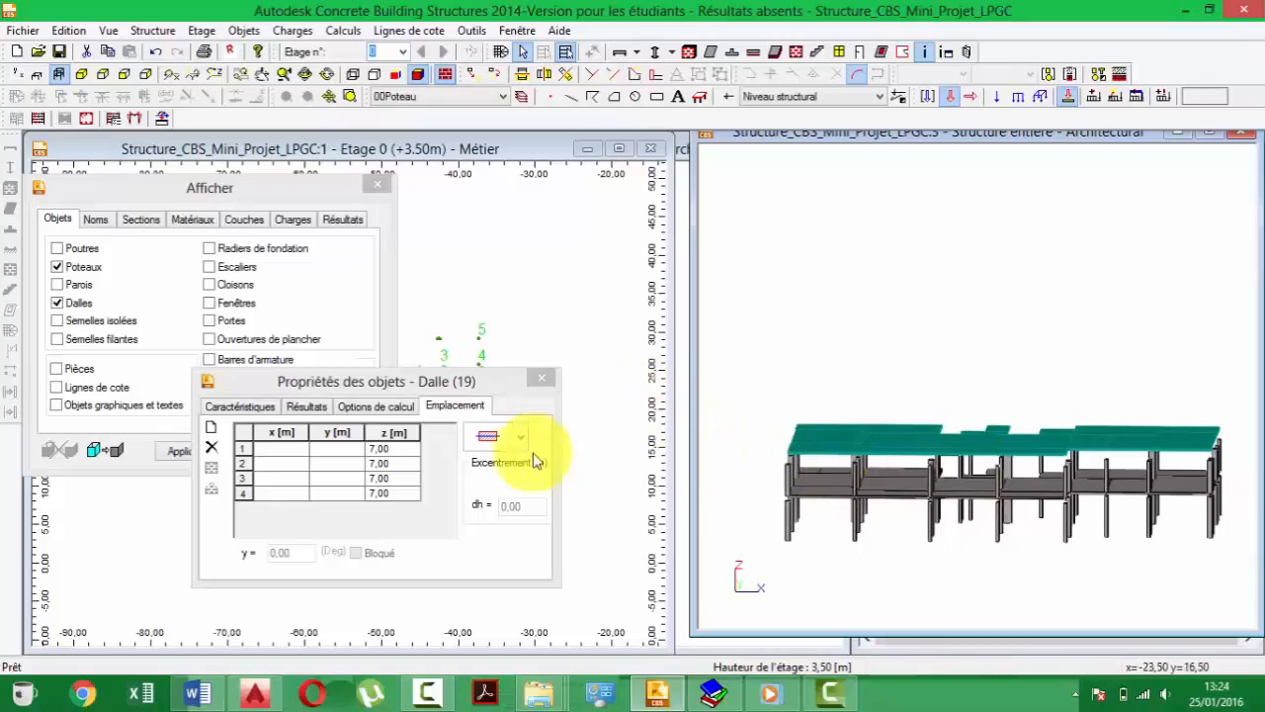
- Hide the slabs and columns so that only the walls (Parois) are displayed in the 3D view
left_click(102, 303)
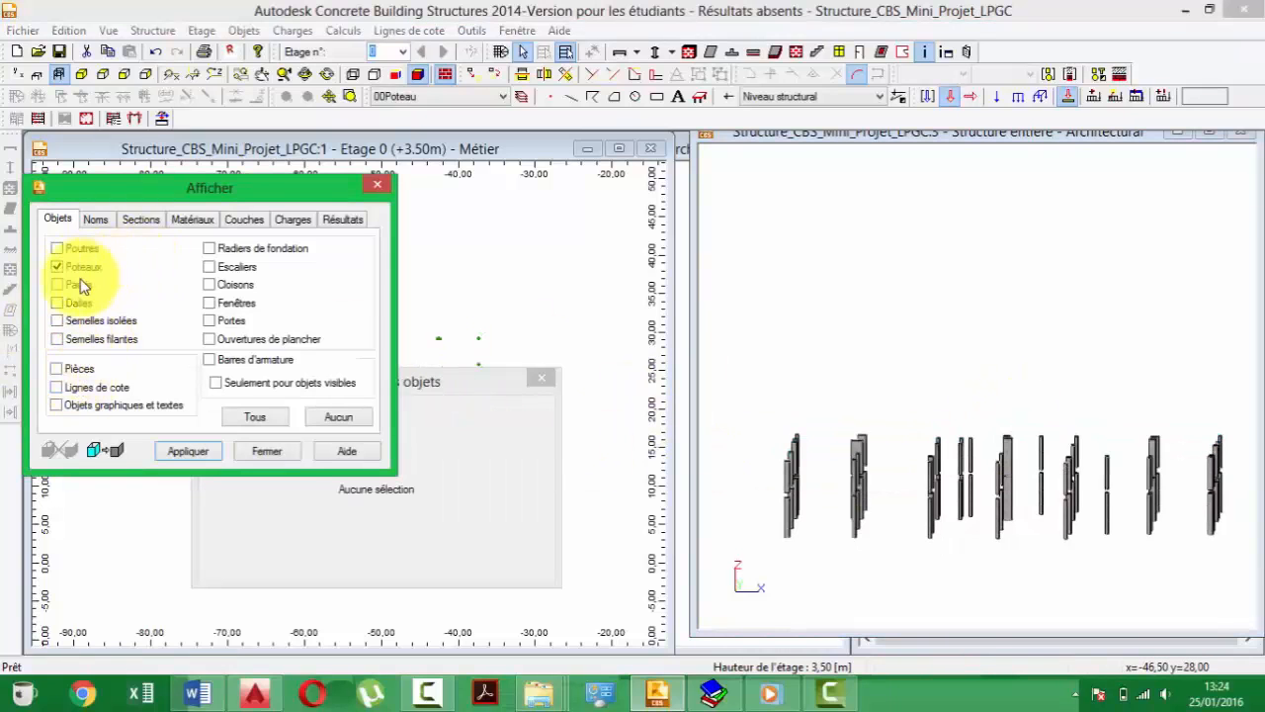
left_click(82, 286)
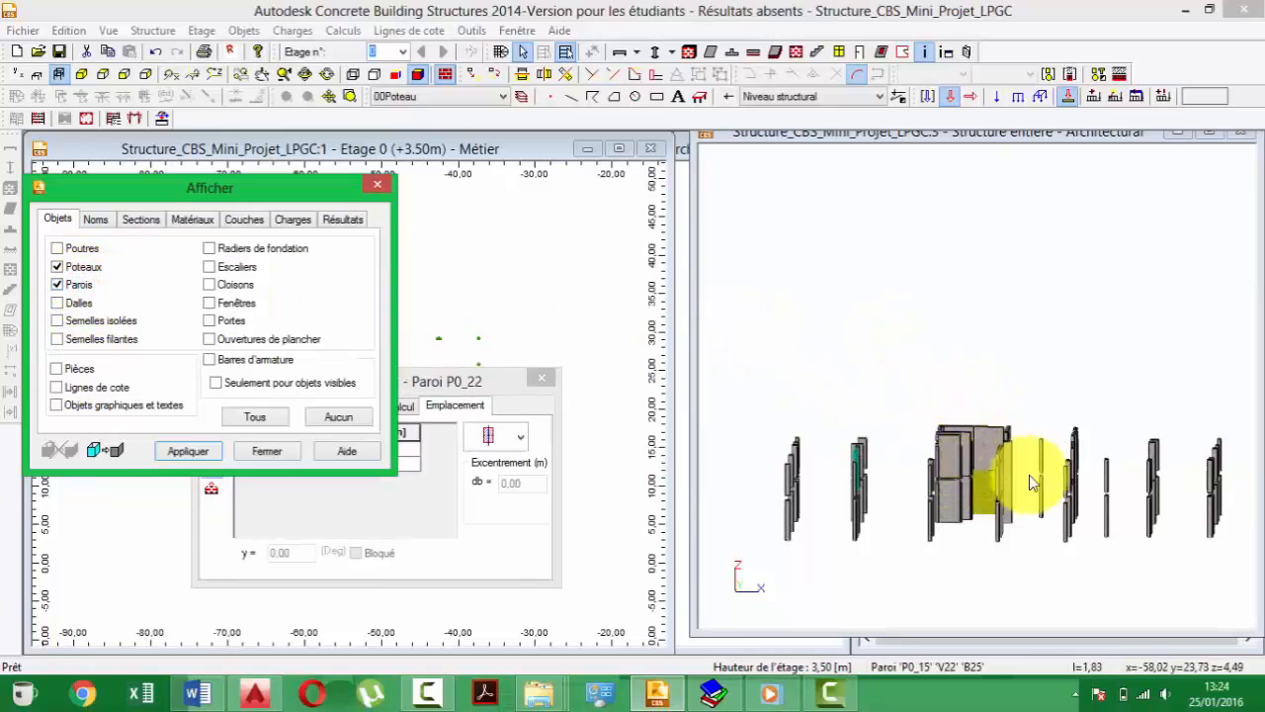
middle_click_drag(1032, 475, 942, 387)
left_click(56, 267)
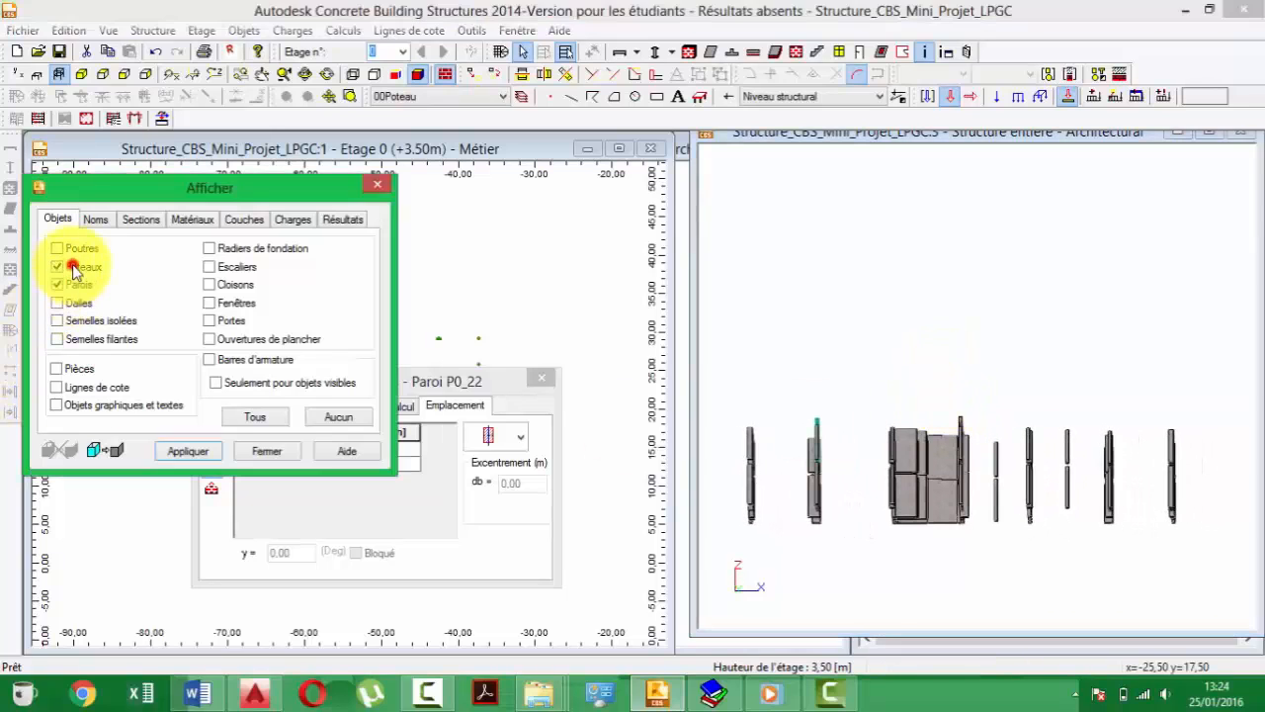
scroll(958, 449, "up", 3)
mouse_move(965, 465)
middle_mouse_down()
mouse_move(969, 486)
mouse_move(960, 481)
middle_mouse_up()
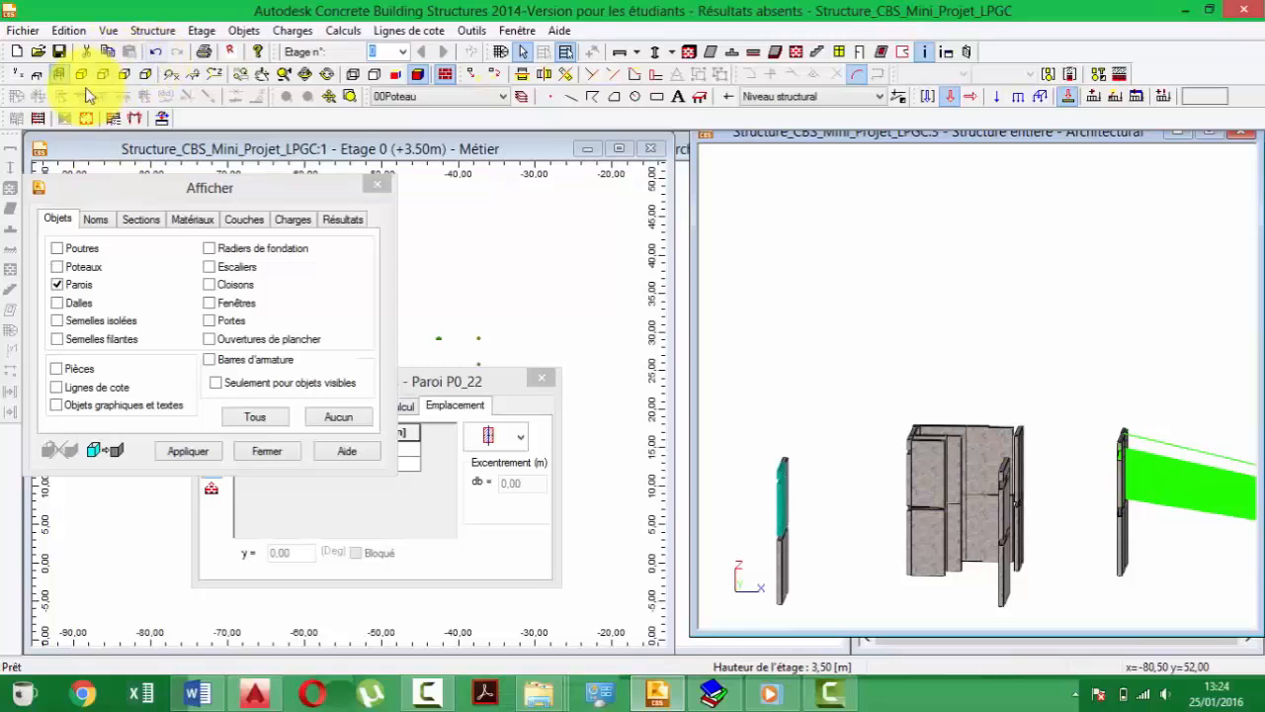
- Clear the wall selection in the front elevation and try to window-select the upper storey walls
left_click(106, 75)
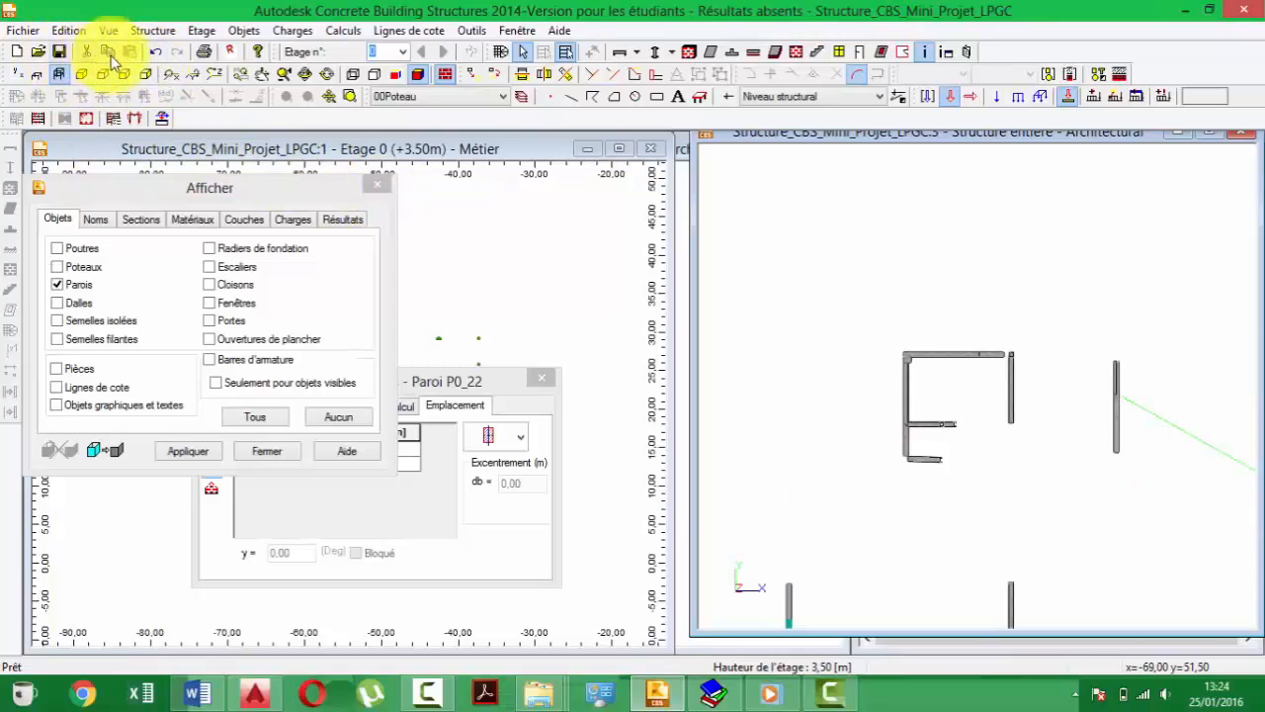
left_click(126, 76)
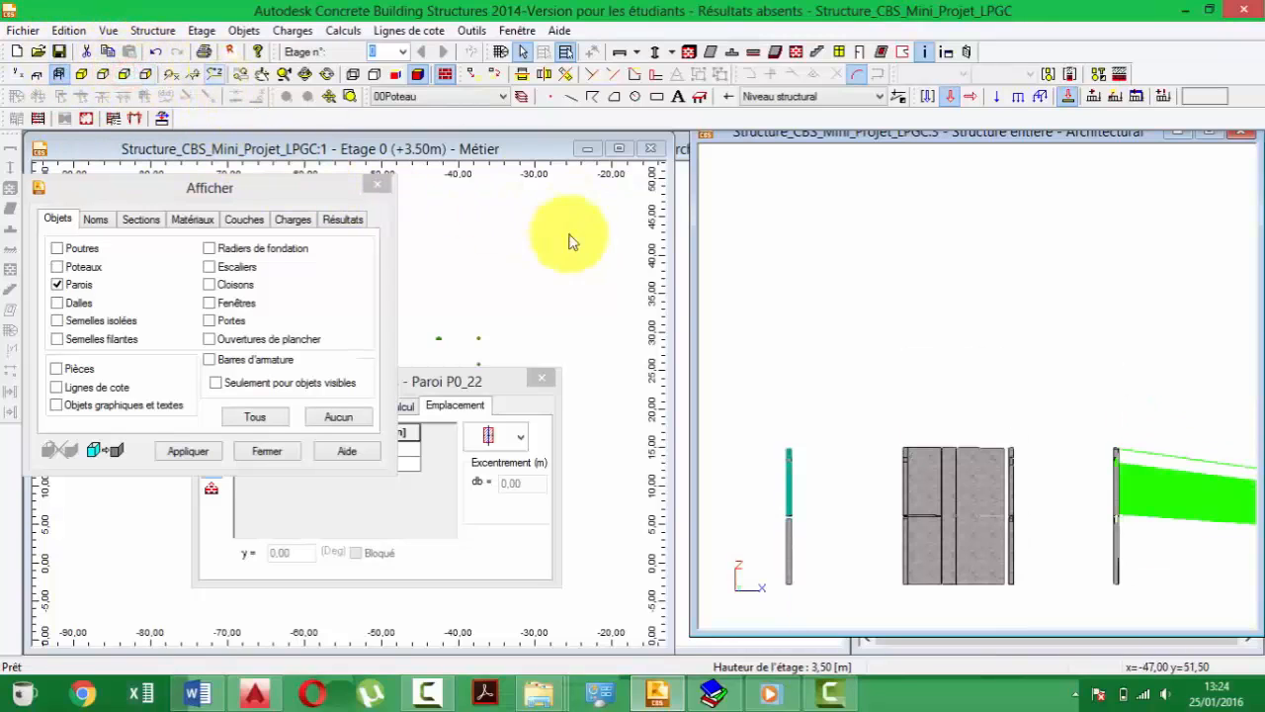
left_click(836, 418)
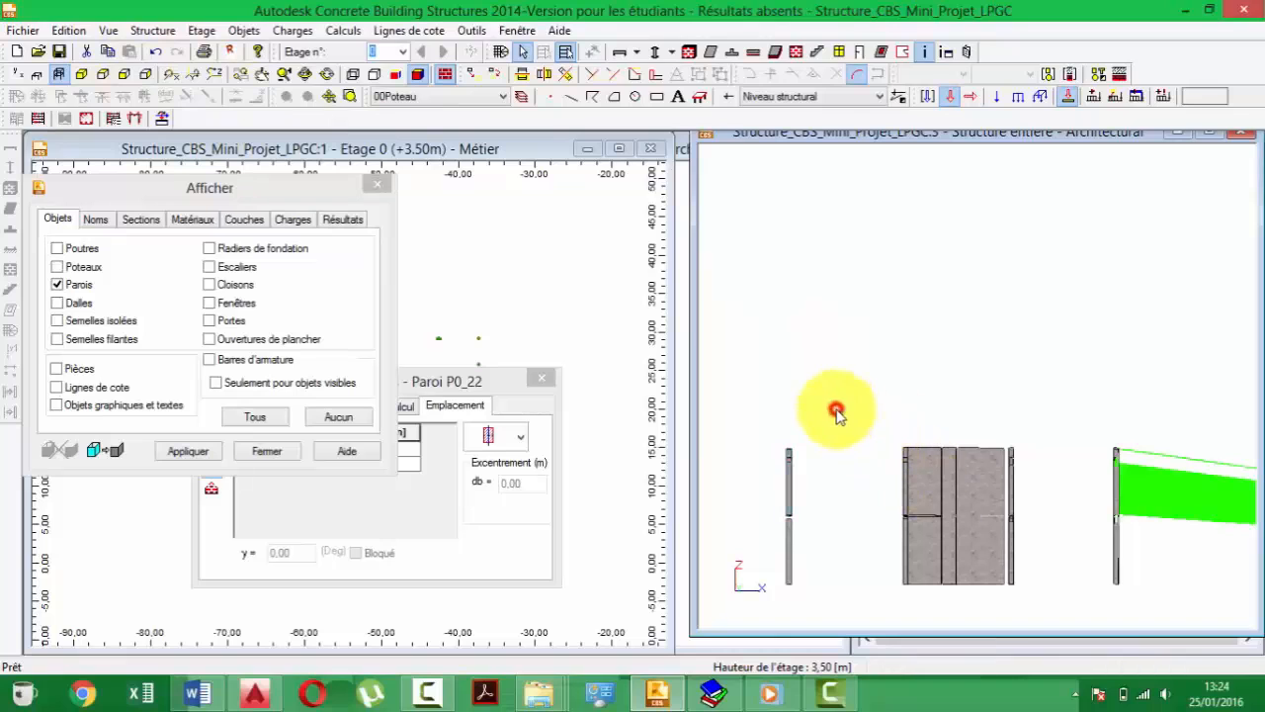
left_click(727, 420)
left_click_drag(924, 505, 1071, 518)
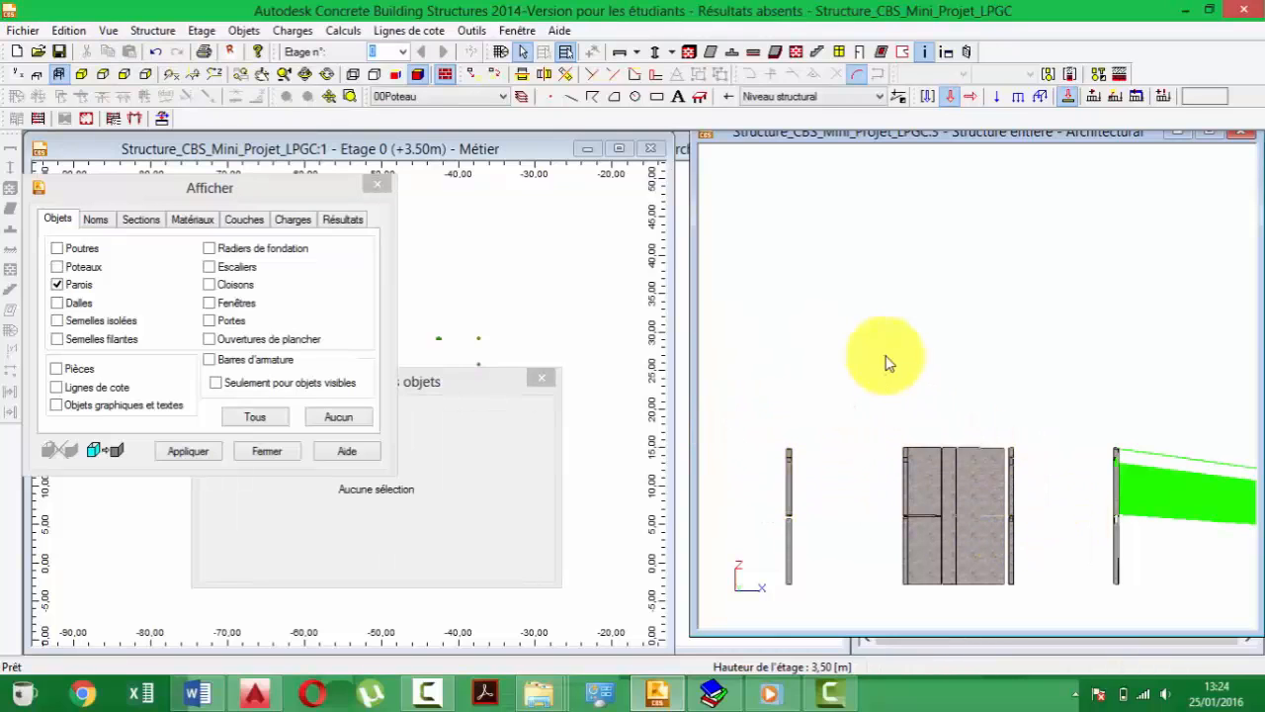
left_click(1084, 505)
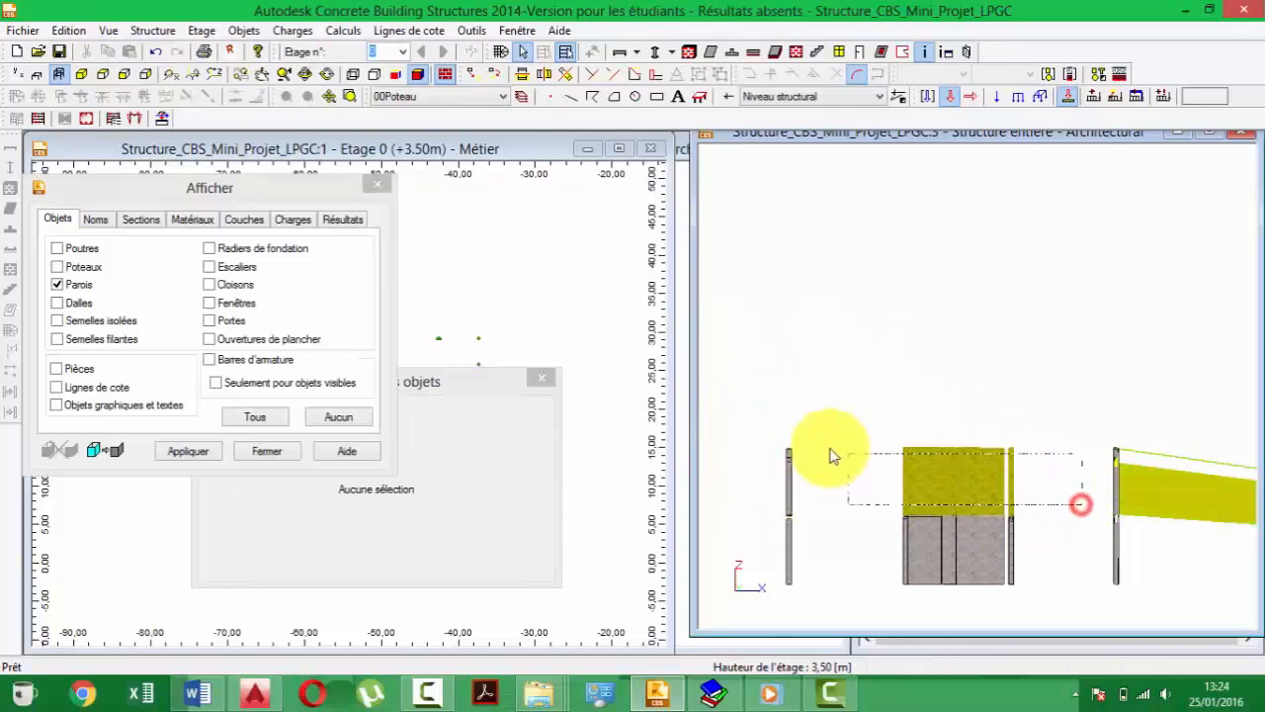
left_click(774, 433)
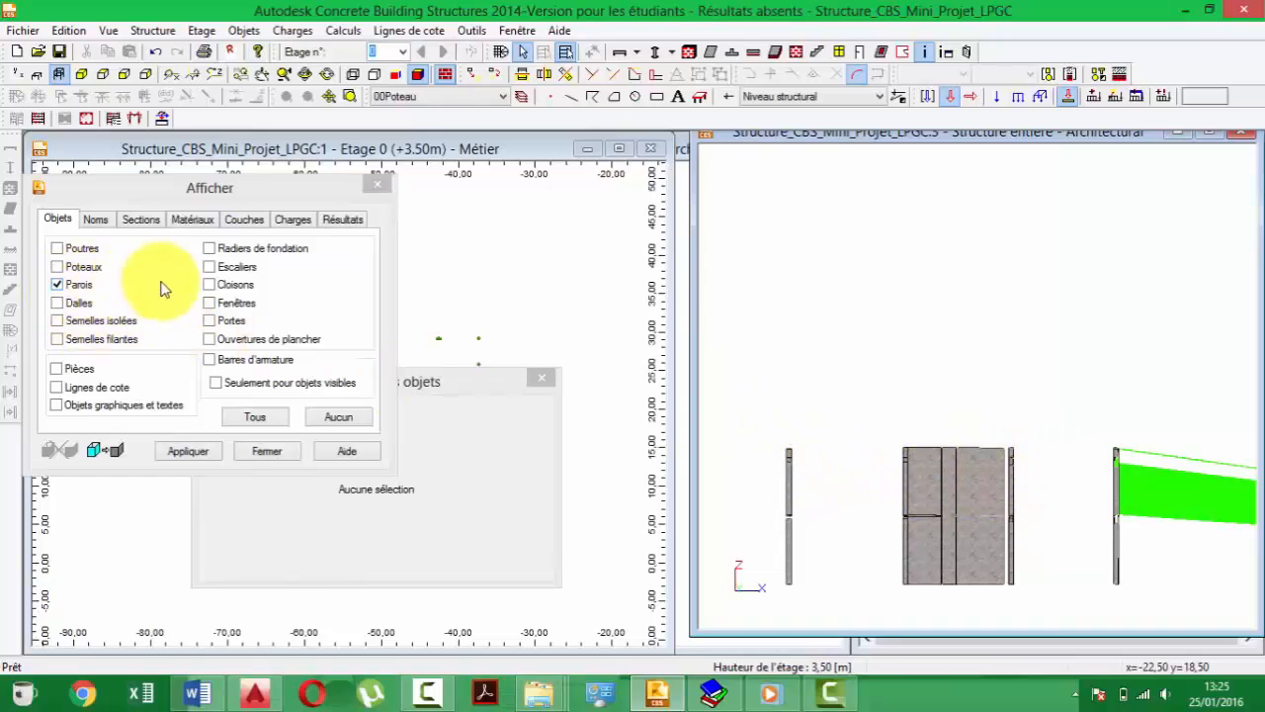
- Display the stairs (Escaliers) as well and select all upper storey walls in the front elevation
left_click(209, 266)
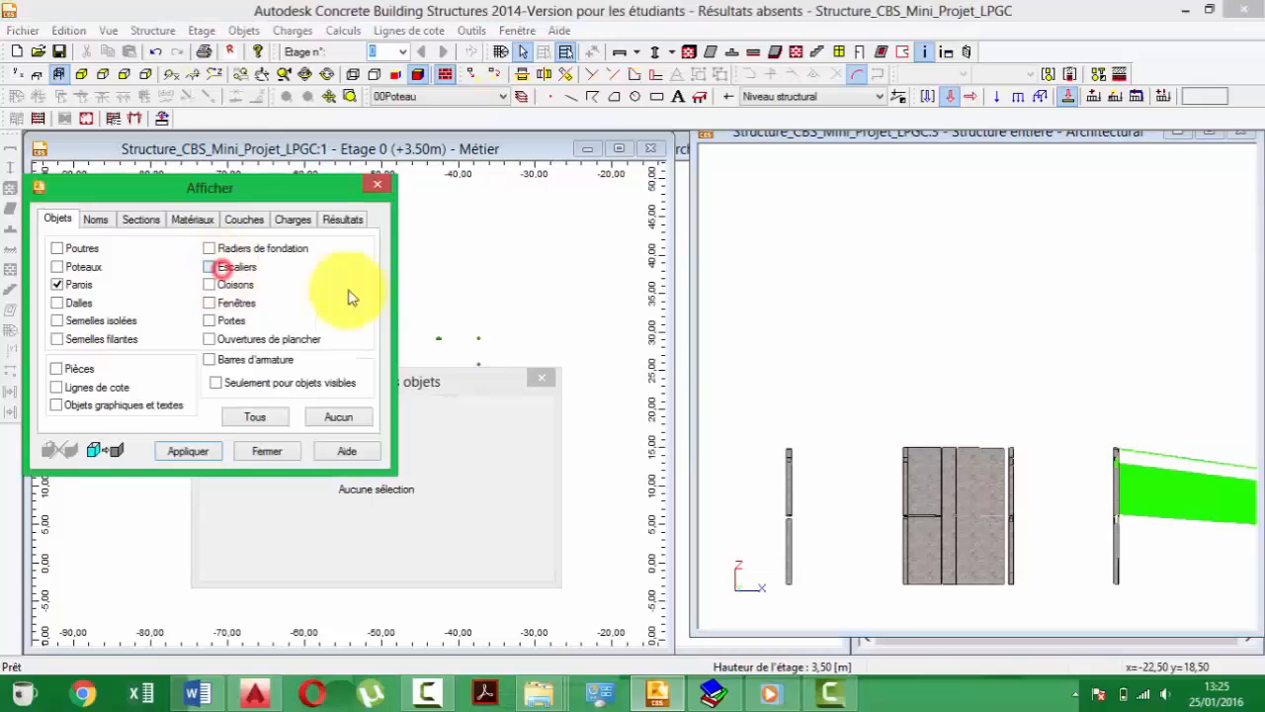
left_click(1048, 504)
left_click(749, 433)
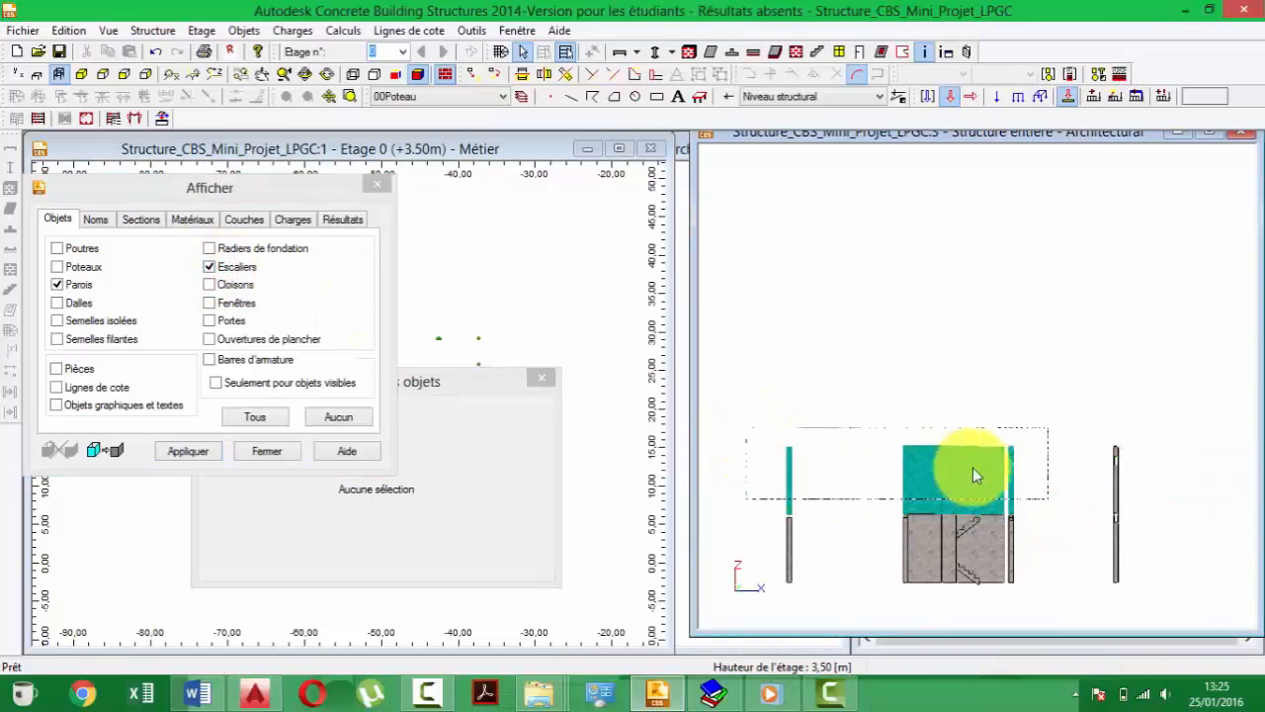
left_click(1162, 495)
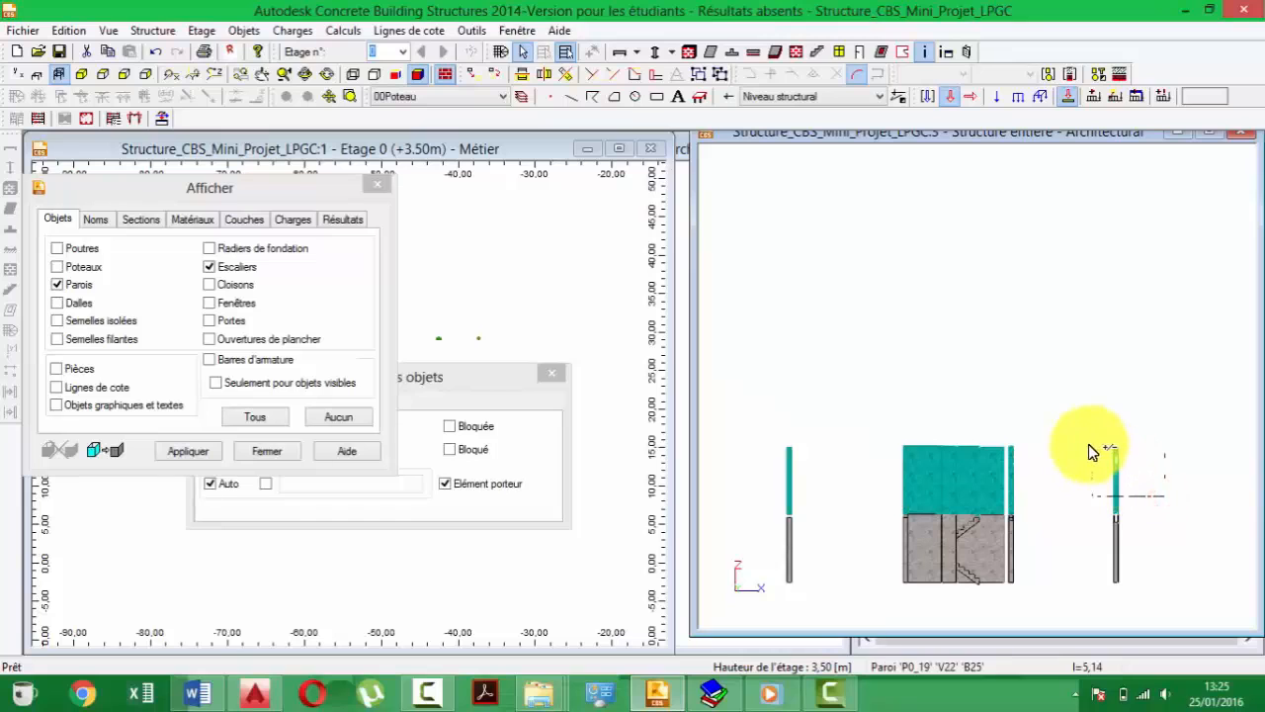
middle_click_drag(997, 423, 969, 452)
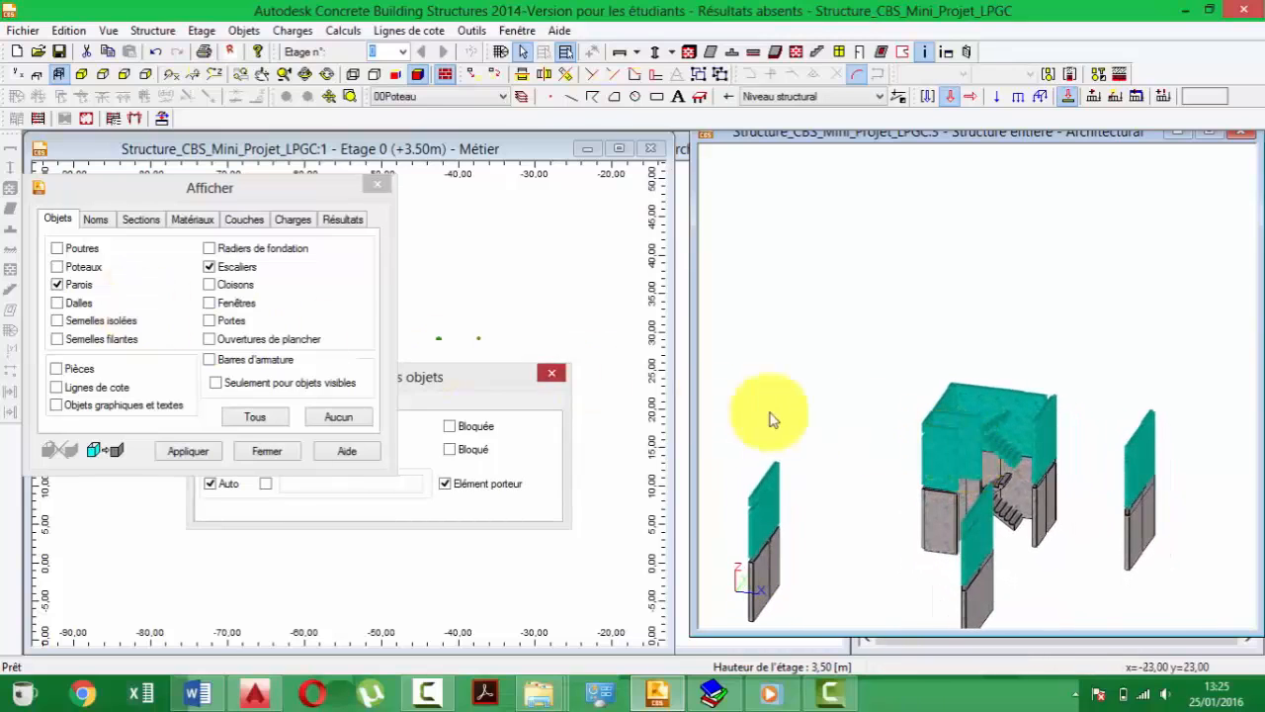
middle_click_drag(872, 405, 883, 381)
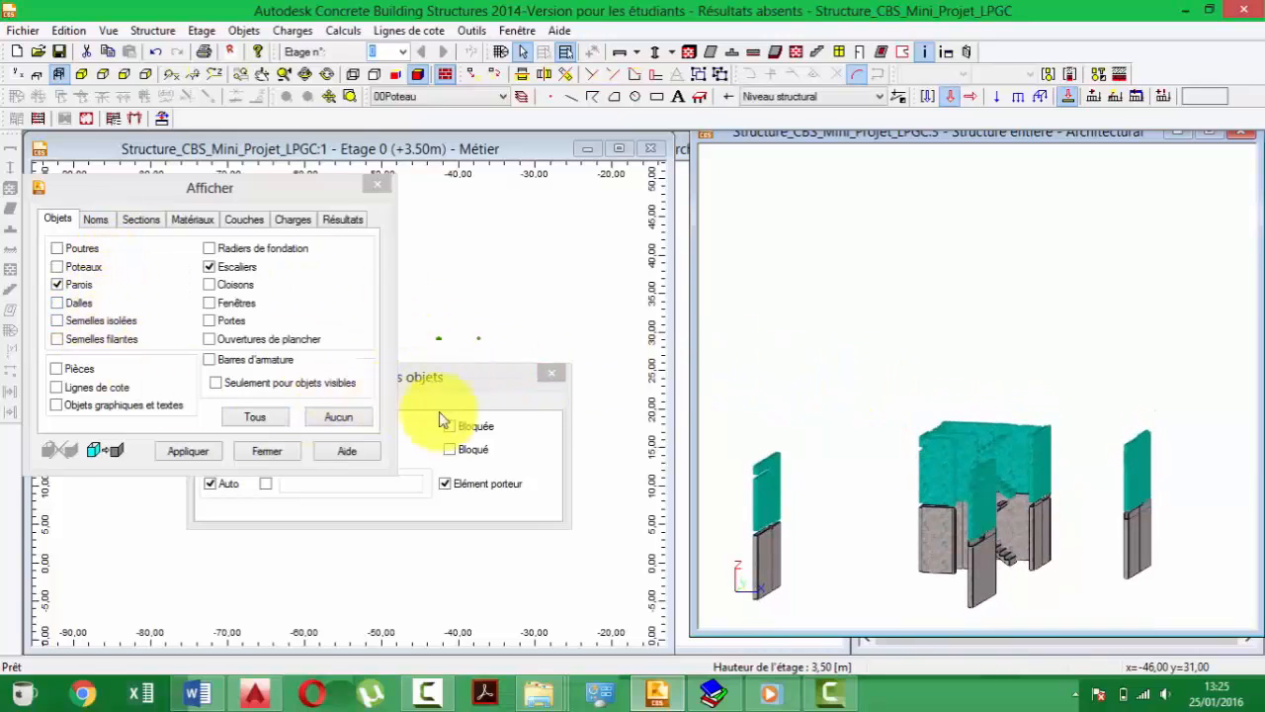
left_click(424, 377)
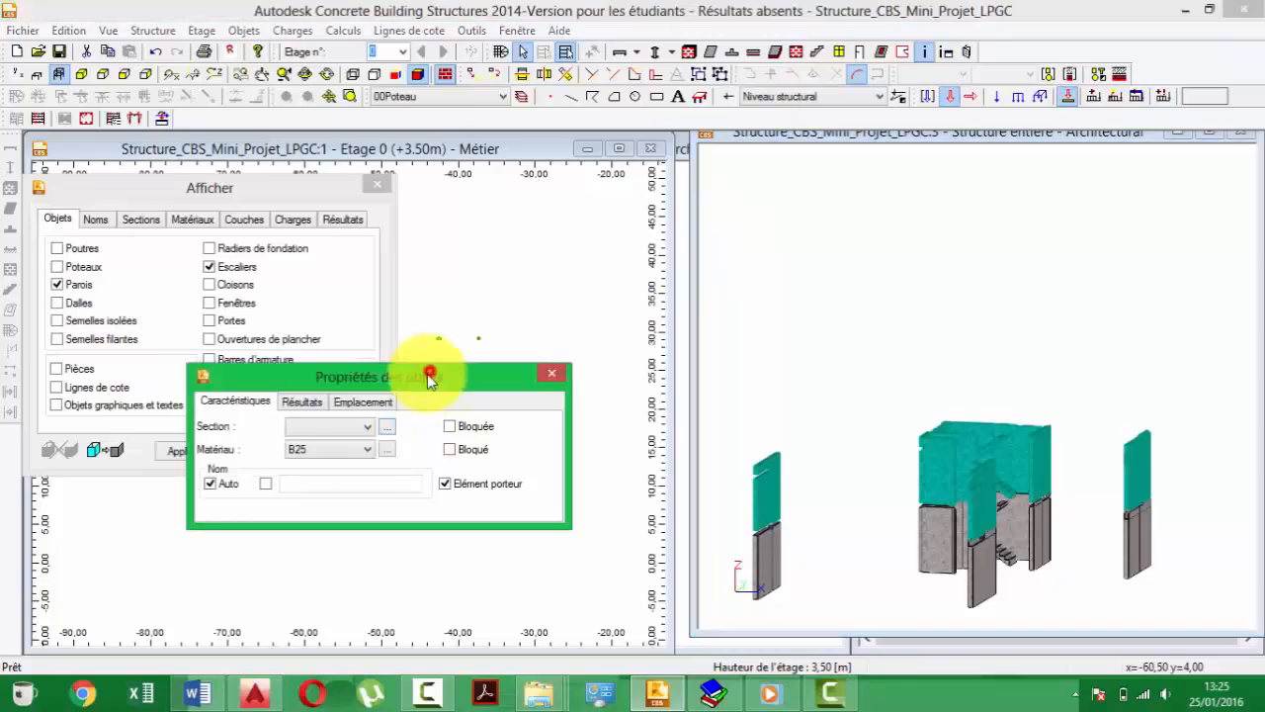
left_click(361, 403)
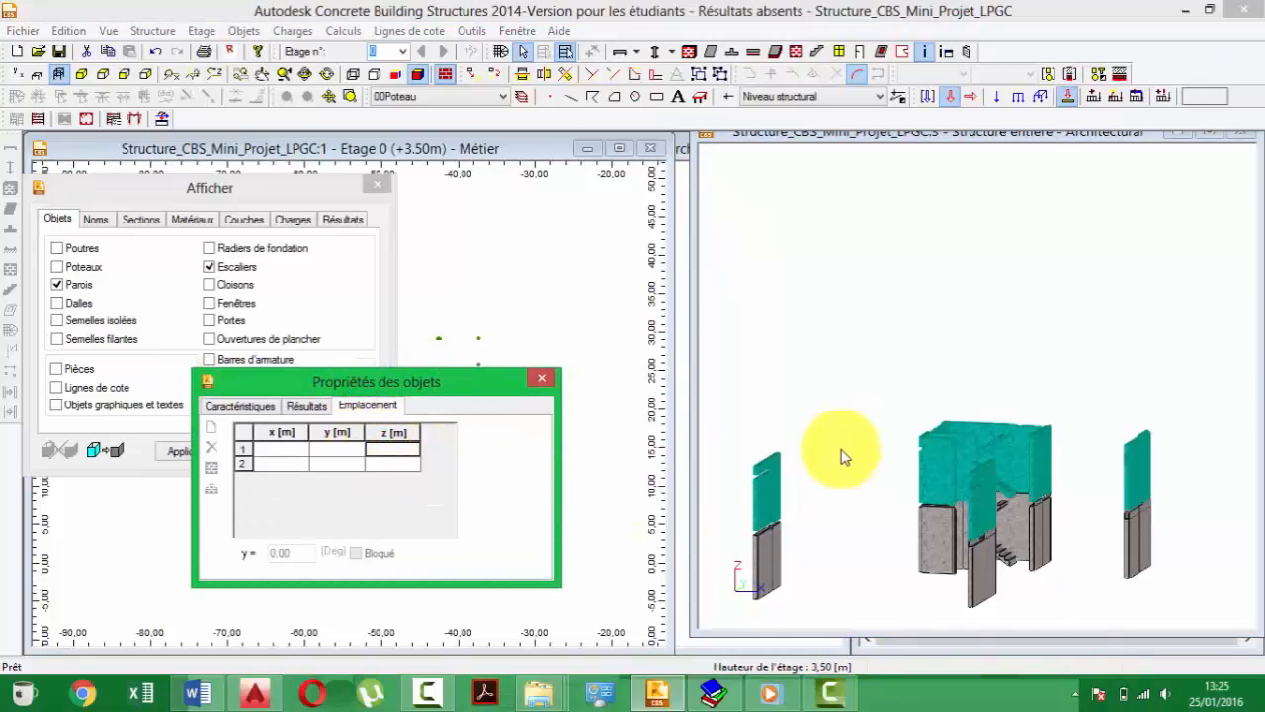
left_click(1081, 382)
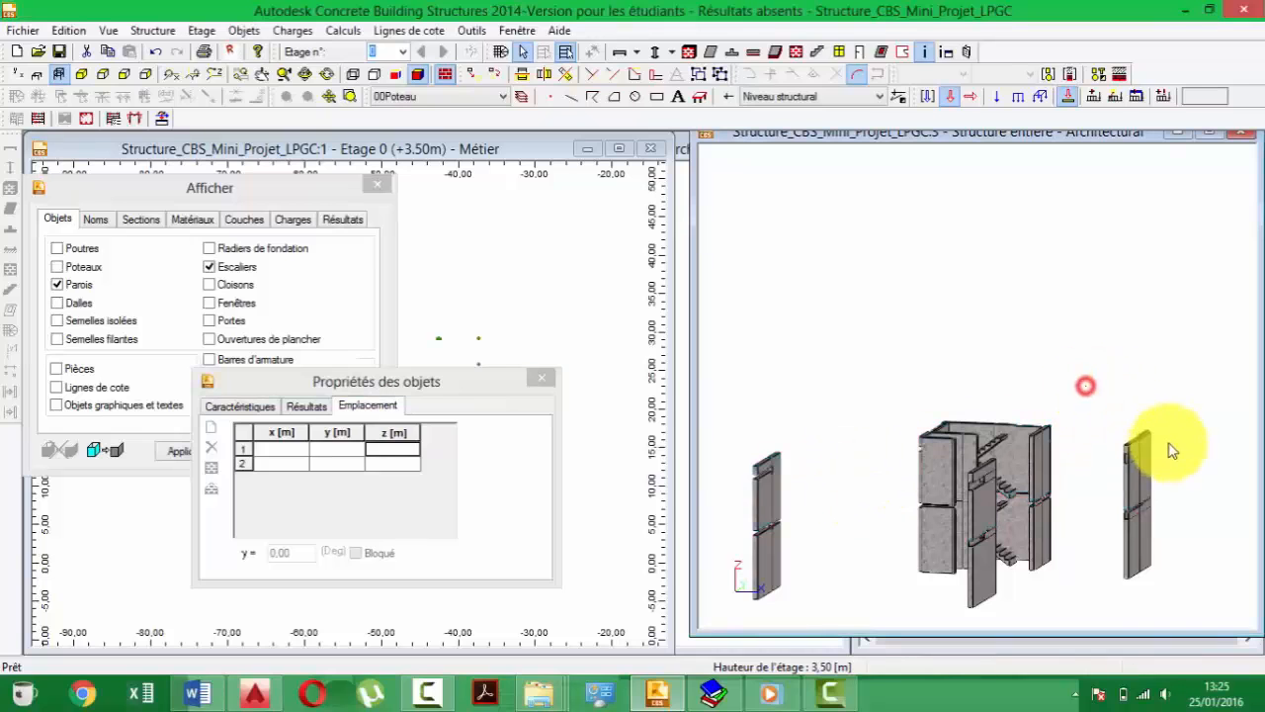
- Hide the stairs (Escaliers) and select only the upper storey walls in the front elevation
left_click(124, 76)
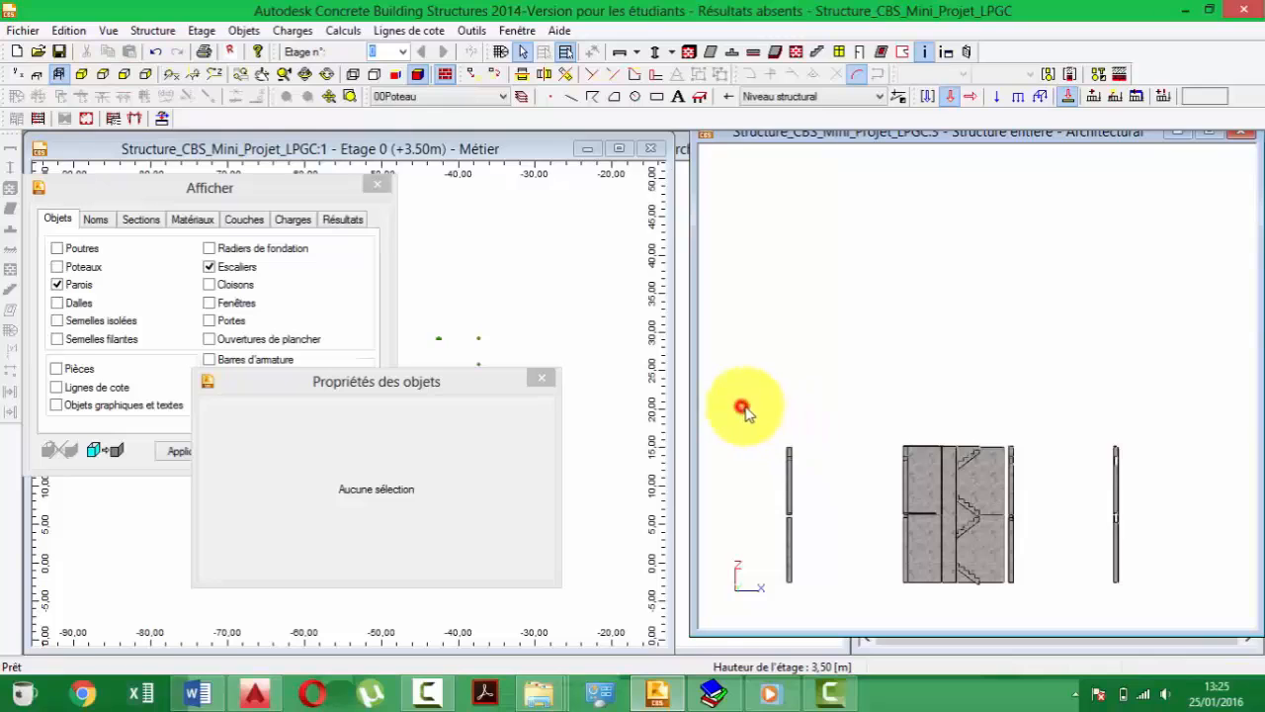
left_click(209, 267)
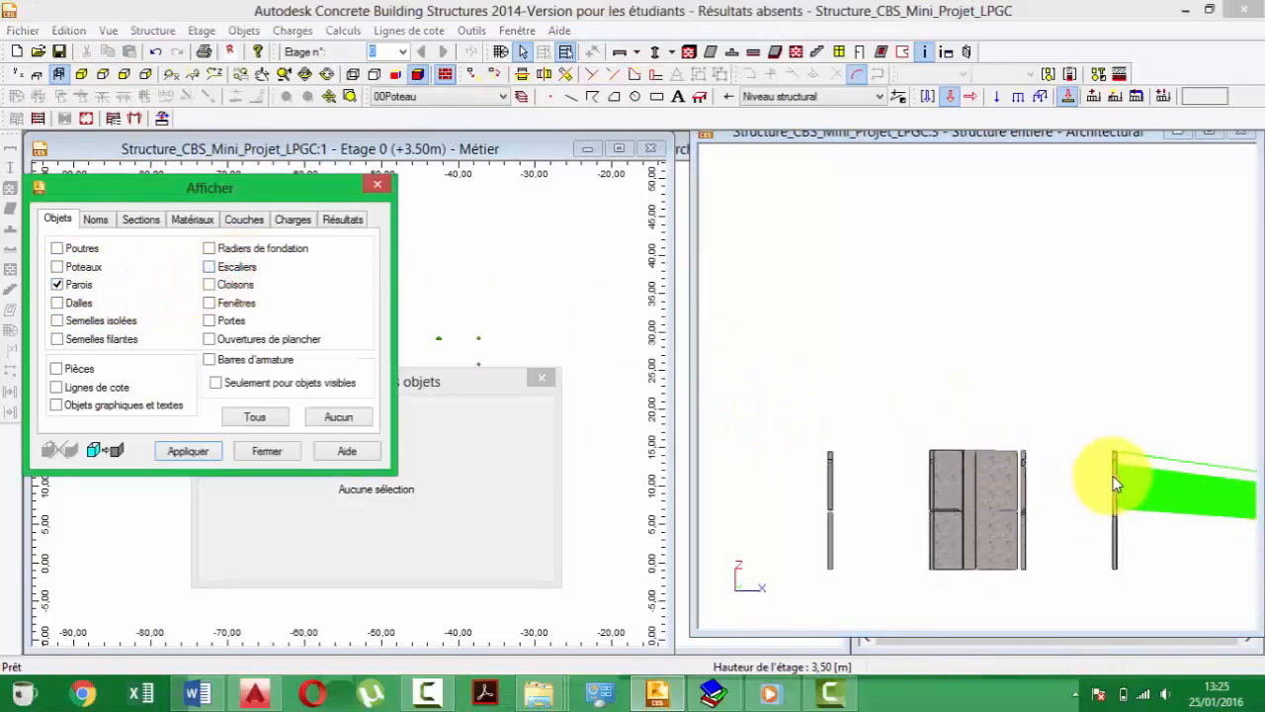
scroll(1114, 477, "down", 1)
middle_click_drag(1113, 477, 1064, 437)
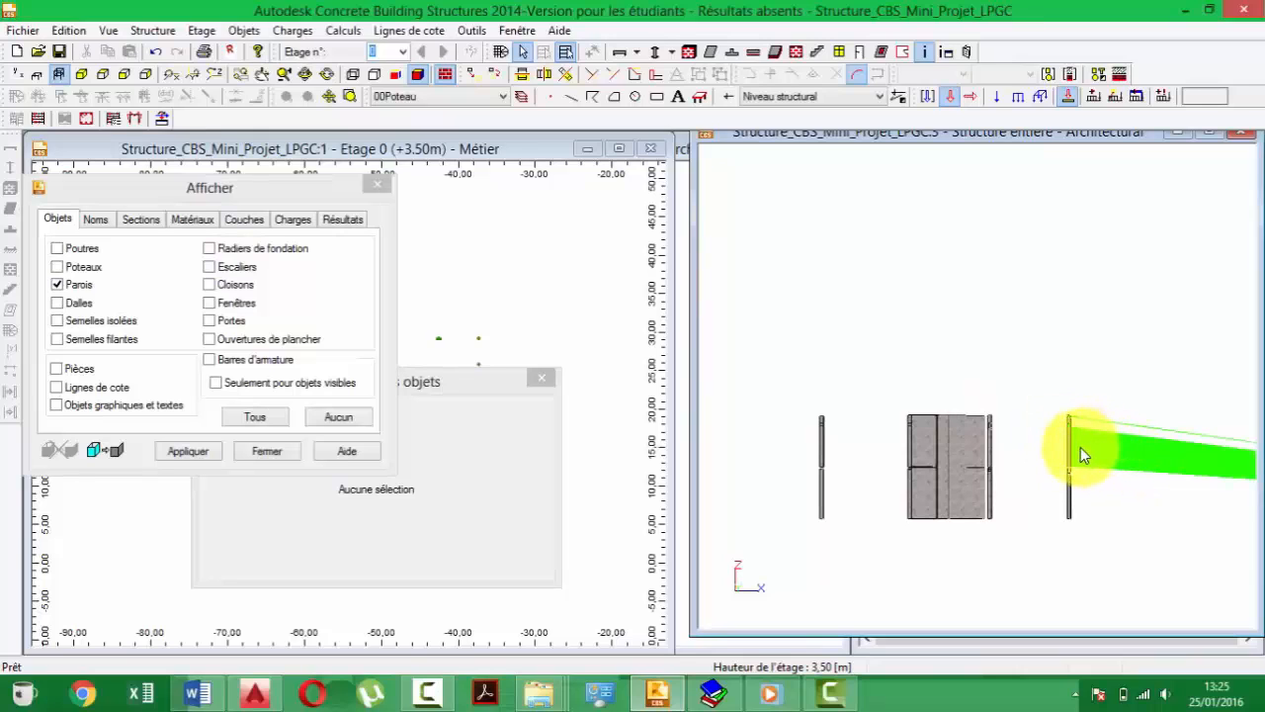
left_click_drag(1105, 444, 768, 390)
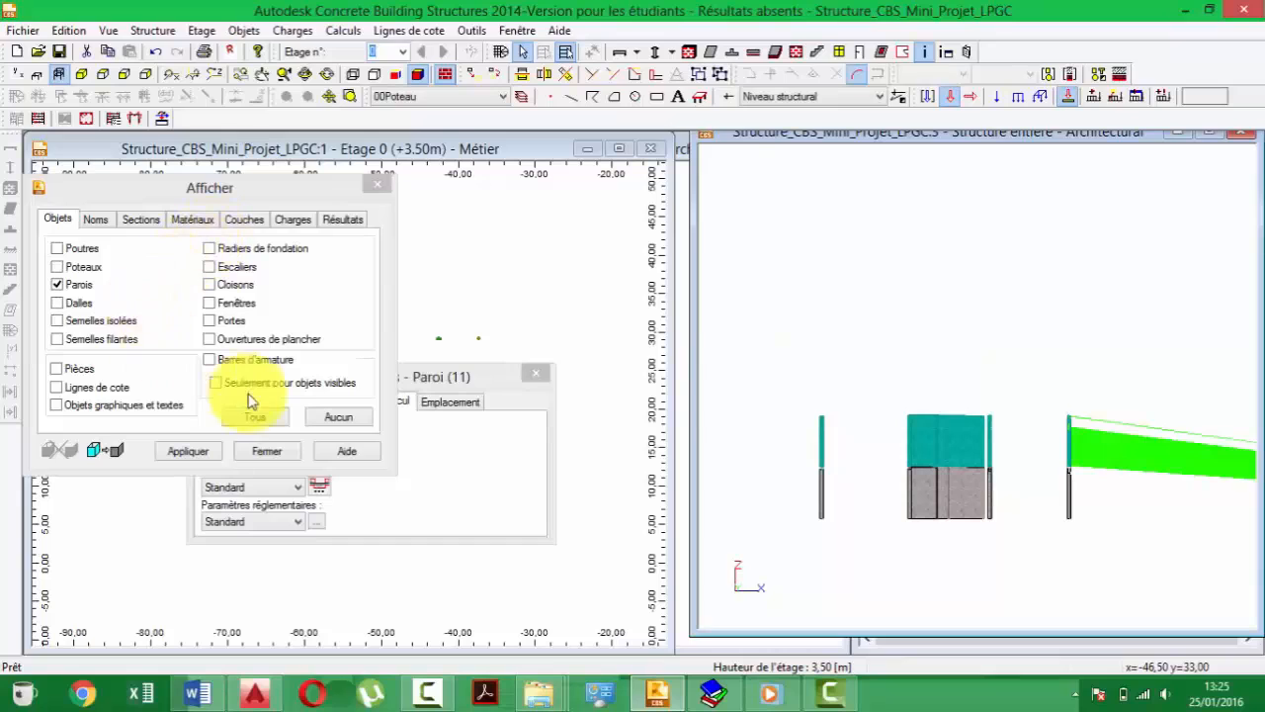
- Set the point 2 z coordinate of the selected upper storey walls to 6.50 m and check them in 3D
left_click(480, 384)
left_click(458, 406)
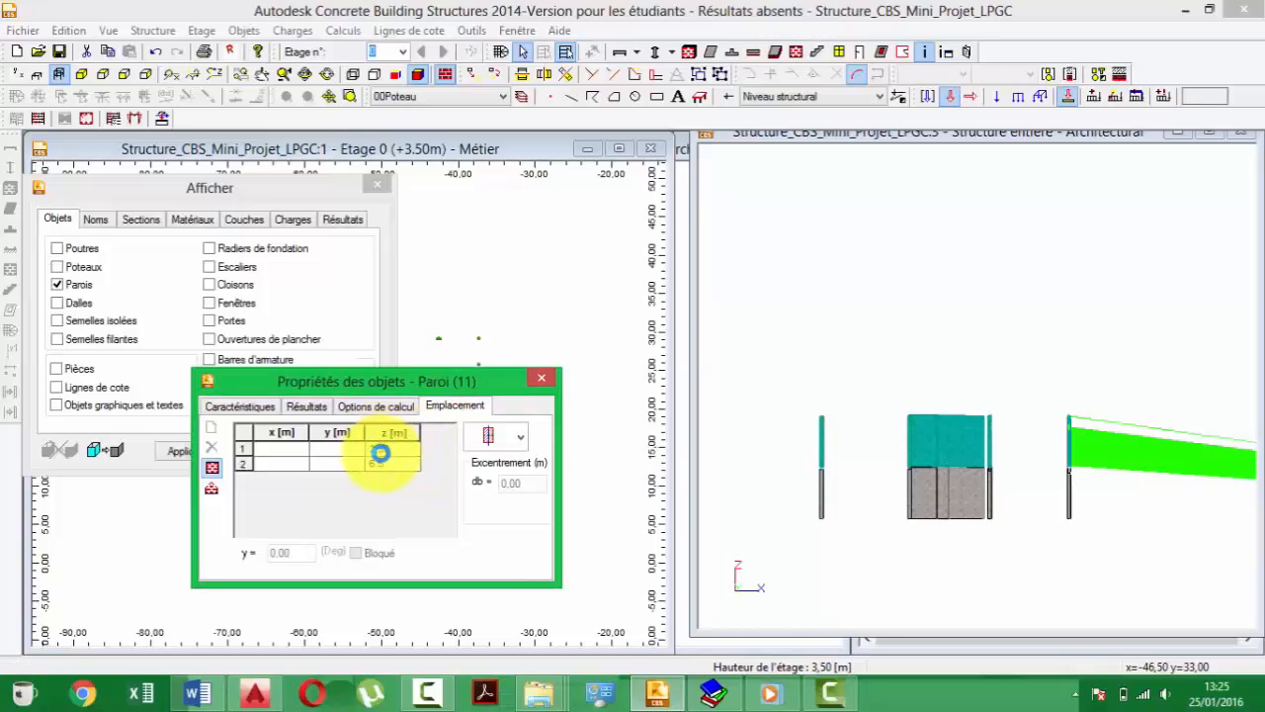
left_click(380, 454)
left_click(946, 435)
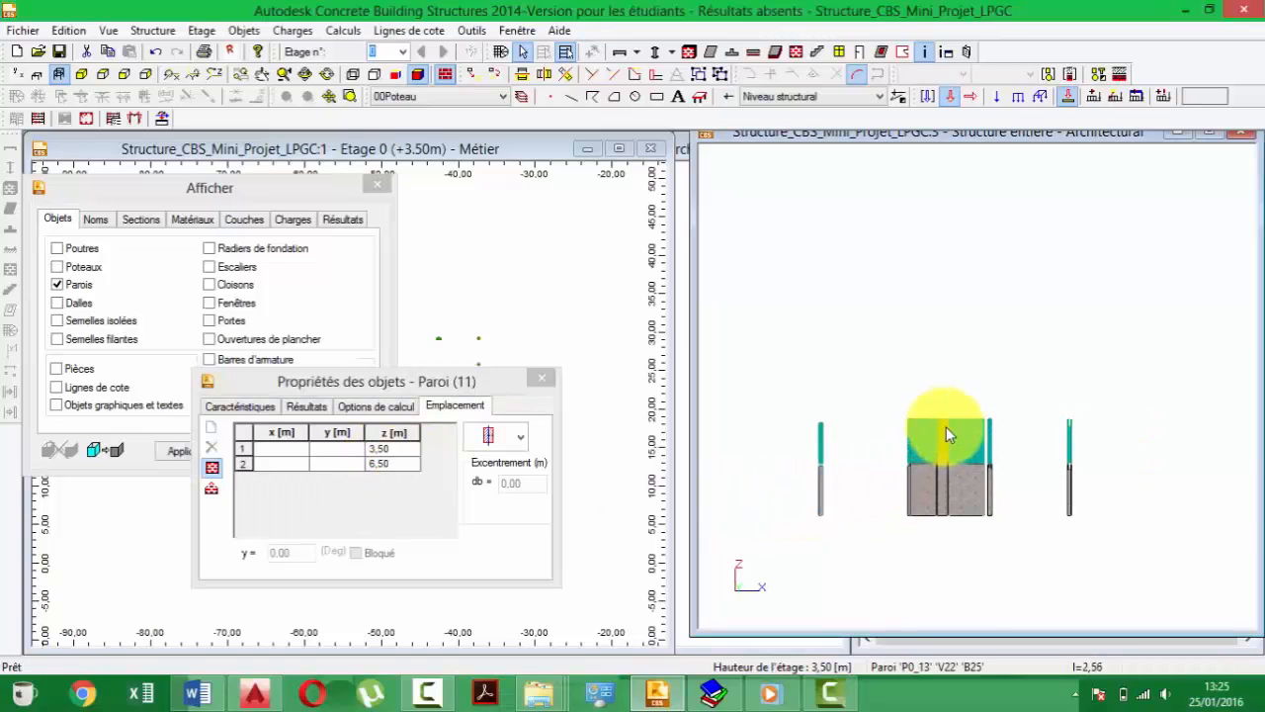
scroll(945, 430, "up", 3)
middle_click_drag(938, 416, 899, 449, "shift")
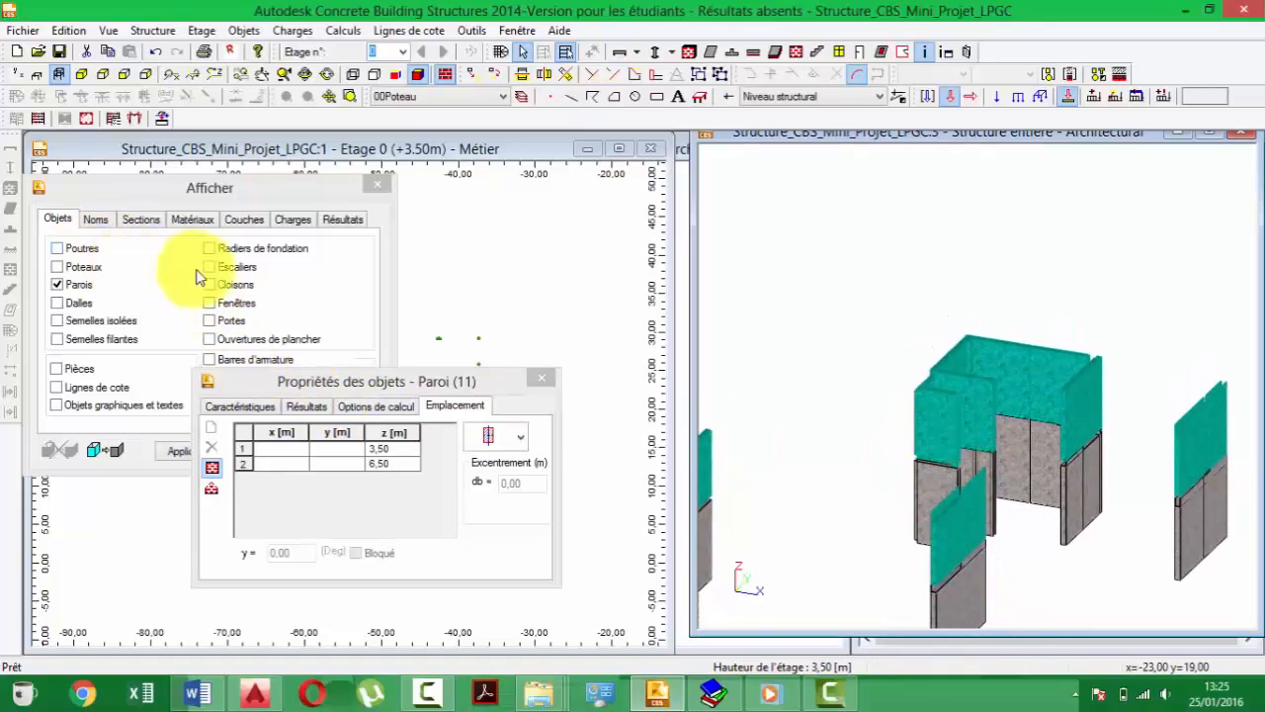
- Display the stairs (Escaliers) and hide the walls (Parois) so that only the stair flights are shown
left_click(238, 272)
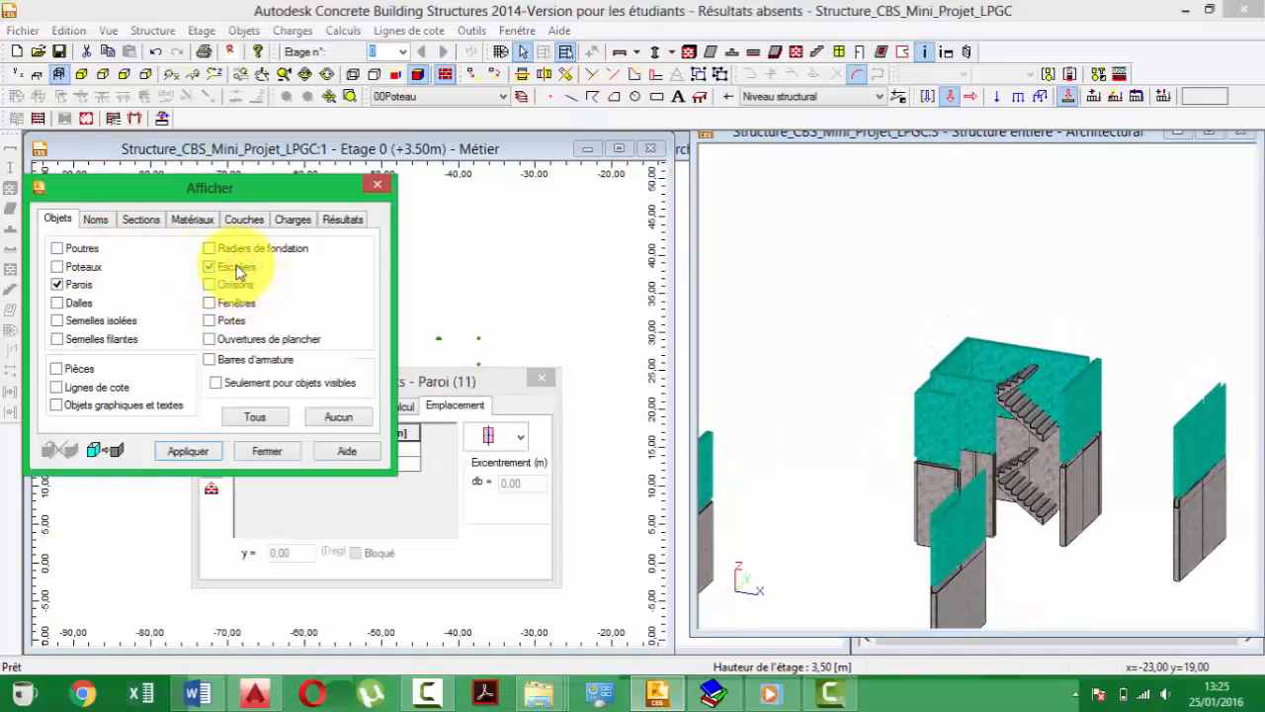
left_click(59, 285)
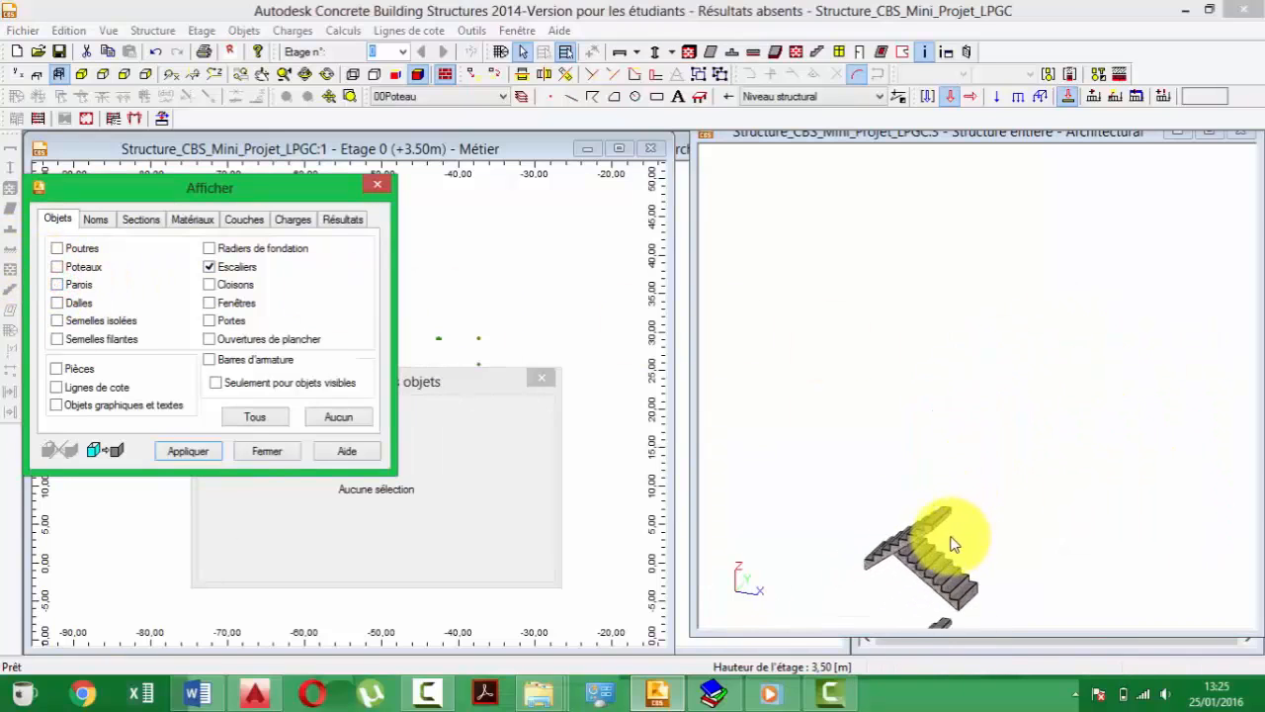
scroll(951, 537, "down", 2)
middle_click_drag(951, 537, 981, 433)
middle_click_drag(955, 492, 978, 475, "shift")
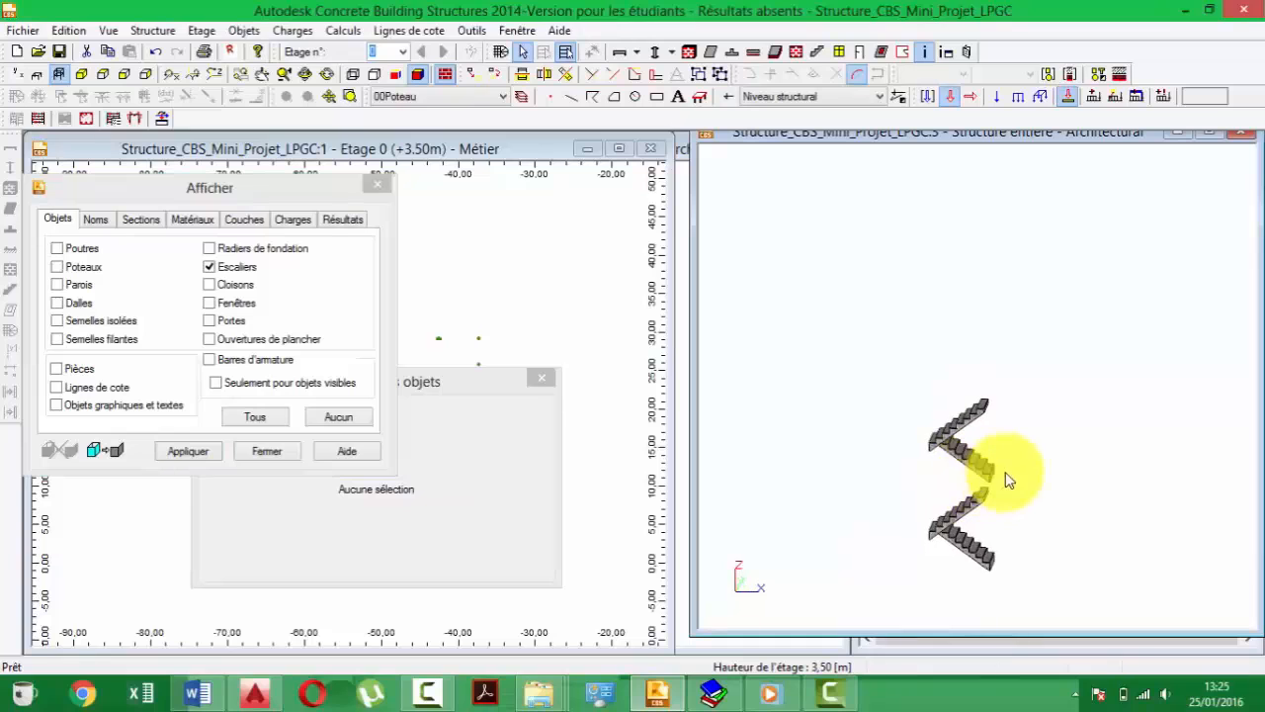
left_click_drag(1009, 481, 927, 398)
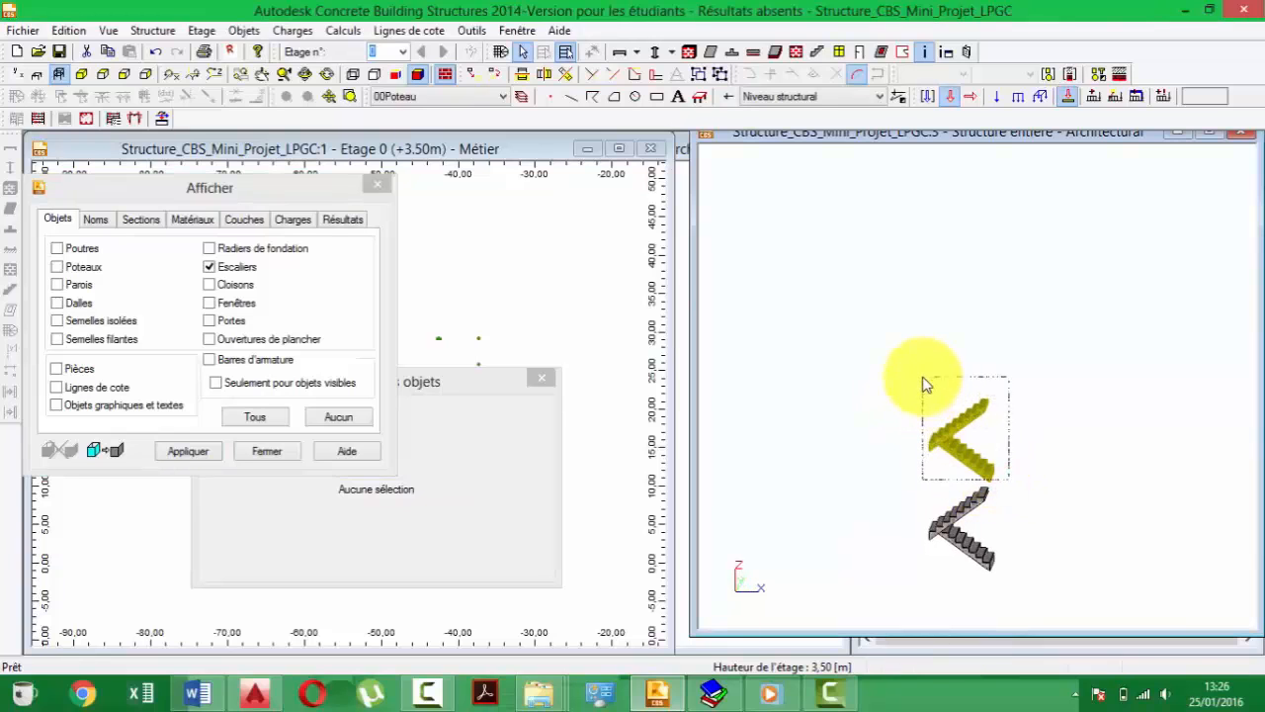
left_click(372, 418)
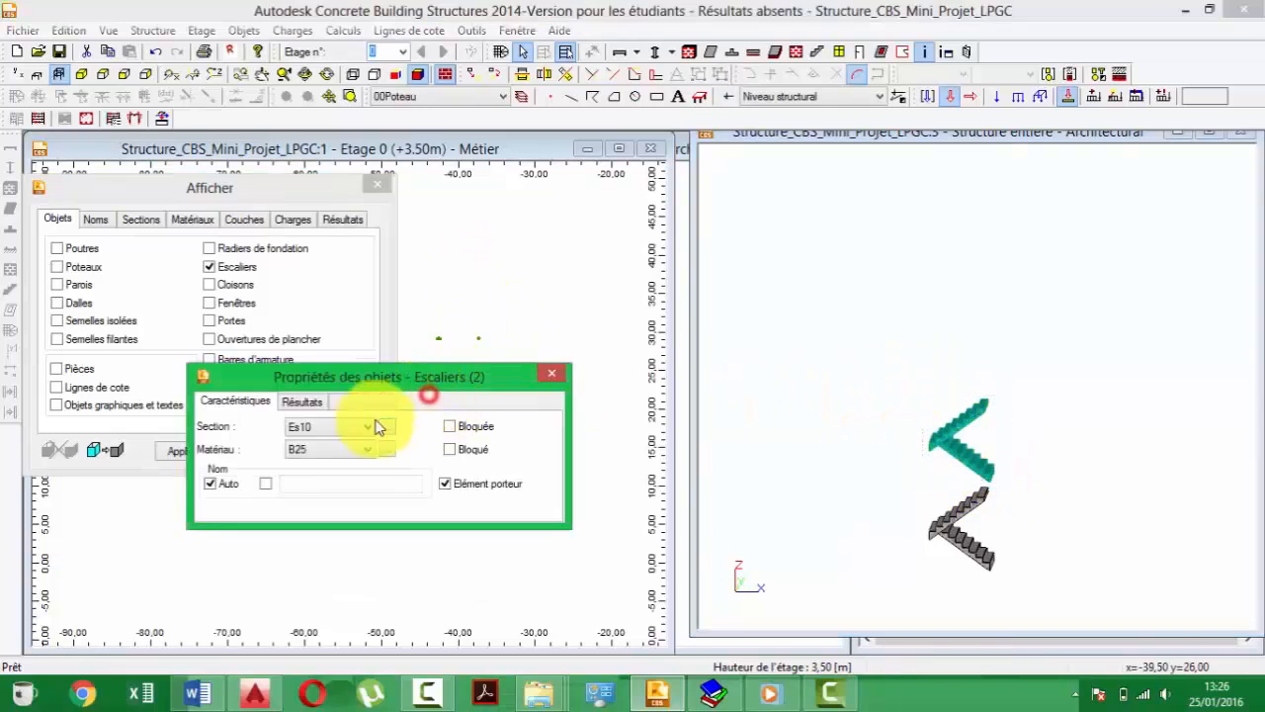
left_click(1067, 405)
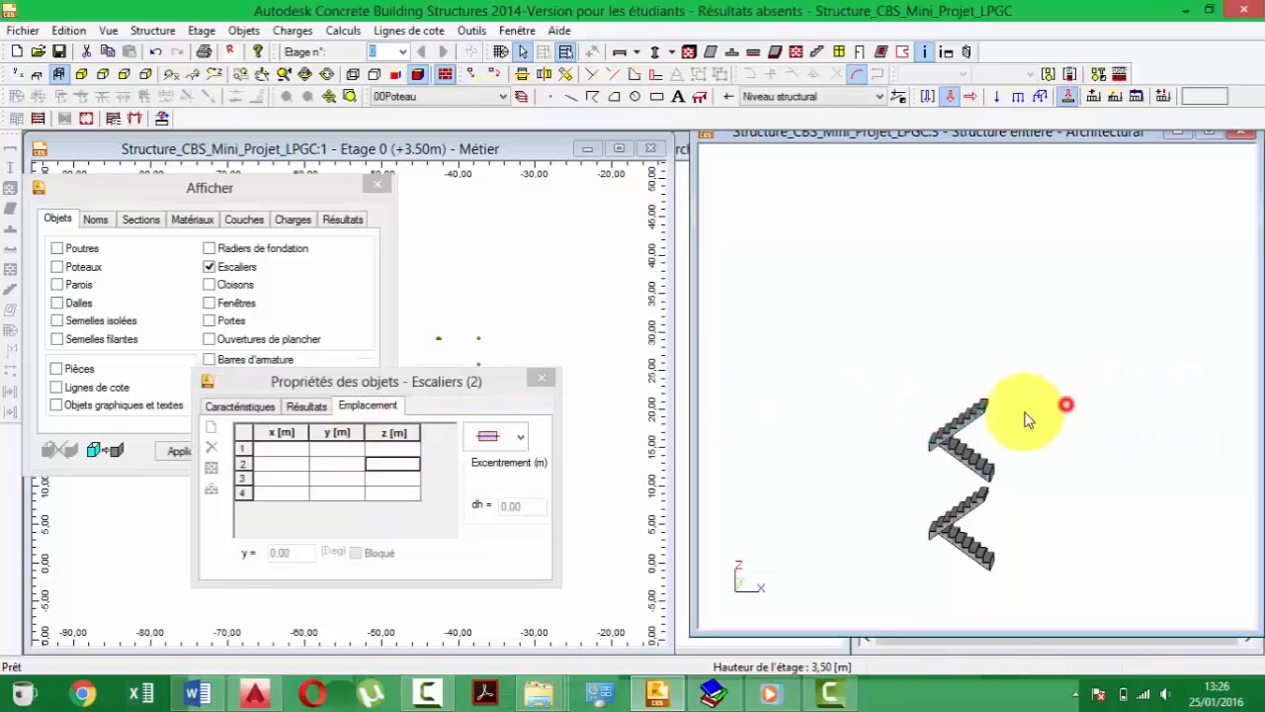
- Select only the topmost stair flight and set the z coordinates of its points 2 and 3 to 6.50 m
left_click(1006, 423)
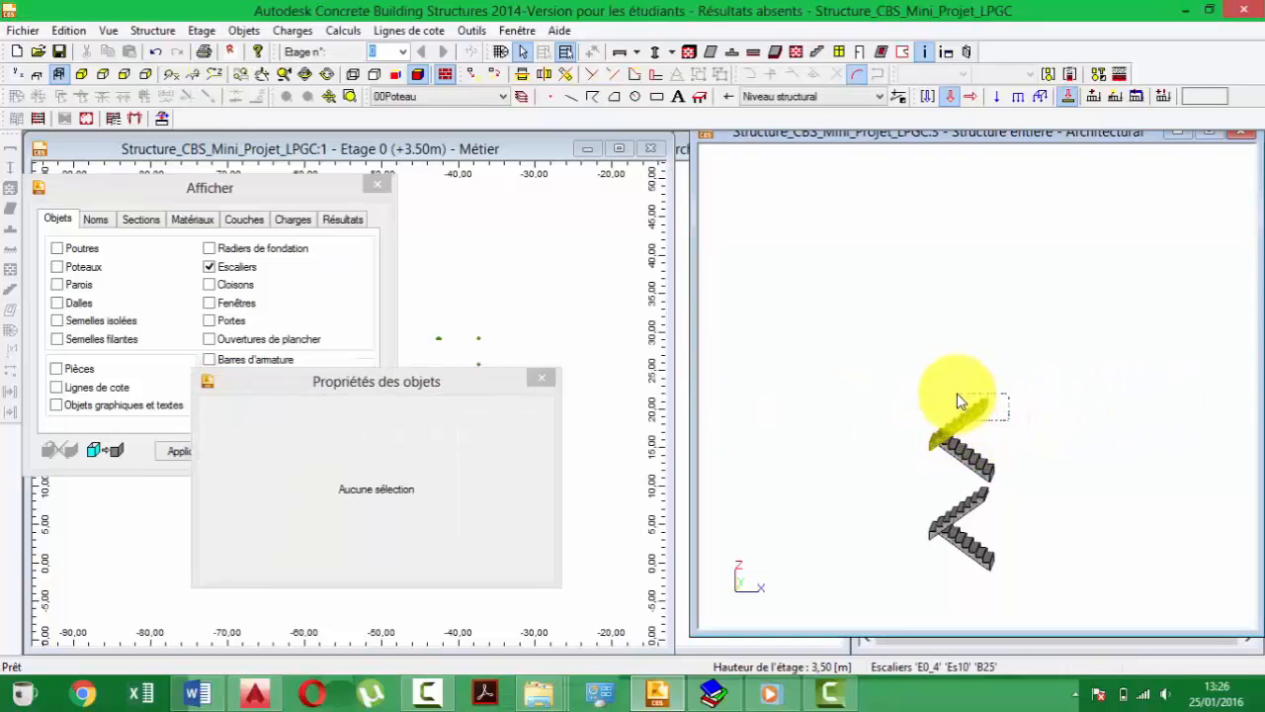
left_click(955, 404)
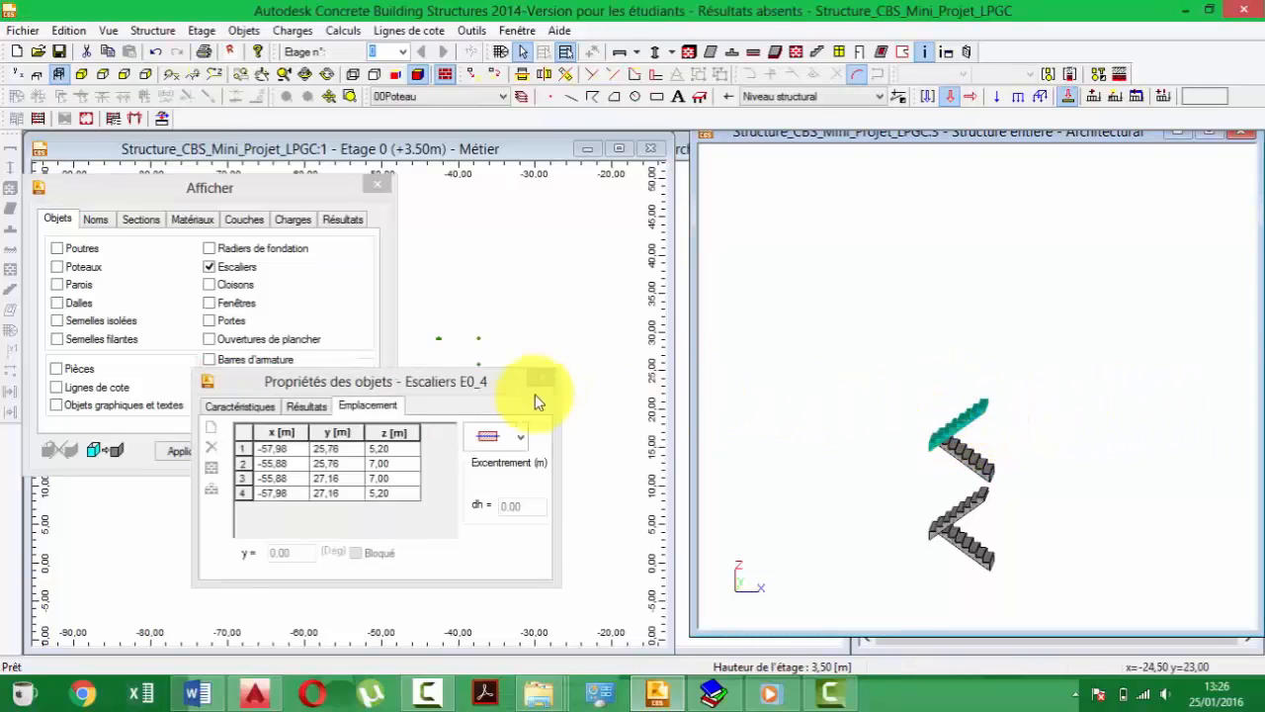
left_click(388, 463)
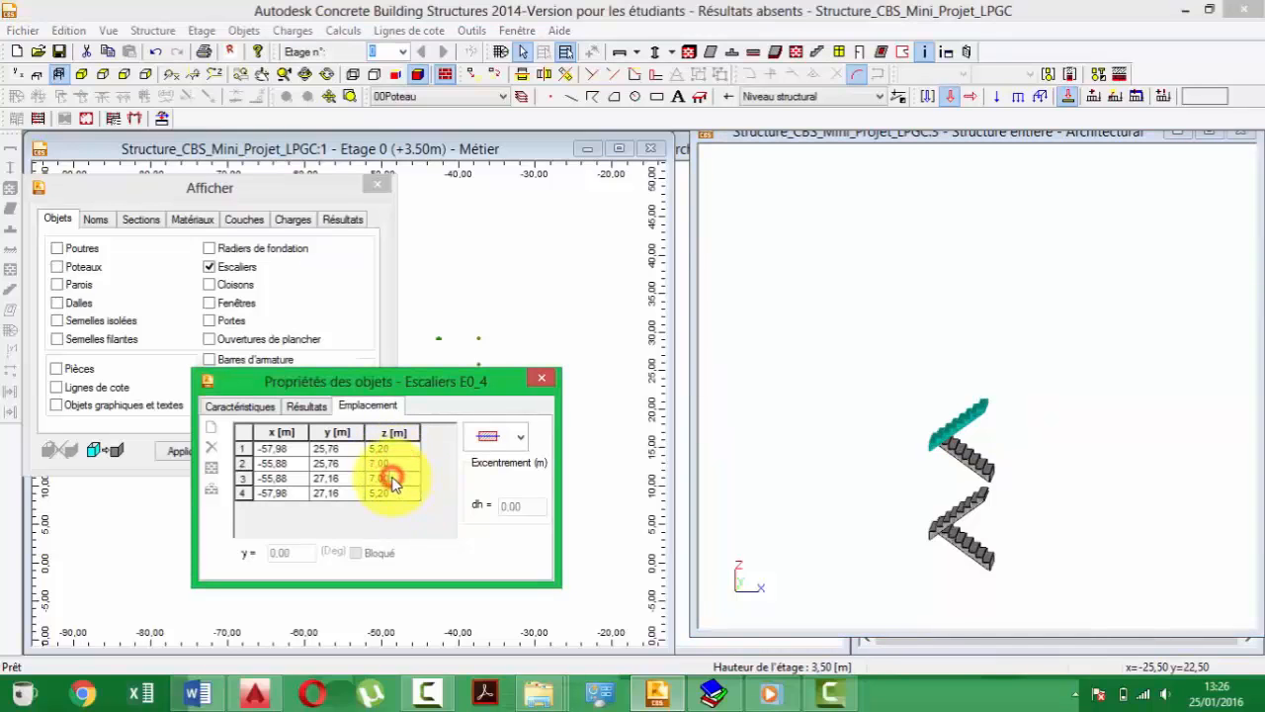
left_click(392, 477)
type("8")
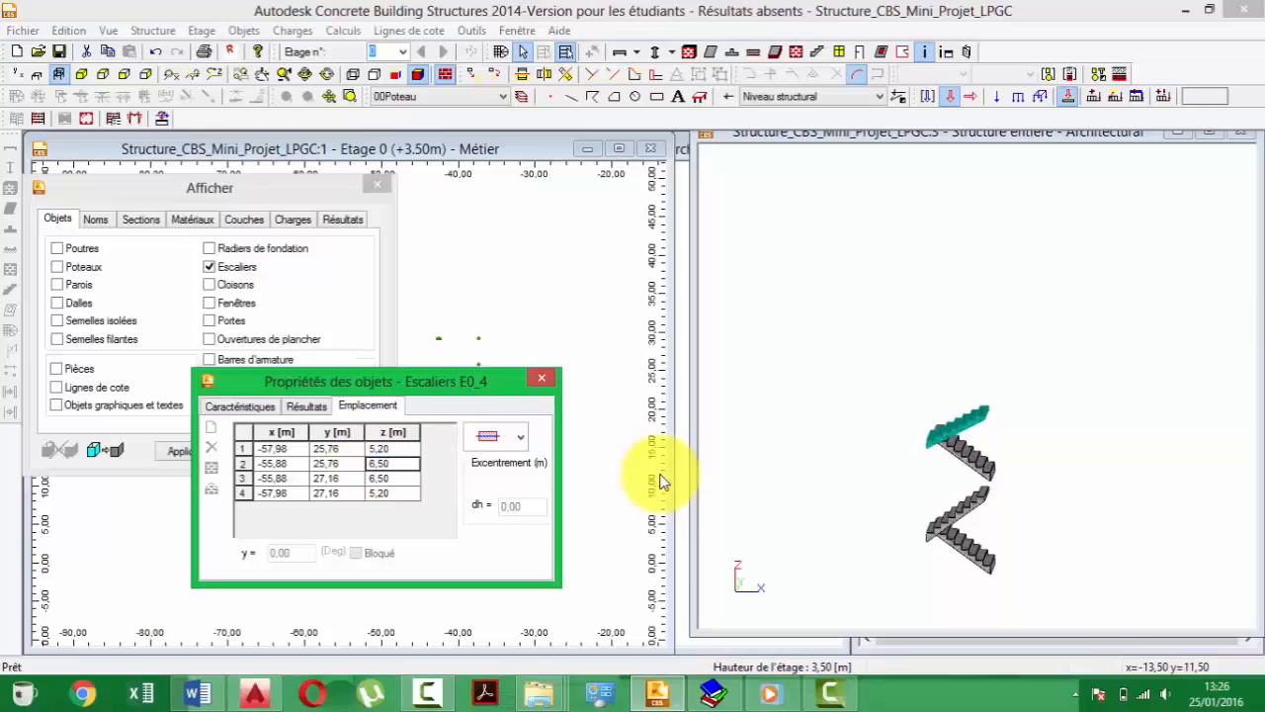
left_click(914, 391)
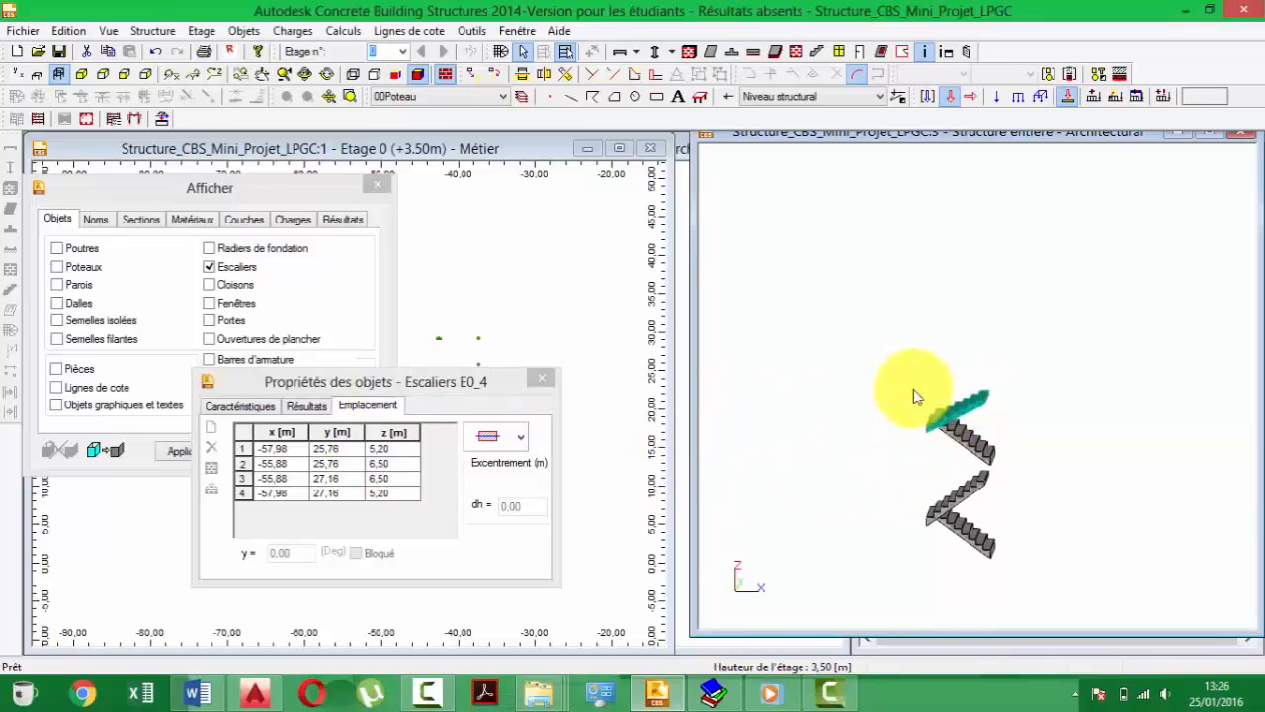
- Hide the stairs, display only the slabs (Dalles), and examine the selected upper slabs and landing from the side
left_click(212, 266)
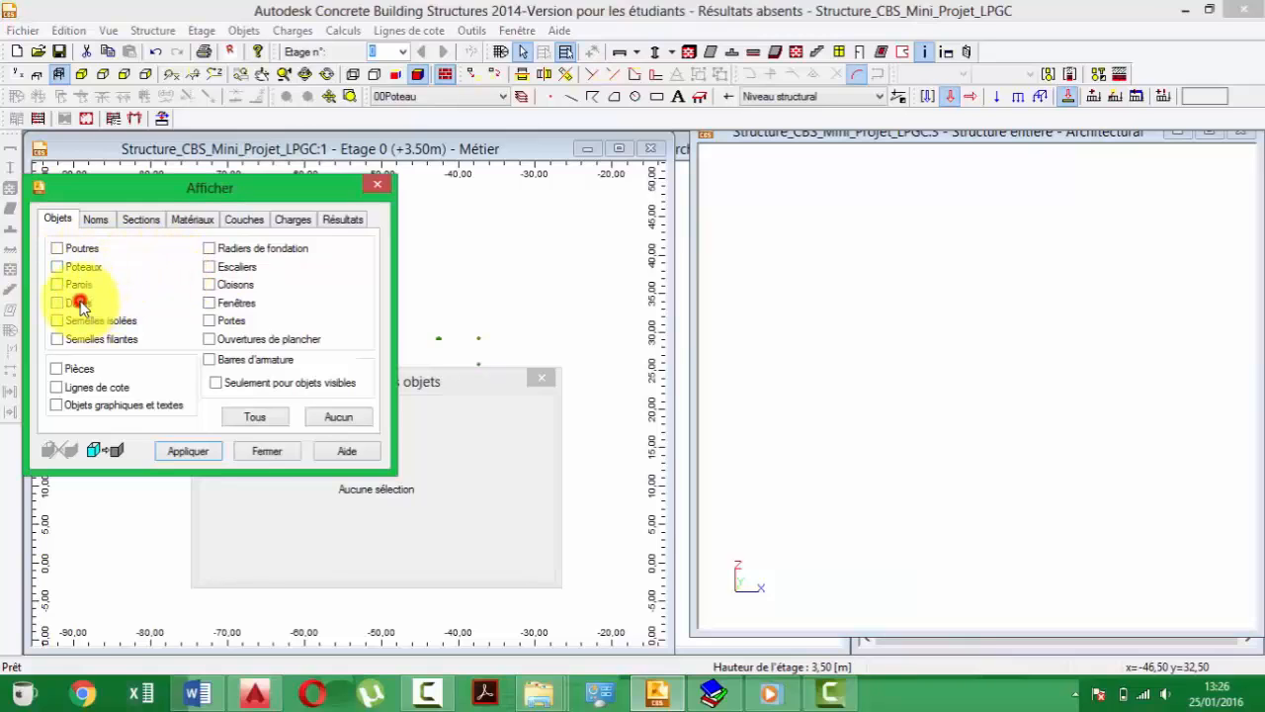
left_click(80, 302)
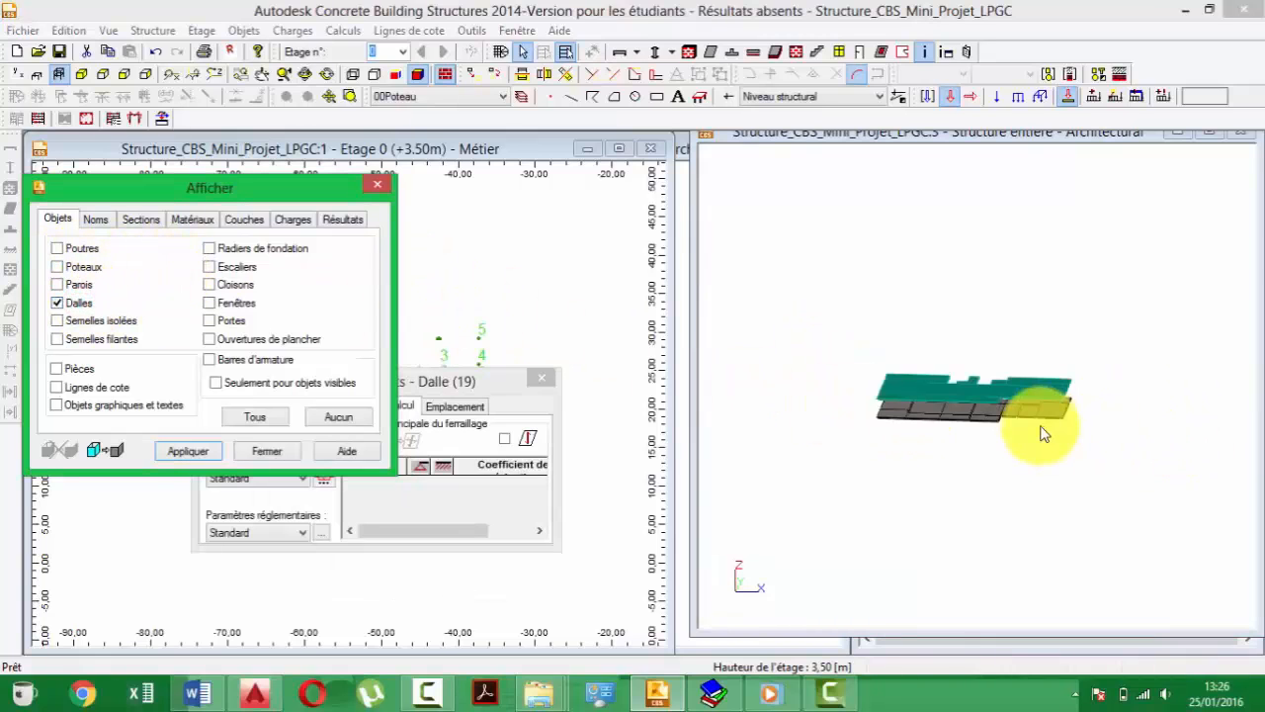
left_click(1025, 405)
scroll(990, 390, "up", 3)
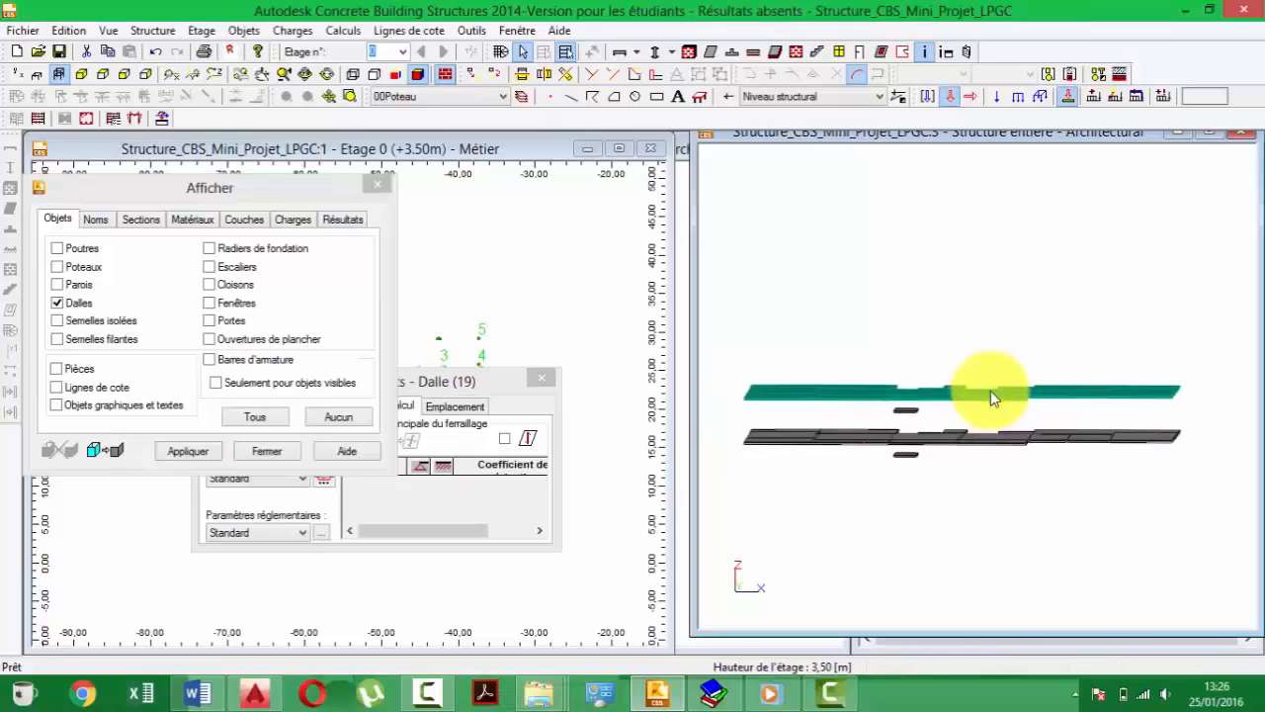
scroll(969, 406, "down", 2)
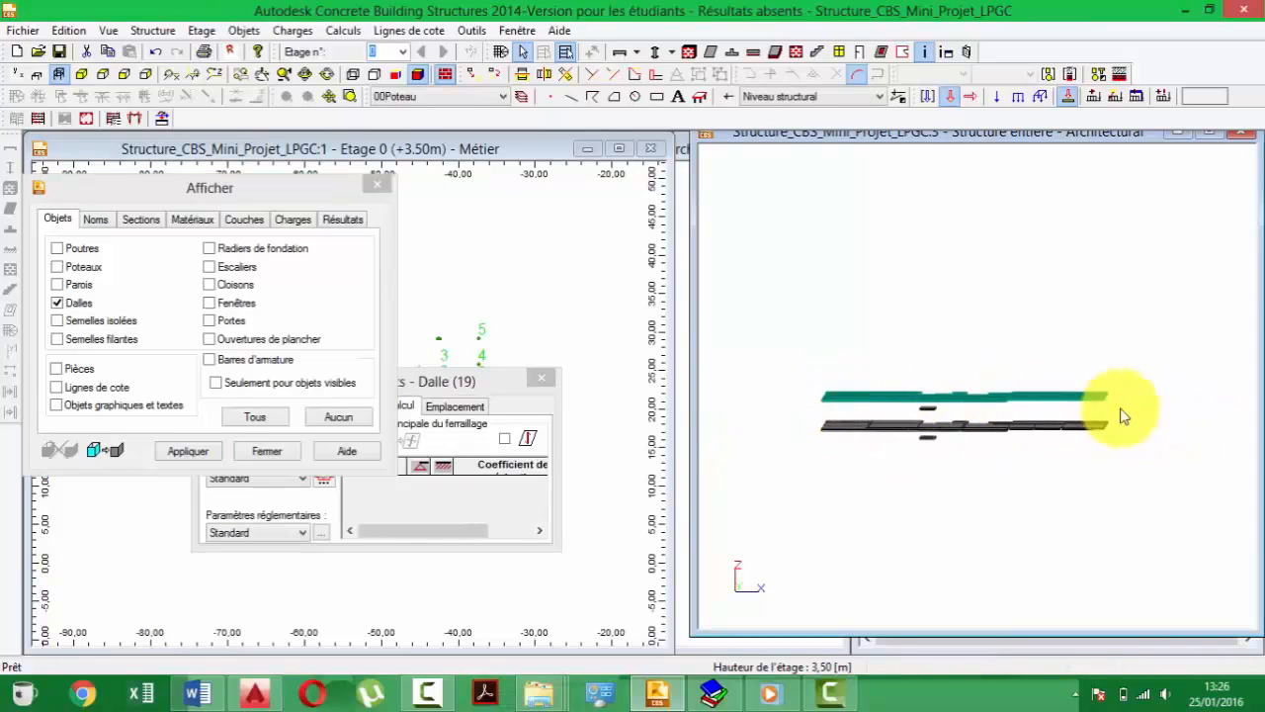
scroll(1015, 415, "up", 3)
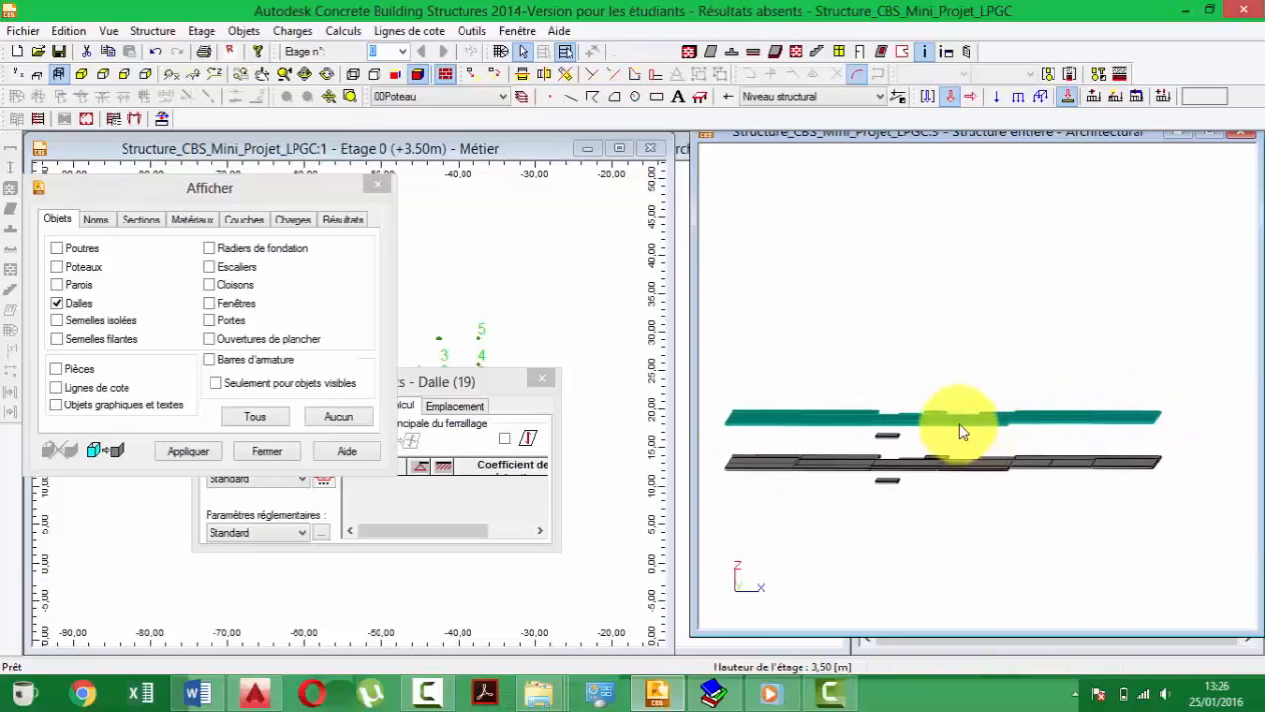
left_click(1088, 372)
left_click(1162, 435)
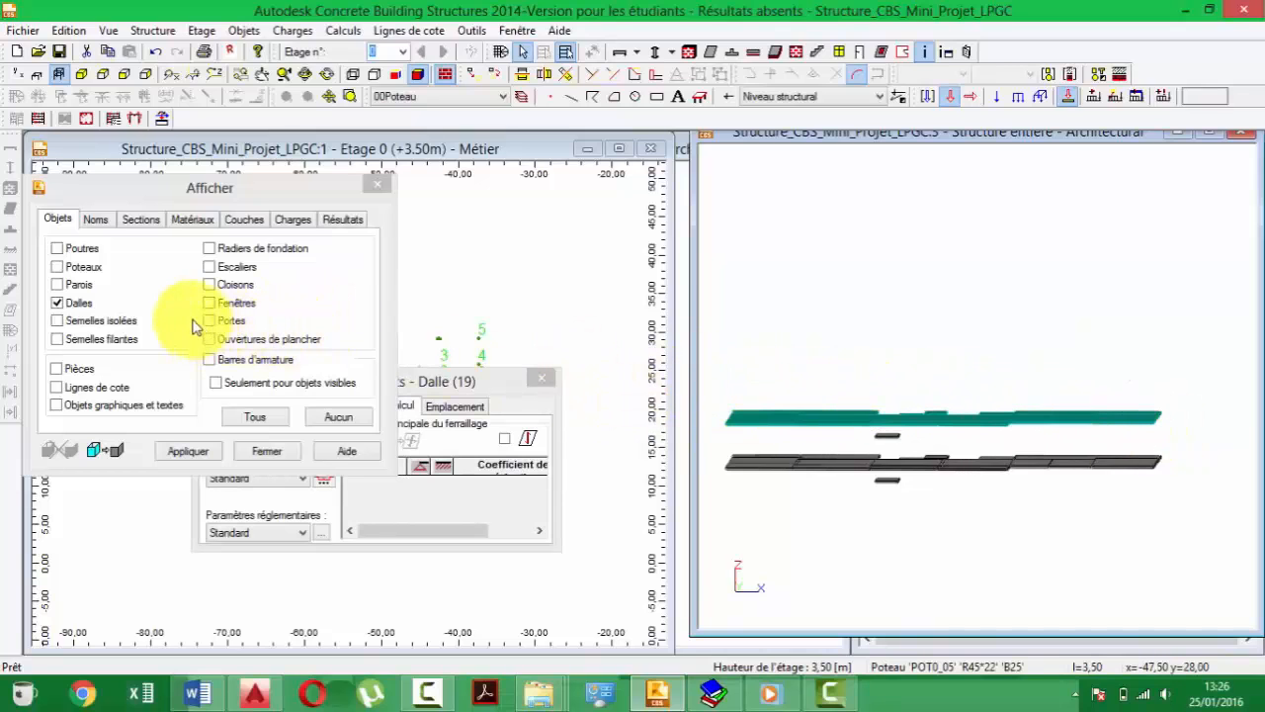
- Try to set the point 1 z coordinate of the selected upper storey slabs to 6.5 m
left_click(449, 386)
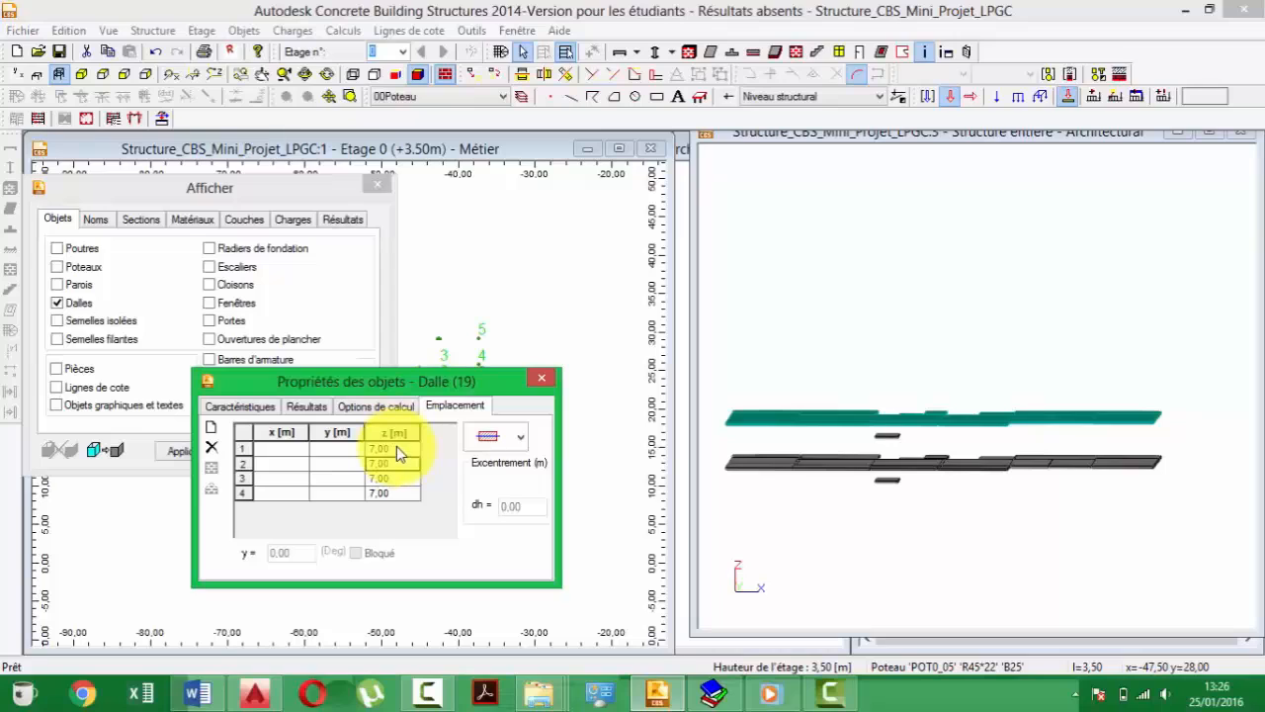
type(".5")
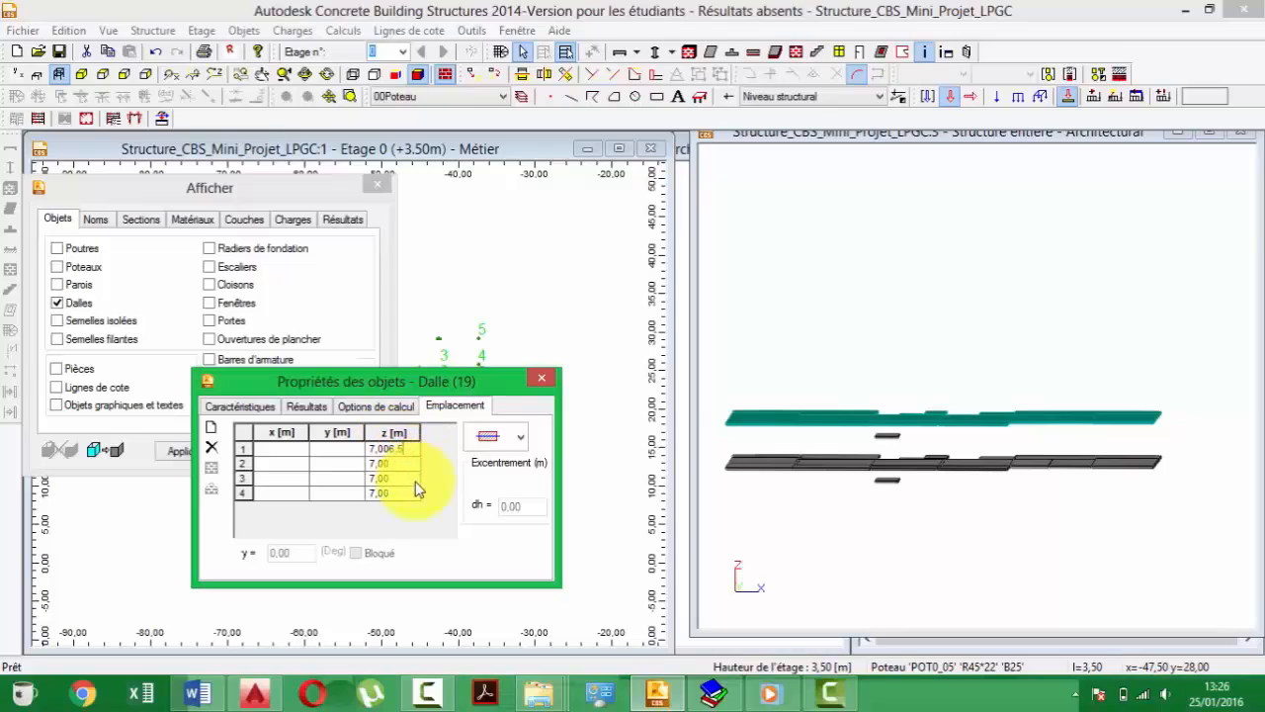
left_click(395, 482)
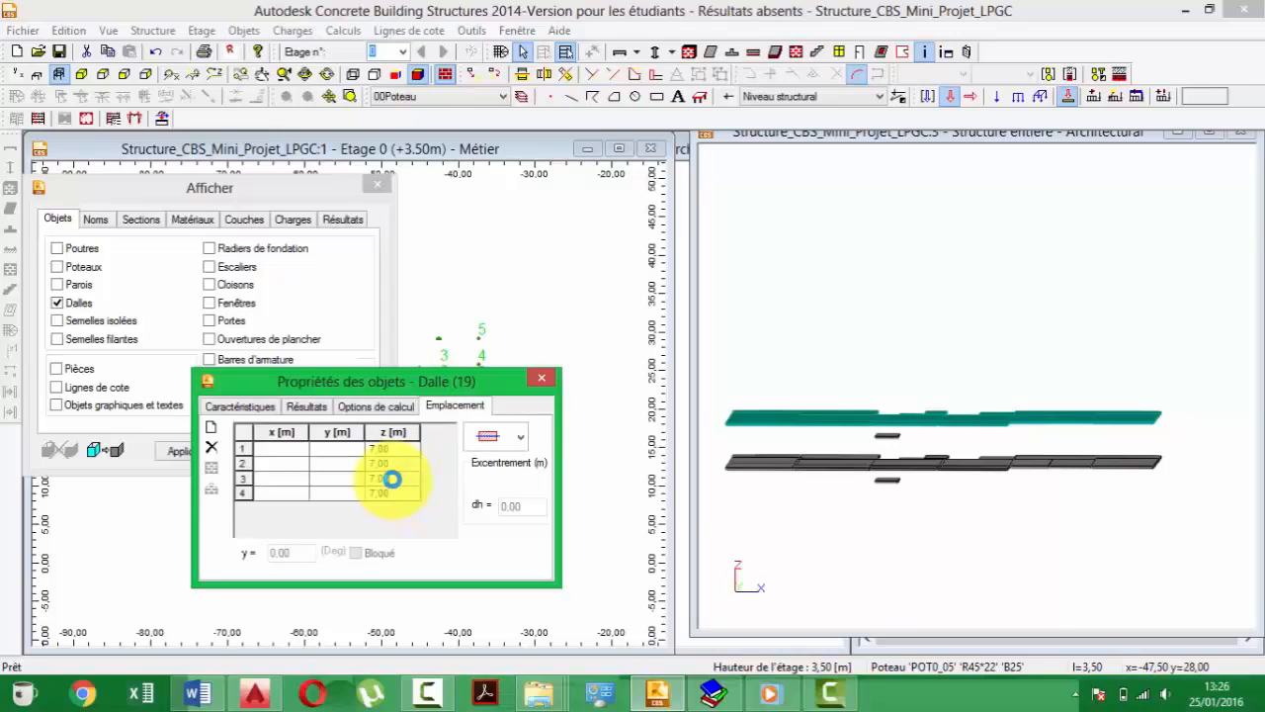
left_click(407, 452)
type("6")
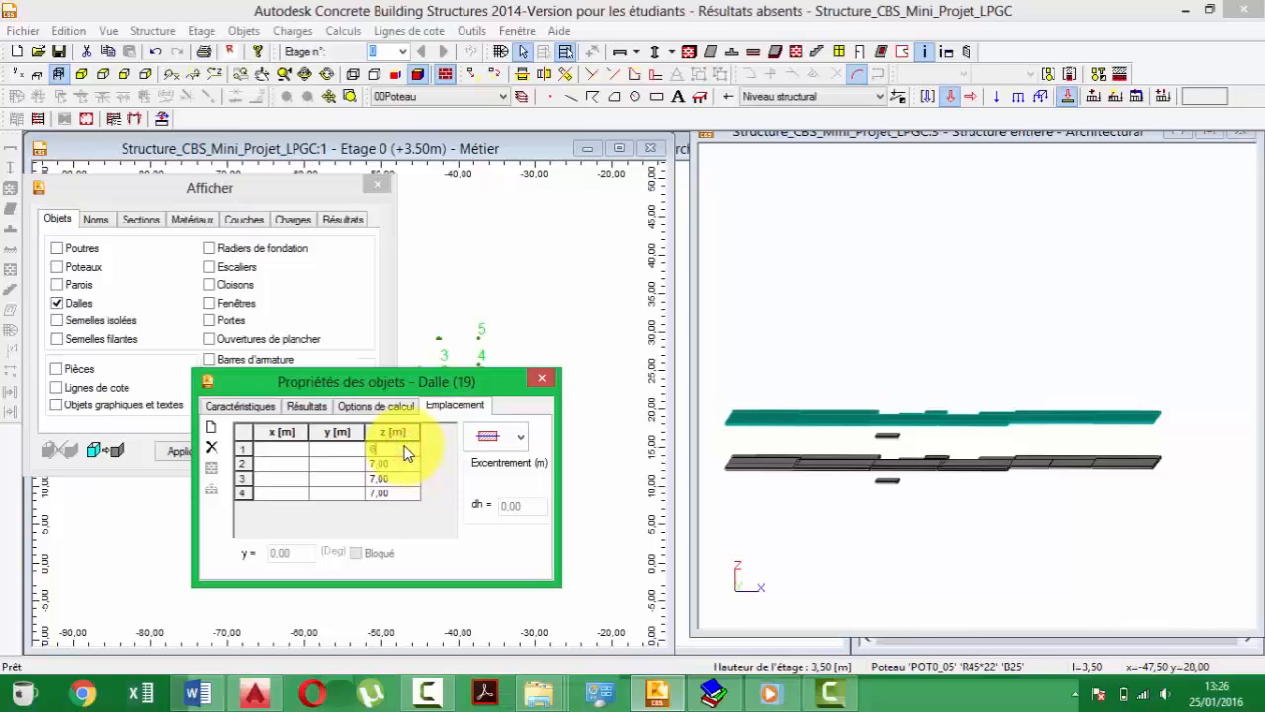
type(".5")
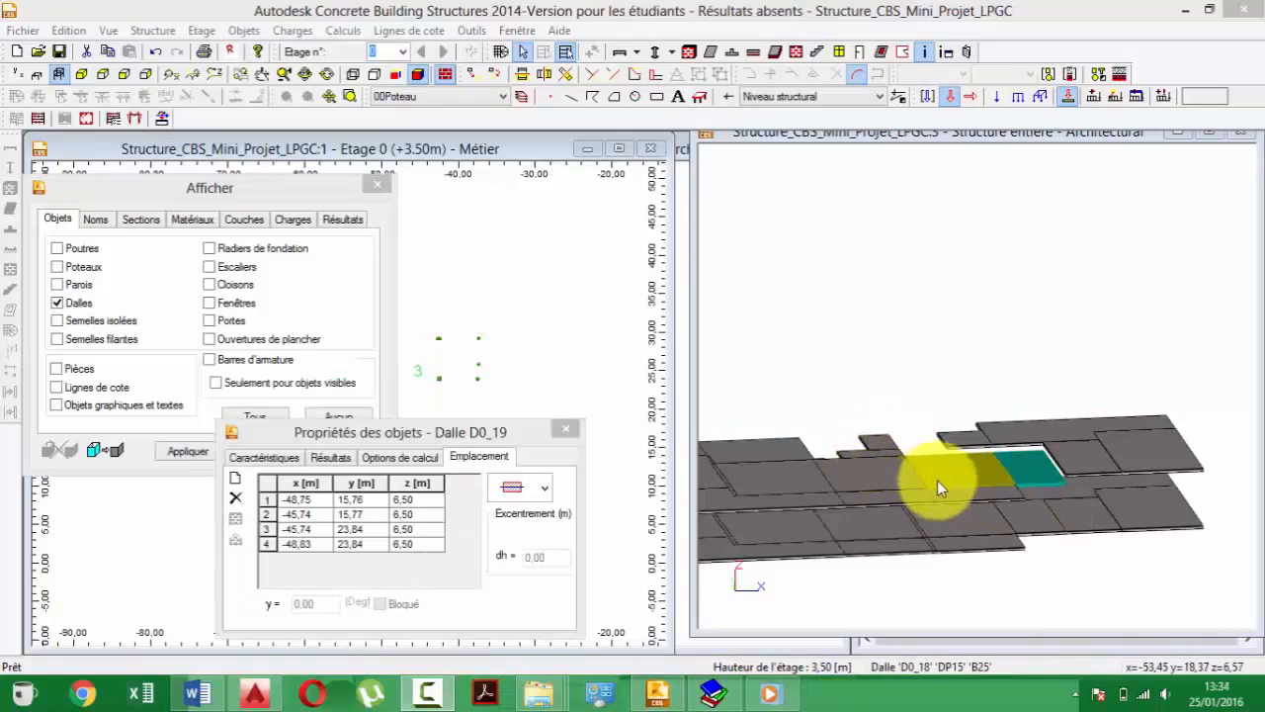
- Compare the level of the selected slab with the neighbouring upper storey slabs in a side view
middle_click_drag(947, 481, 1035, 455)
scroll(953, 452, "down", 2)
scroll(955, 456, "up", 3)
scroll(1061, 437, "down", 2)
scroll(1060, 437, "up", 3)
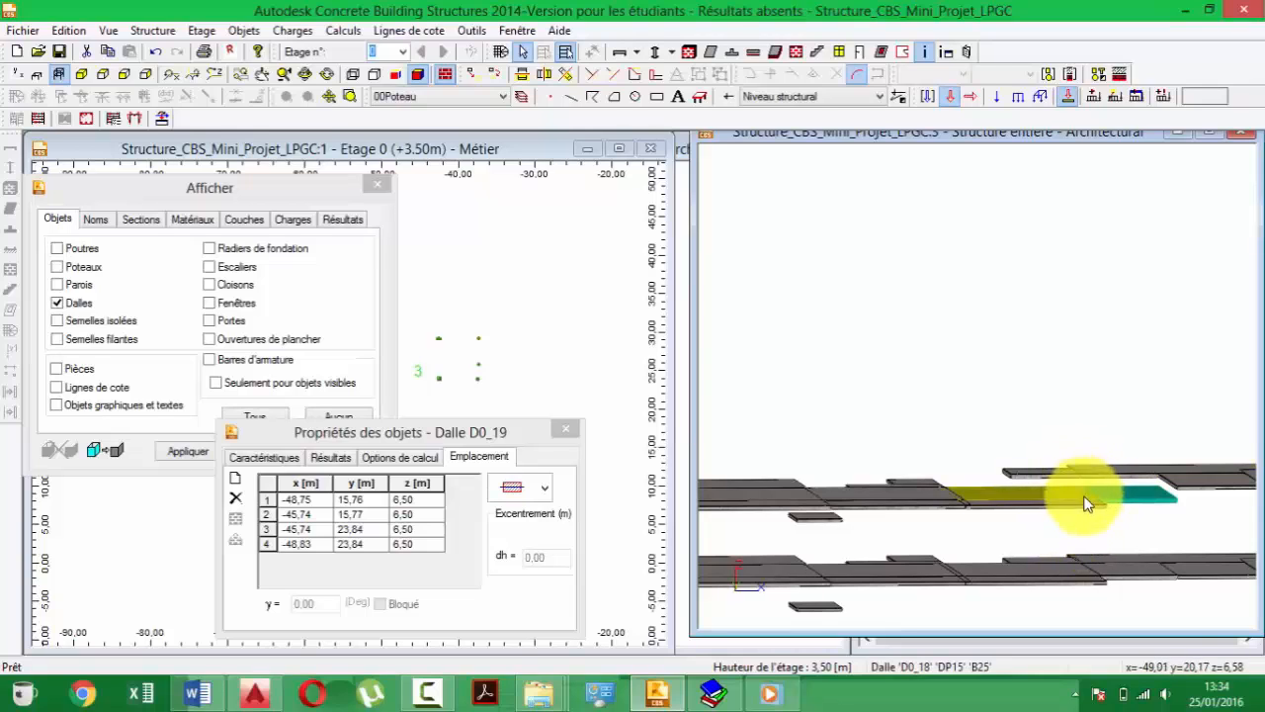
- Select the small four-point upper slab that sits above its neighbours and set the z coordinates of its points to 6.50 m
scroll(1098, 504, "down", 1)
scroll(1099, 507, "down", 1)
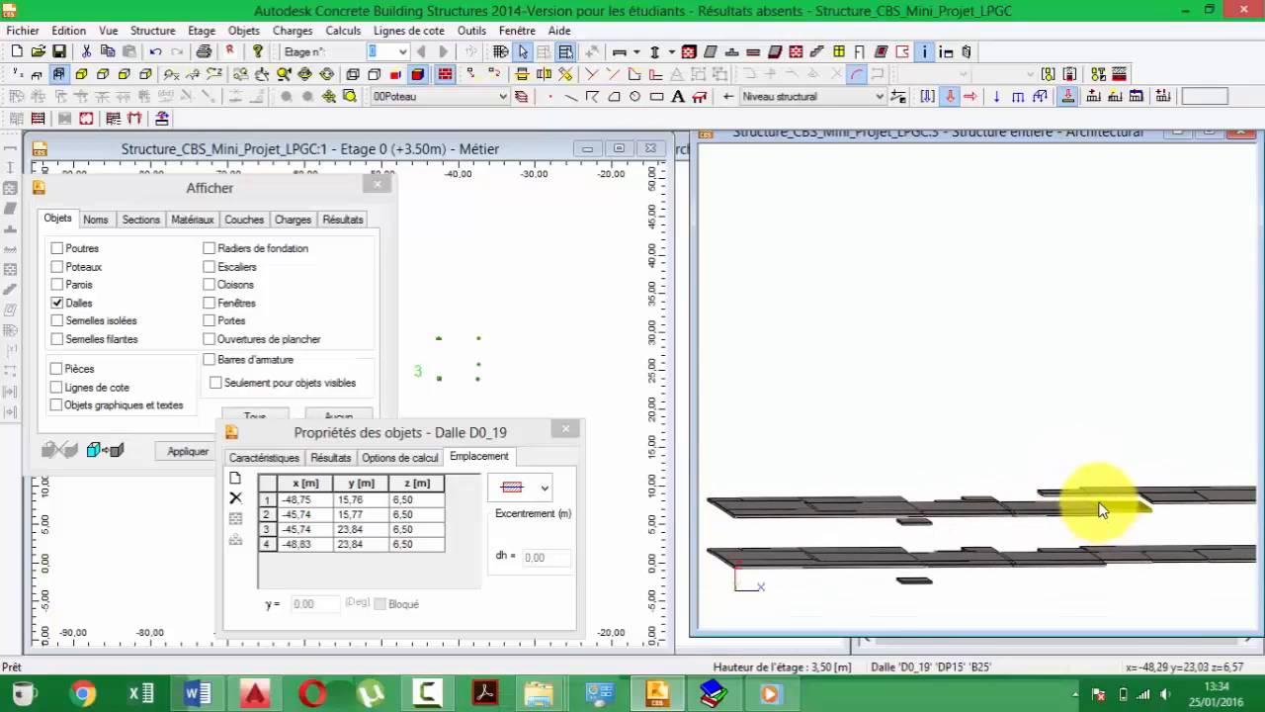
mouse_move(1100, 502)
middle_mouse_down("shift")
mouse_move(1085, 498)
mouse_move(1098, 525)
mouse_move(1051, 520)
mouse_move(1067, 536)
mouse_move(1100, 522)
mouse_move(1096, 503)
mouse_move(1088, 517)
middle_mouse_up("shift")
left_click(1051, 500)
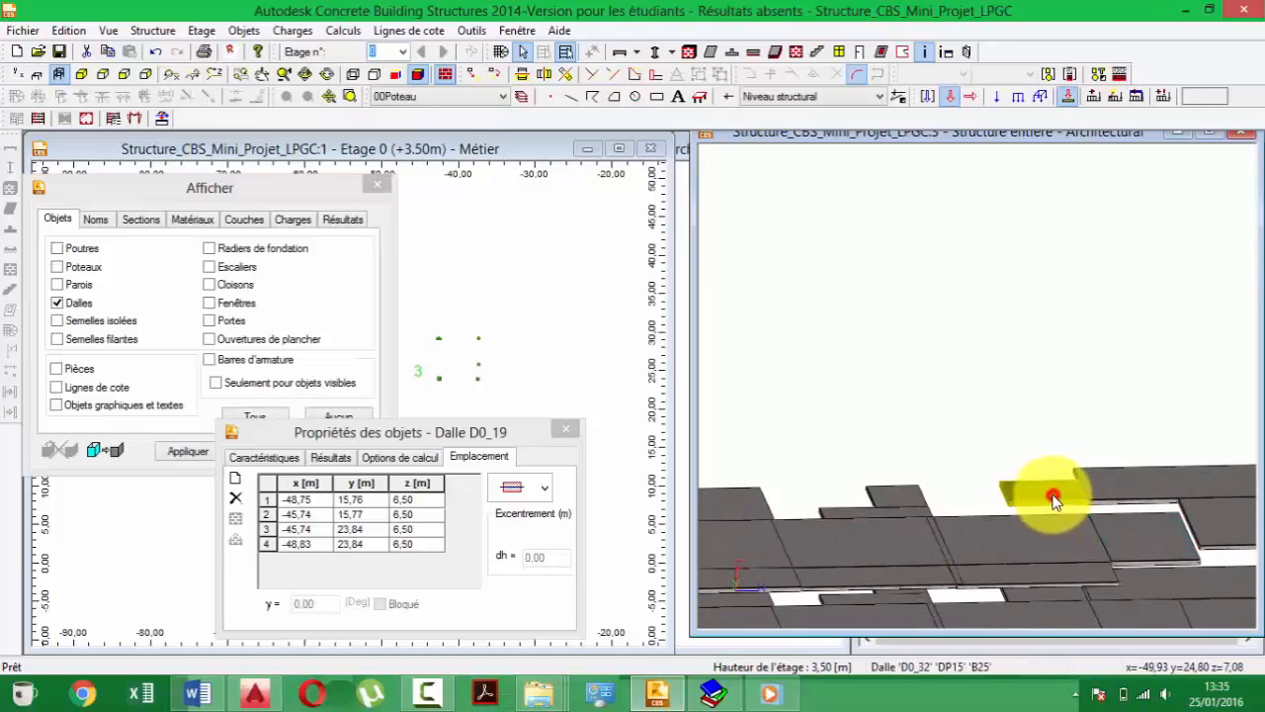
left_click(419, 501)
type("6,50")
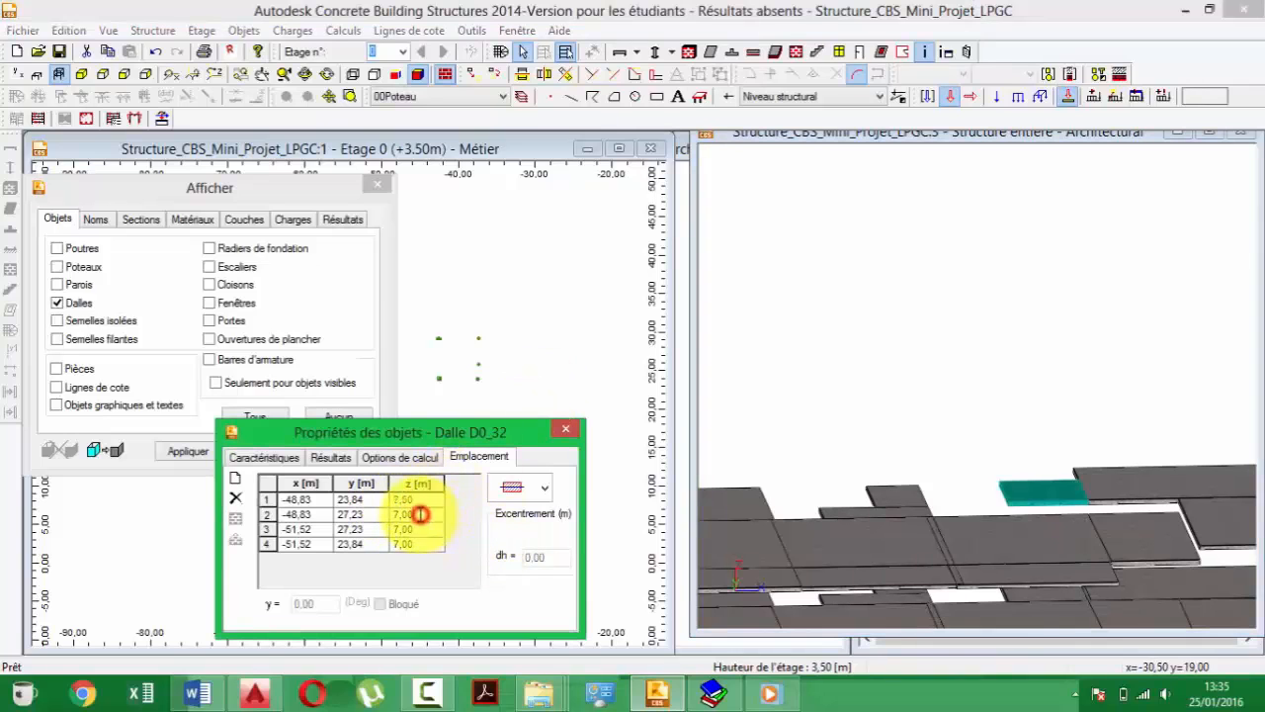
left_click(421, 502)
type("6")
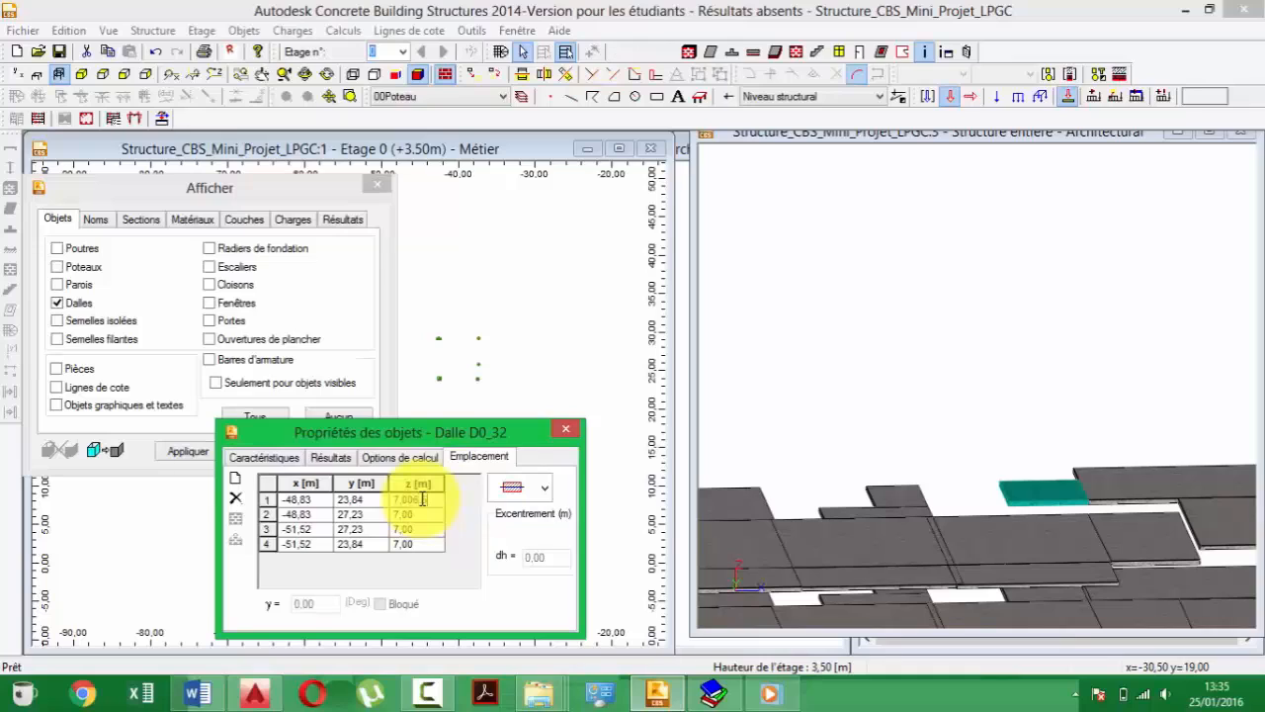
type(",5")
left_click(369, 484)
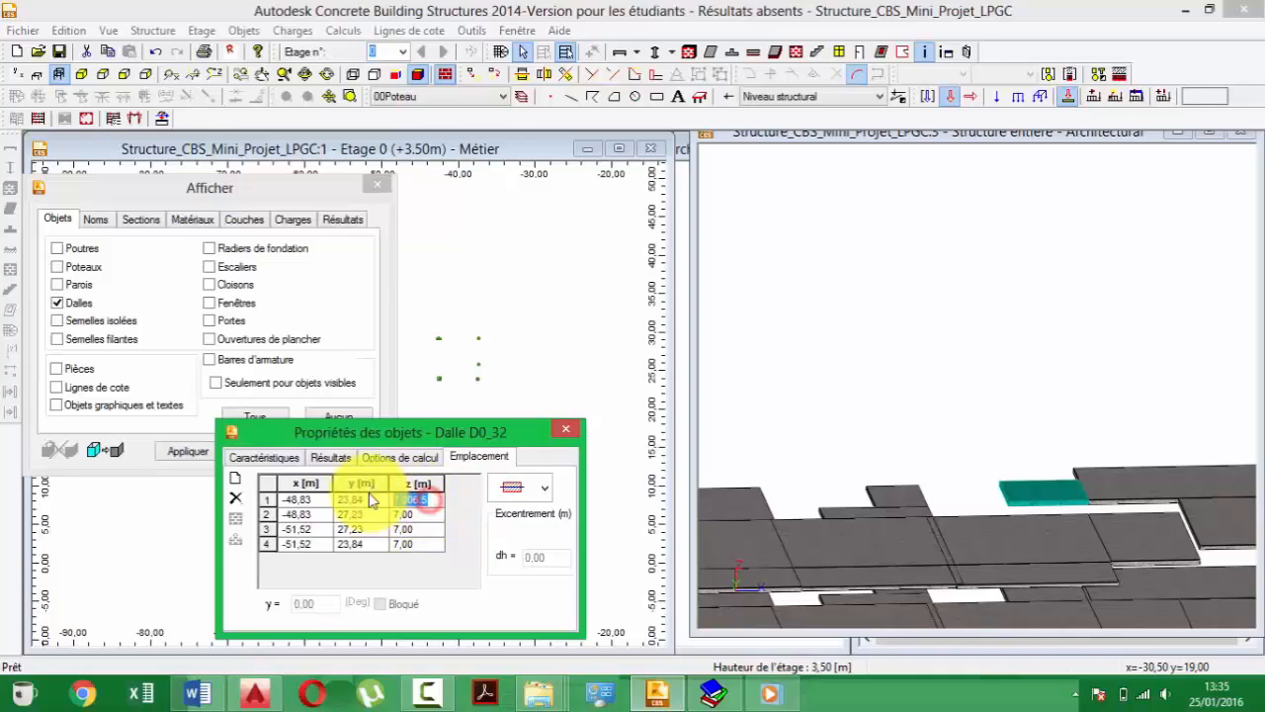
left_click(426, 514)
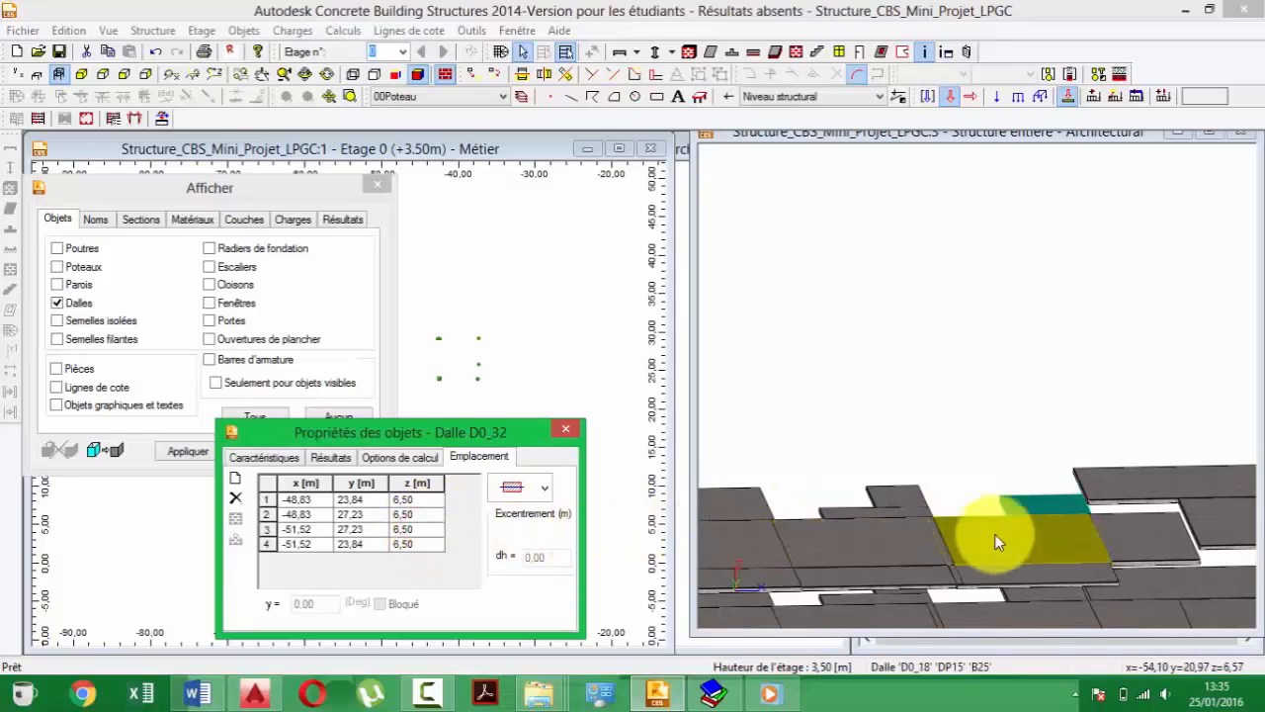
- Select the long six-point upper edge slab and set the z coordinates of its points 1 and 2 to 6.5 m
left_click(1062, 522)
middle_click_drag(1062, 522, 1012, 523)
left_click(999, 497)
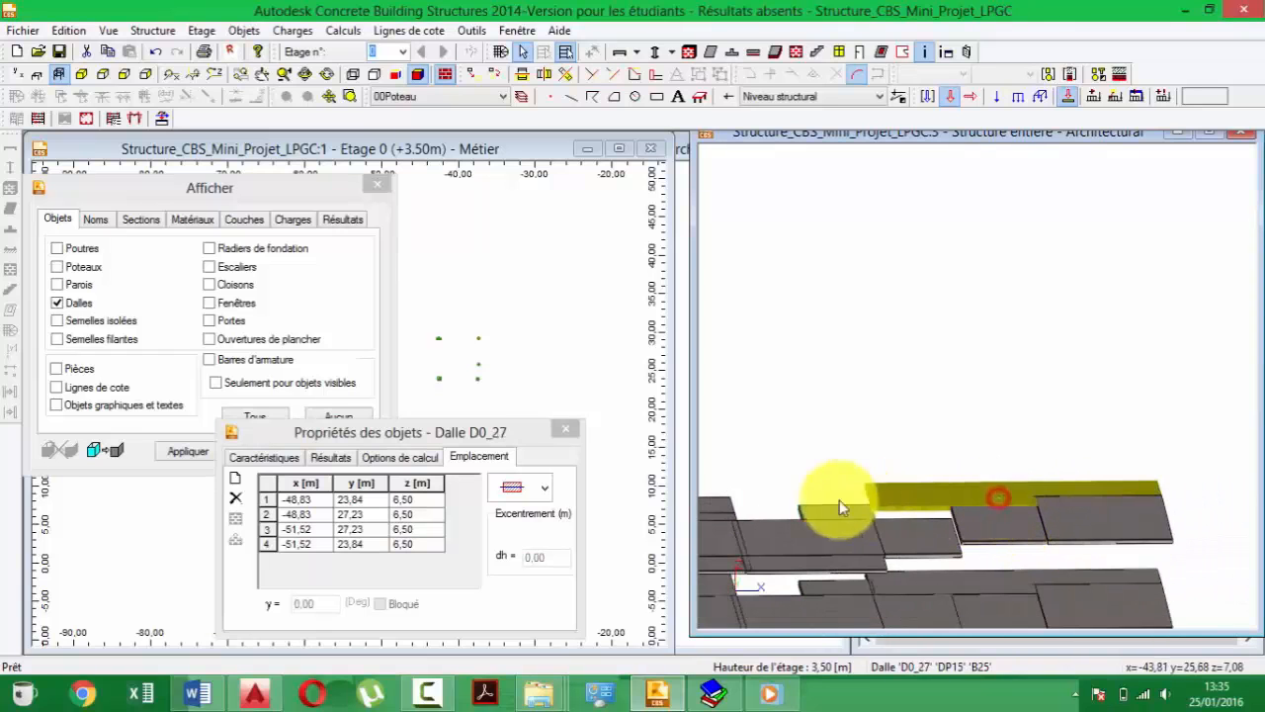
left_click(419, 501)
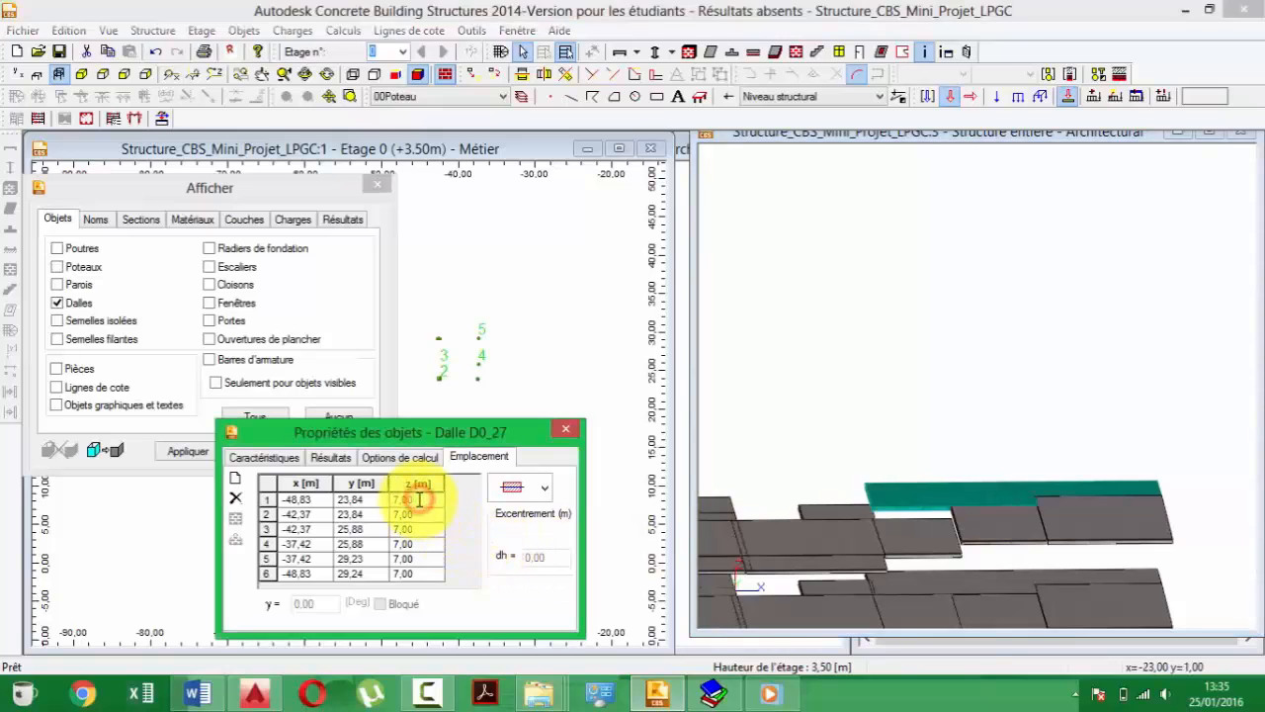
type("6.5")
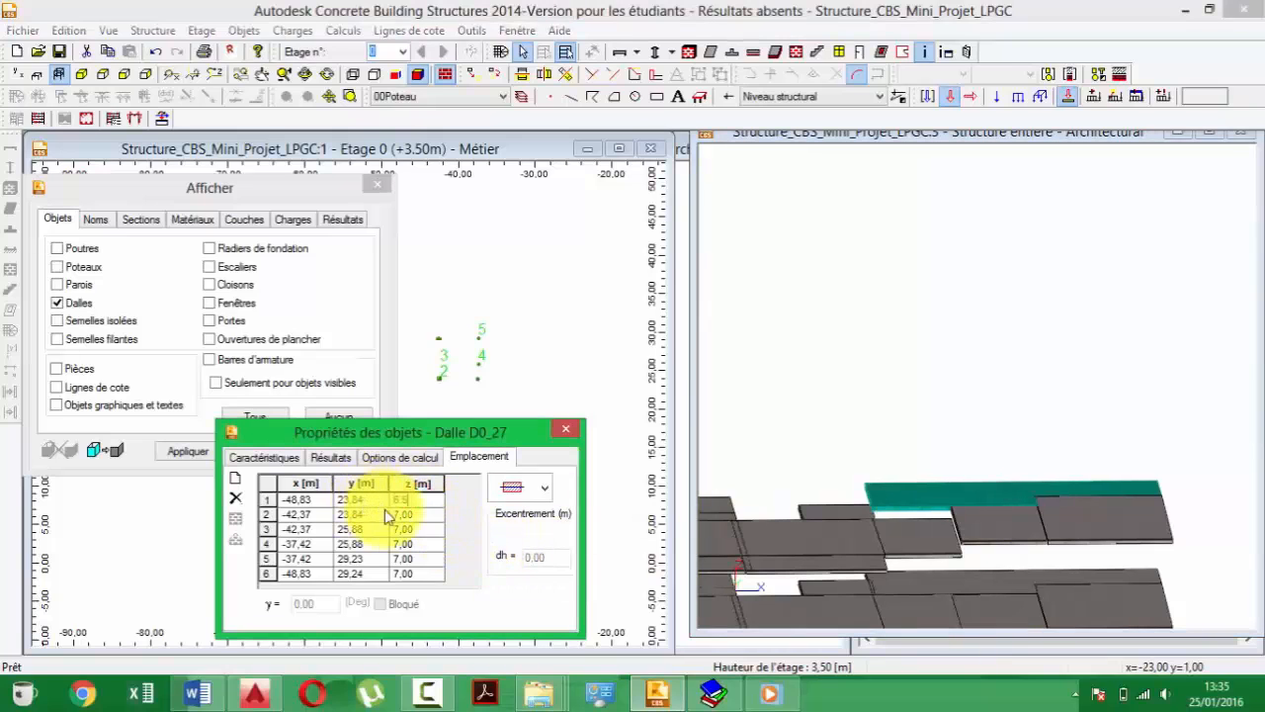
left_click(420, 528)
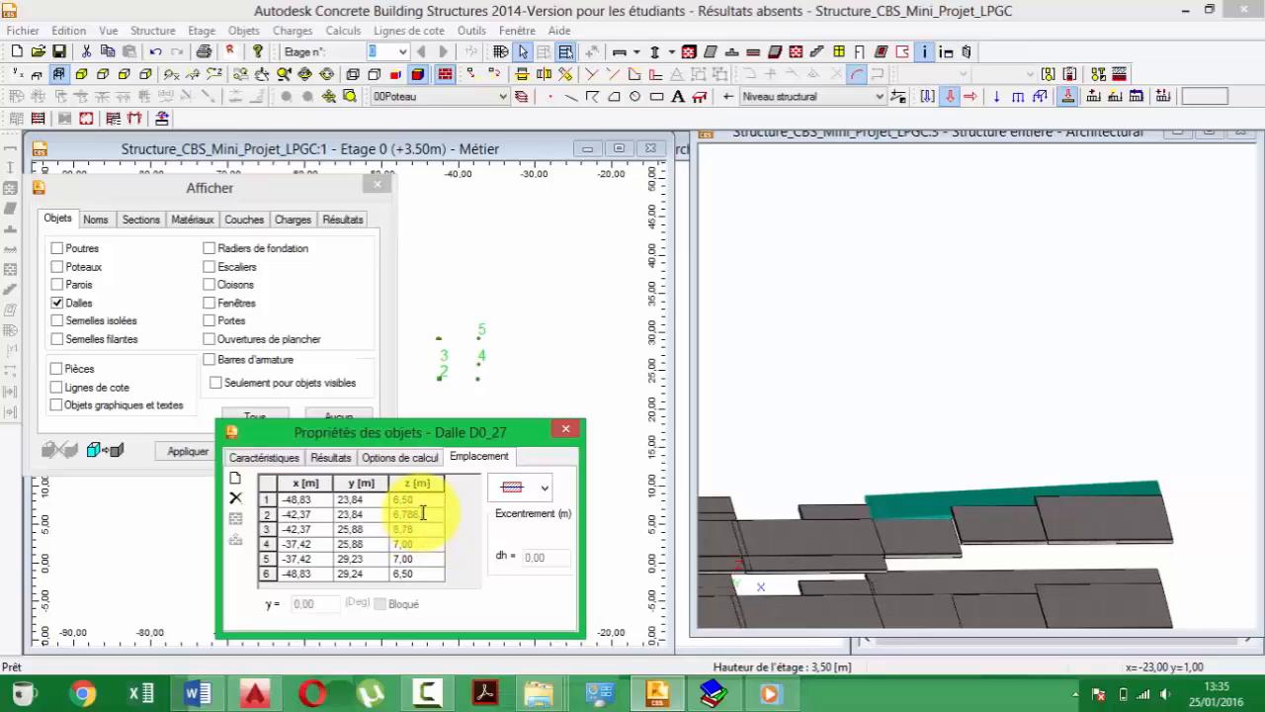
type("6,5")
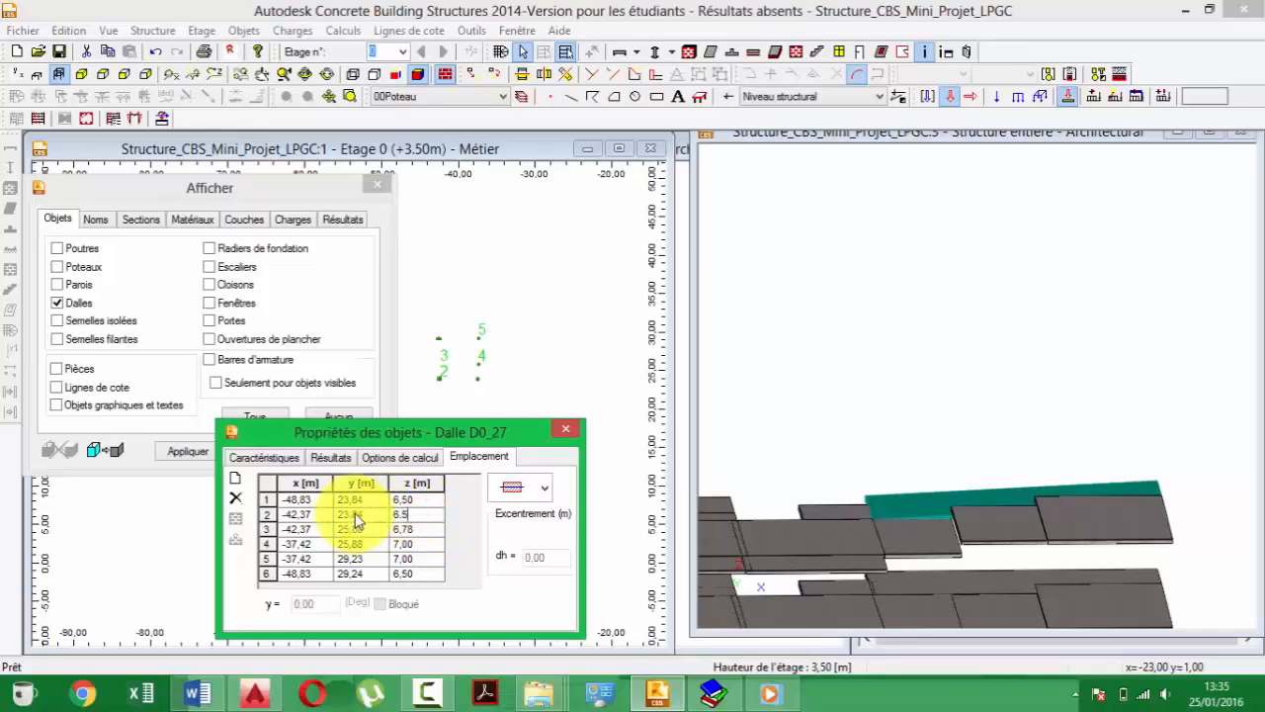
- Set the z coordinates of points 3, 4 and 5 of the long edge slab to 6.5 m
left_click(421, 528)
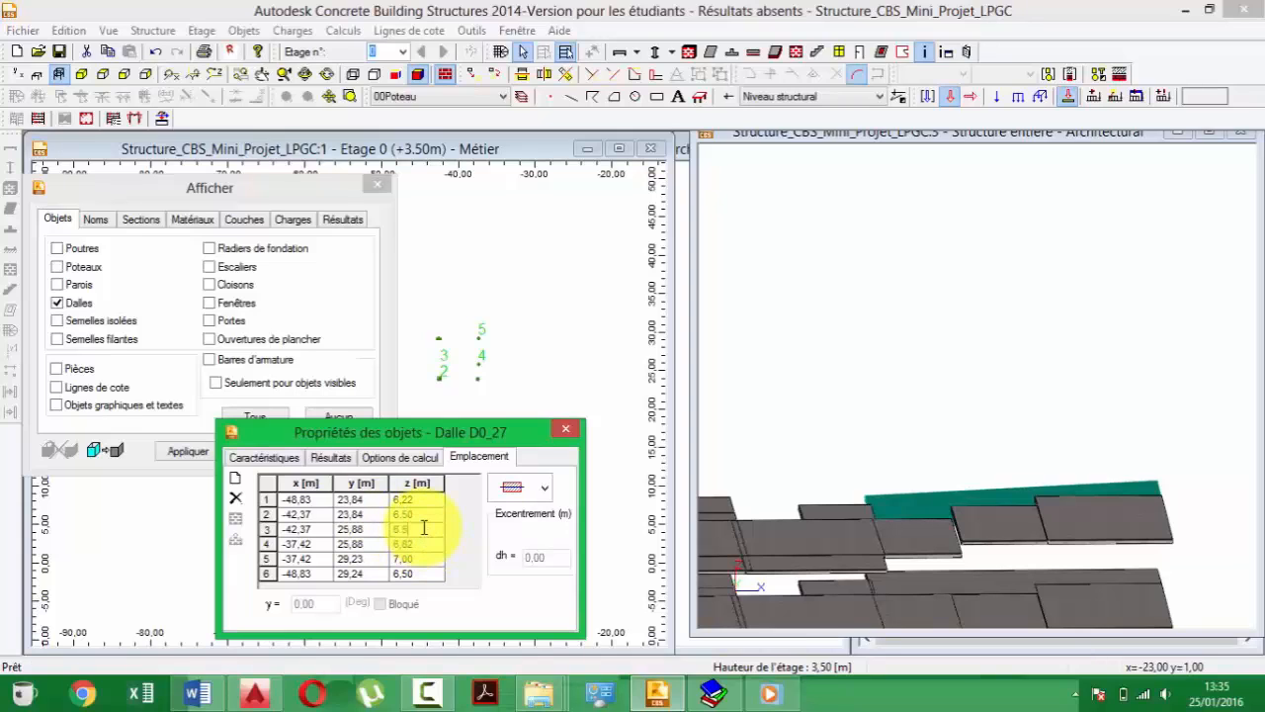
left_click(422, 543)
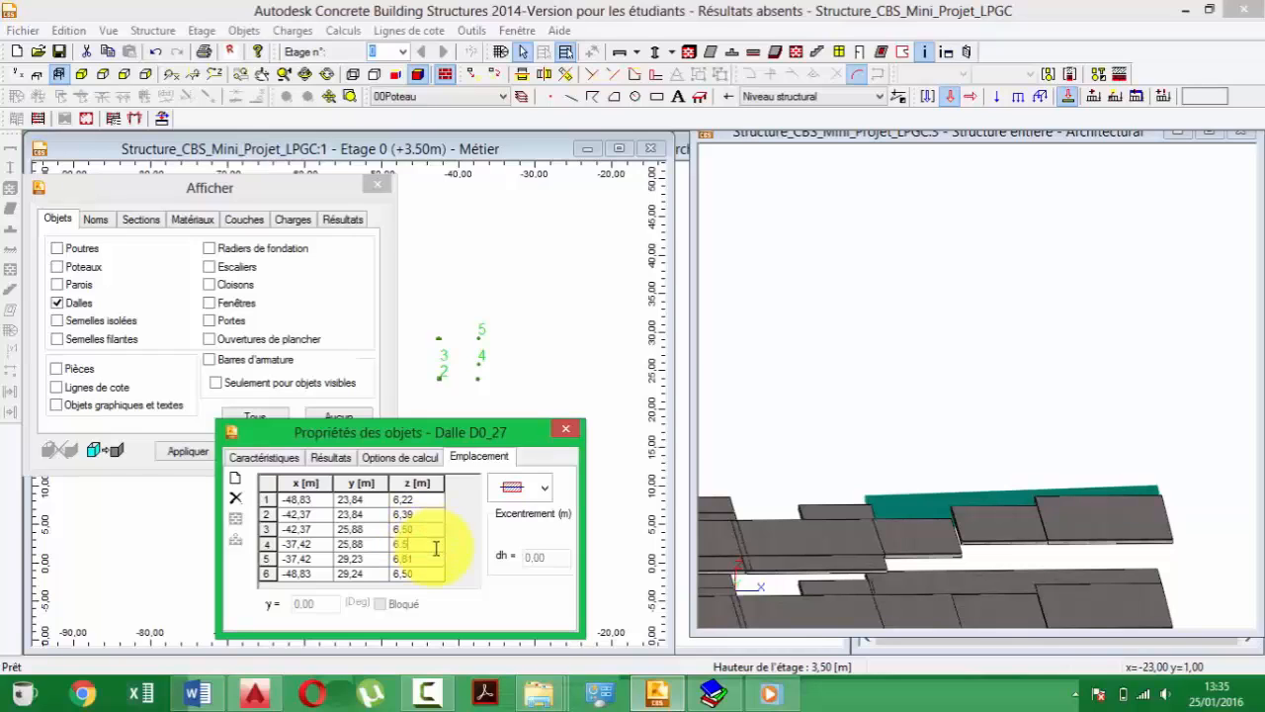
left_click(419, 567)
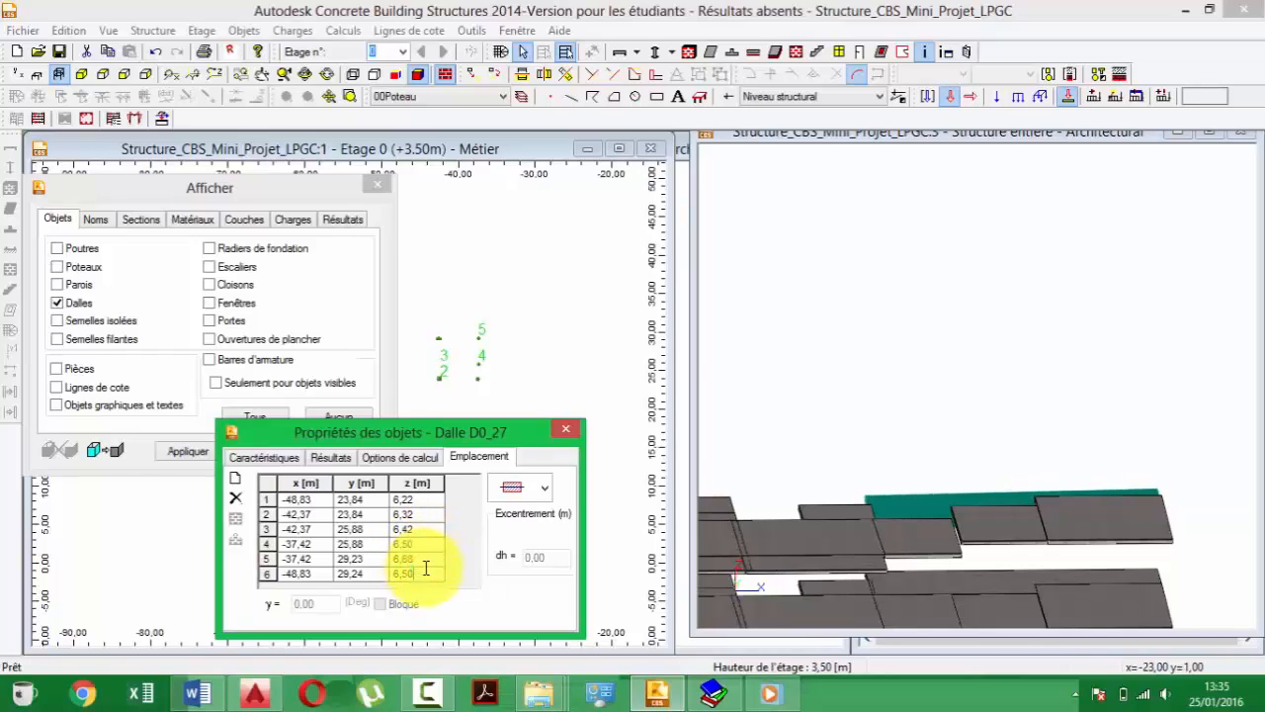
left_click(417, 558)
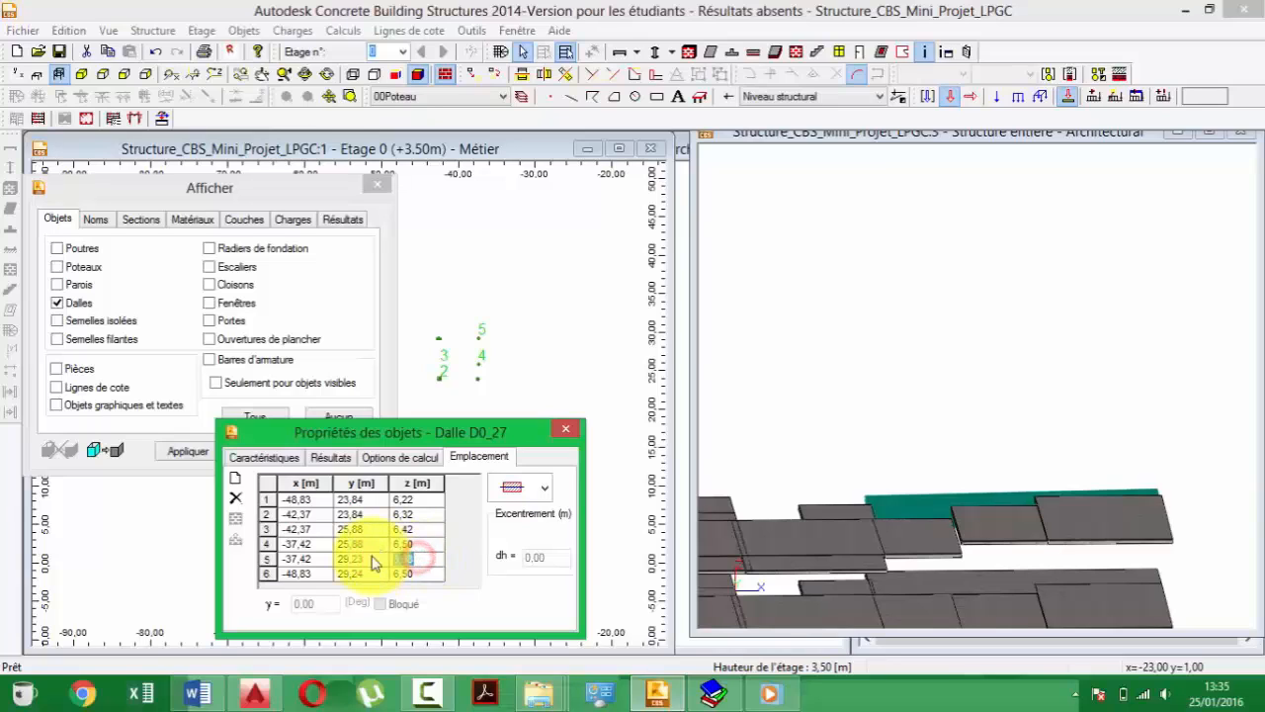
type("6.5")
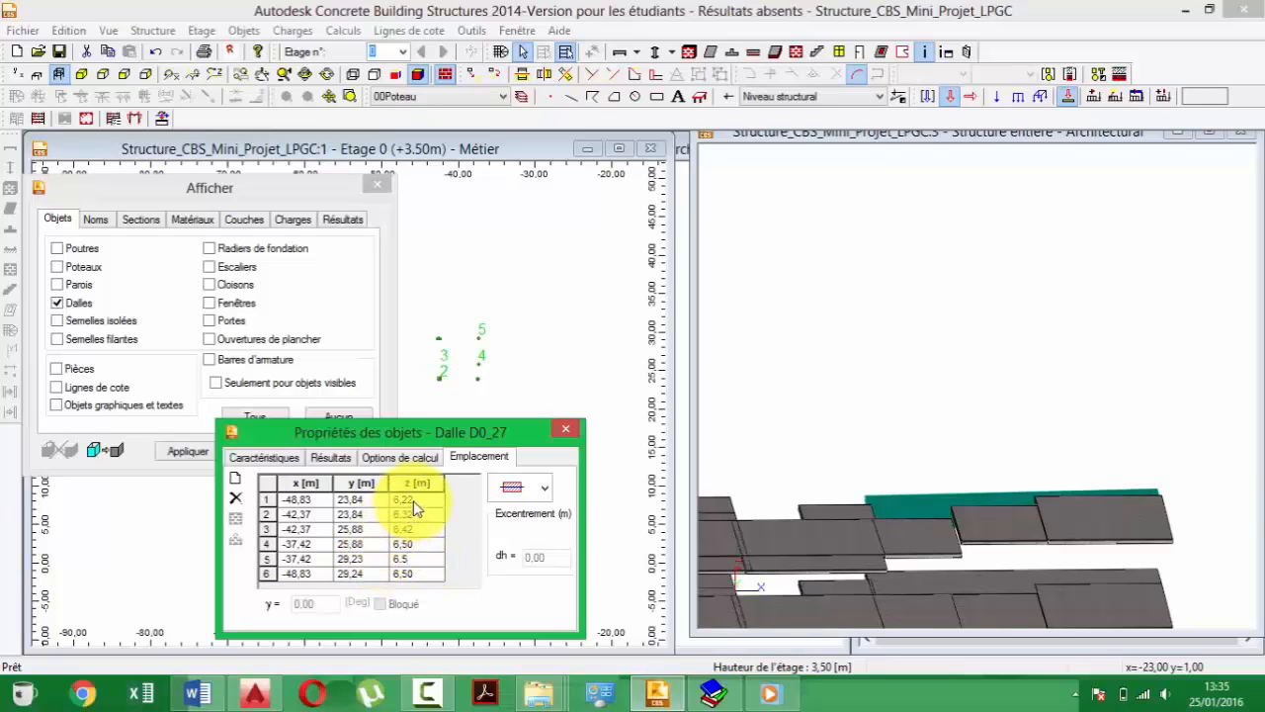
- Try to set the long edge slab's point 4 z coordinate to 6.5 m again and inspect its slope against the neighbouring slabs
left_click(412, 500)
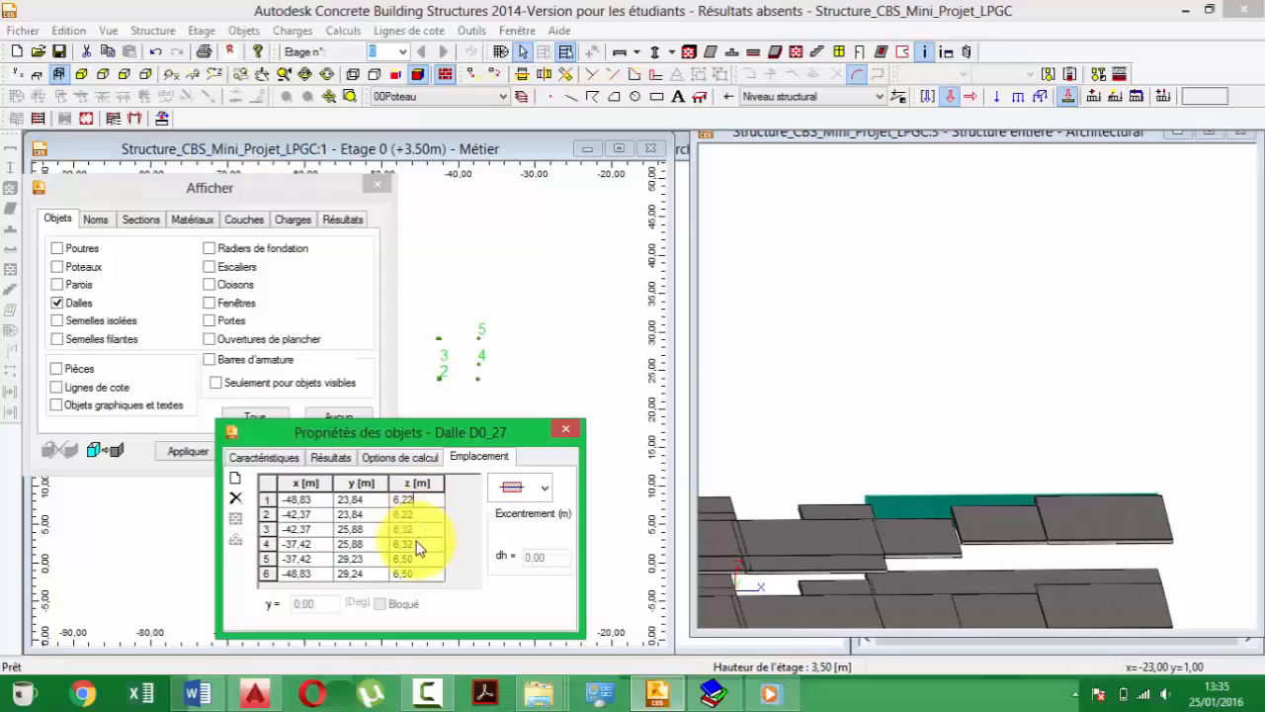
left_click(415, 542)
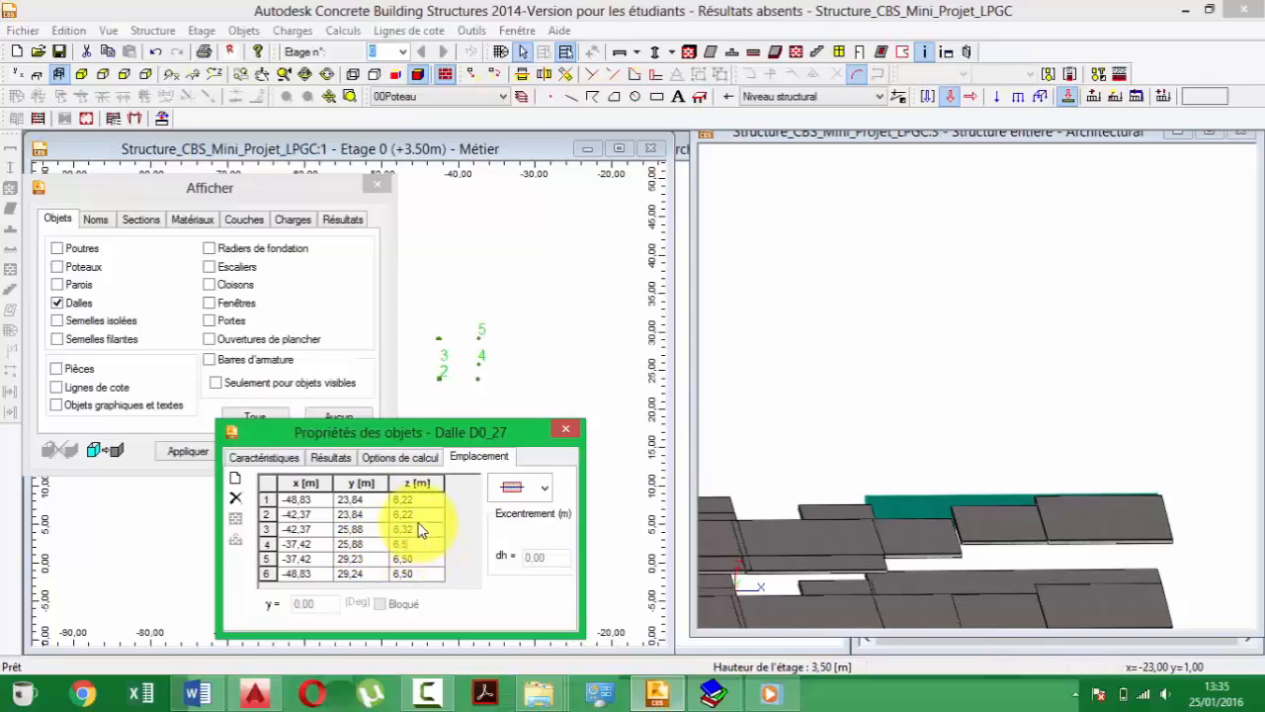
left_click(415, 522)
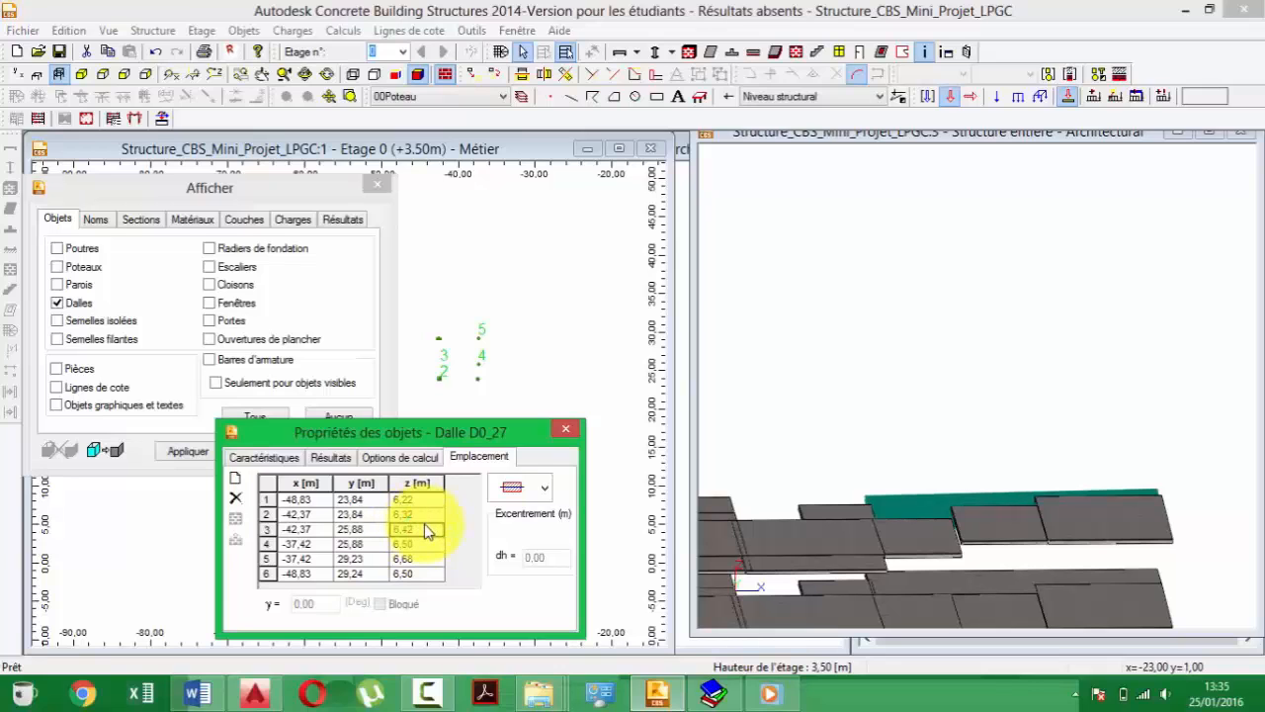
scroll(1029, 502, "up", 5)
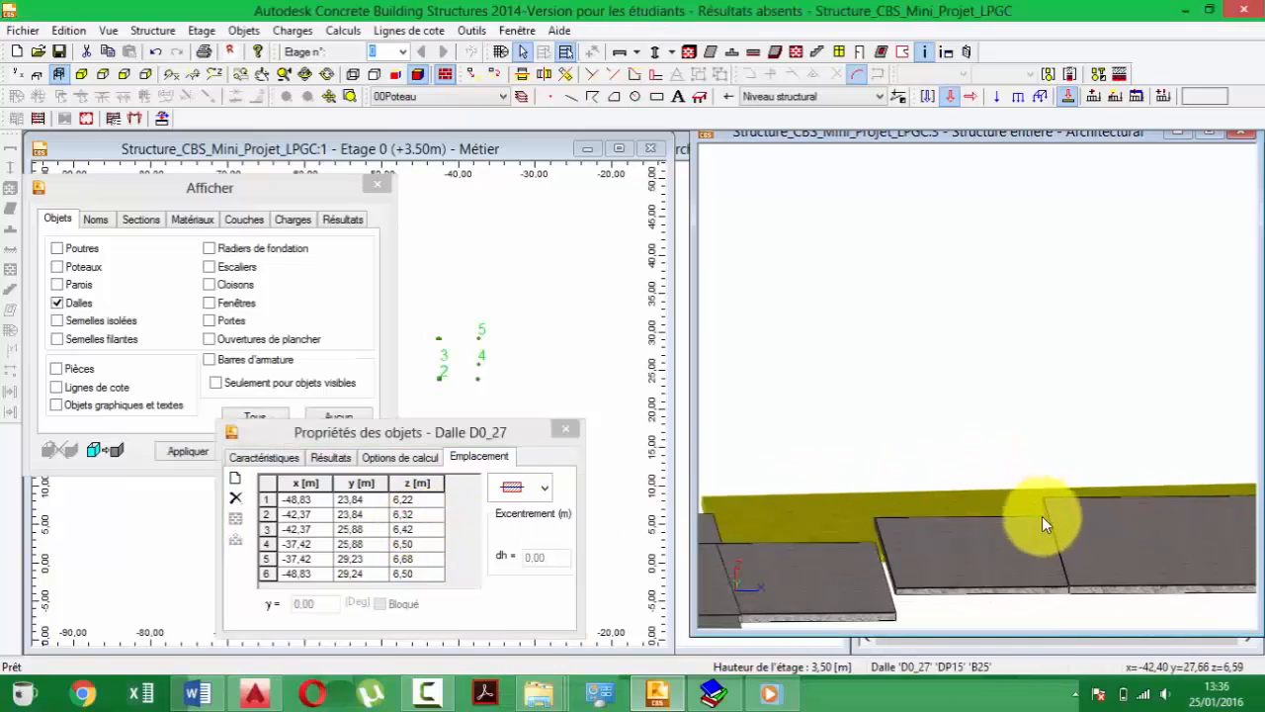
scroll(1041, 540, "down", 3)
middle_click_drag(1041, 542, 959, 529)
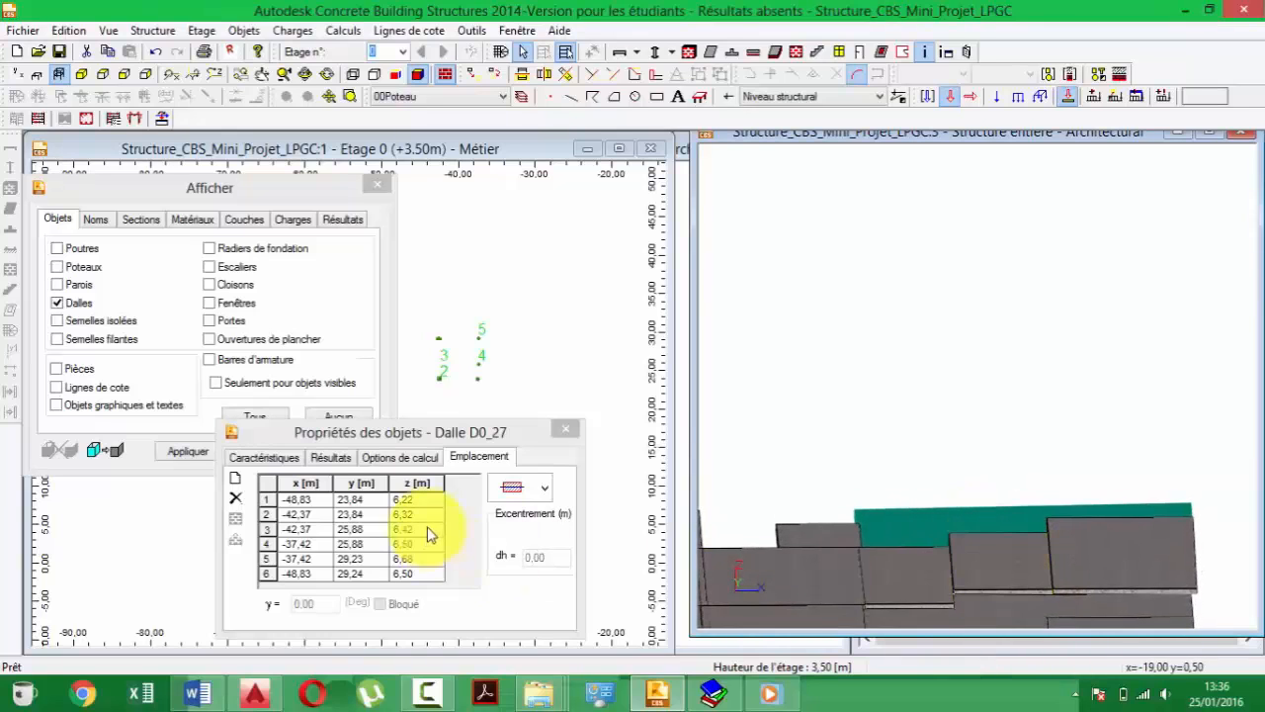
- Re-enter 6.5 m as the z coordinate of points 1 and 2 of the long edge slab
left_click_drag(430, 534, 425, 515)
left_click(419, 497)
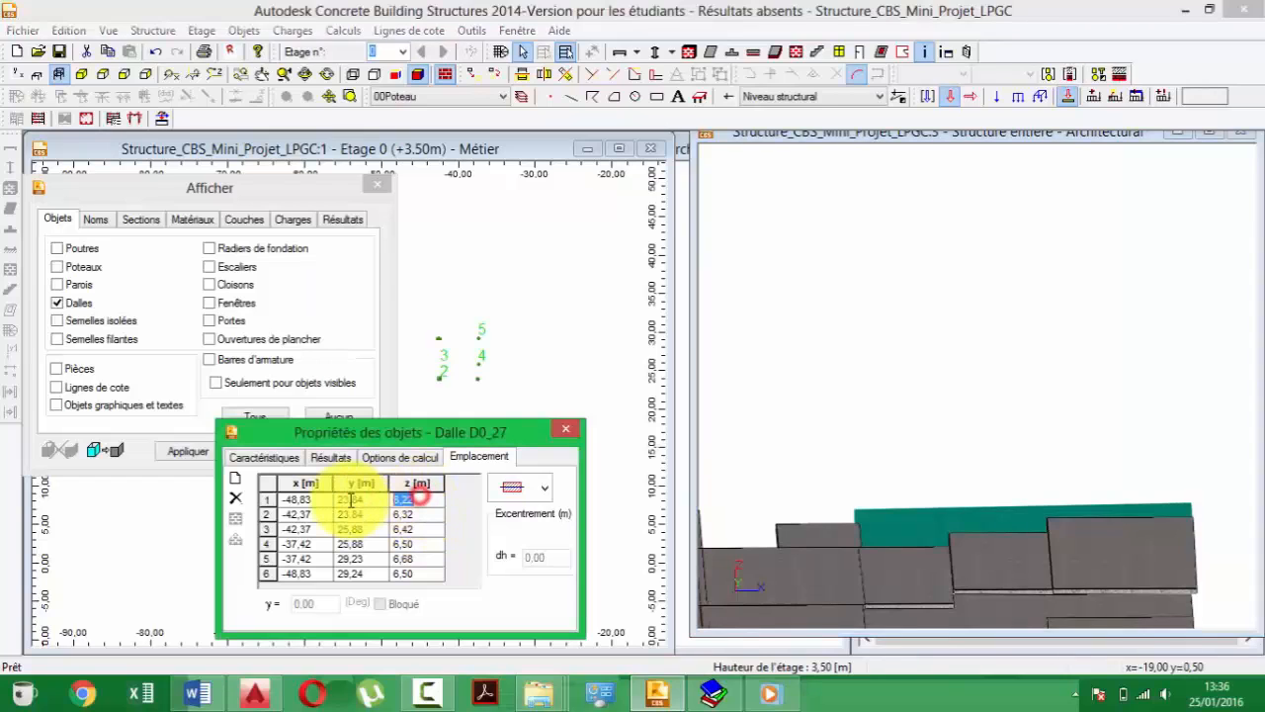
type("6")
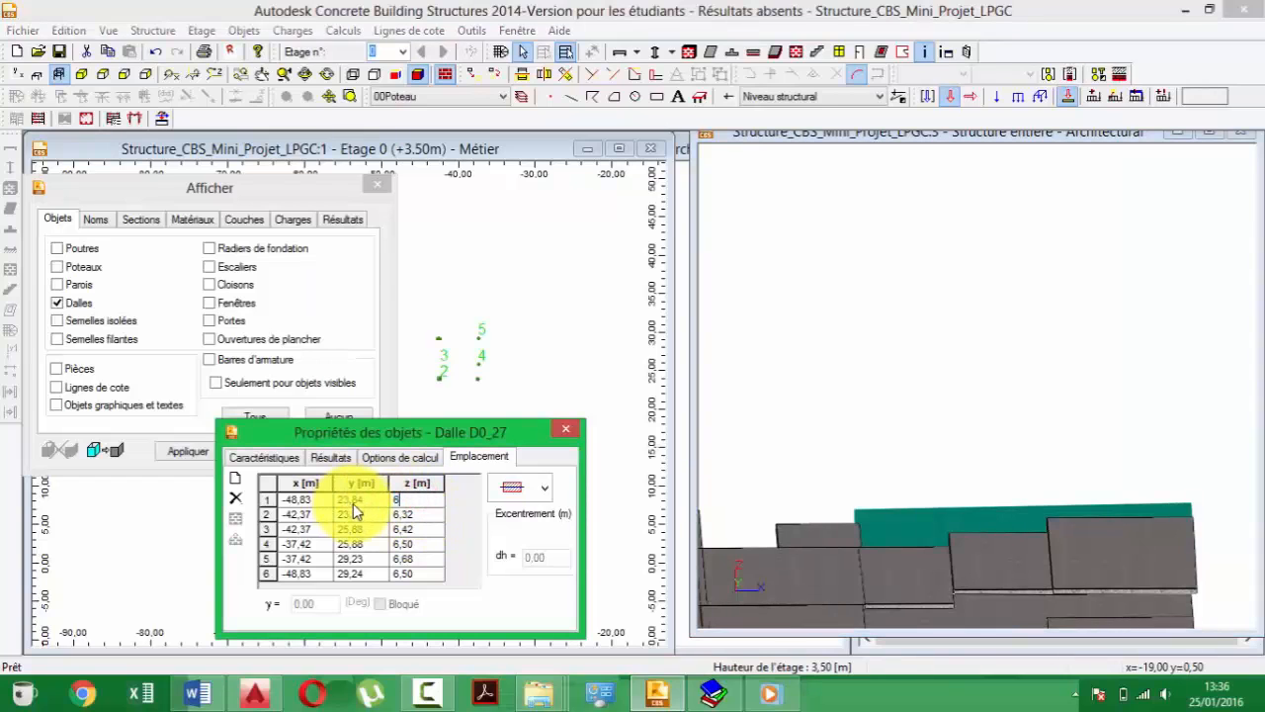
type(",5")
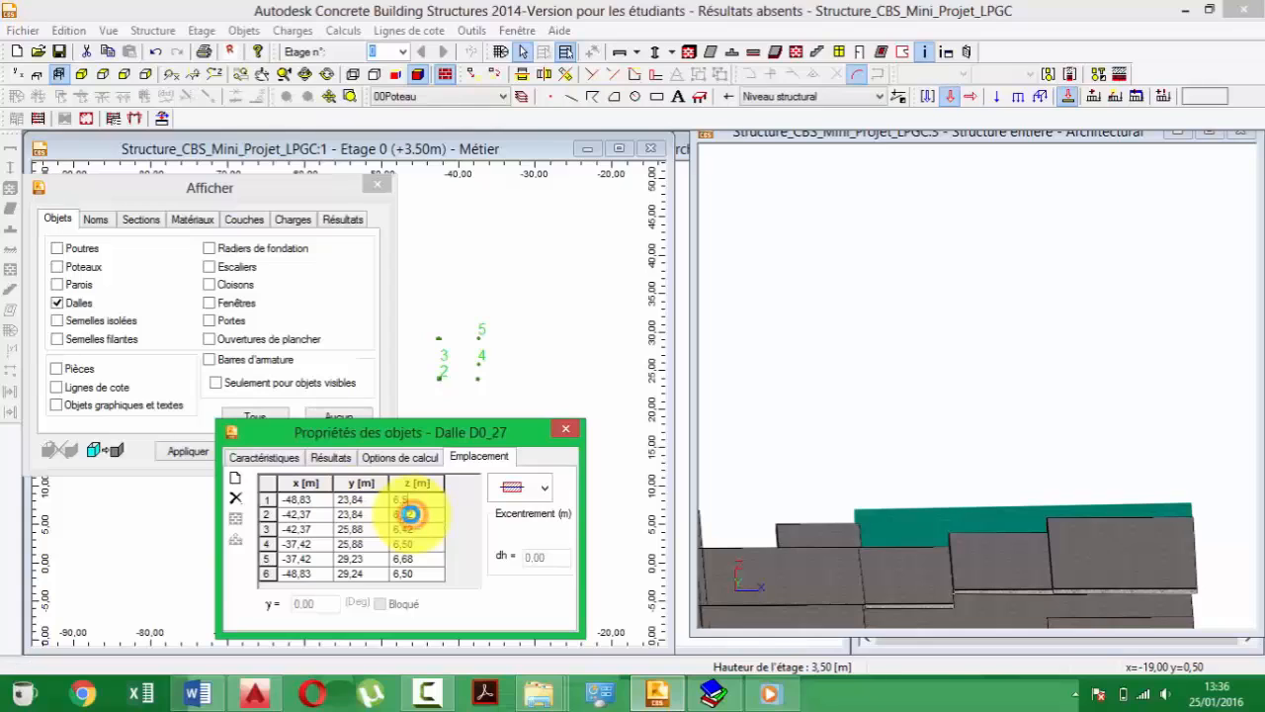
left_click(410, 513)
left_click(424, 516)
type("6")
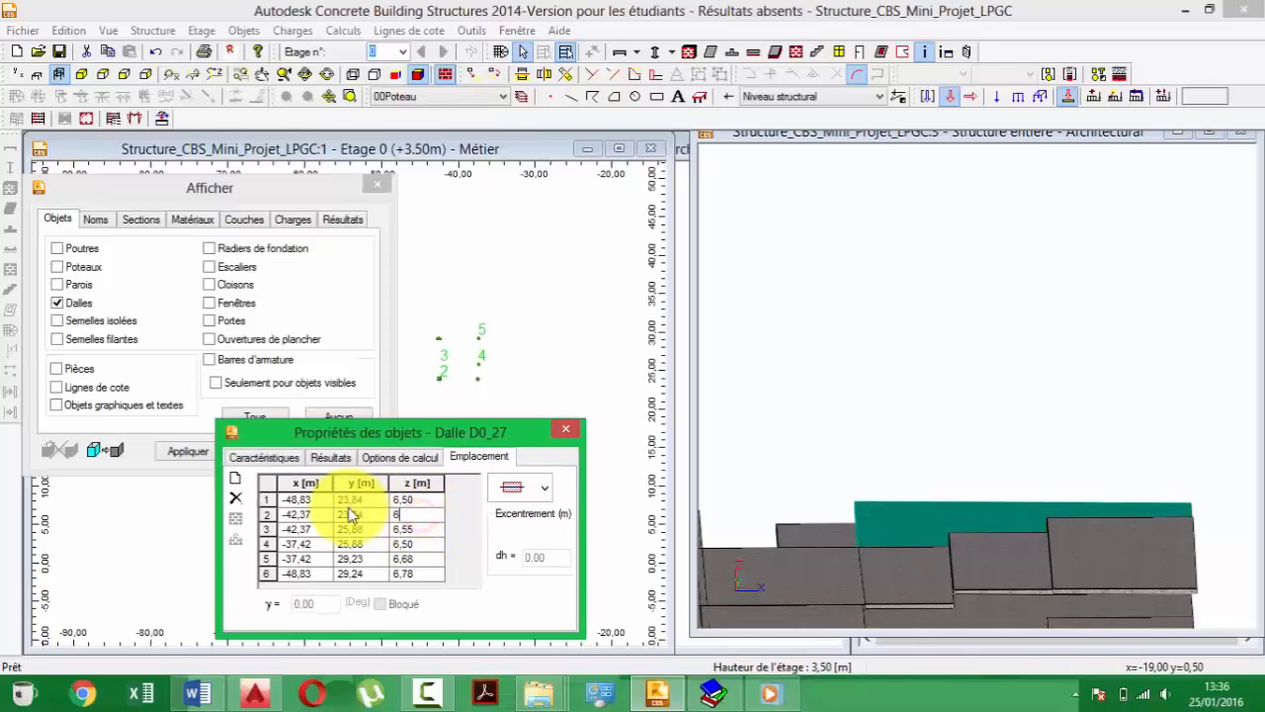
type(",5")
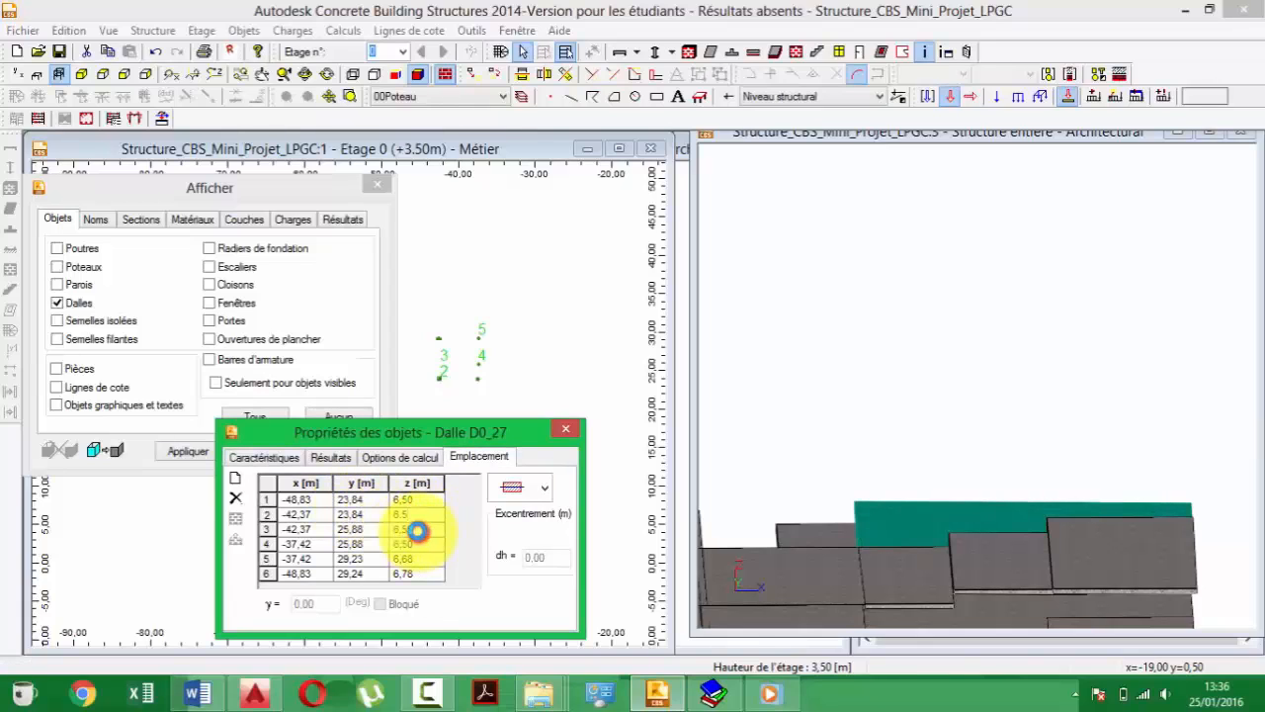
- Try to level the long edge slab by setting its point 6 z coordinate to 6.5 m
left_click(417, 530)
left_click(422, 533)
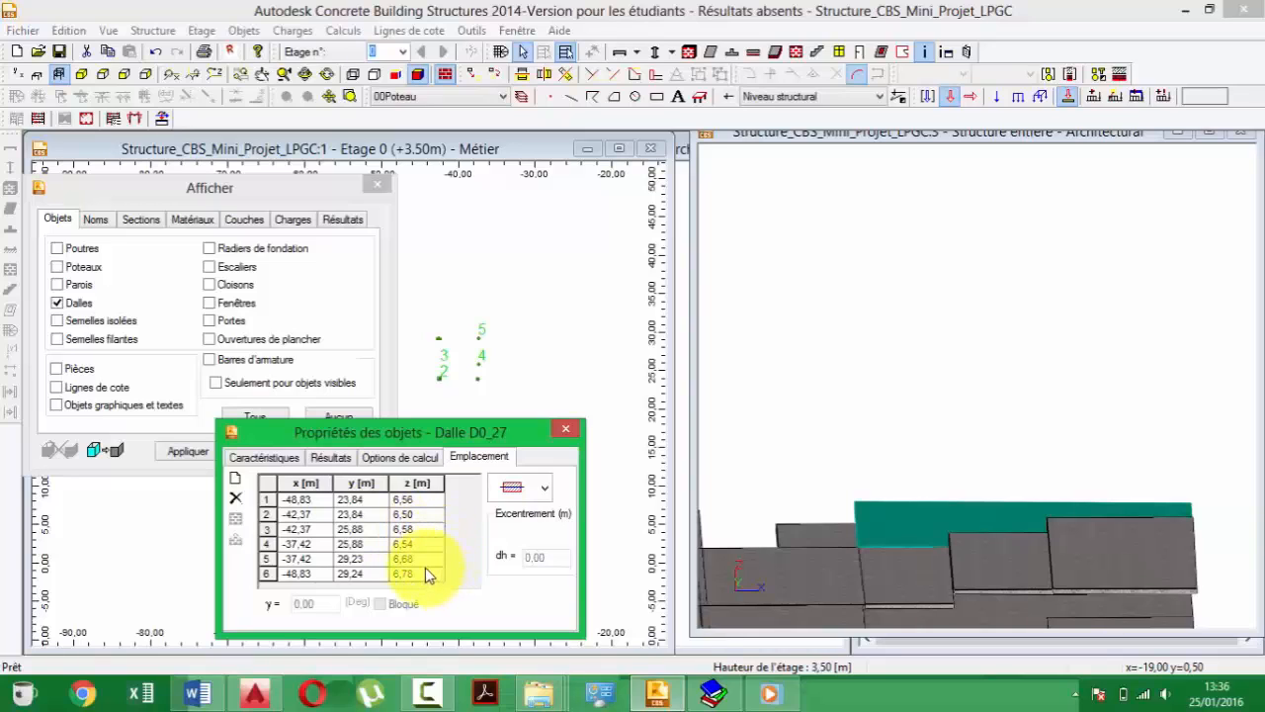
left_click_drag(420, 575, 359, 573)
type("6.5")
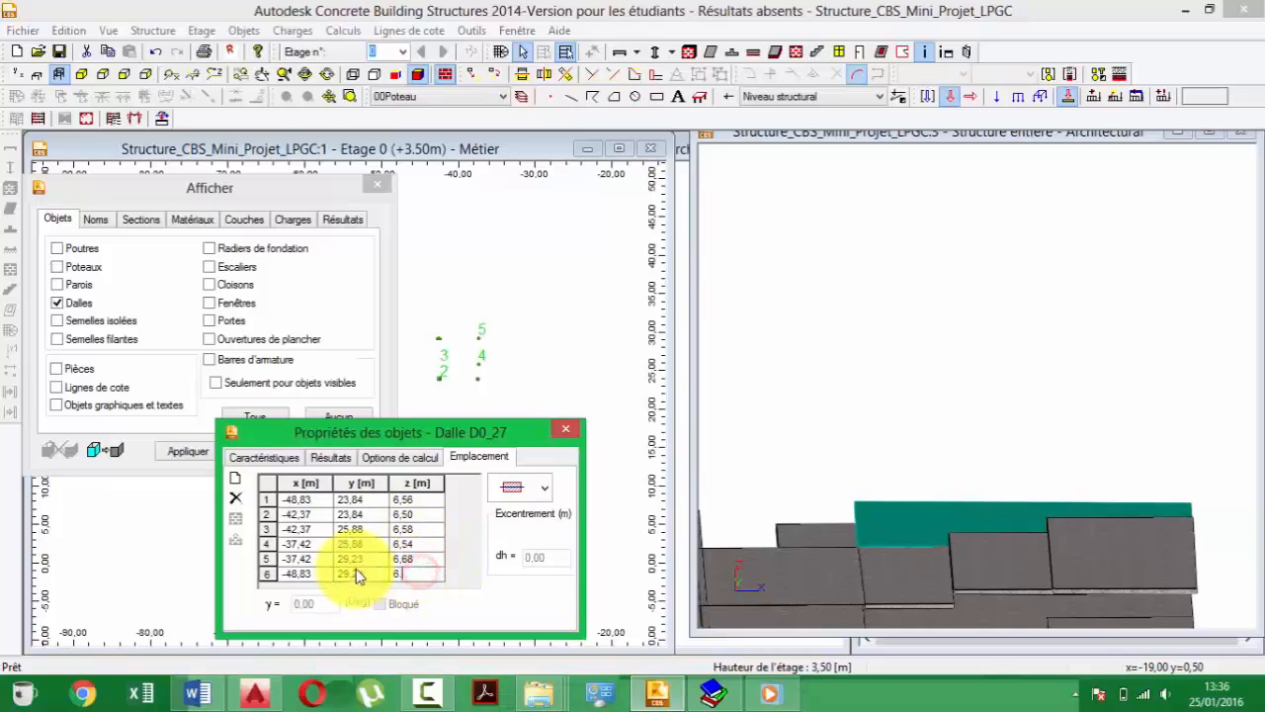
left_click(413, 535)
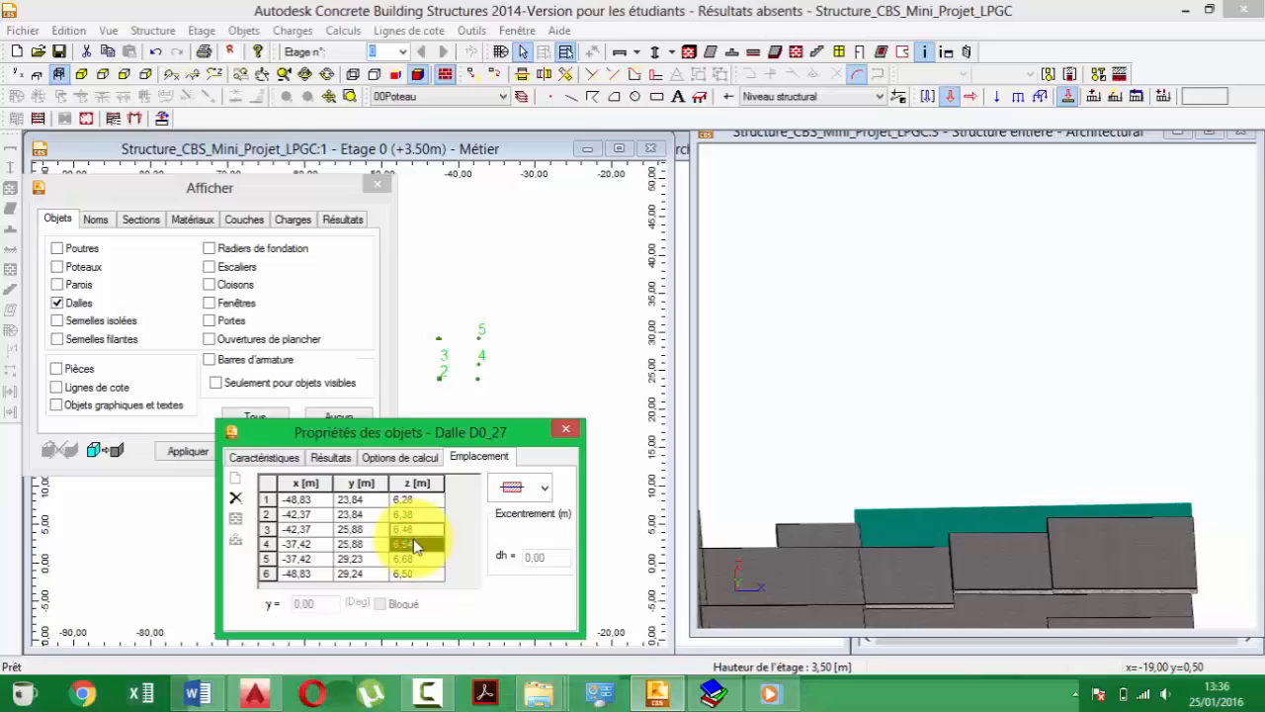
- Set the z coordinates of points 1 and 2 of the upper storey's end corner slab to 6.5 m
scroll(858, 530, "down", 2)
middle_click_drag(928, 522, 960, 465)
left_click(969, 468)
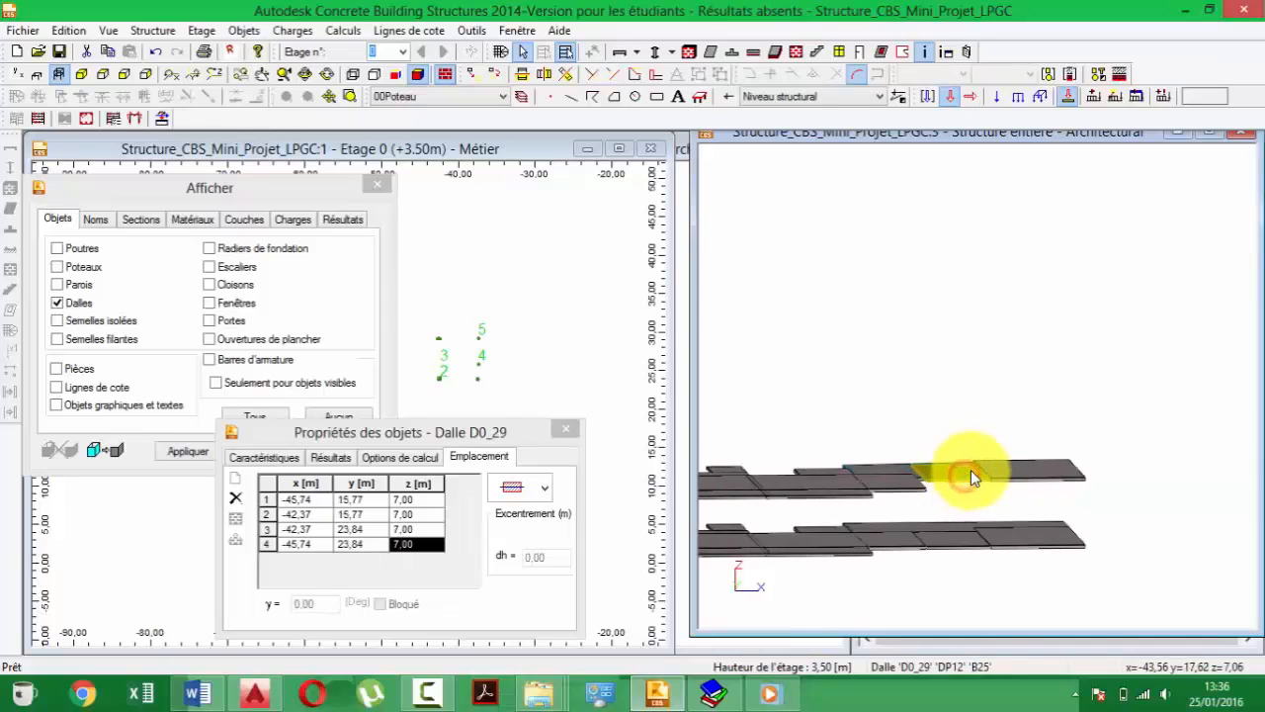
left_click(1009, 471, "ctrl")
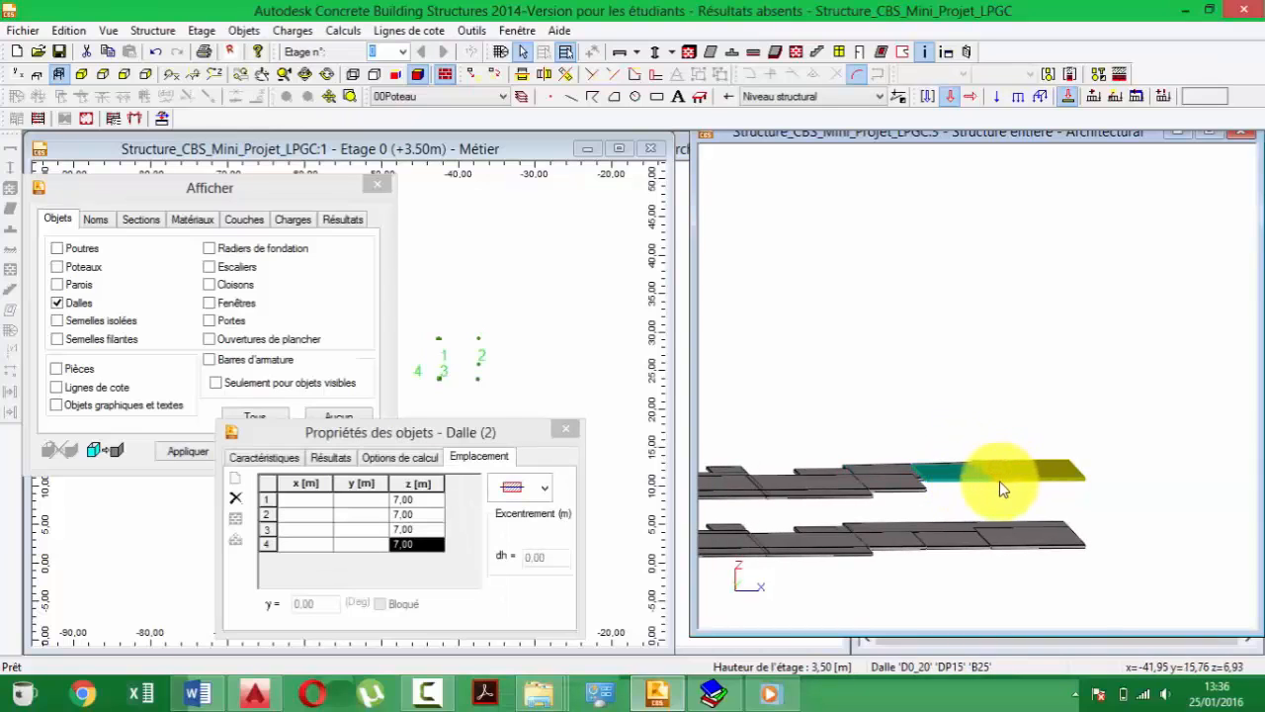
left_click(999, 480)
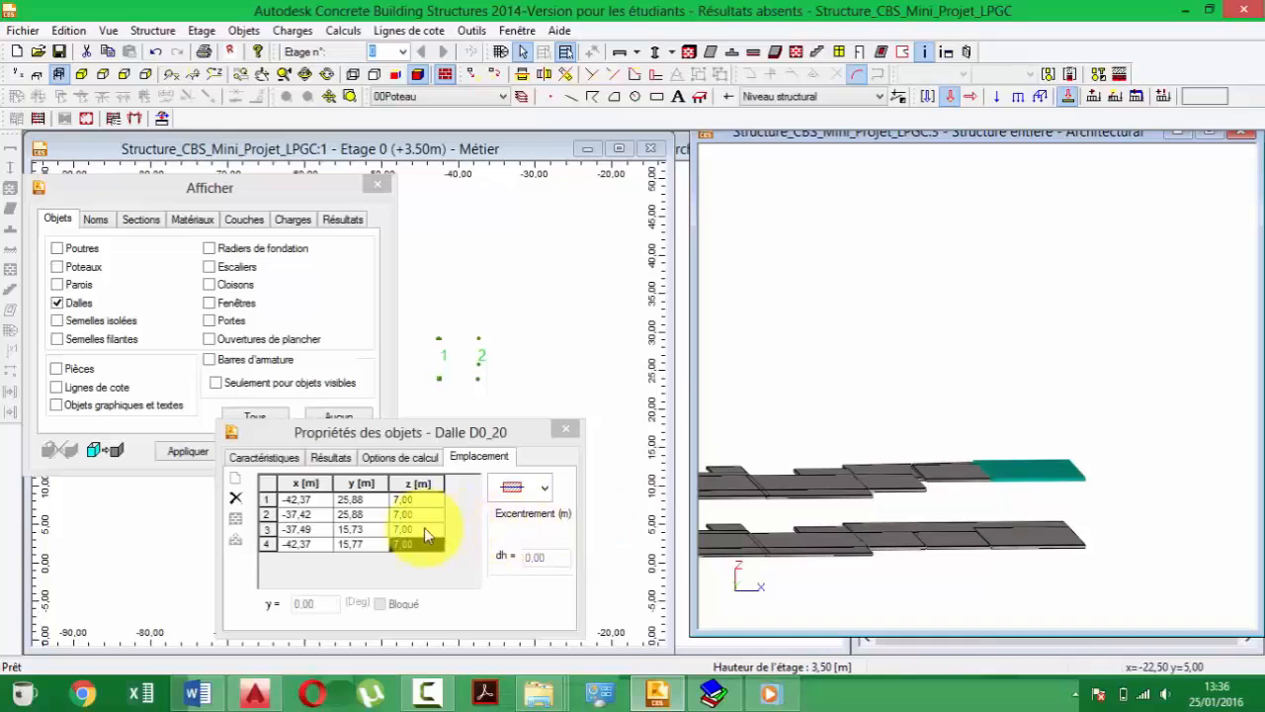
left_click(414, 502)
double_click(416, 500)
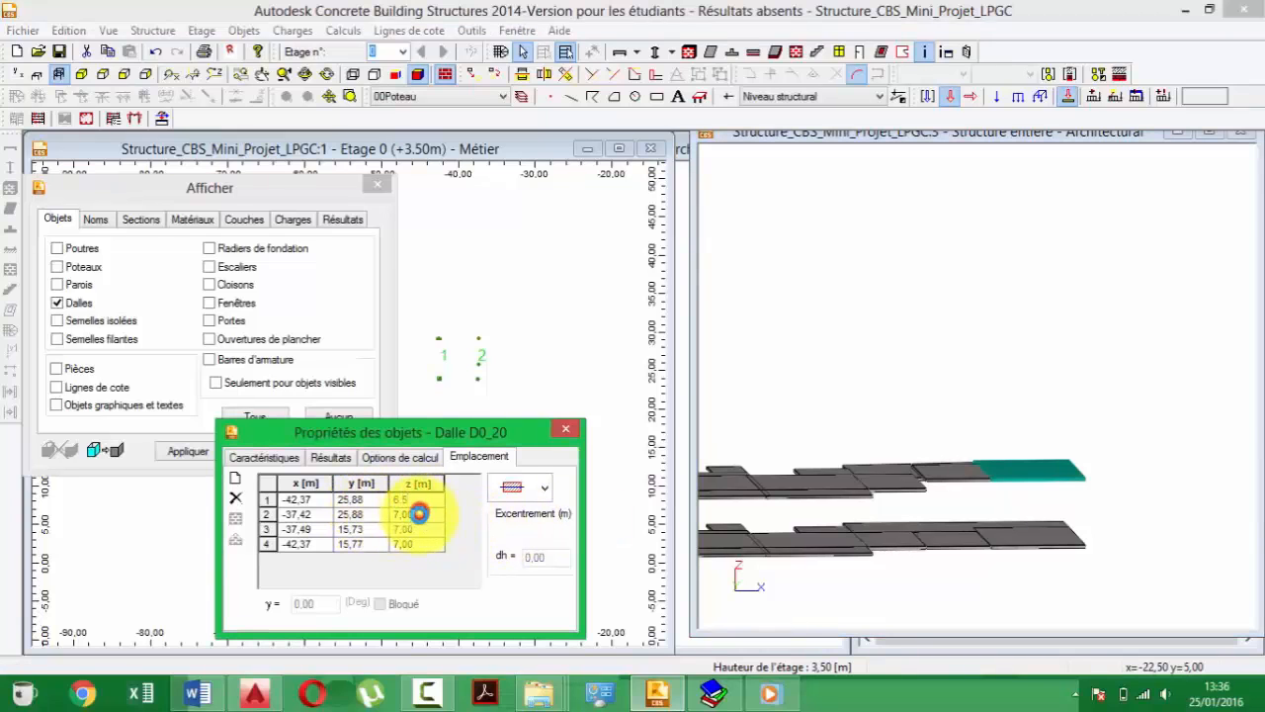
type("6,5")
left_click(420, 527)
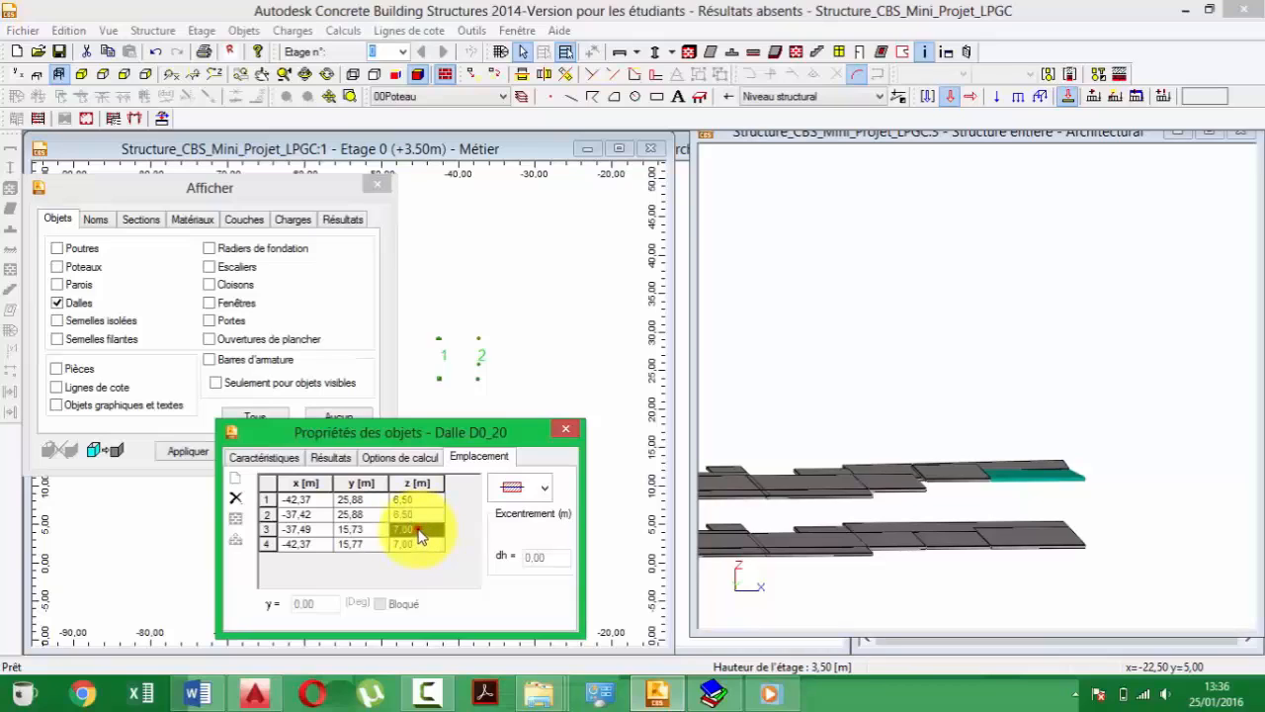
- Set the z coordinates of points 3 and 4 of the same end corner slab to 6.5 m
left_click(418, 531)
double_click(413, 528)
type("6,")
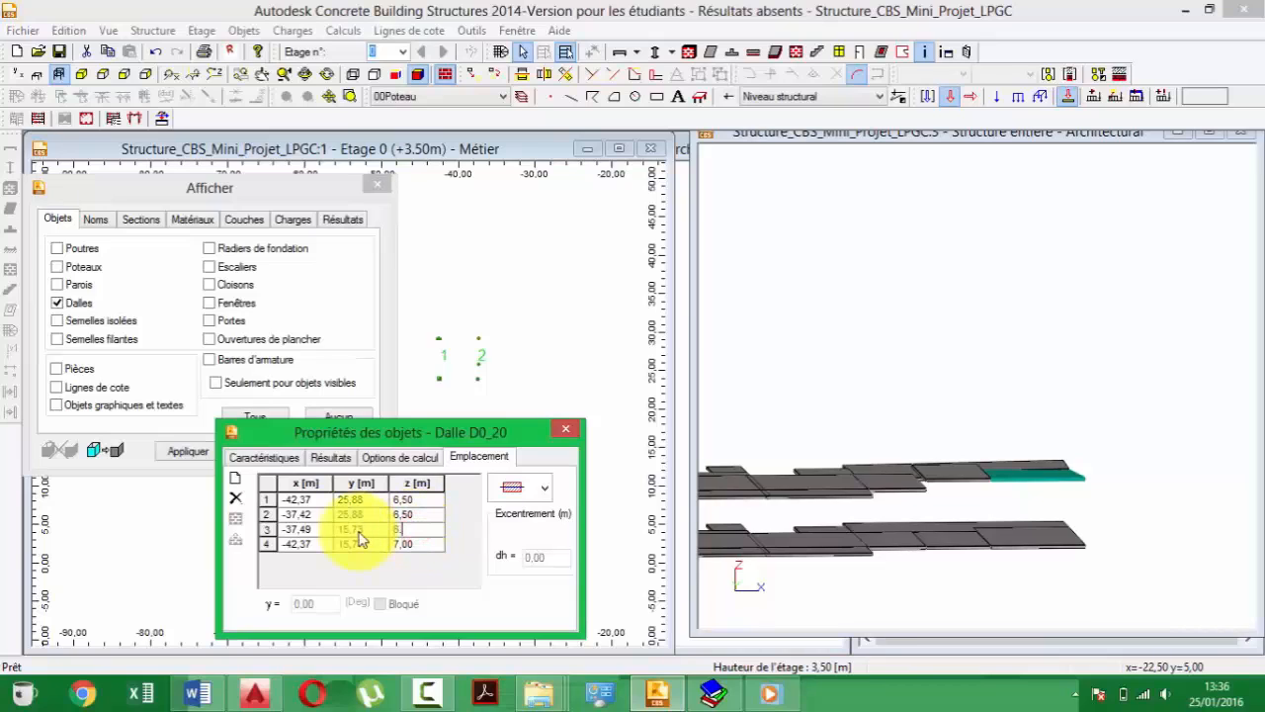
type("5")
left_click(412, 544)
double_click(415, 543)
type("6,5")
key("Return")
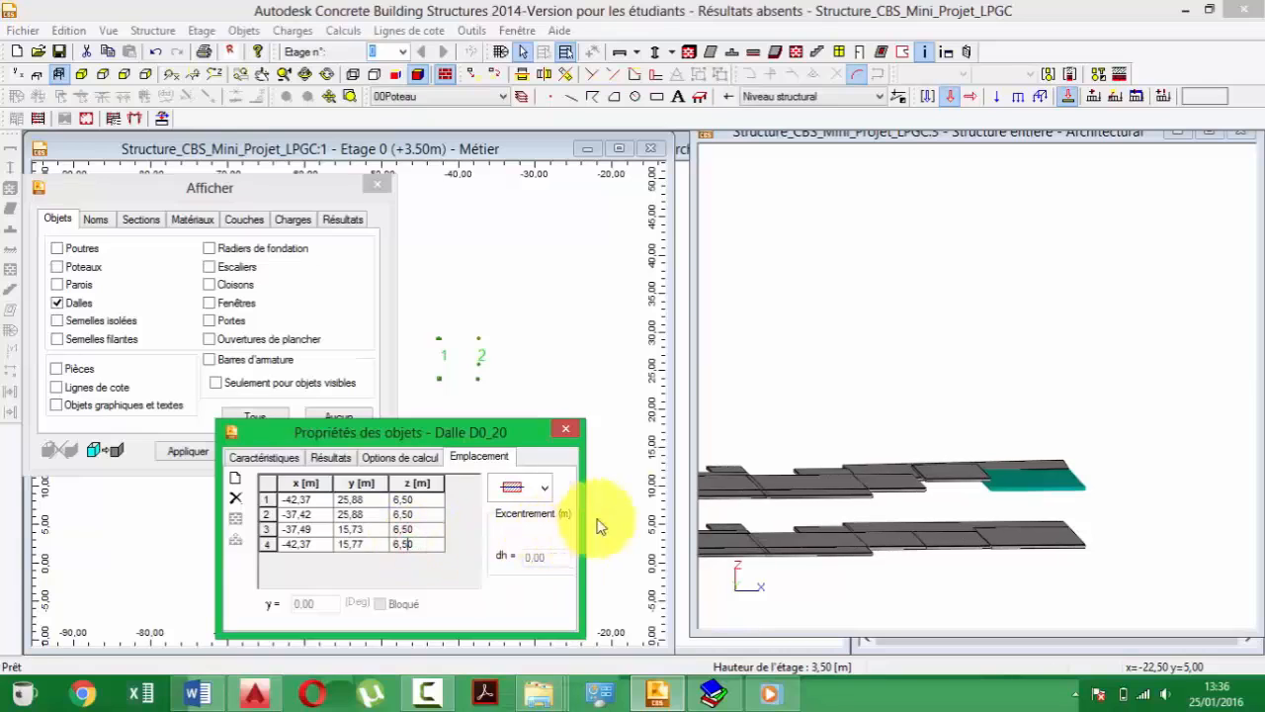
- Set the z coordinates of all four points of the slab adjoining the end corner slab to 6.5 m
left_click(957, 484)
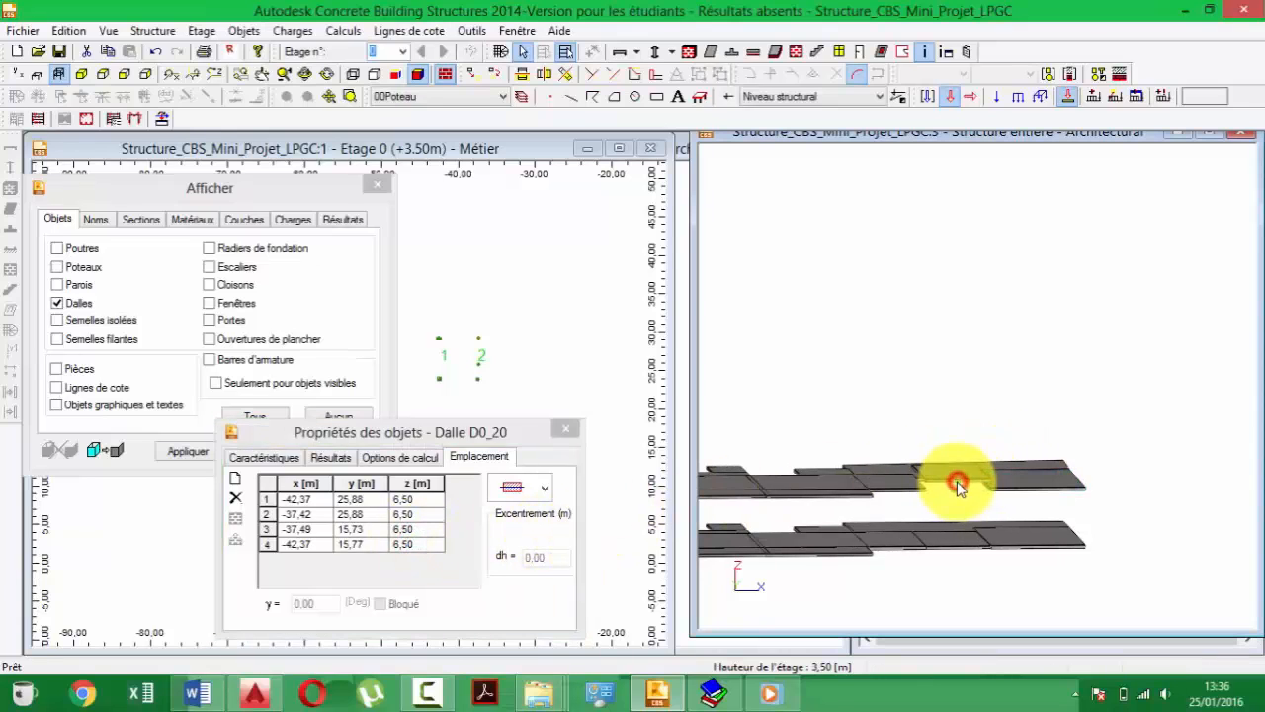
left_click(941, 485)
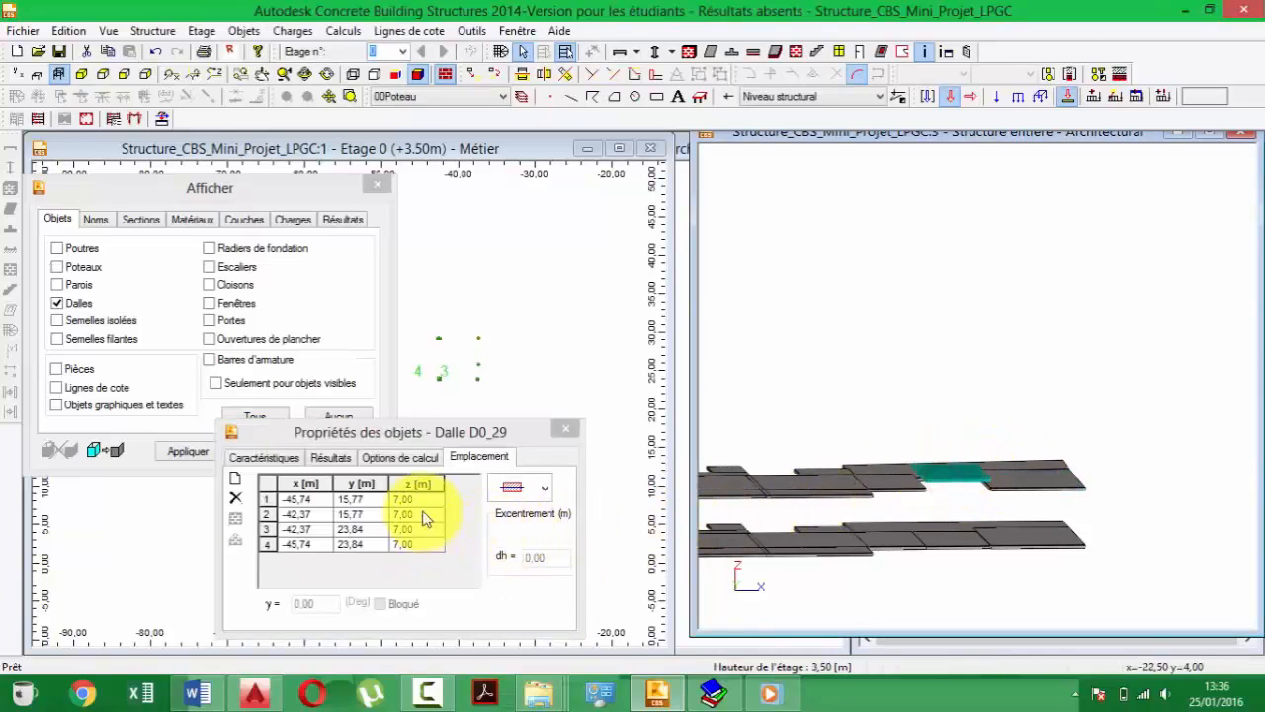
left_click(419, 503)
type("6.5")
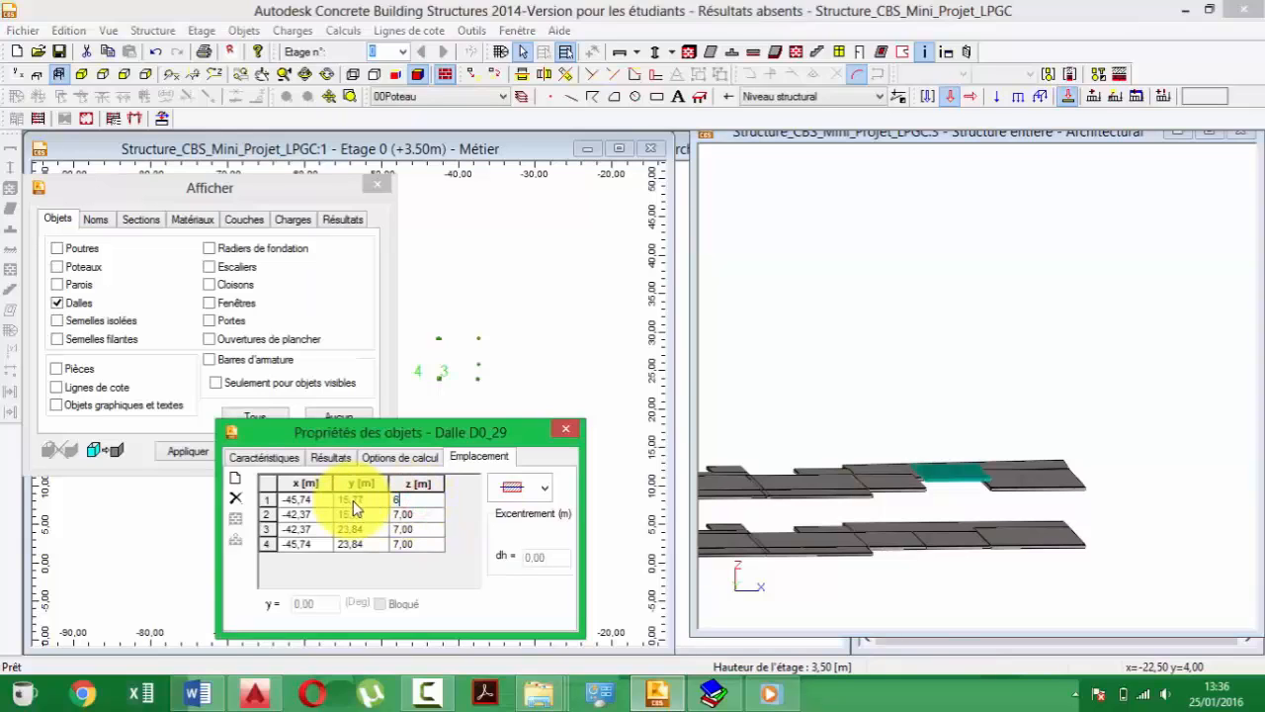
left_click(428, 529)
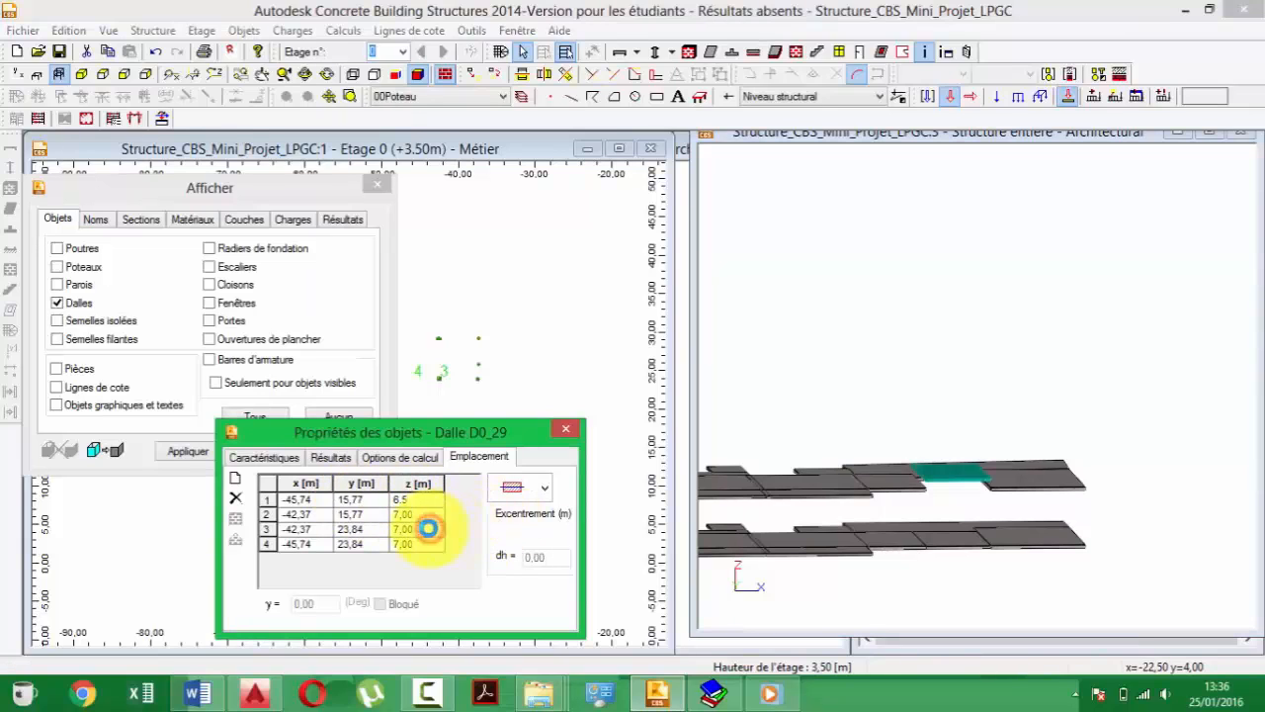
type("6")
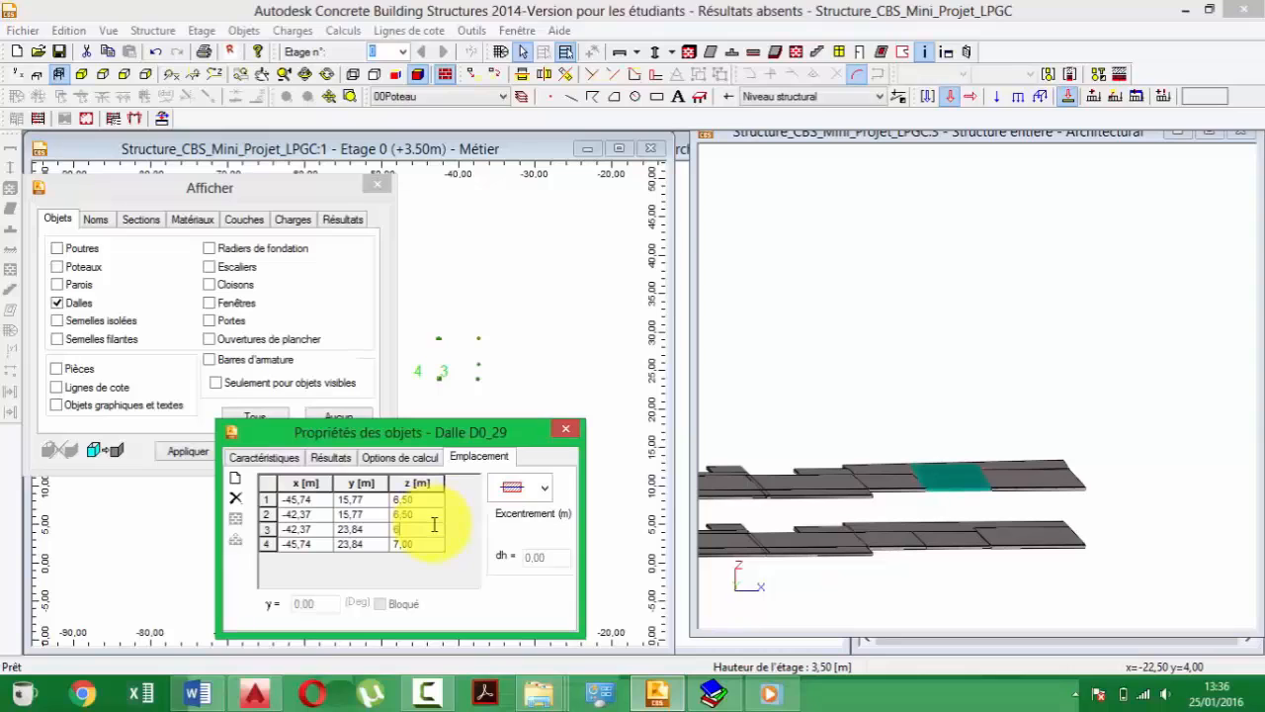
type(",5")
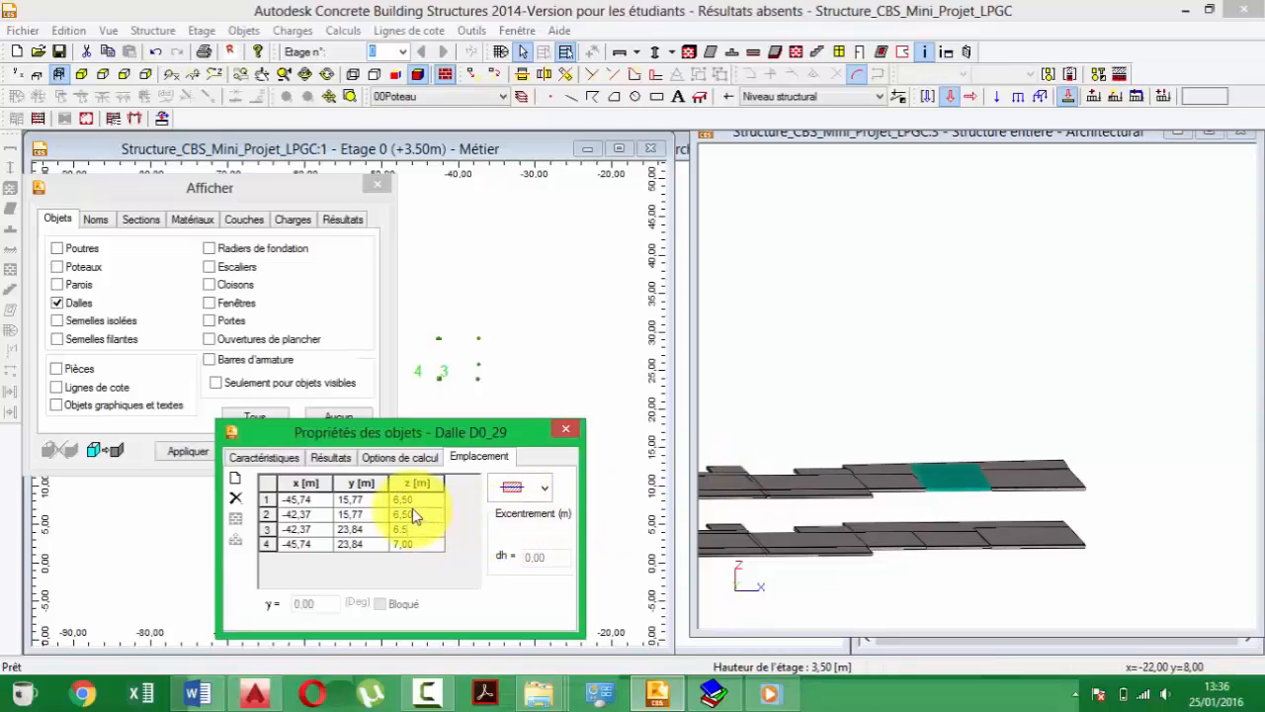
left_click(414, 514)
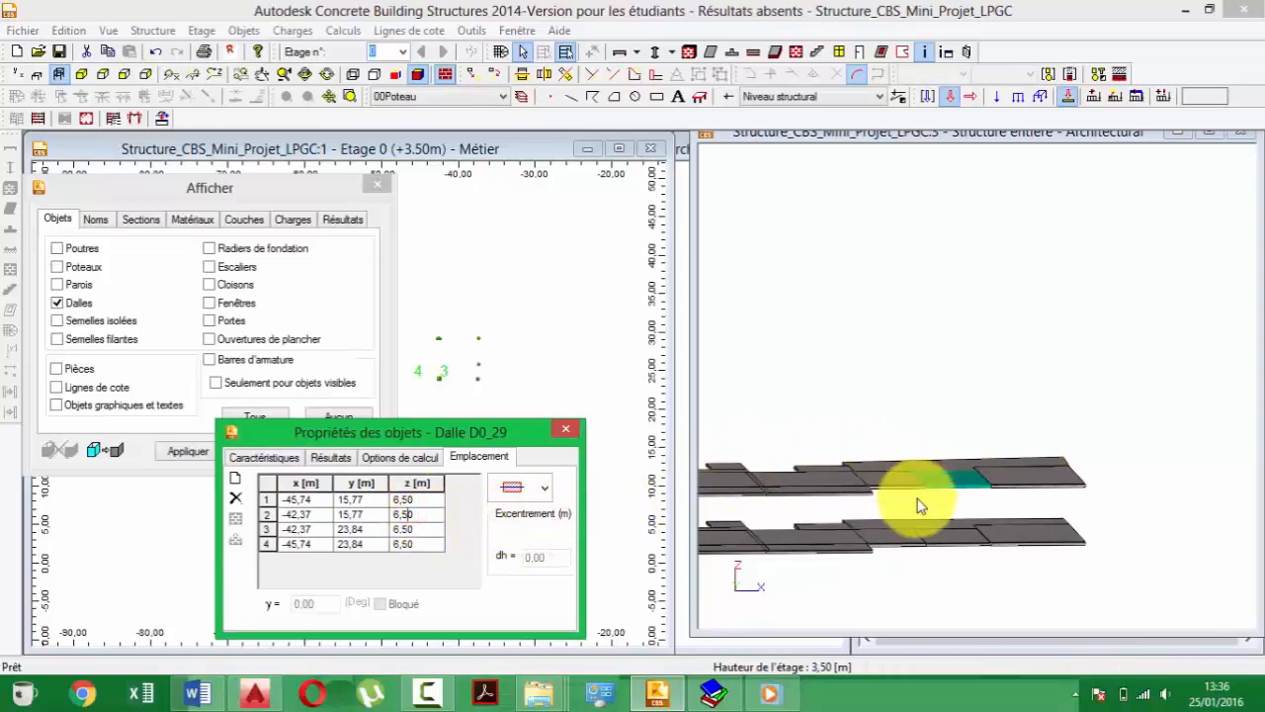
- Delete the sloping long edge slab from the upper storey
middle_click_drag(913, 502, 969, 519, "shift")
scroll(1007, 469, "down", 1)
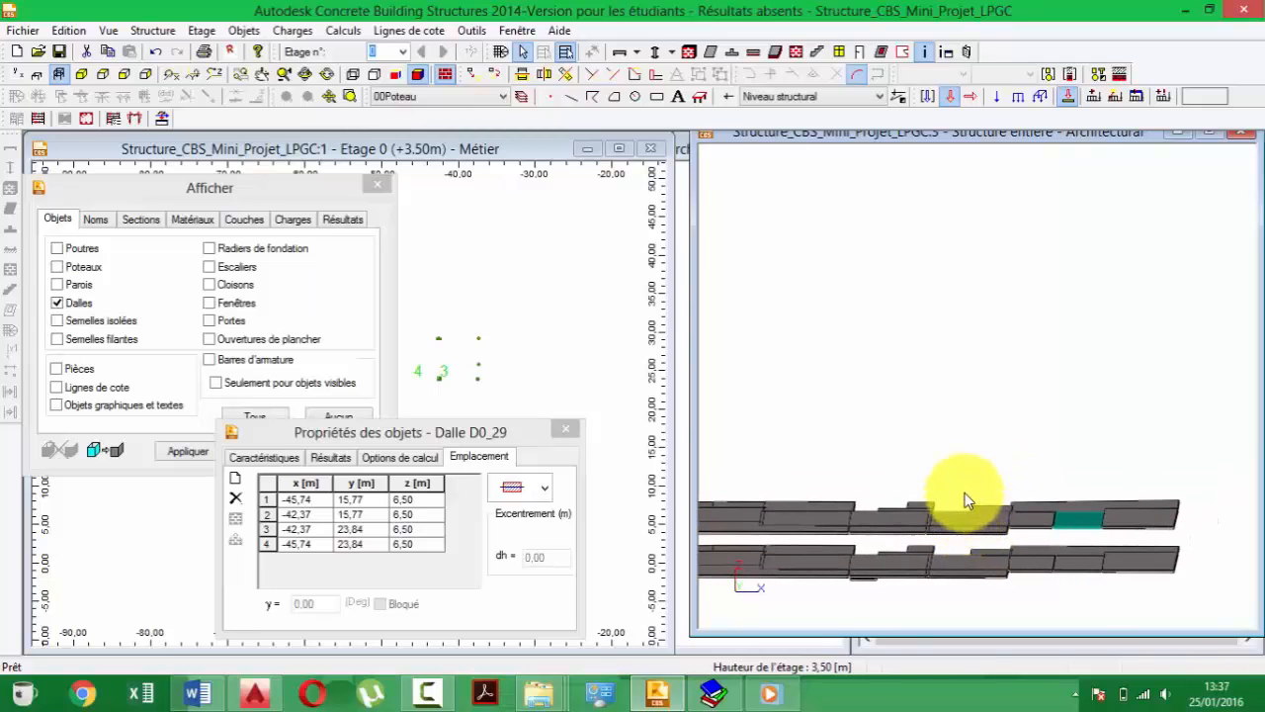
scroll(978, 480, "up", 1)
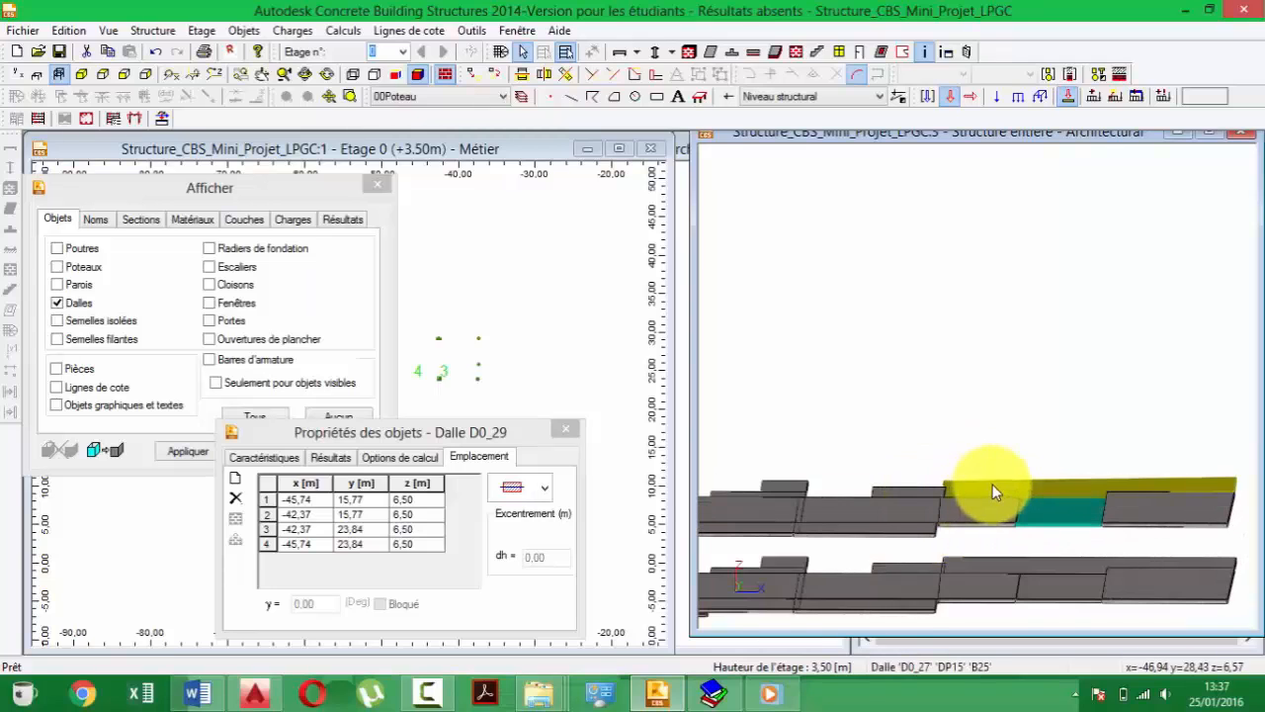
middle_click_drag(993, 484, 1003, 461)
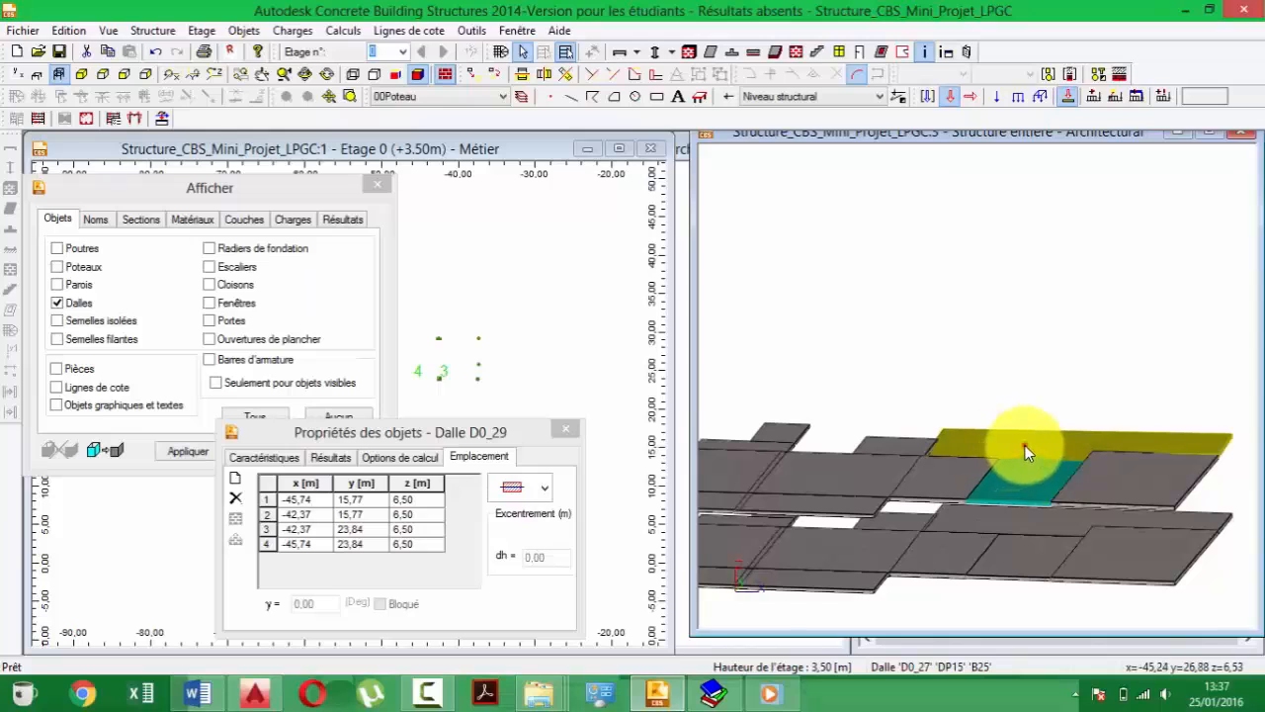
left_click(1026, 452)
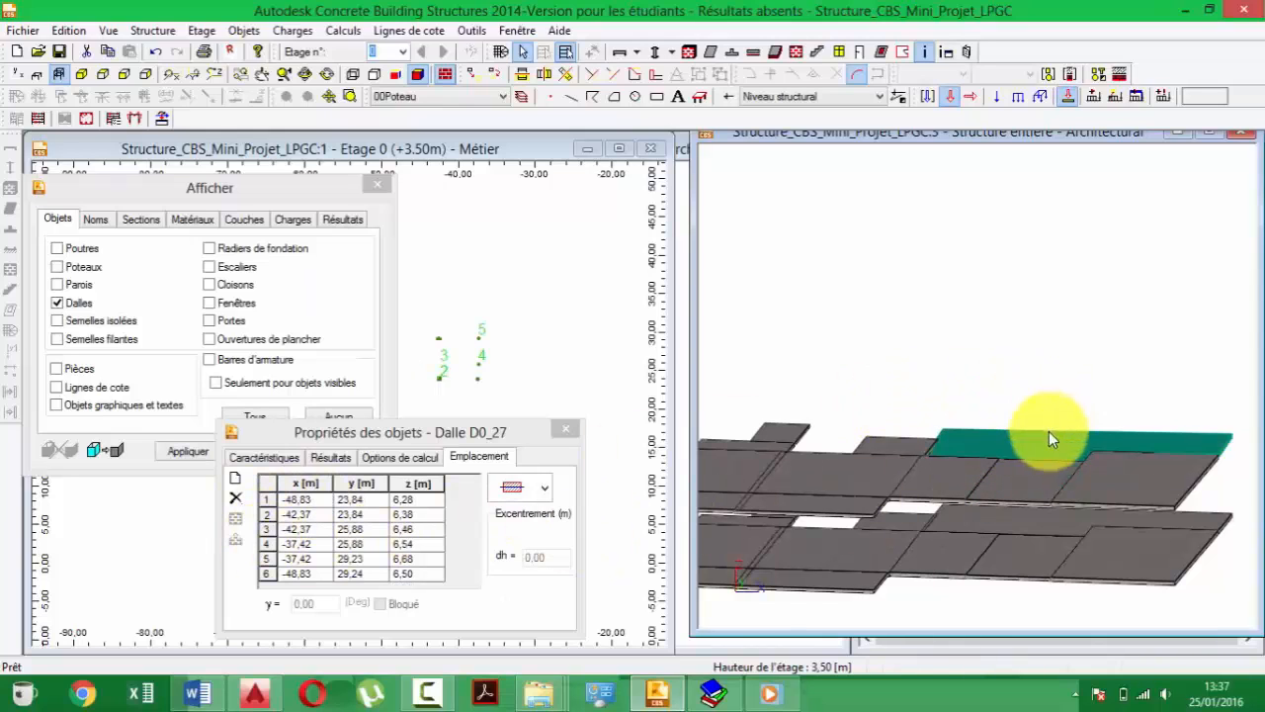
key("Delete")
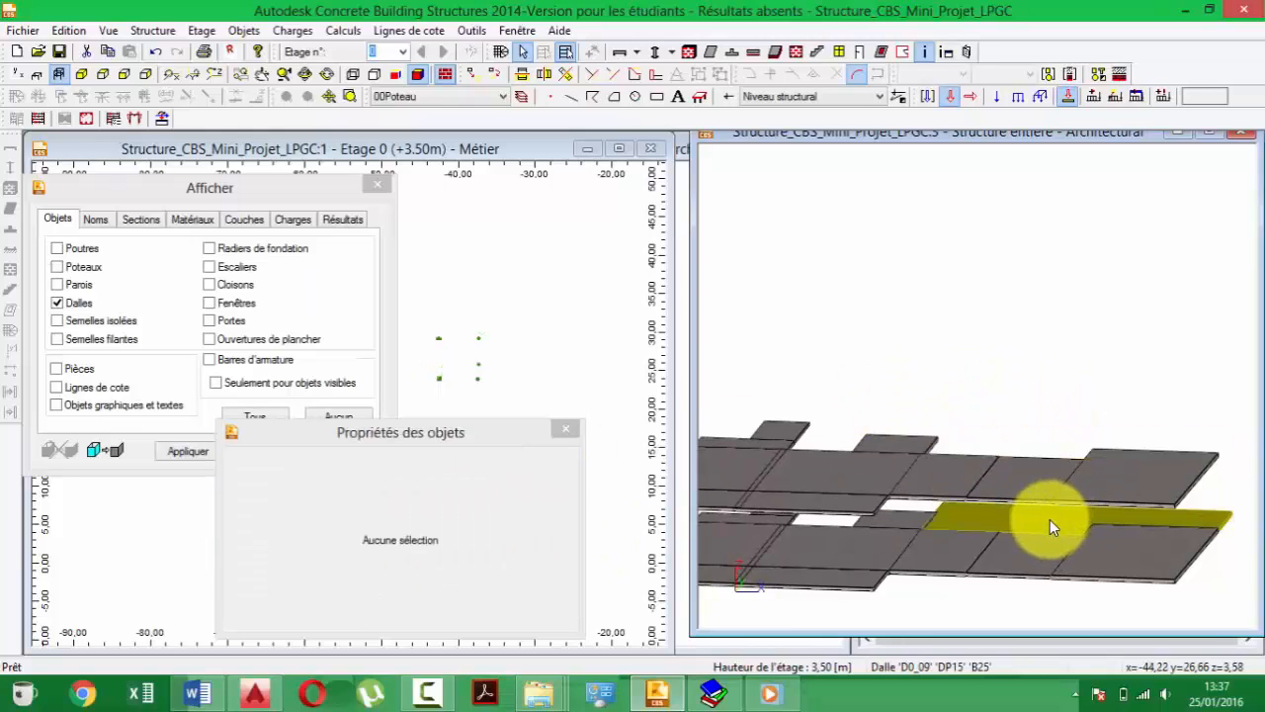
- Copy the lower storey's long edge slab upward with a translation of z = 3 m and 1 repetition
left_click(1050, 520)
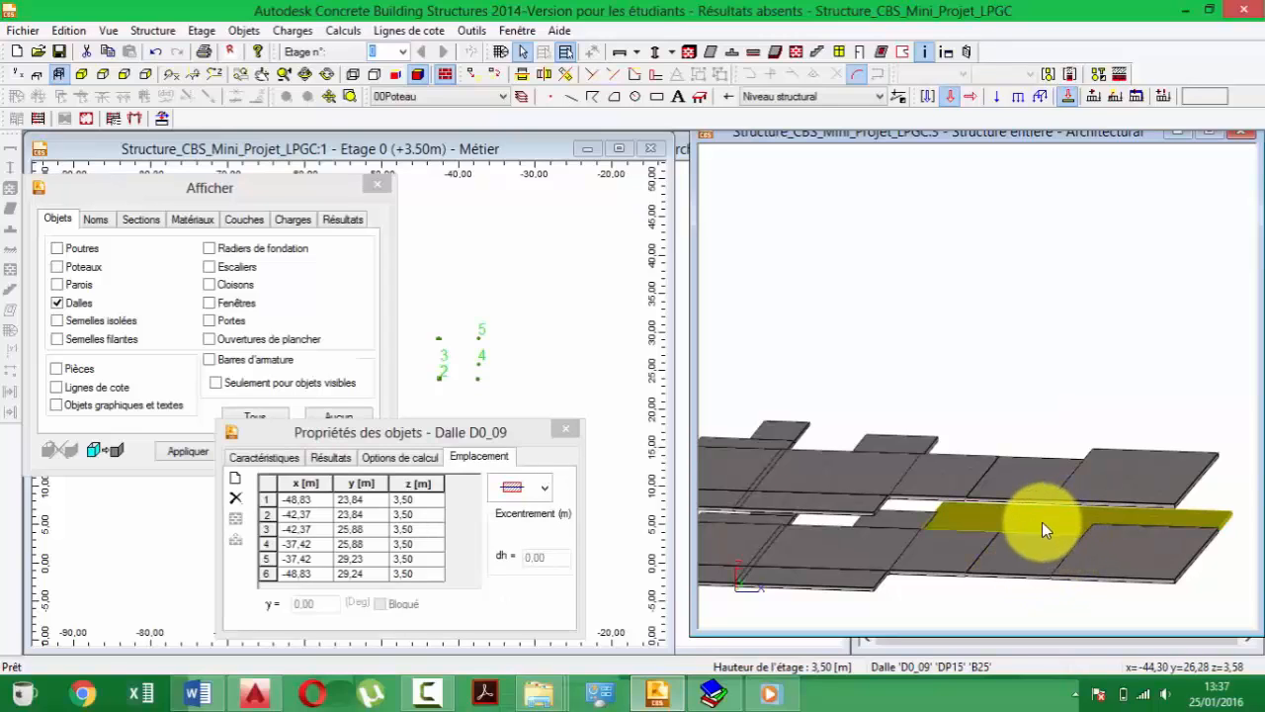
left_click(479, 74)
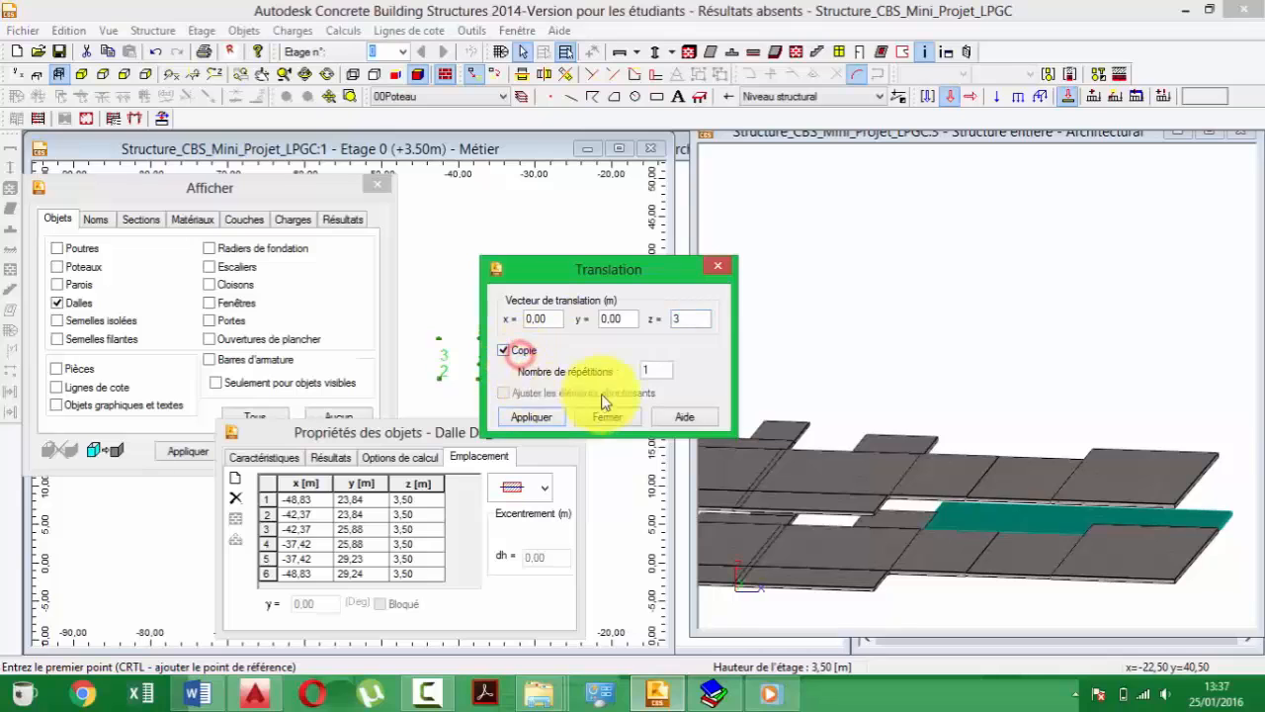
left_click(535, 420)
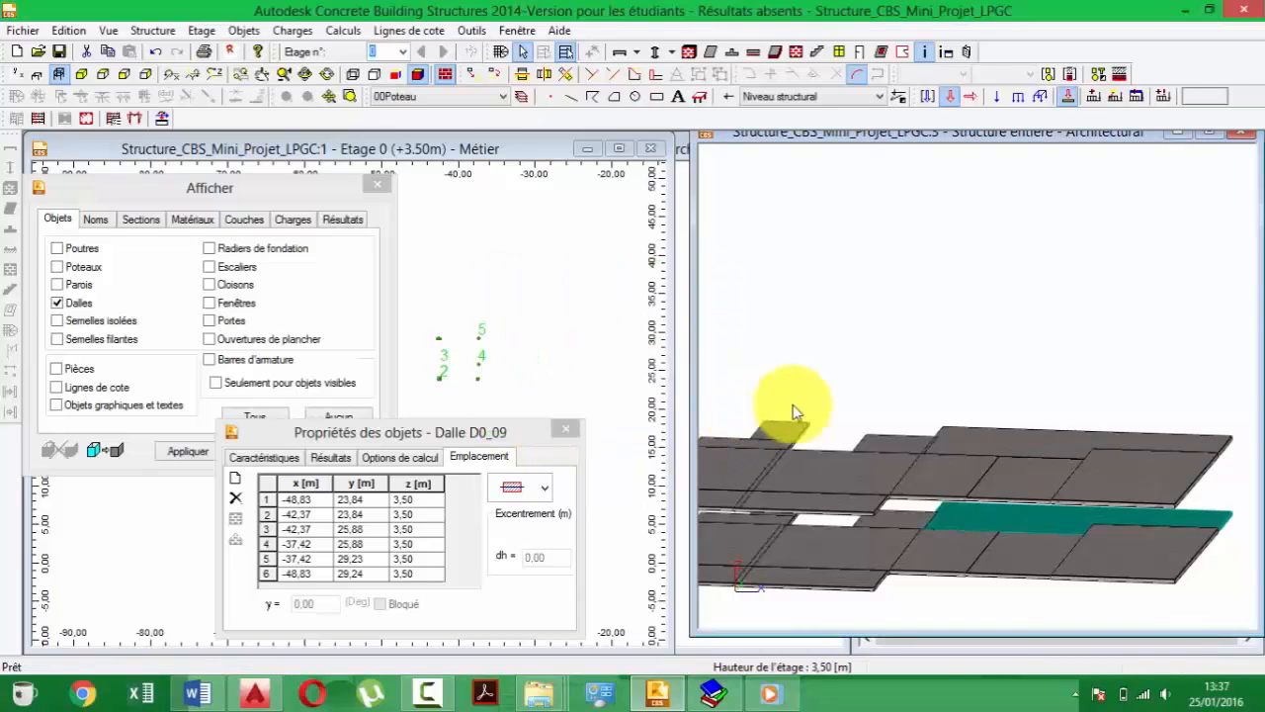
scroll(1034, 465, "up", 3)
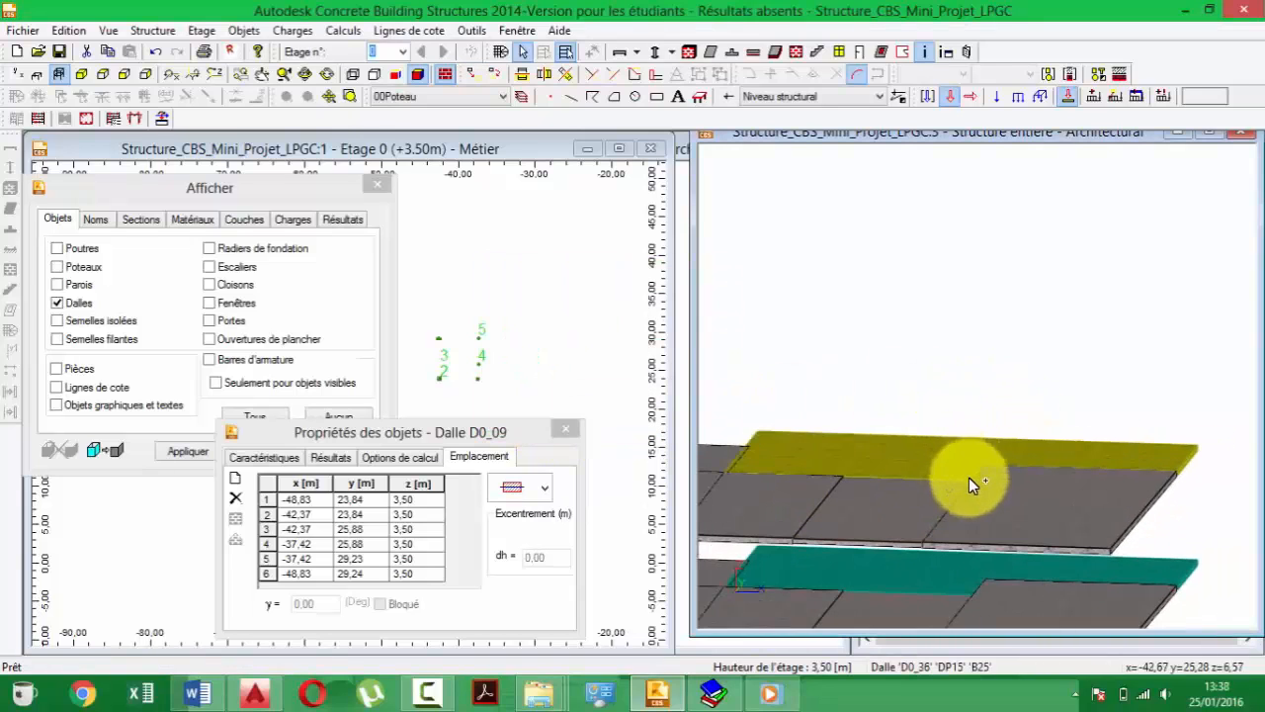
mouse_move(976, 501)
middle_mouse_down("shift")
mouse_move(955, 492)
mouse_move(963, 499)
middle_mouse_up("shift")
scroll(1068, 511, "down", 3)
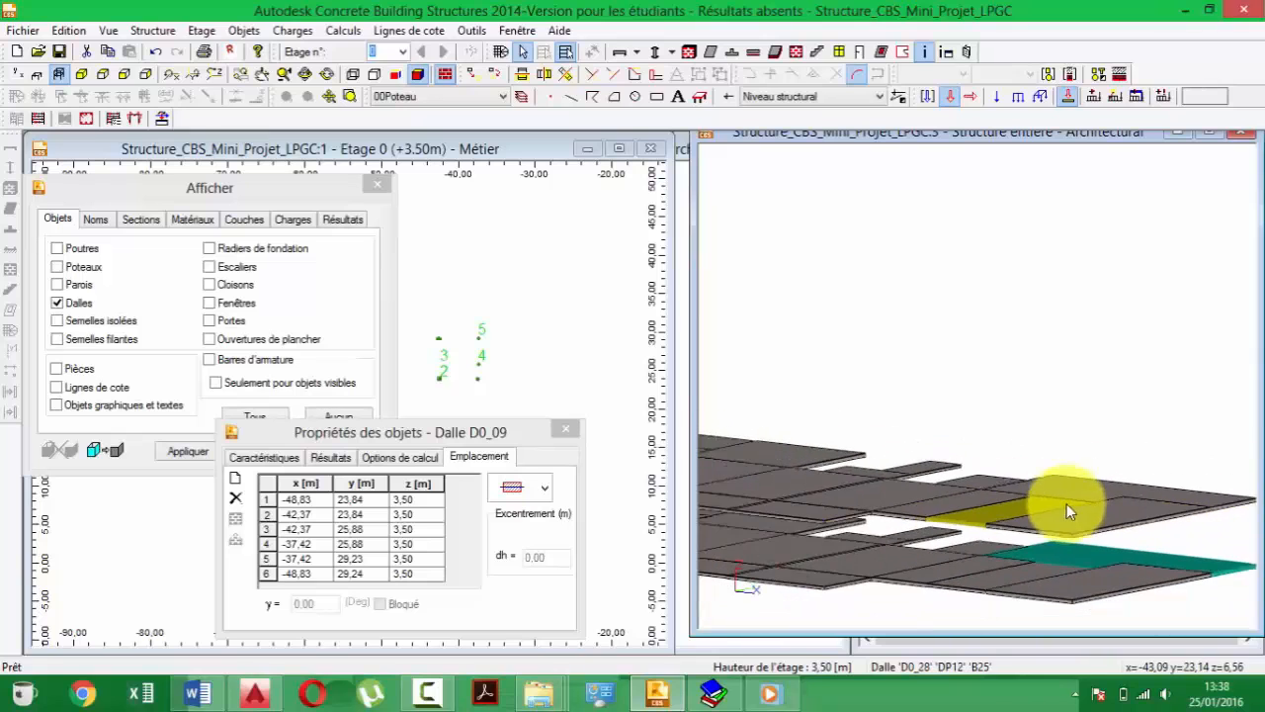
scroll(975, 496, "down", 5)
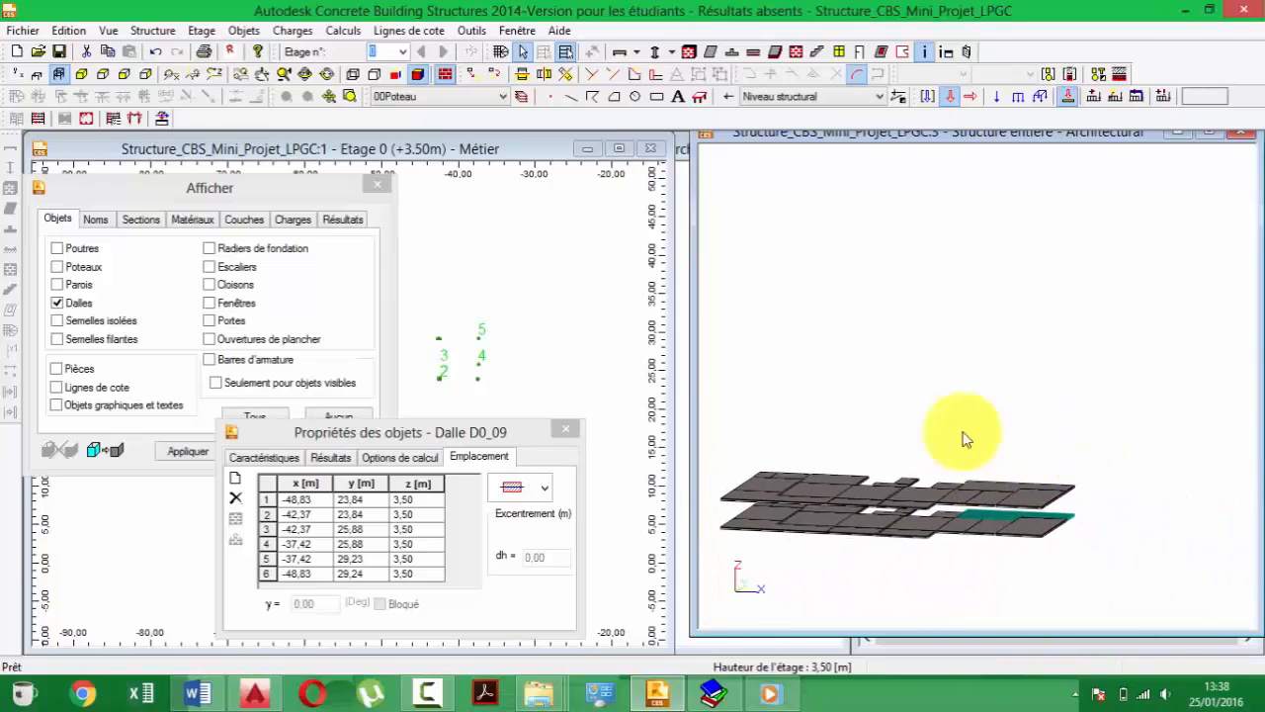
- Display all object types again, close the properties and display settings, and clear the selection
left_click(567, 432)
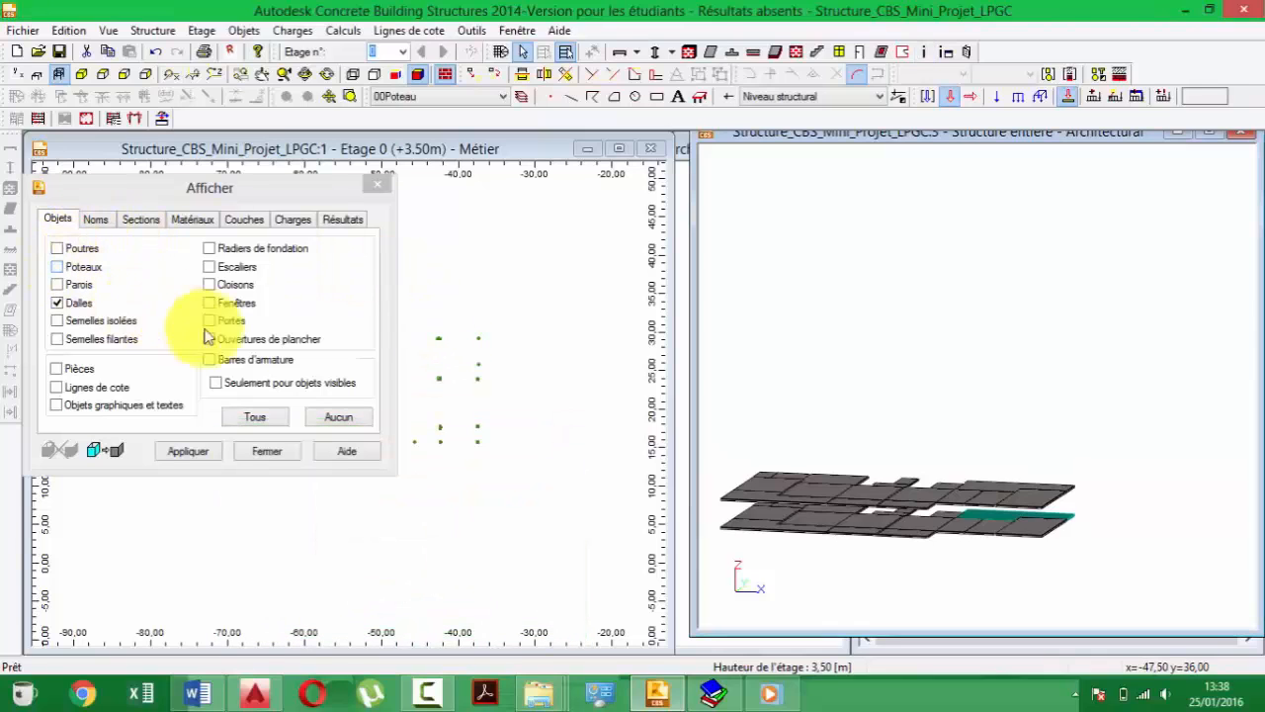
left_click(255, 416)
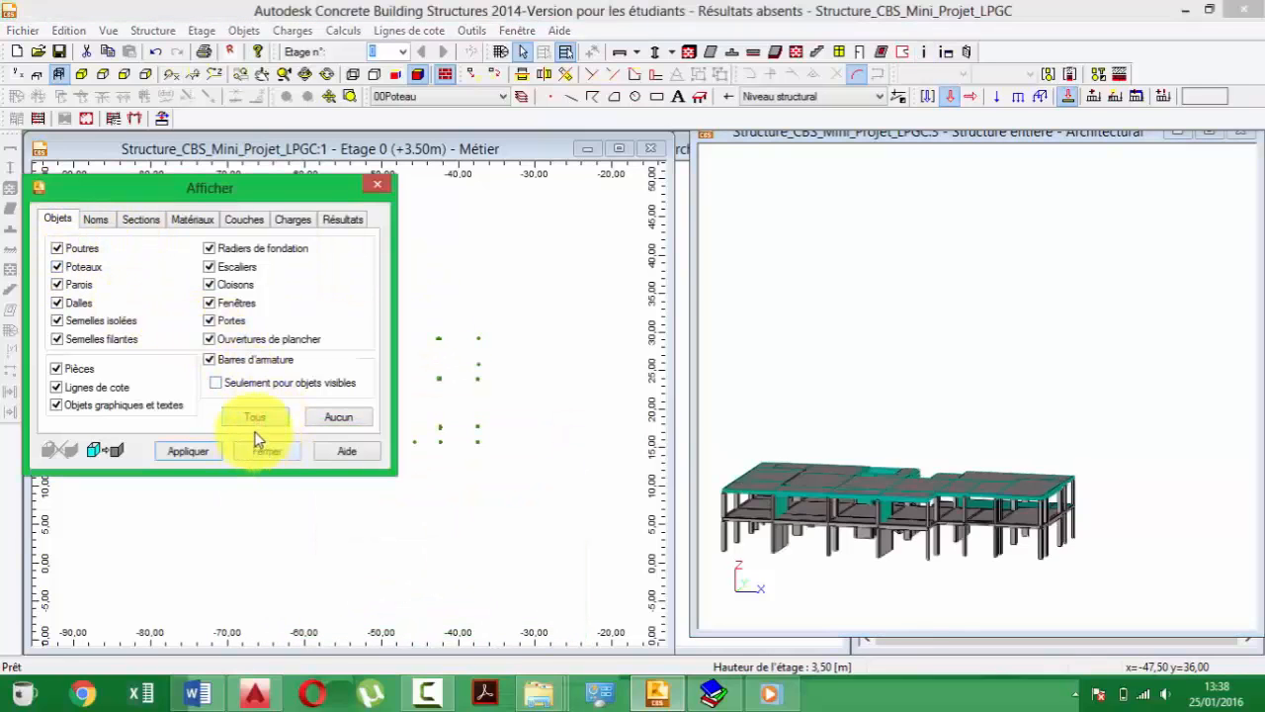
left_click(265, 451)
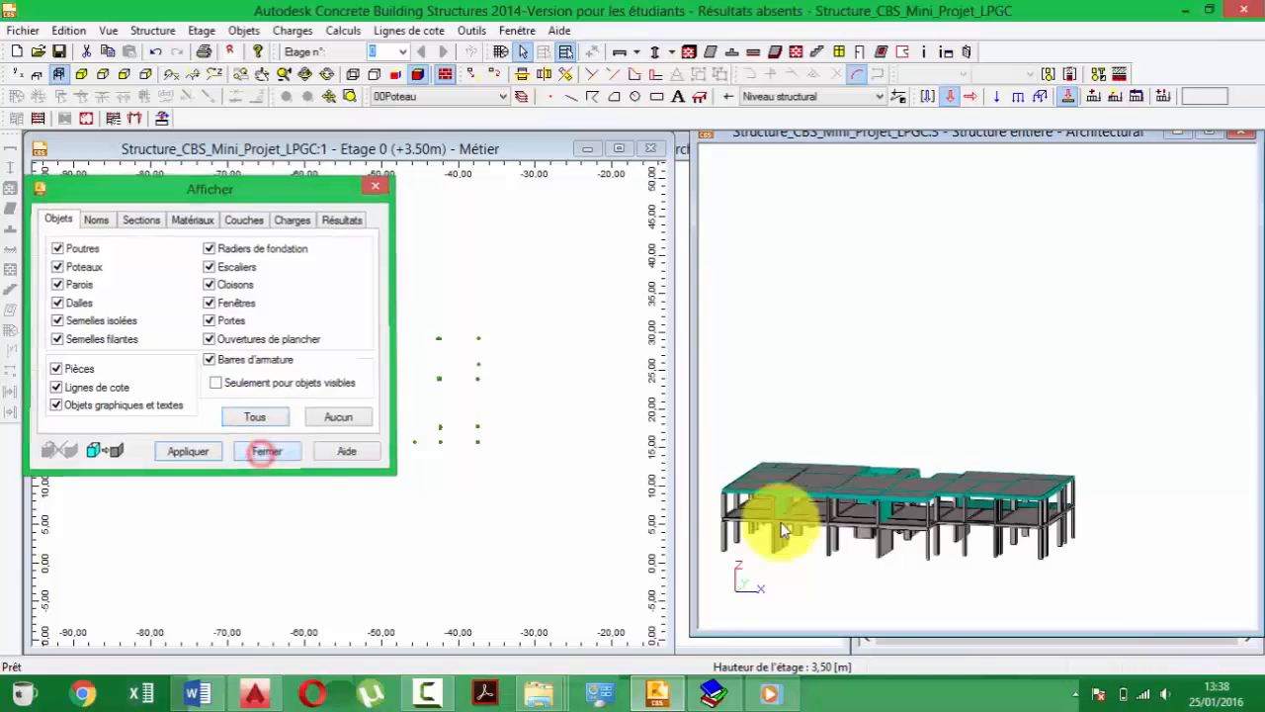
scroll(778, 456, "up", 2)
scroll(935, 521, "up", 6)
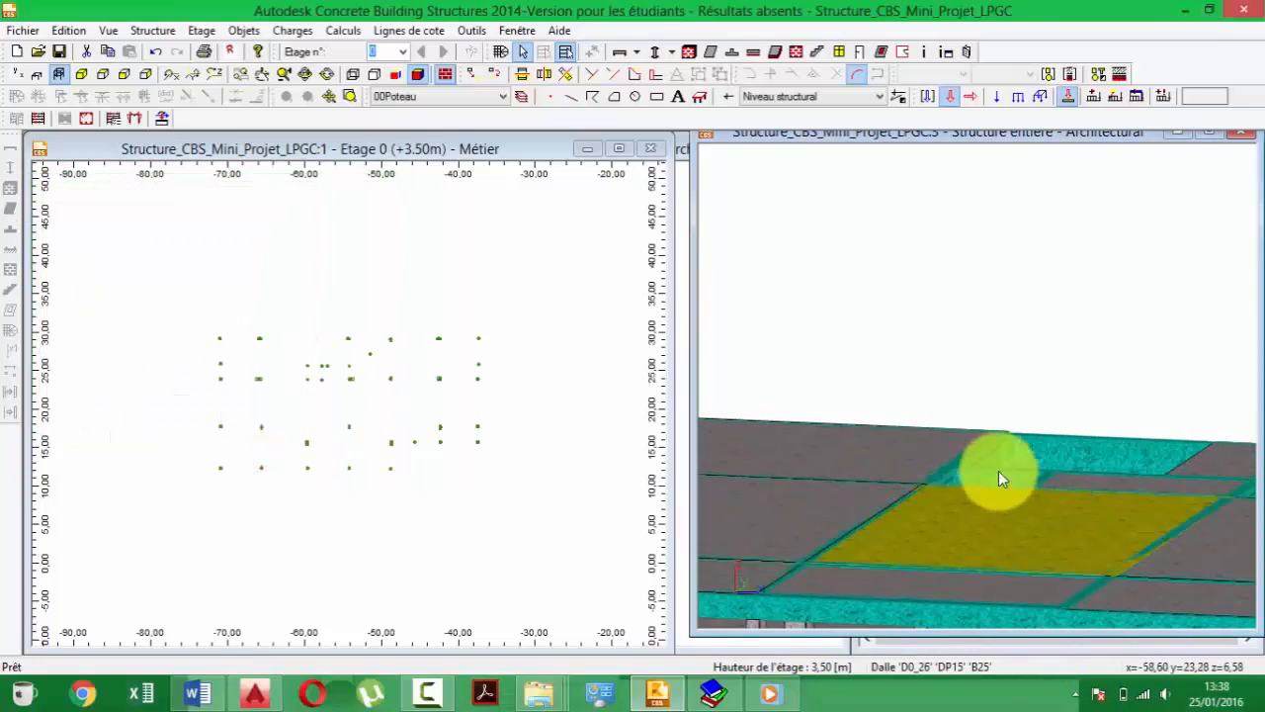
scroll(890, 489, "down", 6)
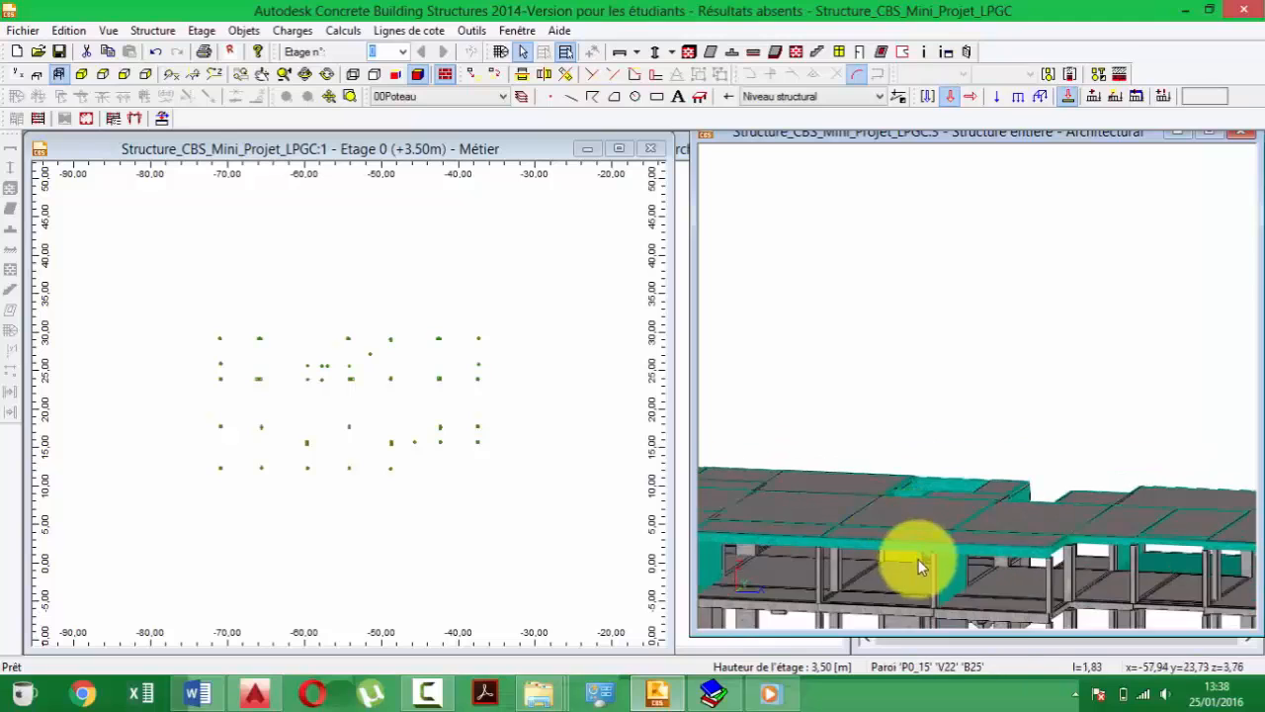
middle_click_drag(879, 478, 873, 510, "shift")
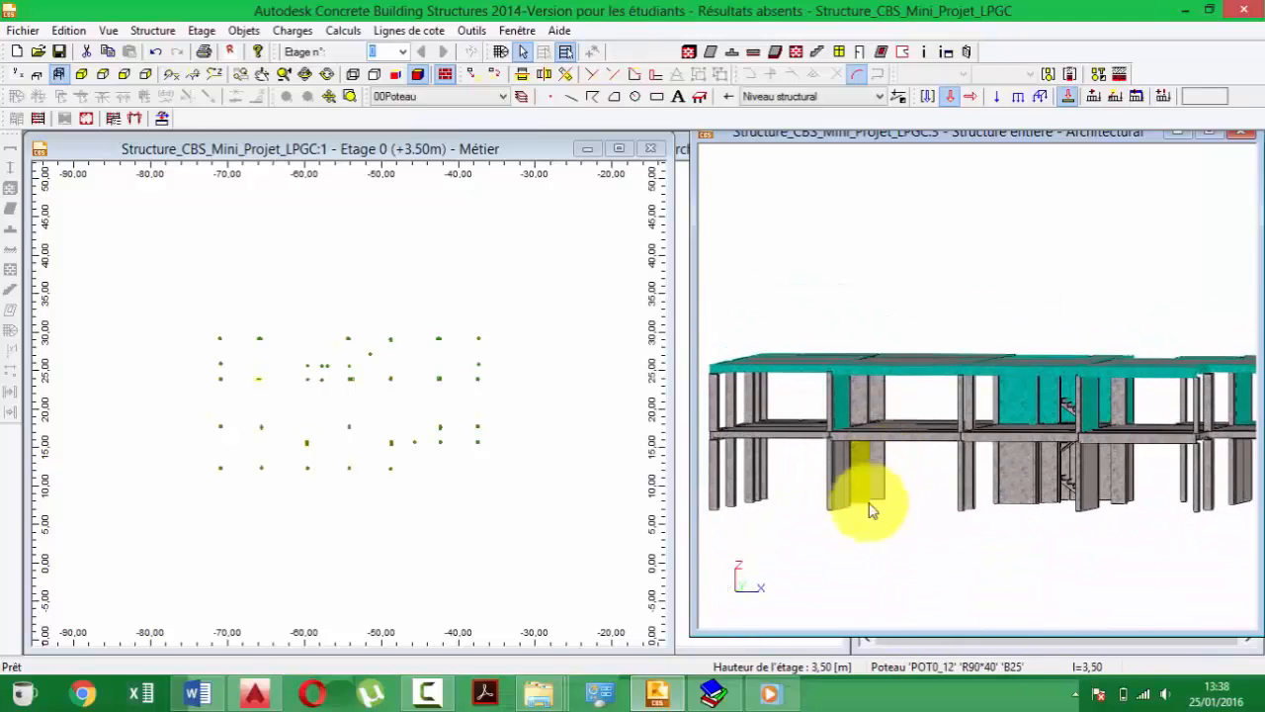
left_click(863, 522)
- Check the z coordinates of an upper-storey column and a roof slab in their placement properties, and clear the selection
middle_click_drag(739, 416, 778, 425)
left_click(776, 416)
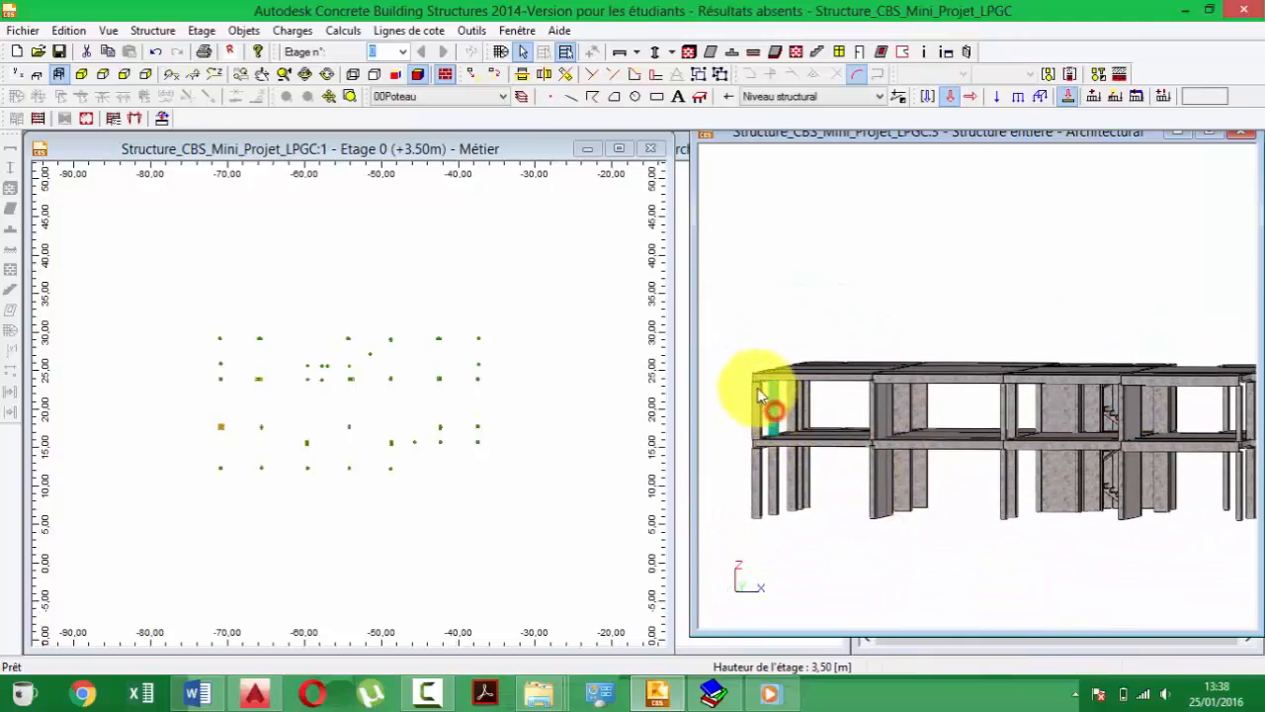
left_click(926, 54)
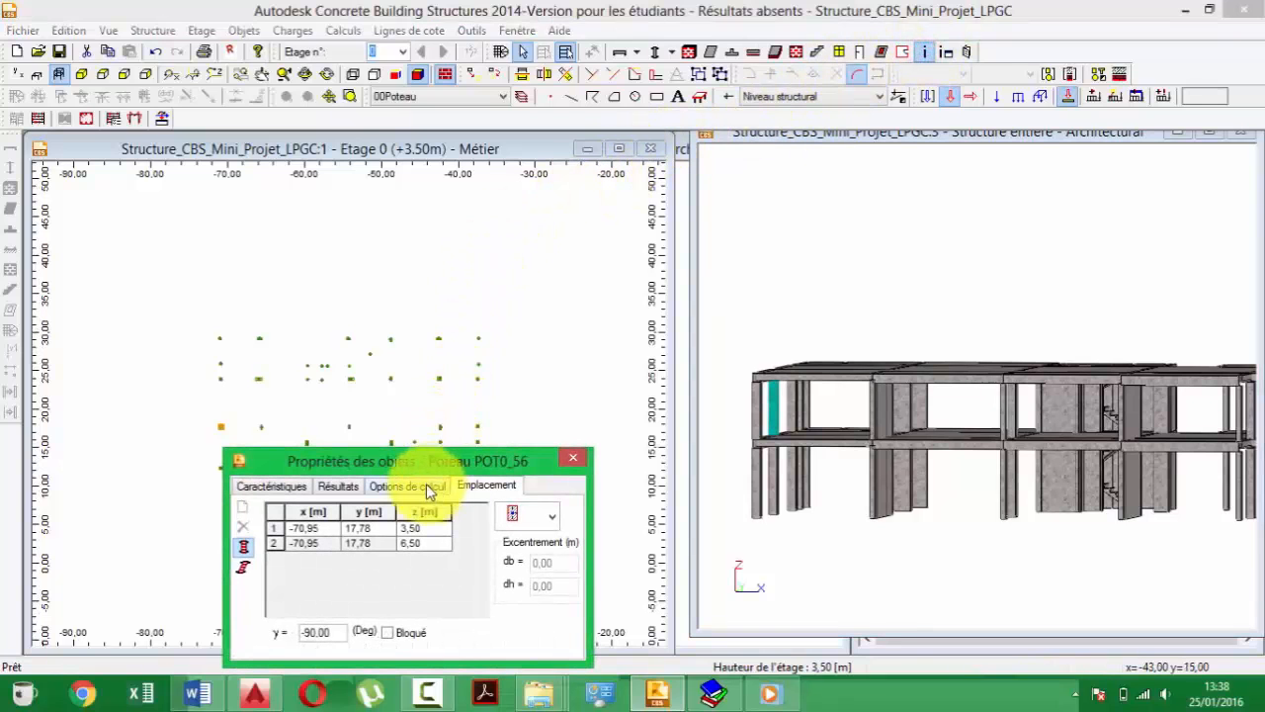
left_click_drag(419, 463, 328, 327)
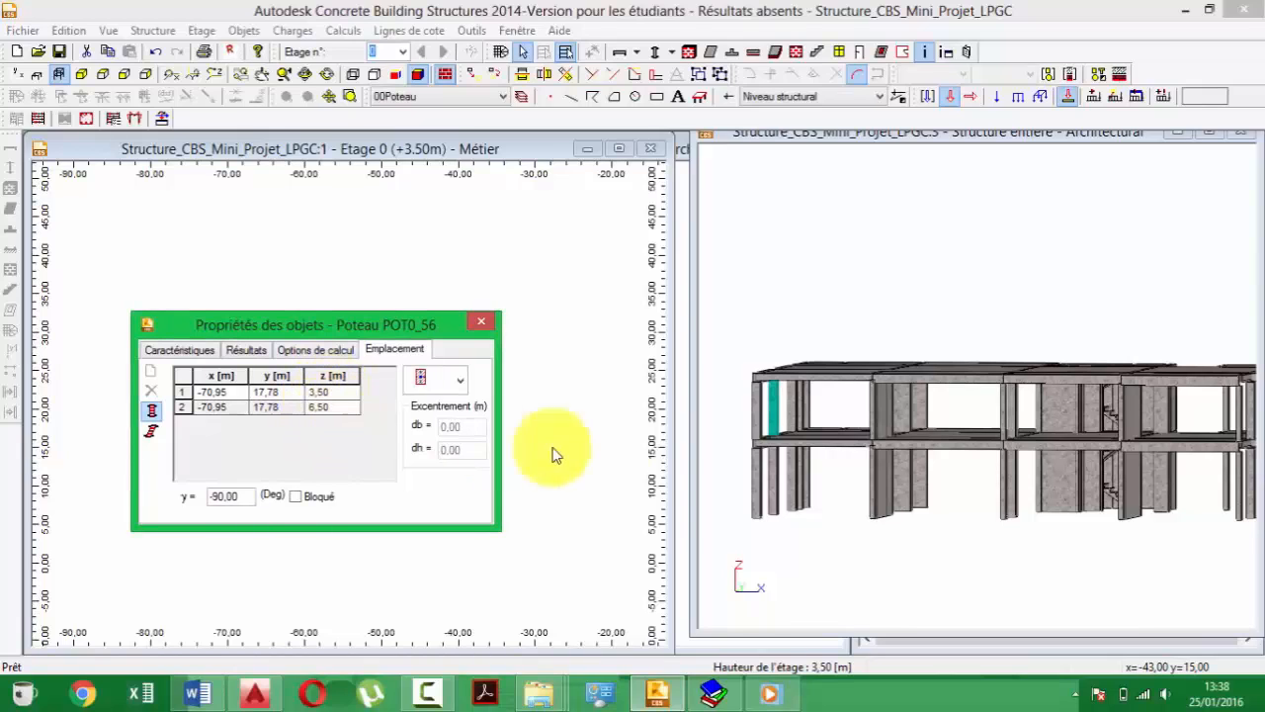
left_click(831, 384)
left_click(821, 381)
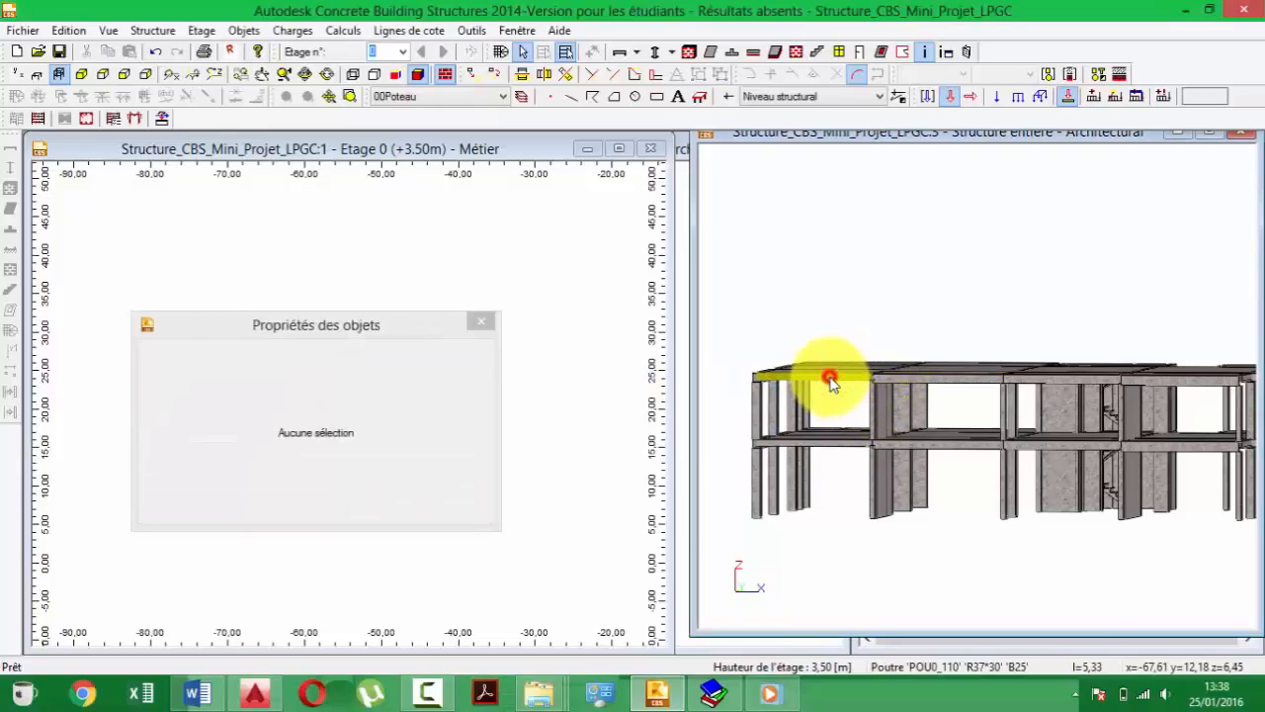
left_click(990, 374)
scroll(870, 395, "up", 2)
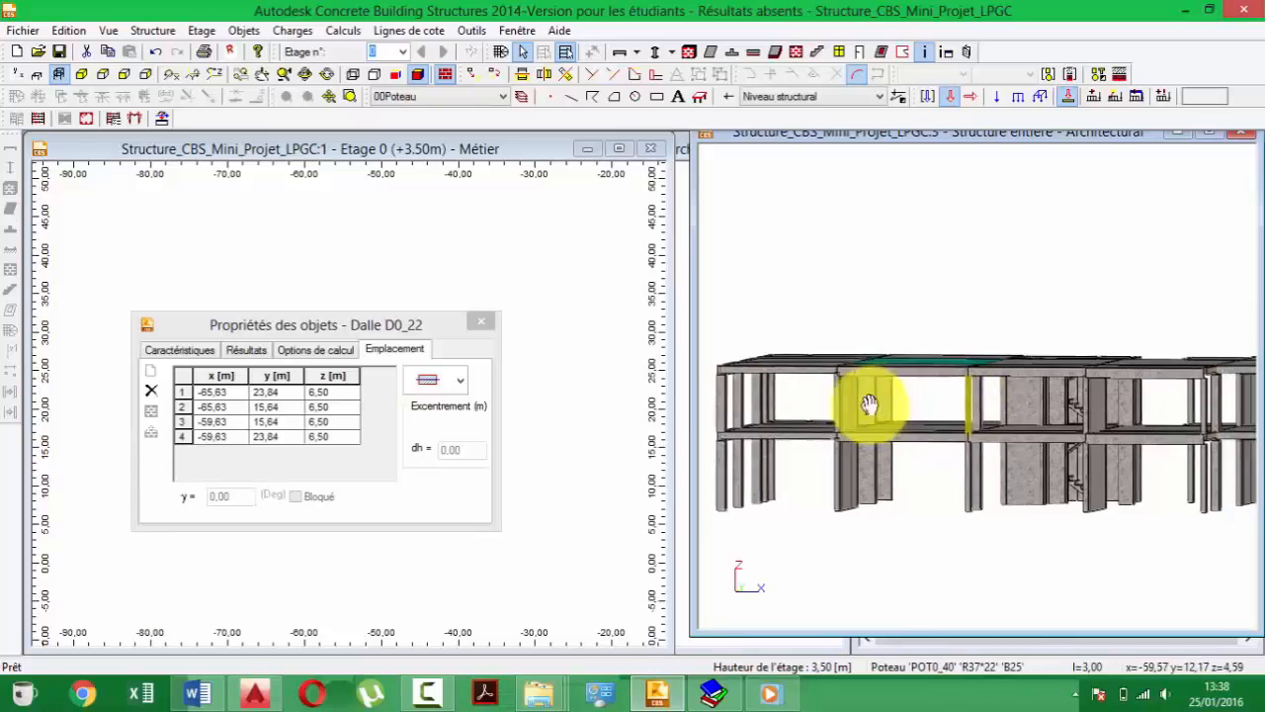
left_click(926, 547)
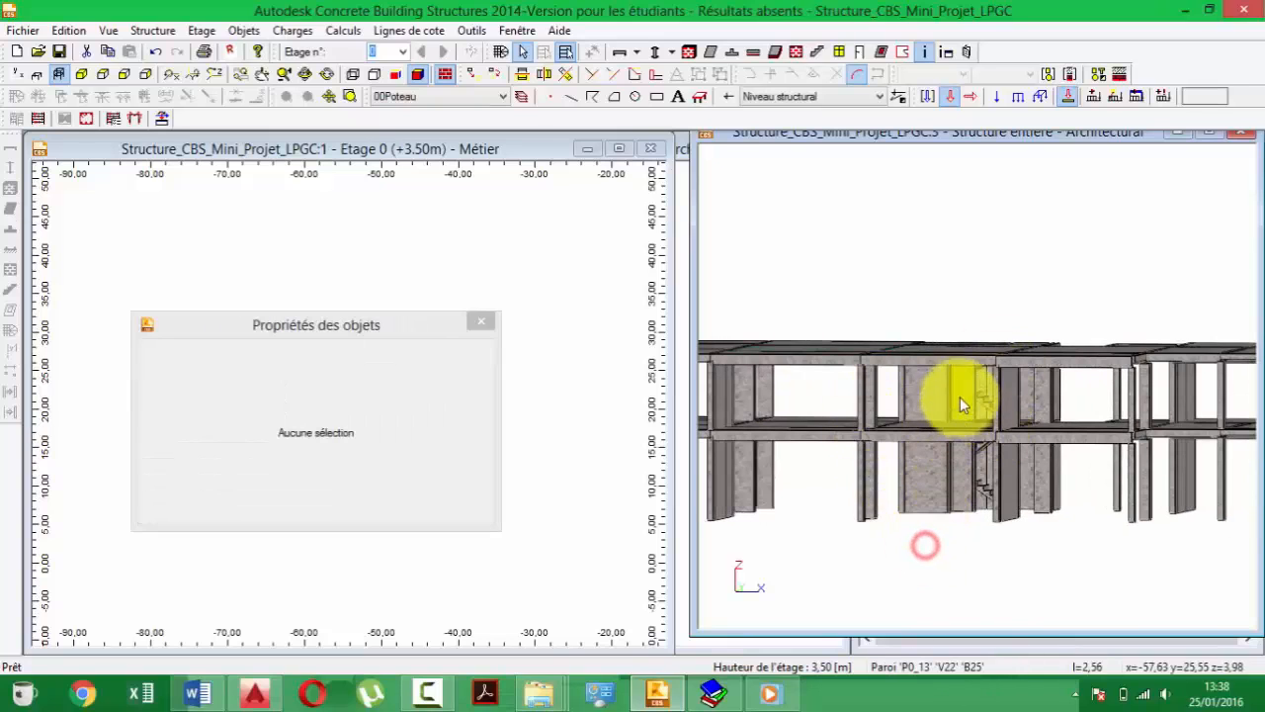
- Level the 3D view to a front elevation and select all elements of the upper storey with a crossing window
scroll(960, 400, "down", 3)
middle_click_drag(959, 410, 888, 427)
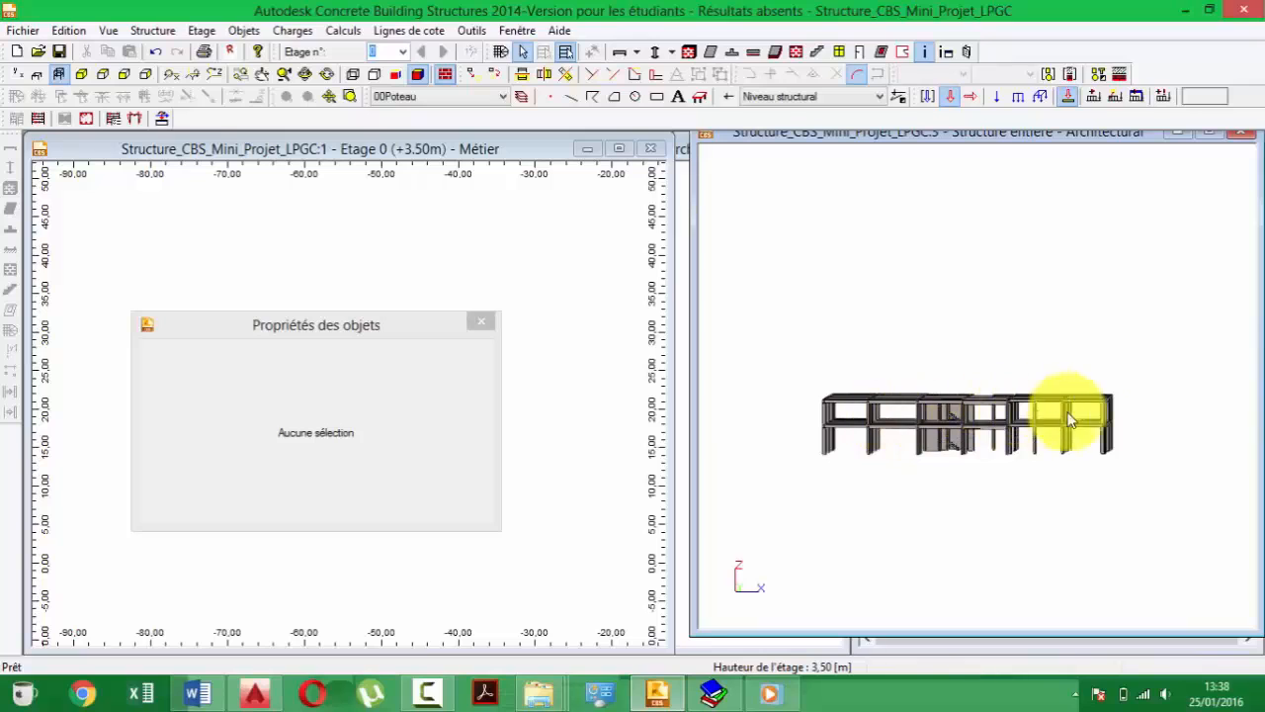
mouse_move(1020, 420)
middle_mouse_down()
mouse_move(1037, 419)
mouse_move(1025, 412)
middle_mouse_up()
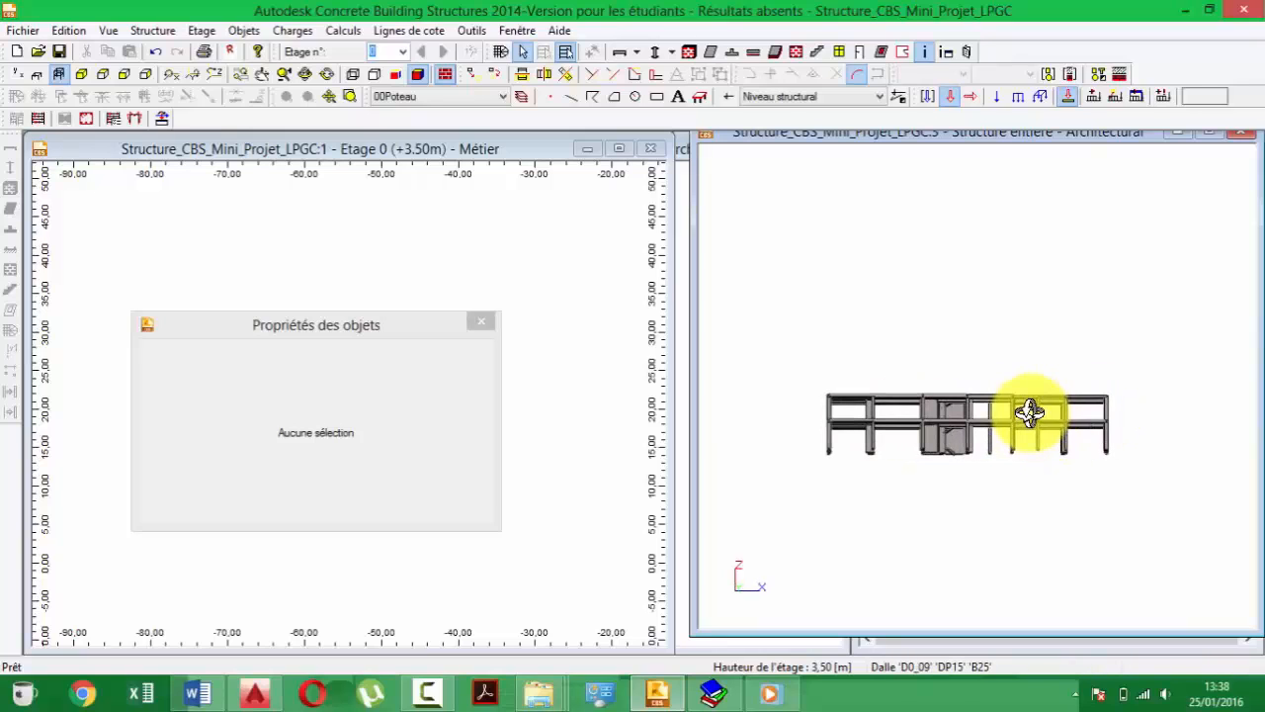
left_click_drag(1120, 409, 984, 388)
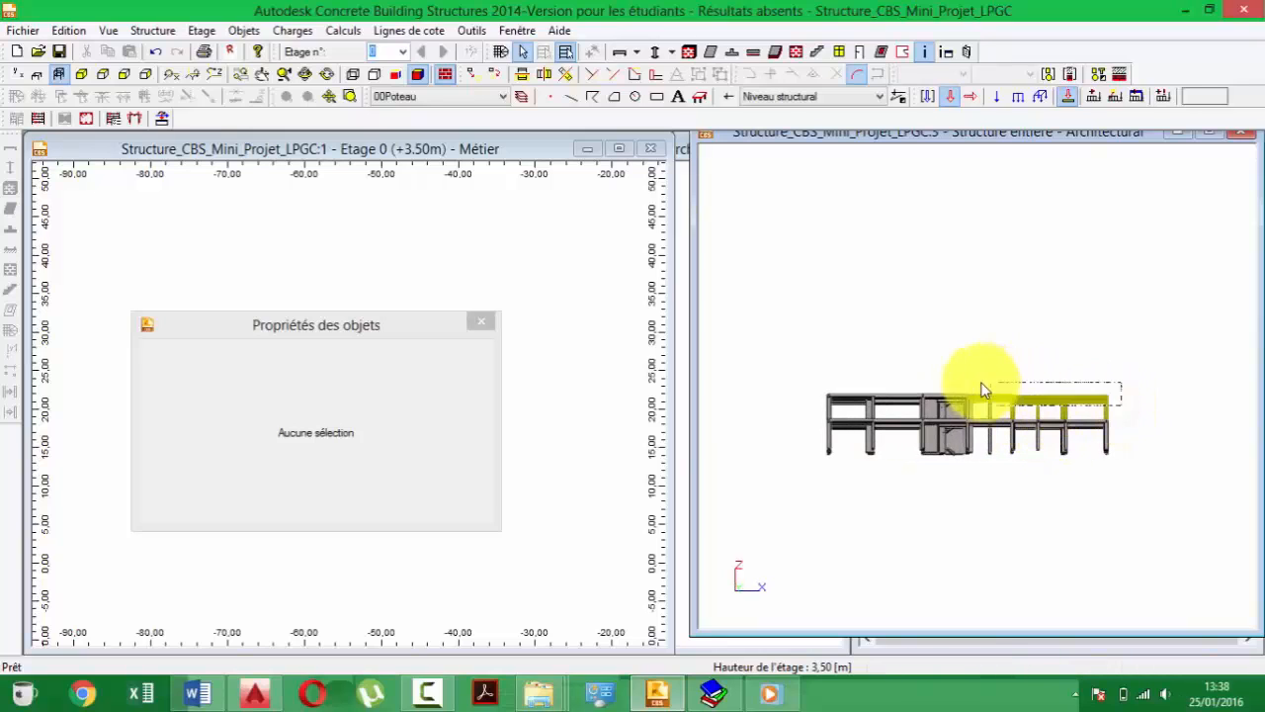
left_click_drag(897, 388, 847, 376)
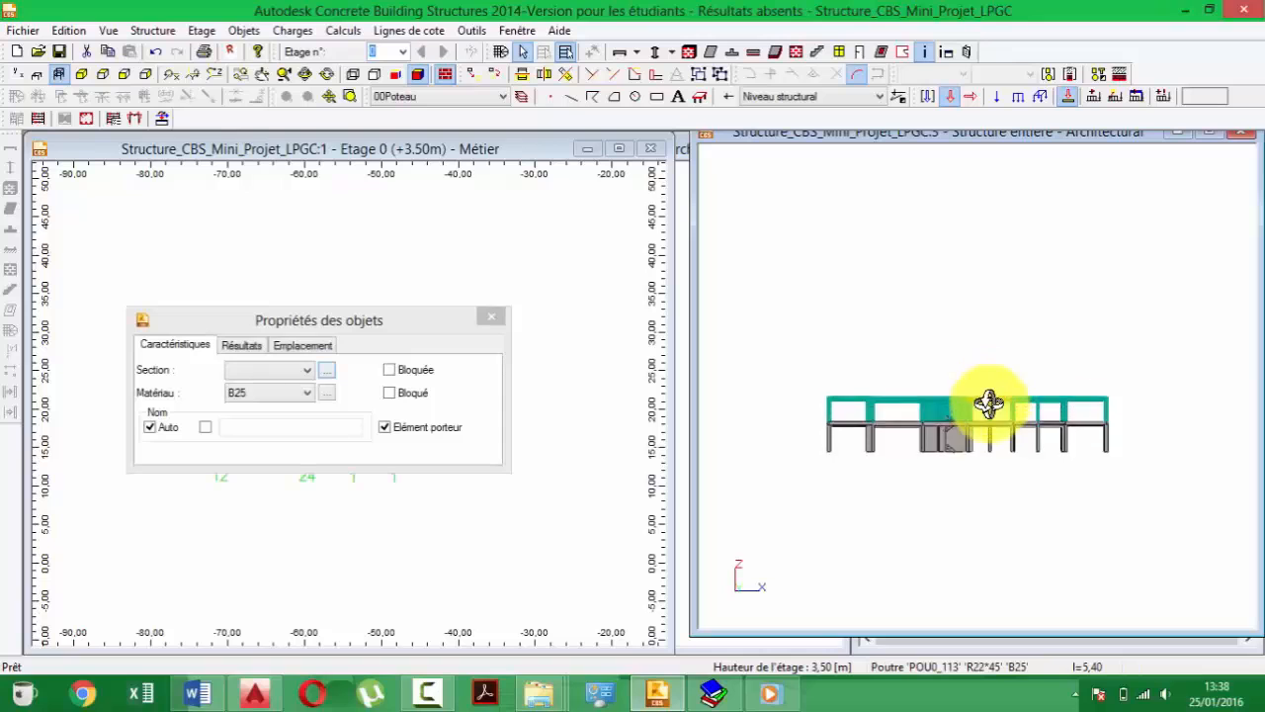
middle_click_drag(989, 401, 973, 445)
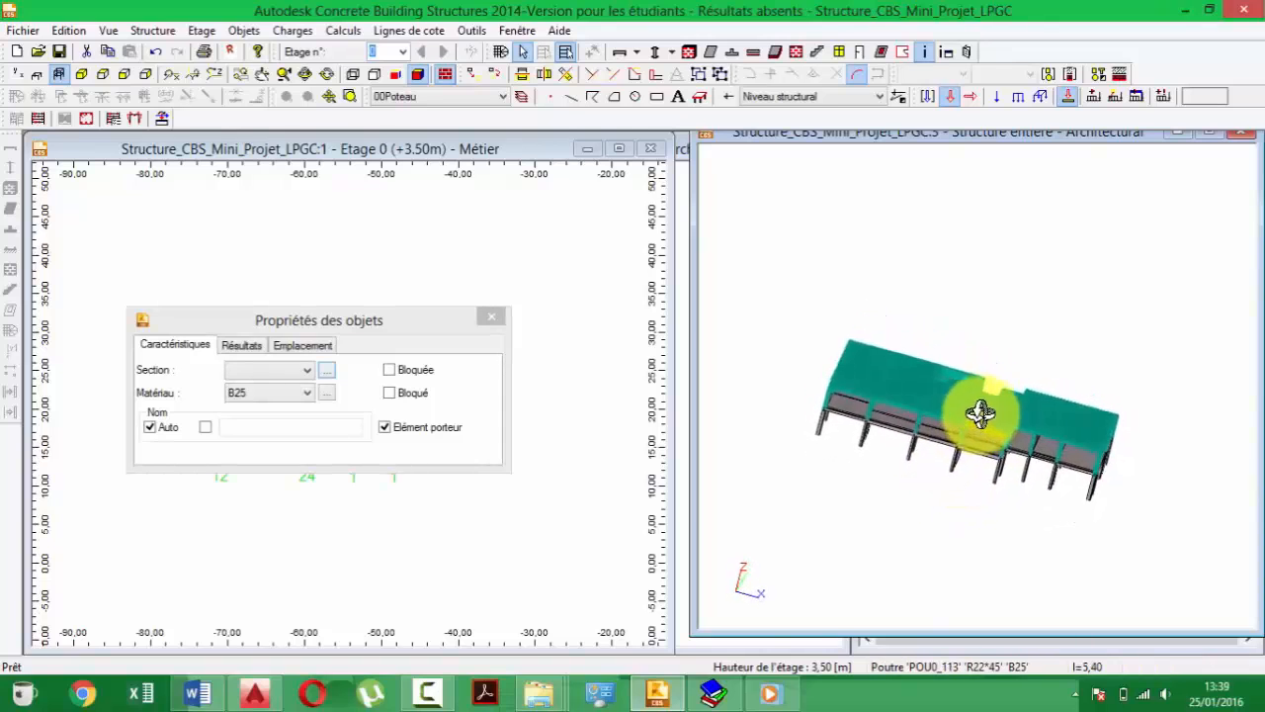
- Add the unselected stair landing and flight in the upper storey's stairwell opening to the current selection
scroll(961, 403, "up", 5)
middle_click_drag(907, 388, 830, 574, "shift")
scroll(1056, 319, "down", 5)
scroll(879, 486, "up", 3)
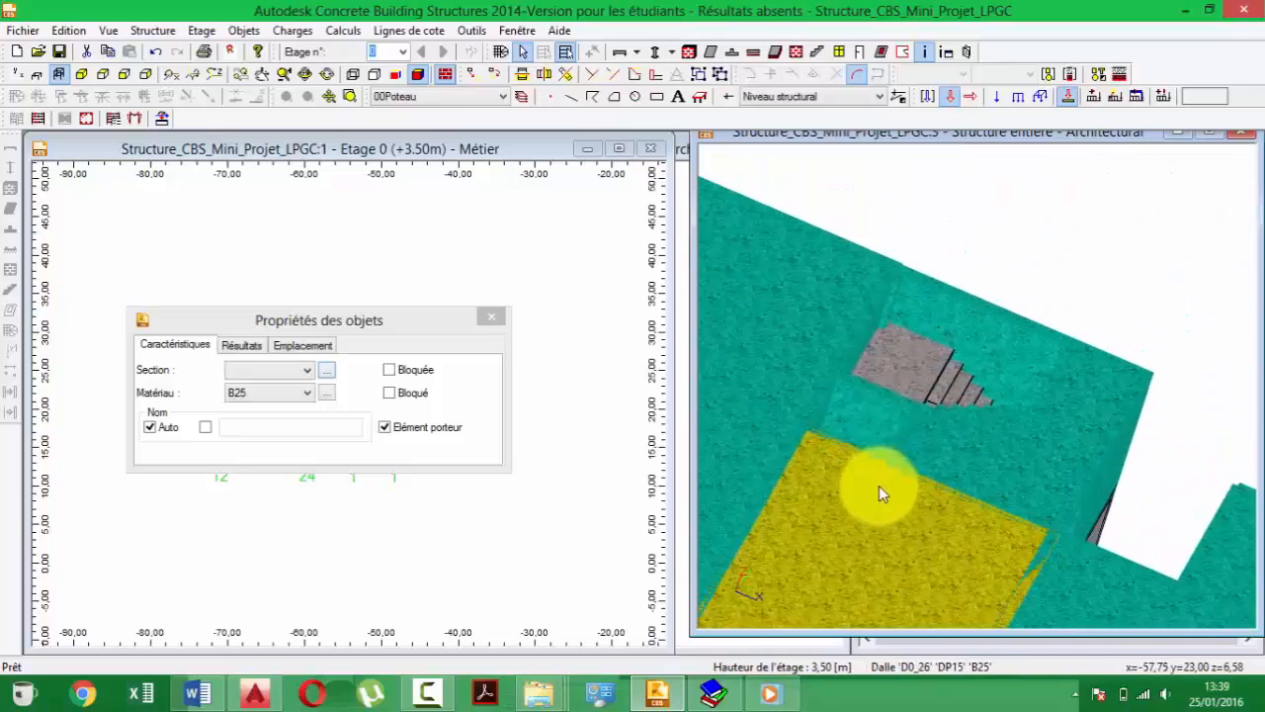
scroll(921, 378, "up", 1)
left_click(921, 377)
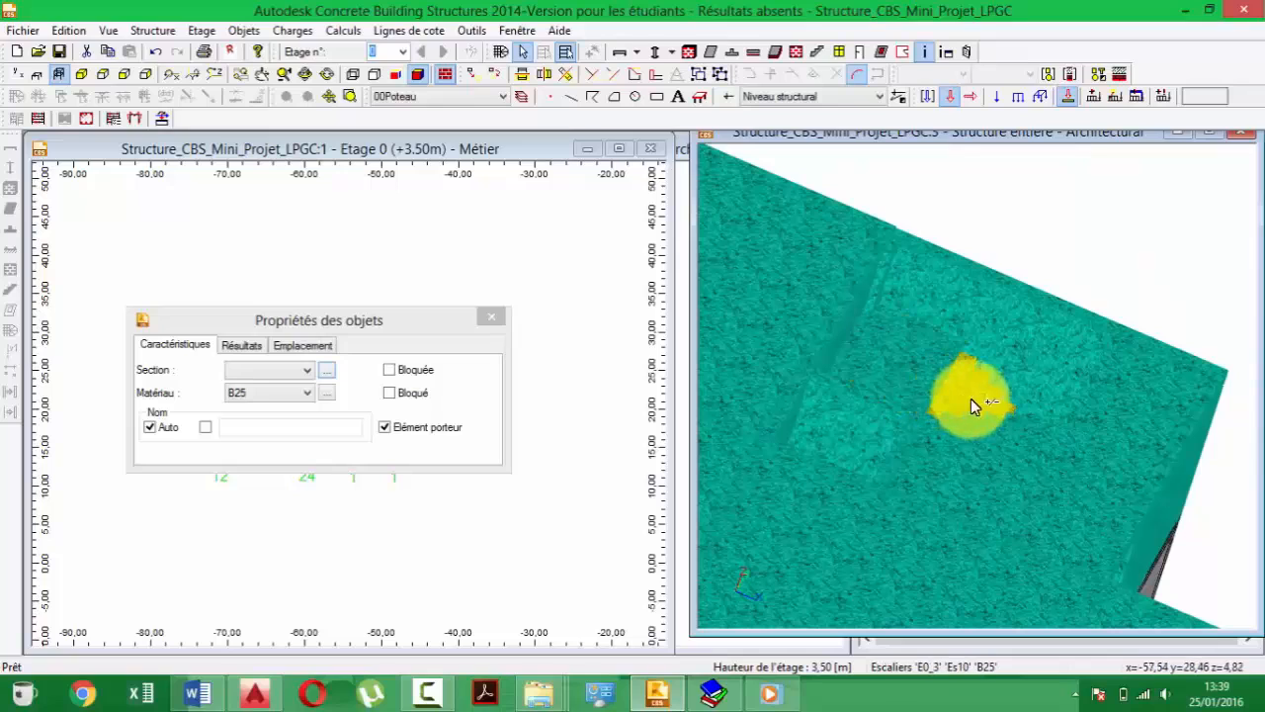
left_click(966, 389, "ctrl")
middle_click_drag(1030, 393, 975, 403, "shift")
scroll(978, 404, "down", 10)
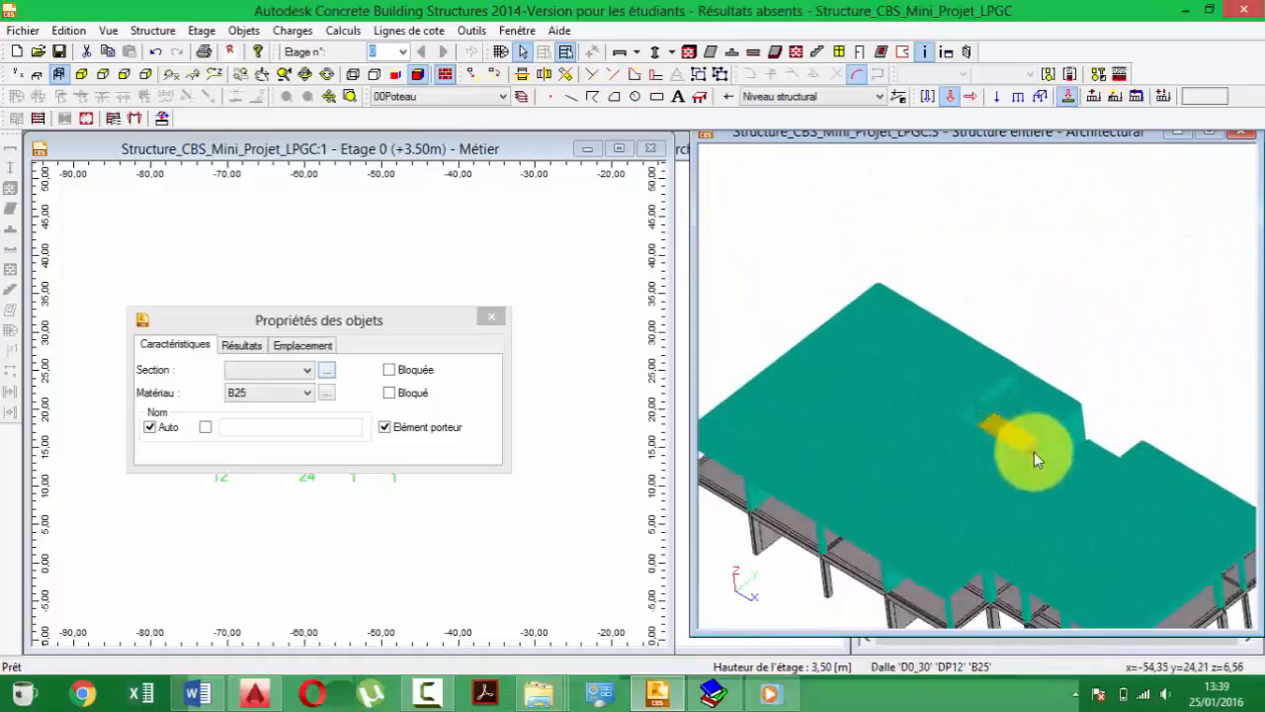
middle_click_drag(1034, 455, 1033, 312)
middle_click_drag(960, 458, 909, 412, "shift")
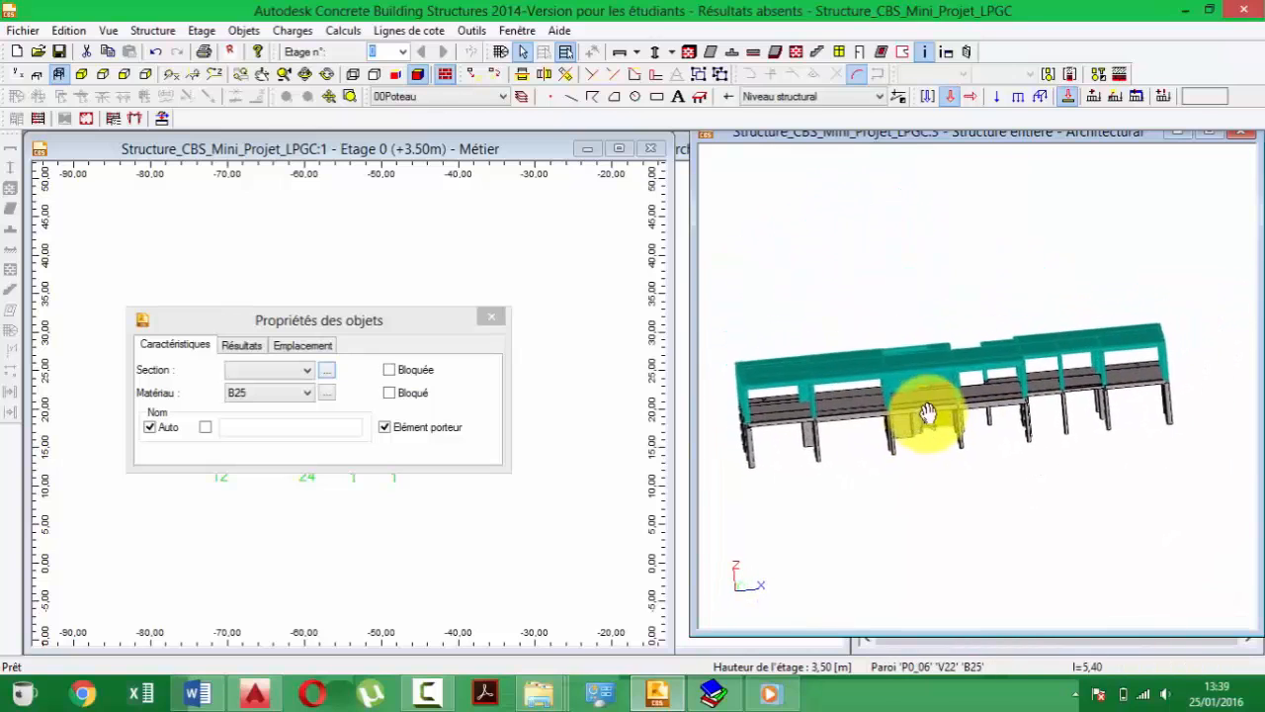
- Copy the selected upper storey upward with a translation of z = 3 m and 3 repetitions
left_click(472, 75)
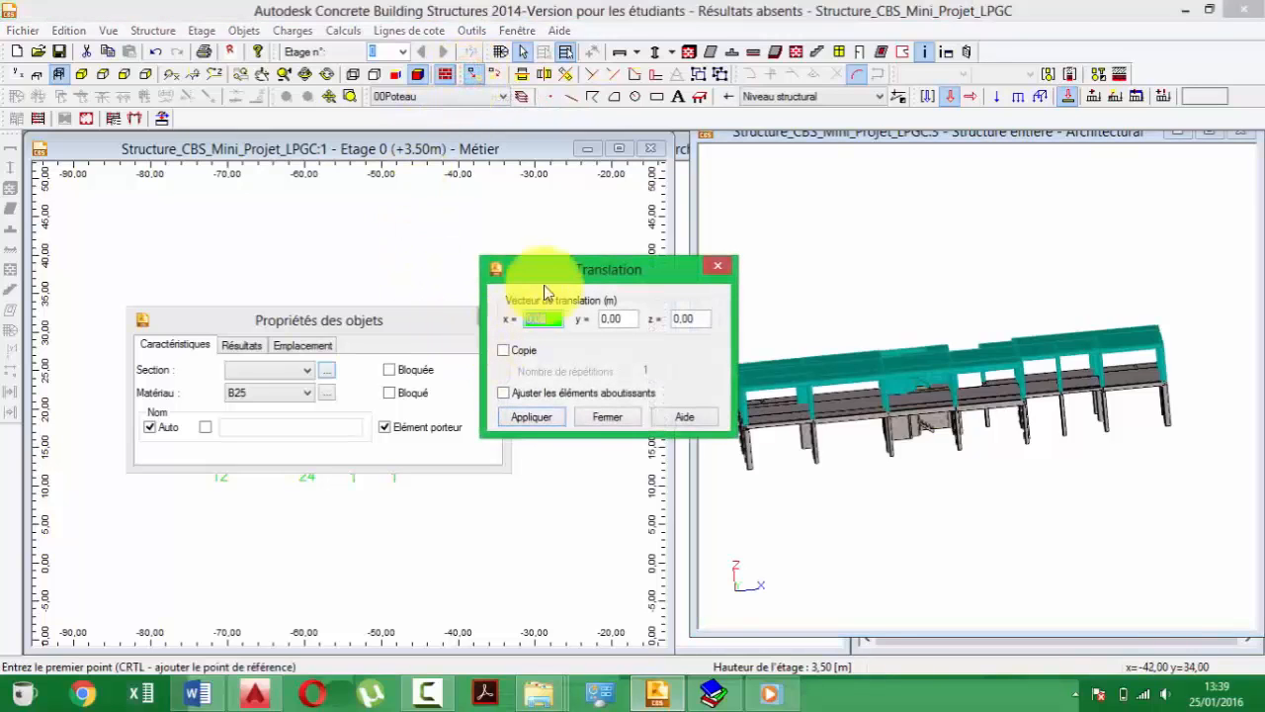
left_click_drag(570, 270, 302, 259)
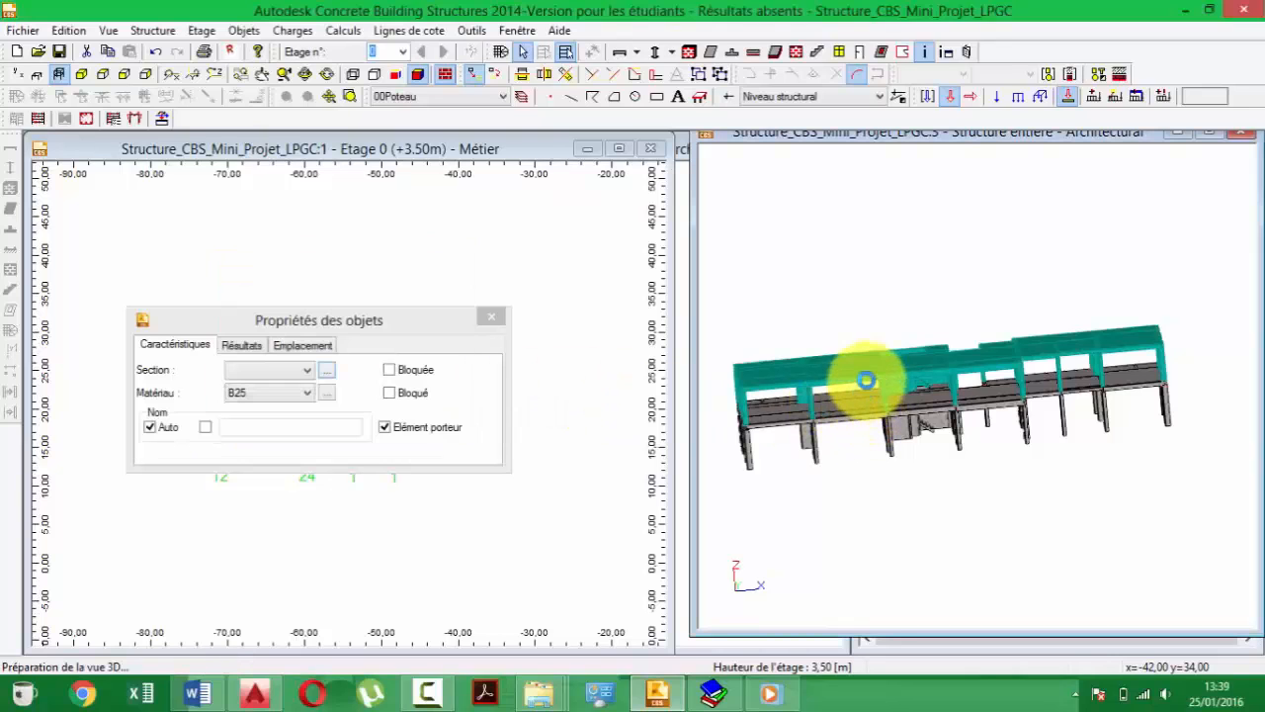
middle_click_drag(841, 440, 893, 410)
scroll(905, 448, "up", 1)
scroll(906, 448, "up", 1)
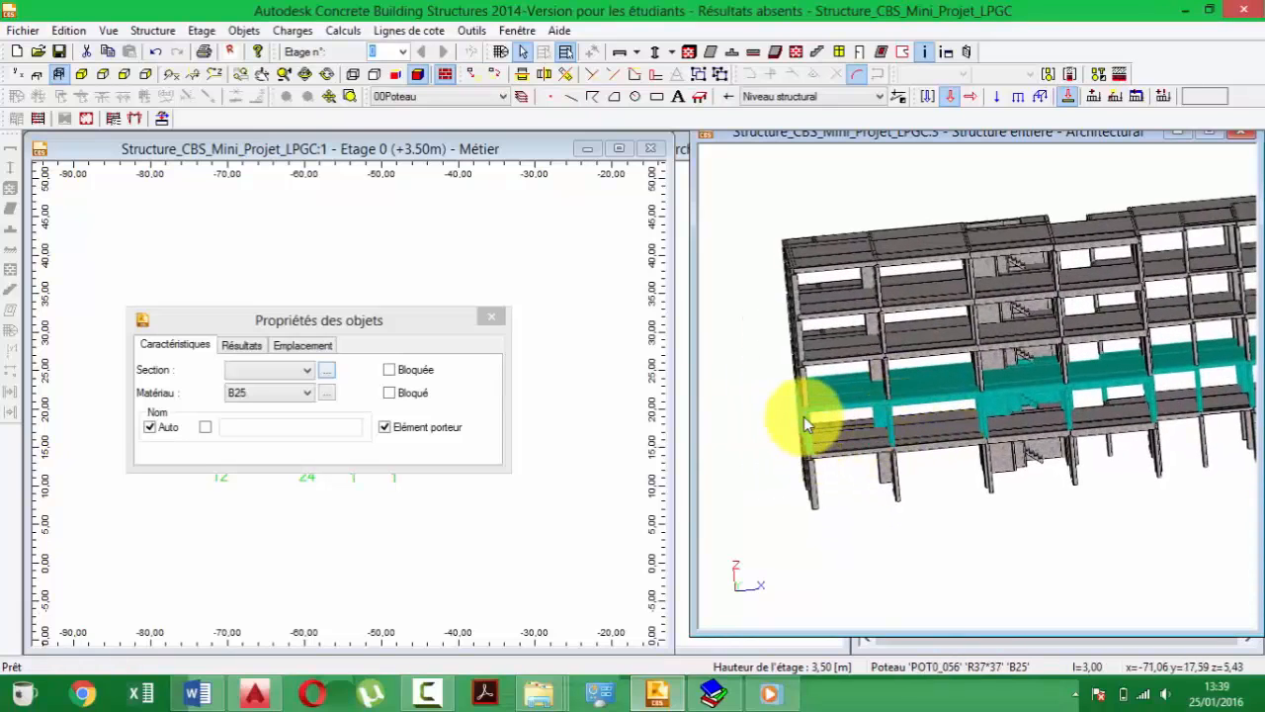
- Check the z coordinates of the corner column on the third and fourth storeys, and inspect the copied storeys from several sides
middle_click_drag(804, 416, 803, 403, "shift")
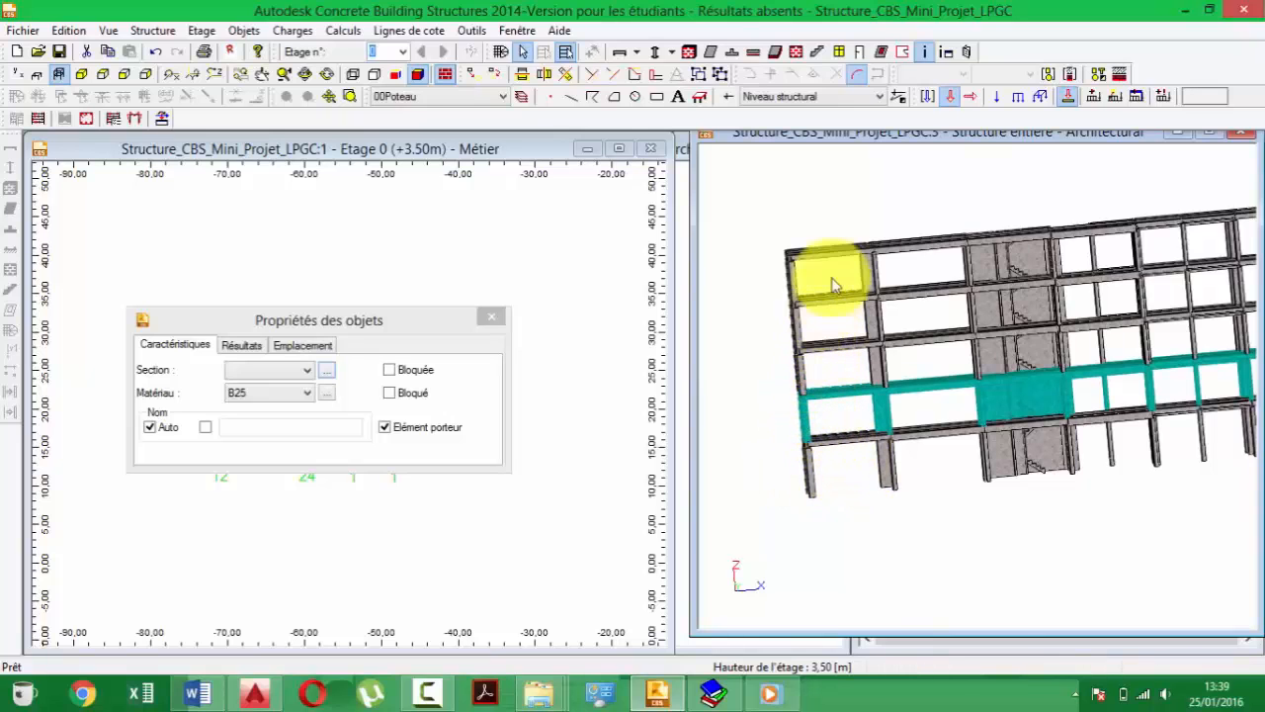
scroll(821, 366, "up", 2)
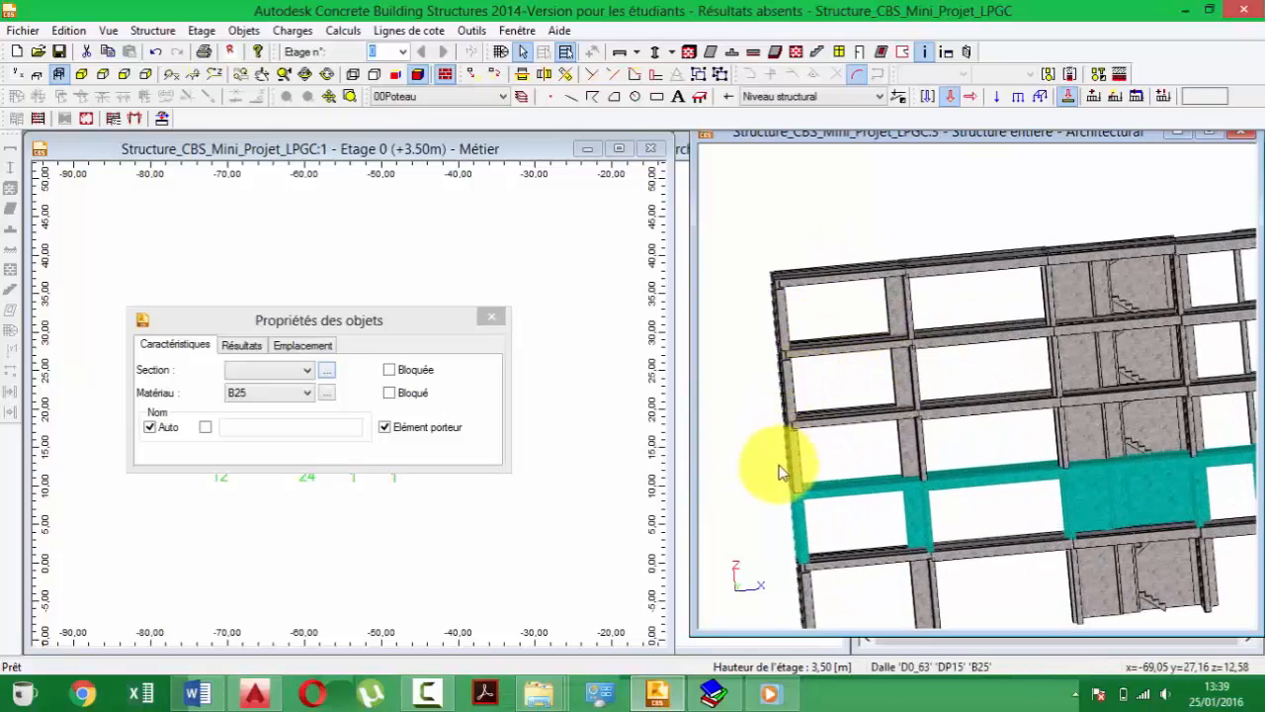
left_click(791, 455)
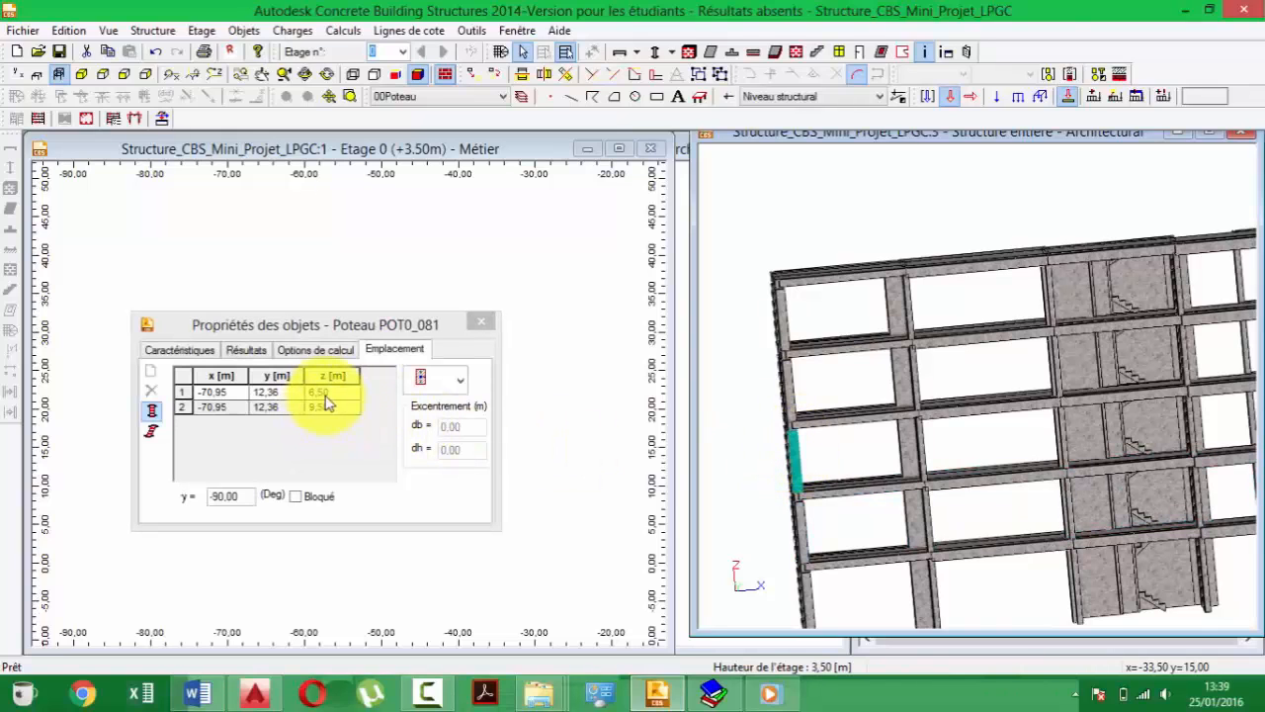
left_click(784, 373)
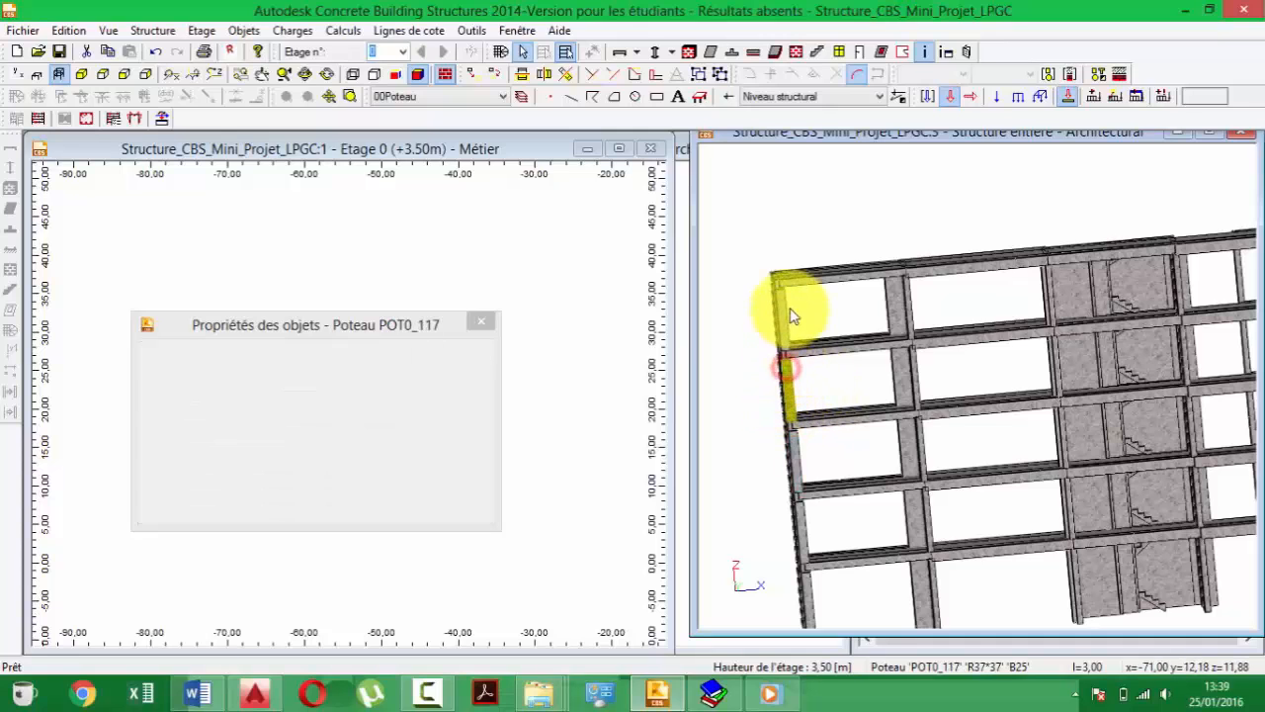
scroll(898, 353, "down", 4)
middle_click_drag(1013, 352, 800, 396)
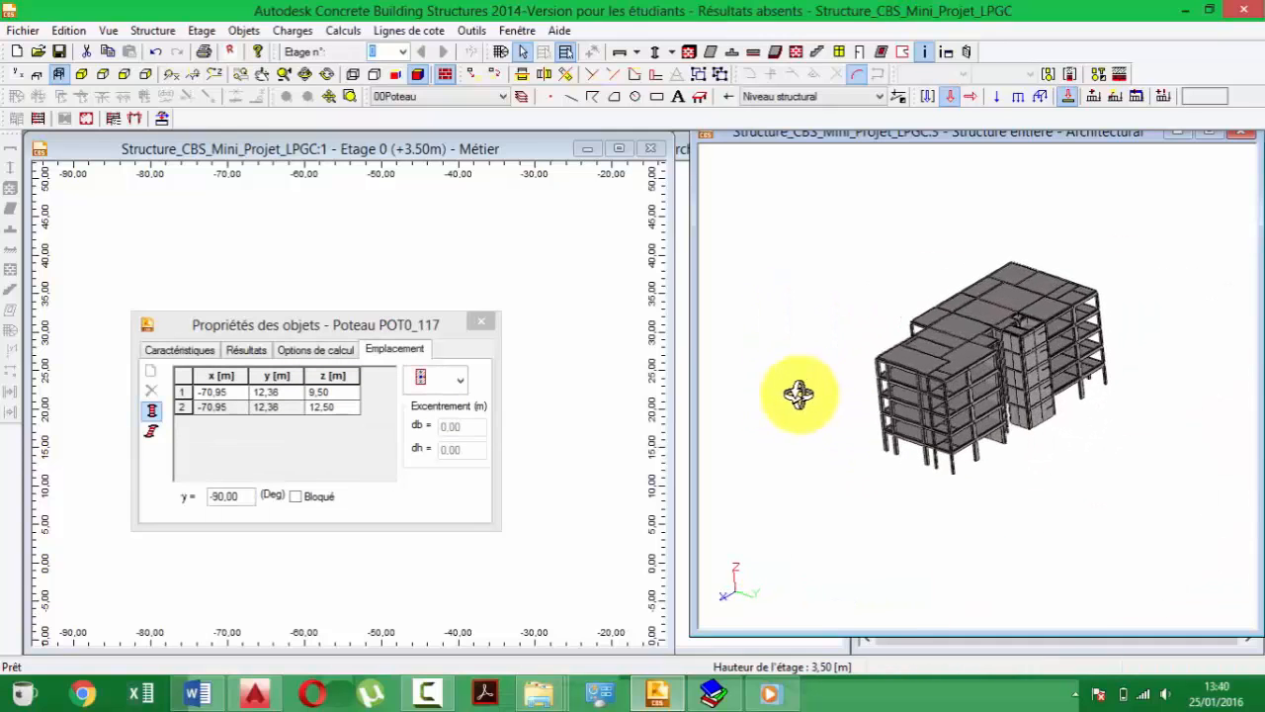
scroll(944, 367, "up", 4)
scroll(1029, 358, "up", 3)
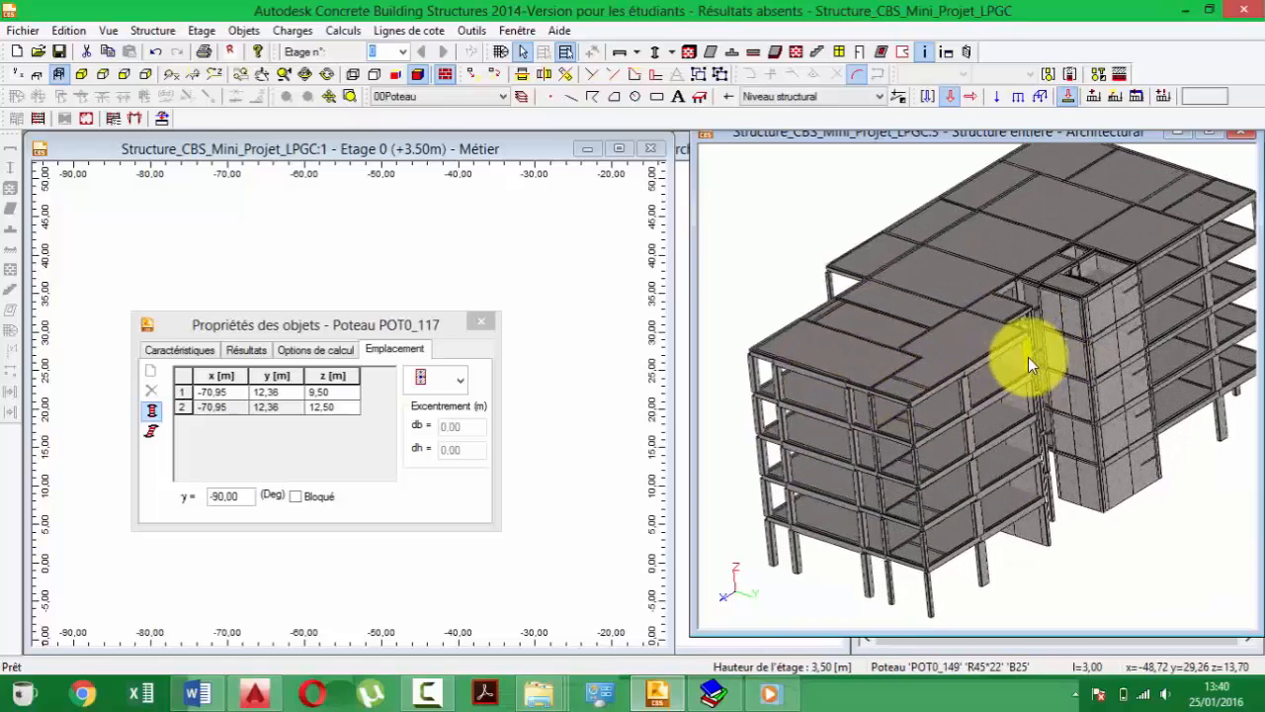
scroll(1028, 358, "down", 3)
middle_click_drag(1028, 358, 1026, 406)
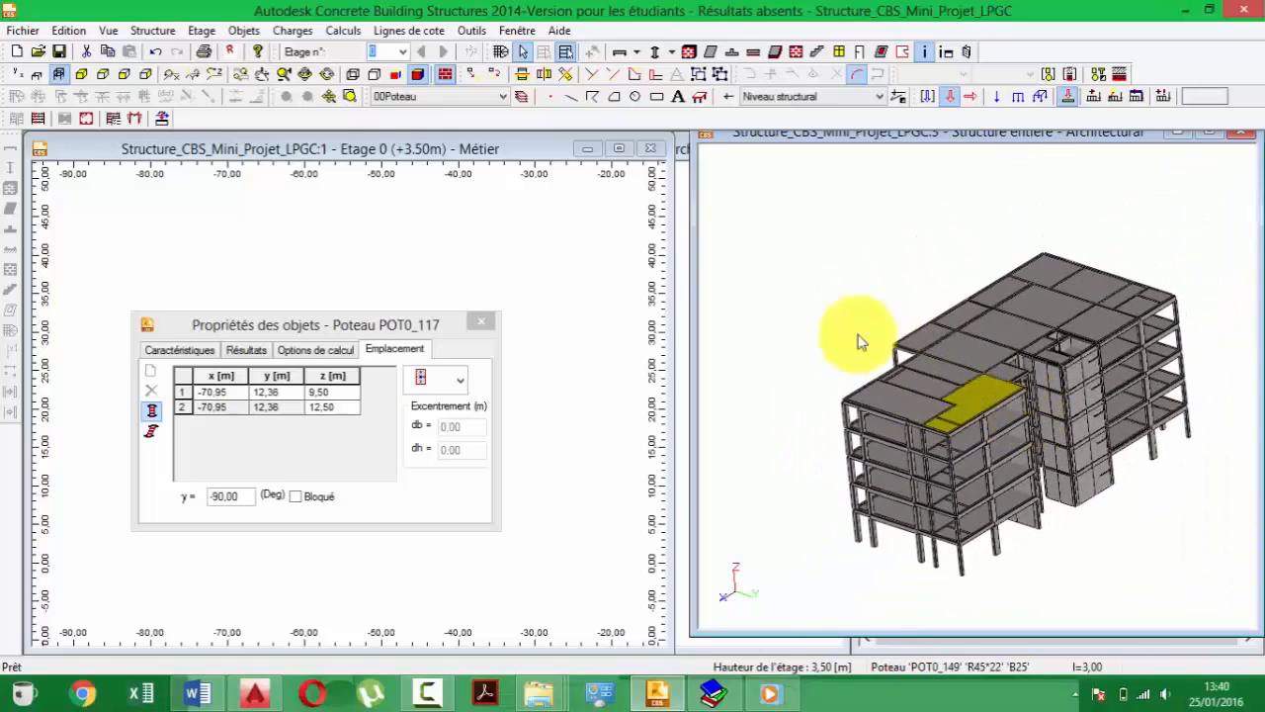
- Switch the 3D structure window to the Métier view and display it shaded without edge lines
left_click(108, 30)
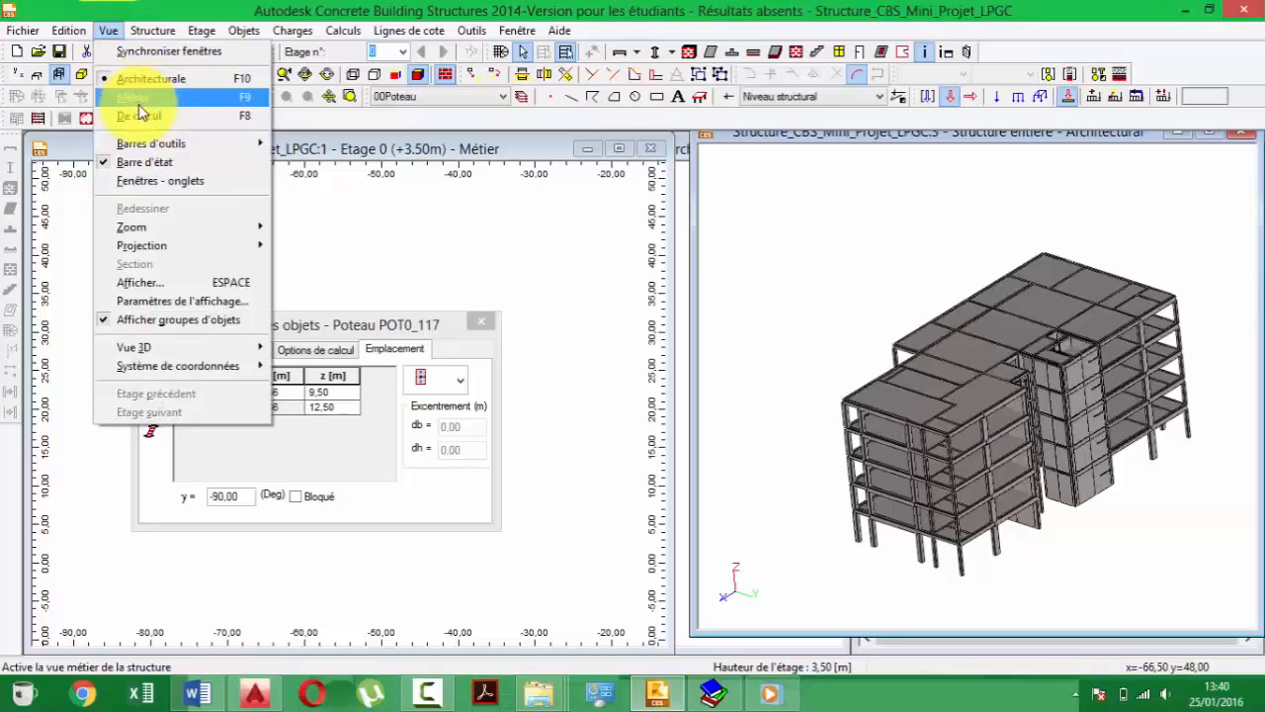
left_click(137, 99)
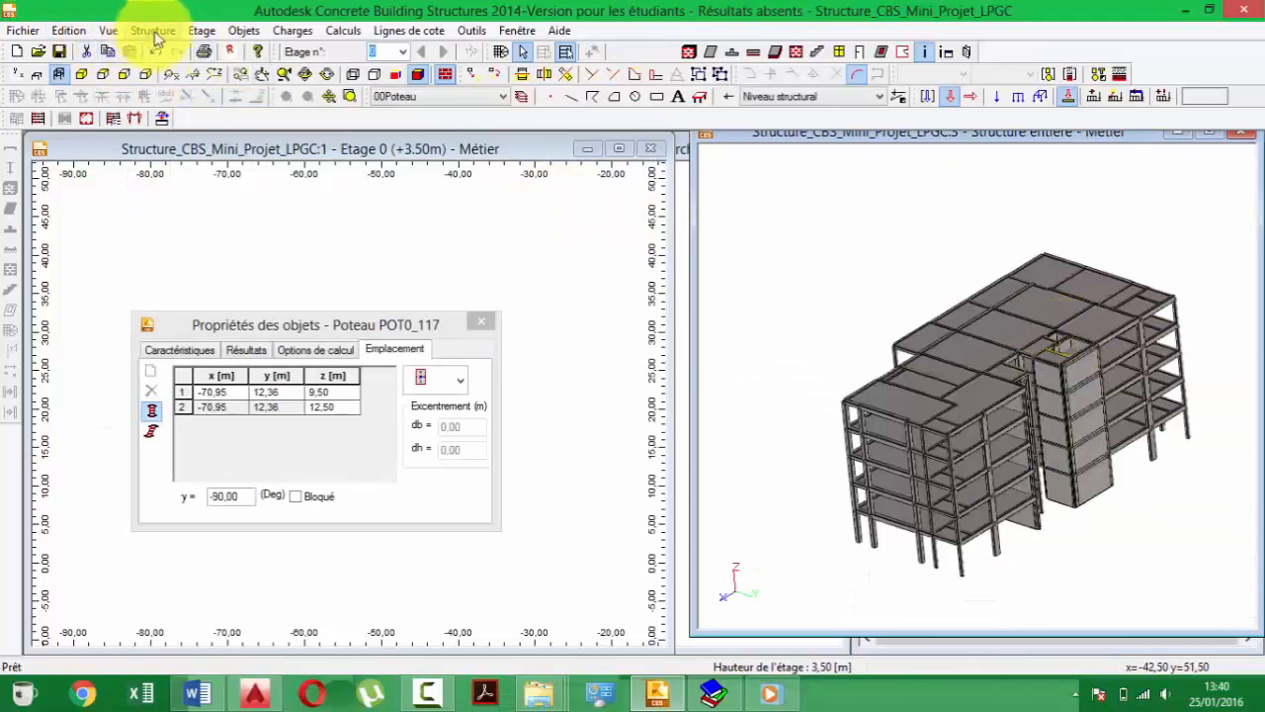
left_click(407, 75)
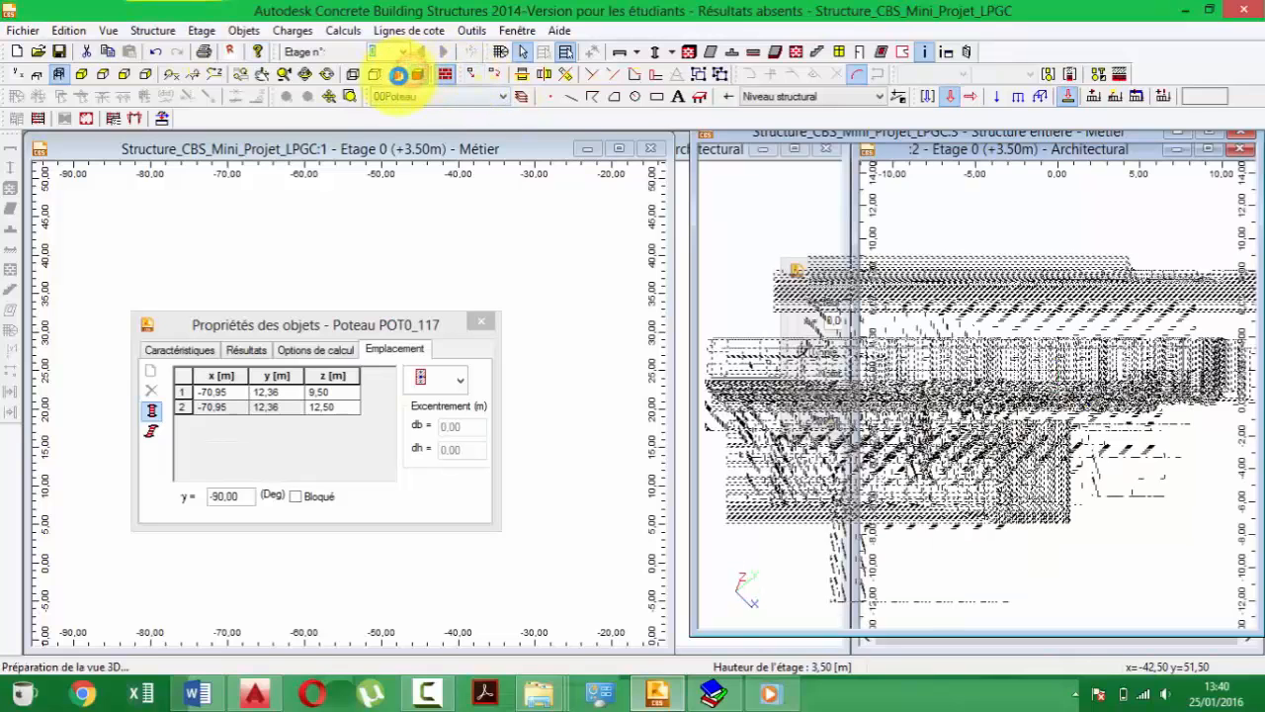
left_click(397, 76)
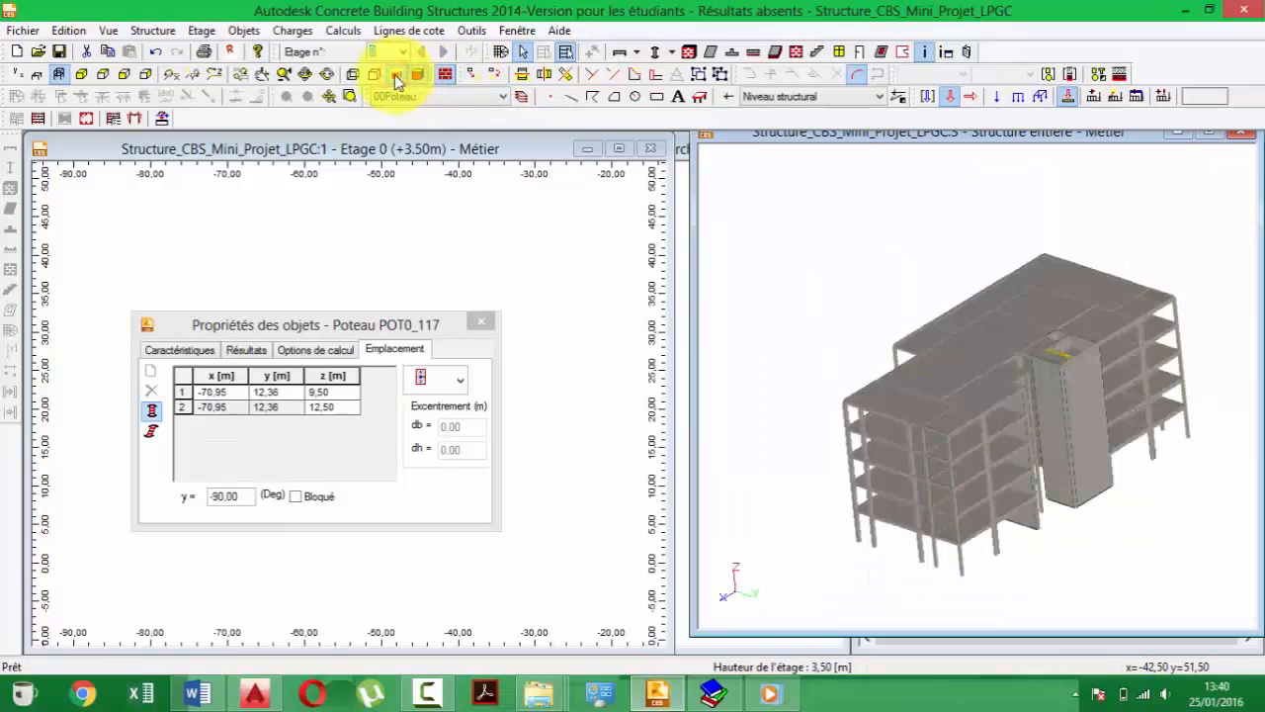
- Examine the whole building from the front, rear and above in the Métier view, and close the object properties
middle_click_drag(981, 358, 943, 317)
scroll(1014, 396, "up", 5)
scroll(1033, 391, "down", 3)
middle_click_drag(955, 392, 1018, 423, "shift")
scroll(1019, 424, "down", 5)
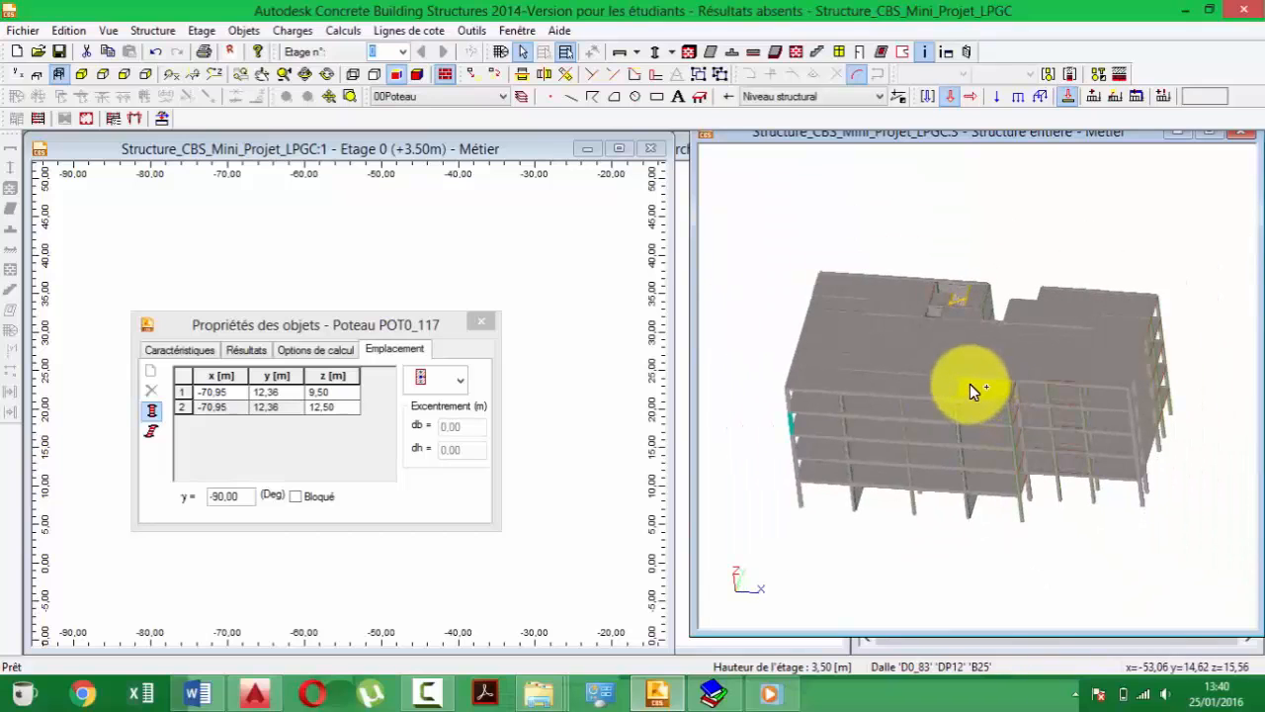
scroll(965, 378, "up", 2)
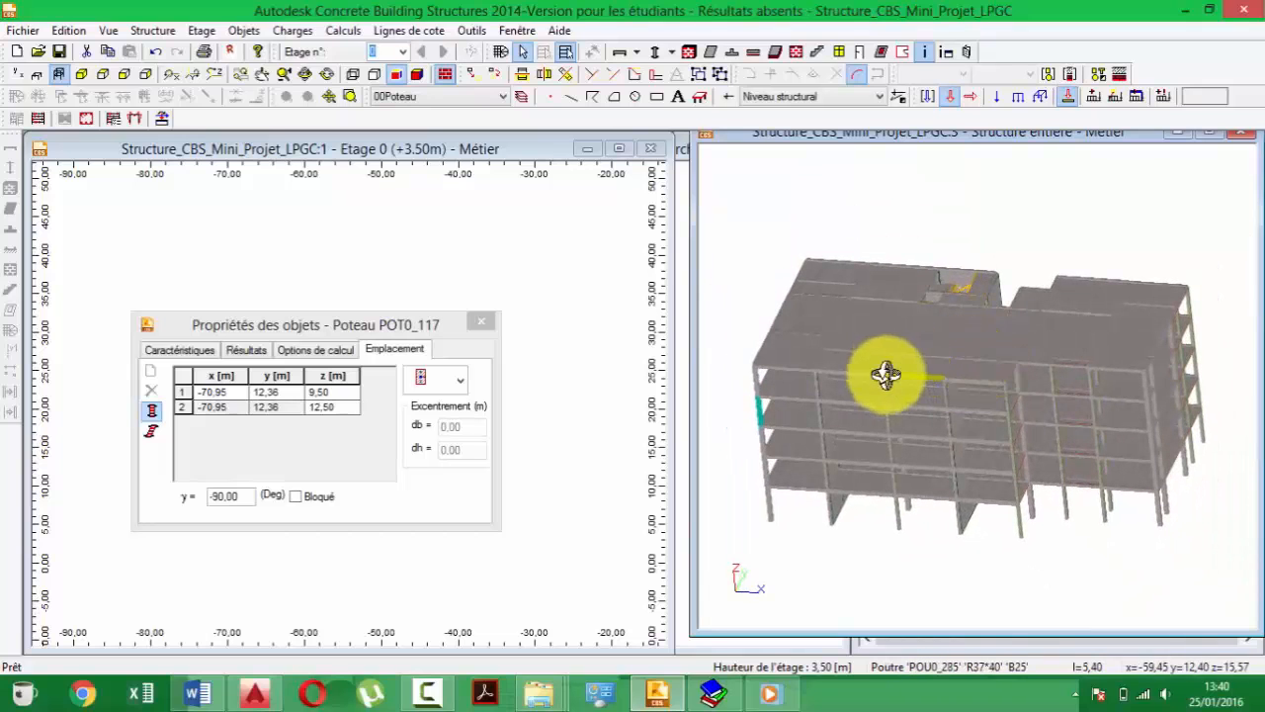
middle_click_drag(886, 374, 1105, 390, "shift")
middle_click_drag(911, 428, 1009, 405, "shift")
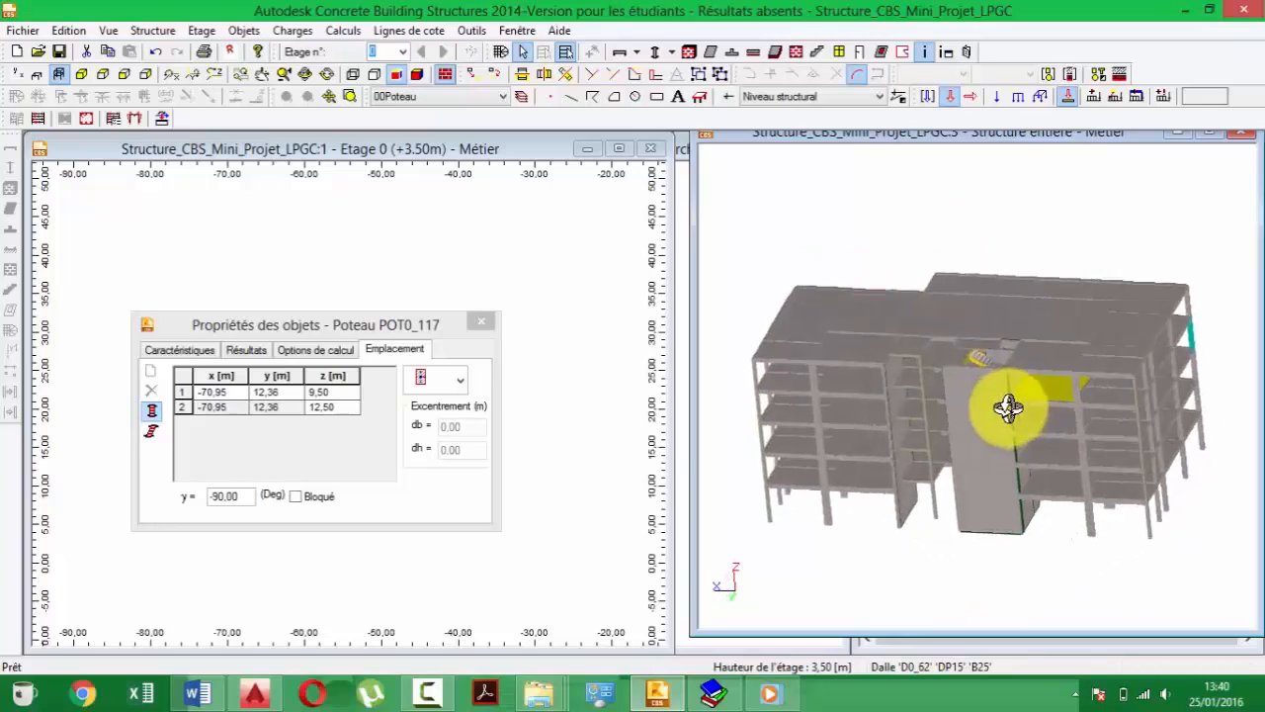
left_click(479, 328)
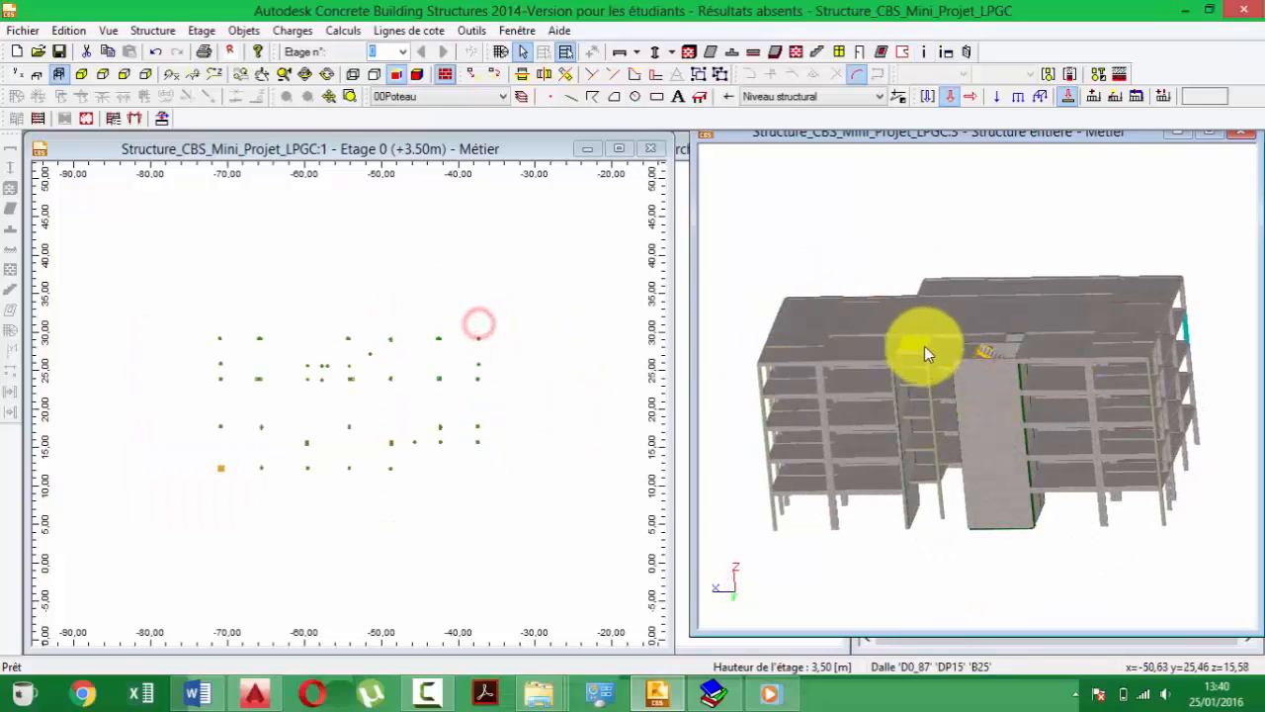
scroll(919, 351, "down", 2)
middle_click_drag(910, 339, 864, 380, "shift")
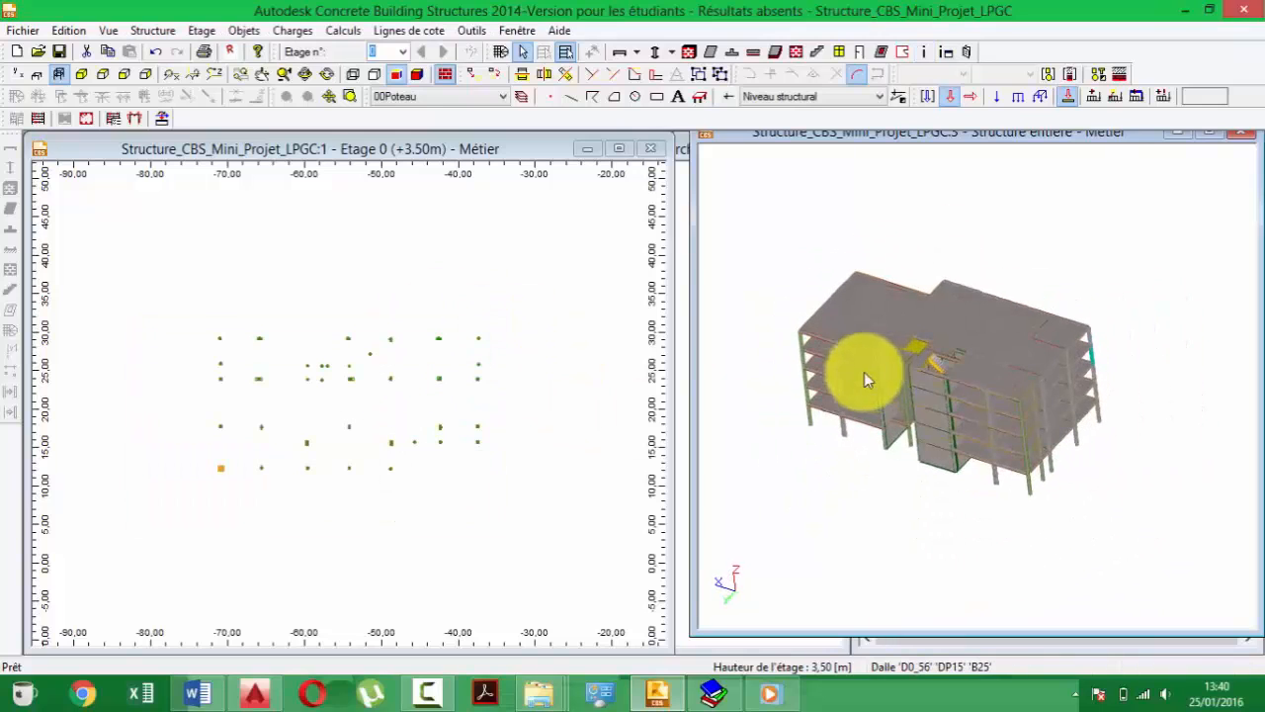
scroll(856, 365, "up", 3)
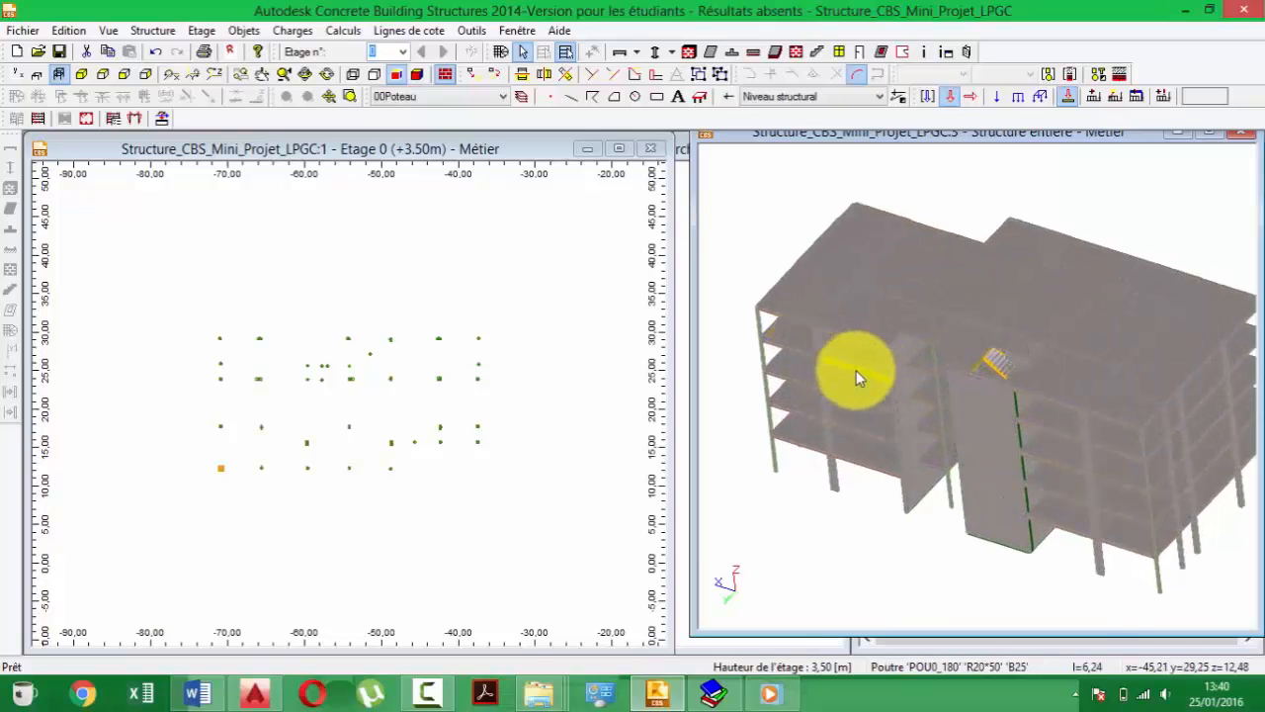
- Inspect the stair and core walls at the top of the building up close in the 3D structure view
scroll(378, 243, "down", 1)
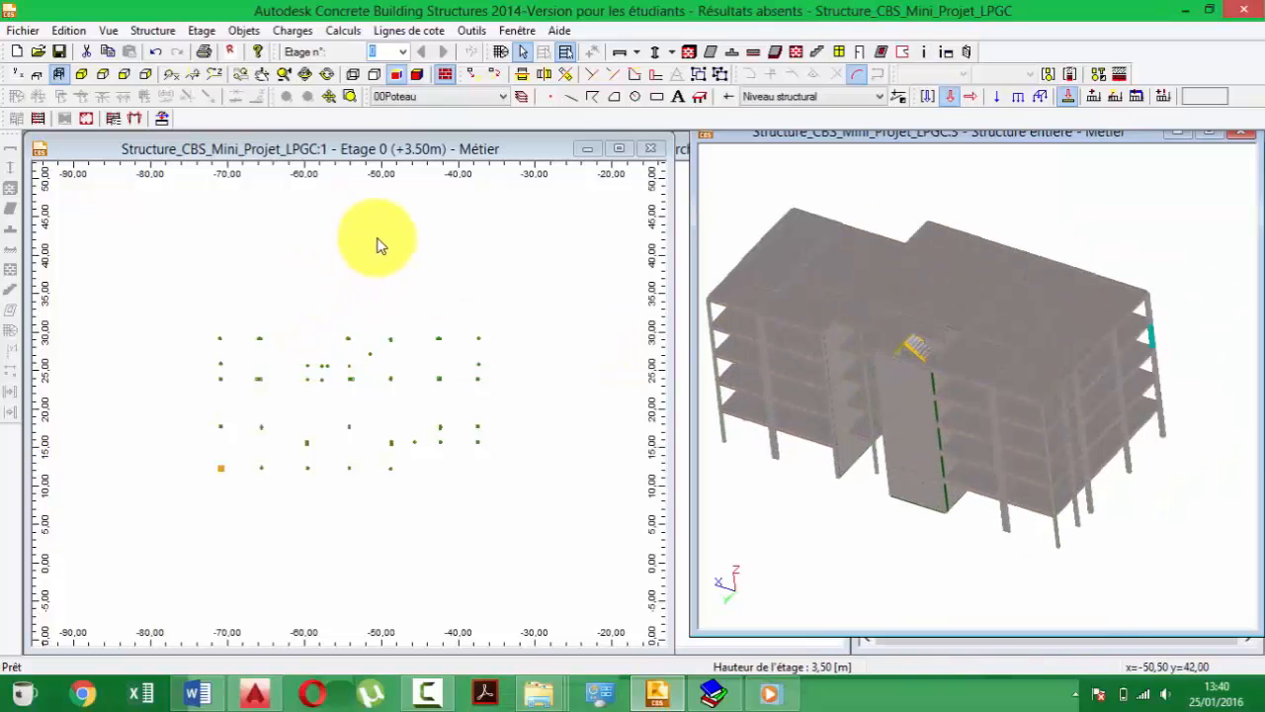
middle_click(390, 256)
scroll(979, 376, "up", 5)
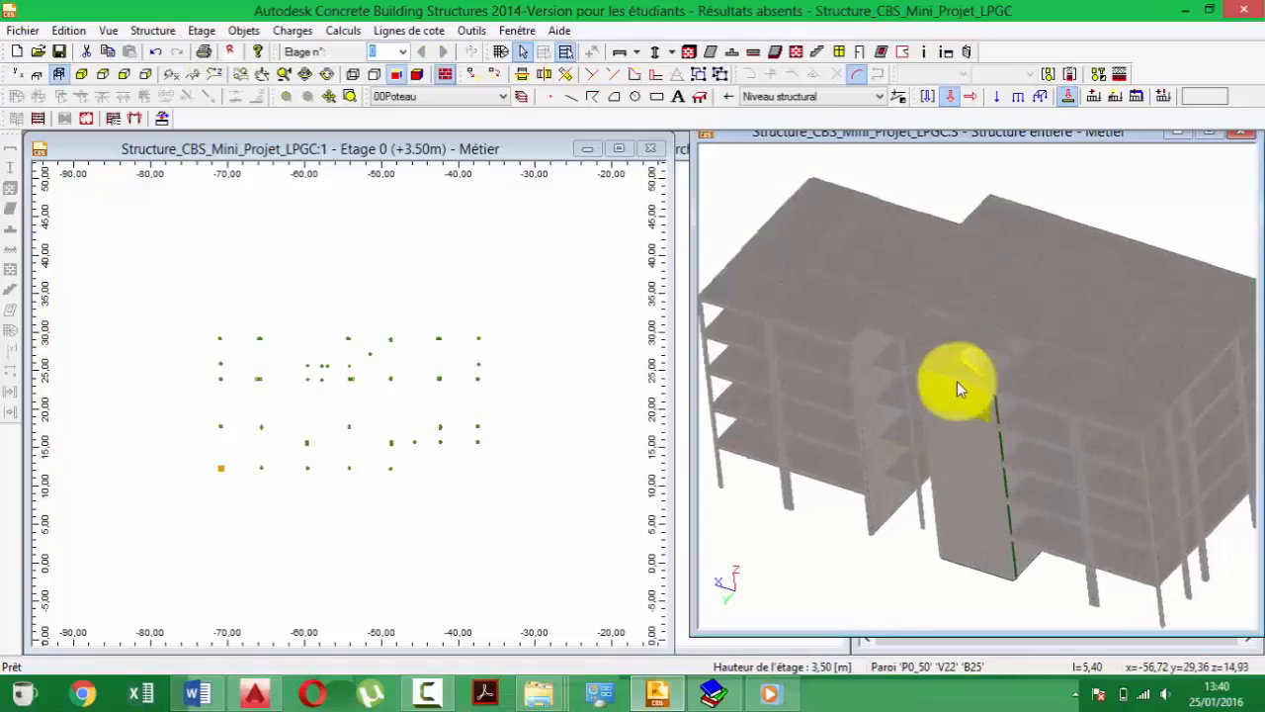
scroll(978, 358, "down", 5)
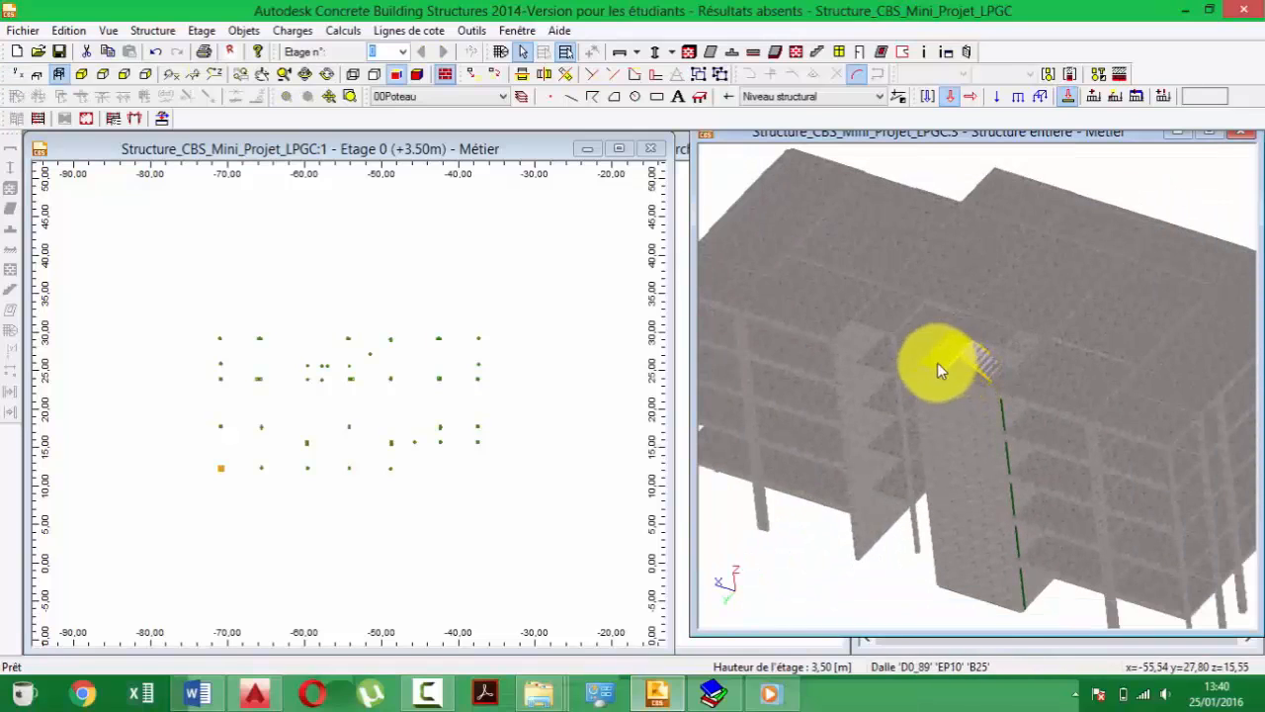
middle_click_drag(937, 361, 931, 324, "shift")
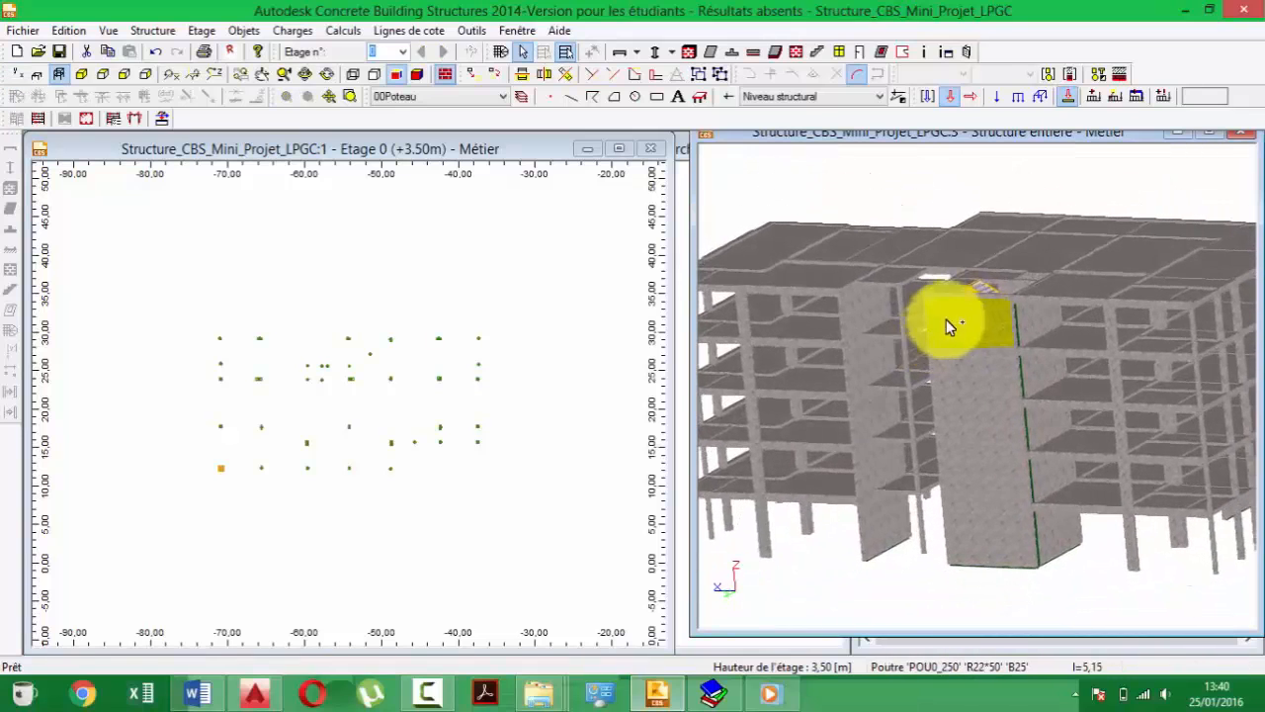
scroll(956, 322, "up", 3)
scroll(962, 299, "up", 3)
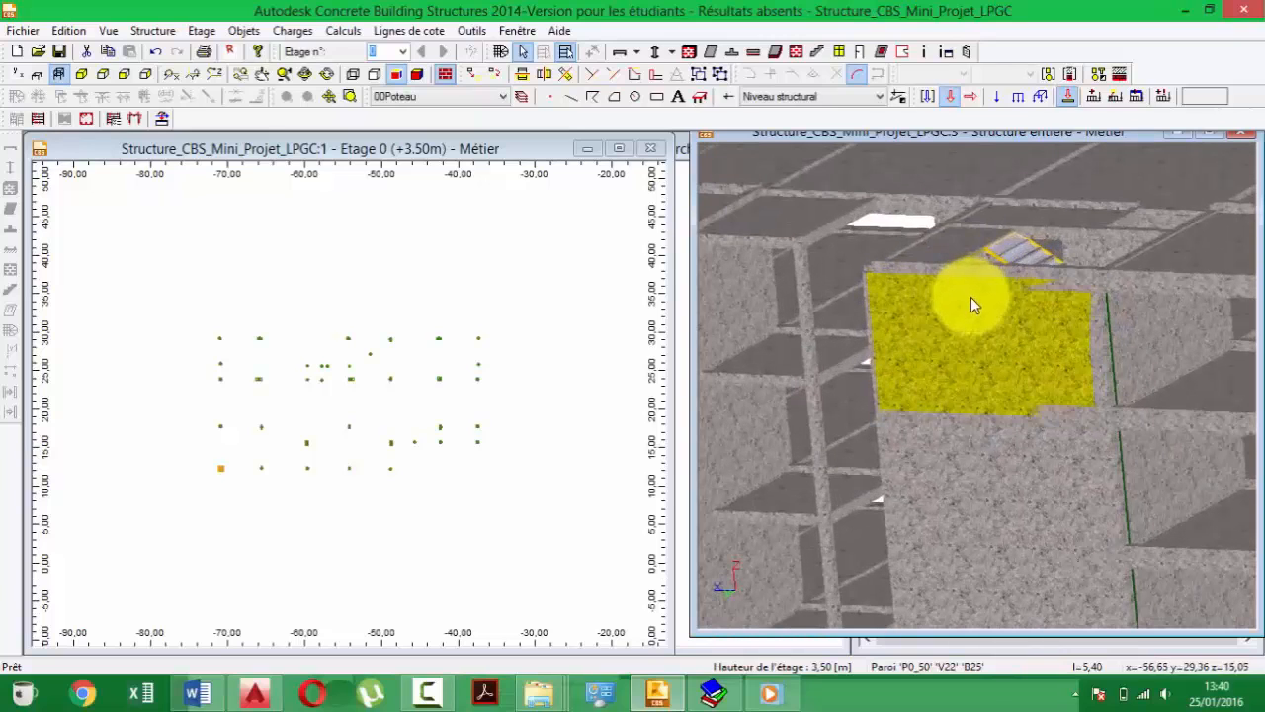
middle_click_drag(965, 293, 1073, 376, "shift")
scroll(975, 351, "up", 2)
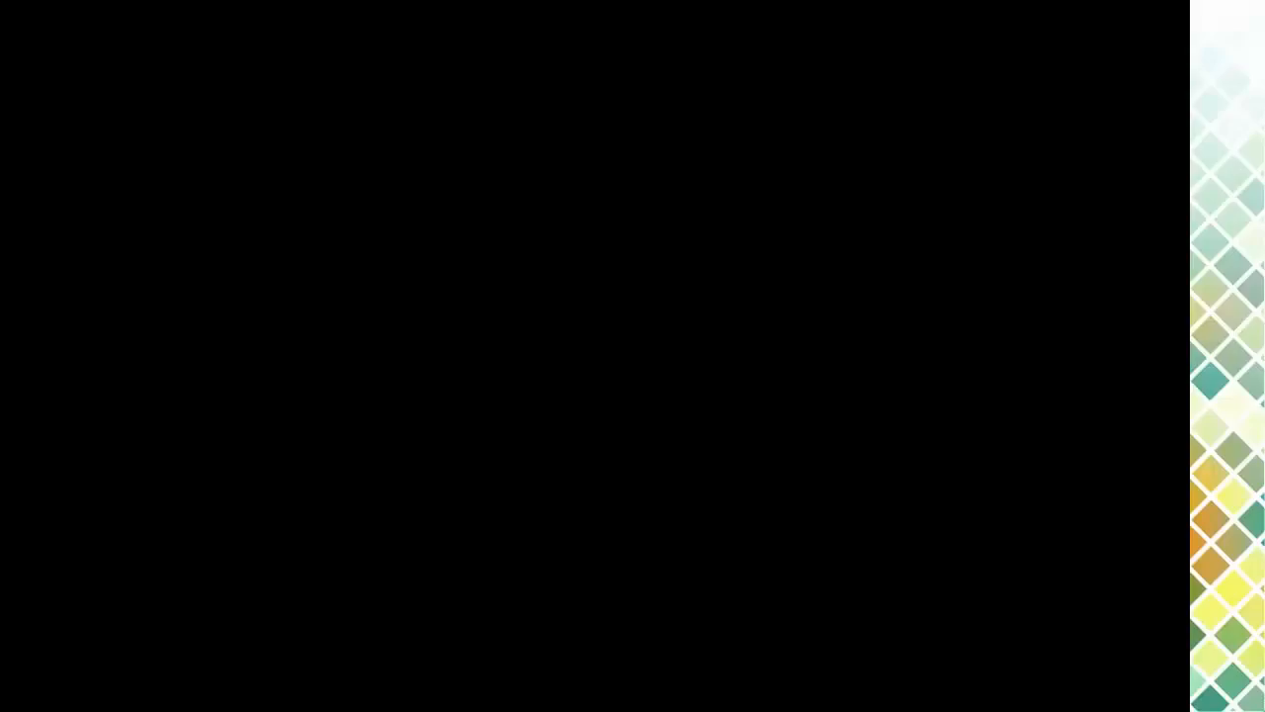